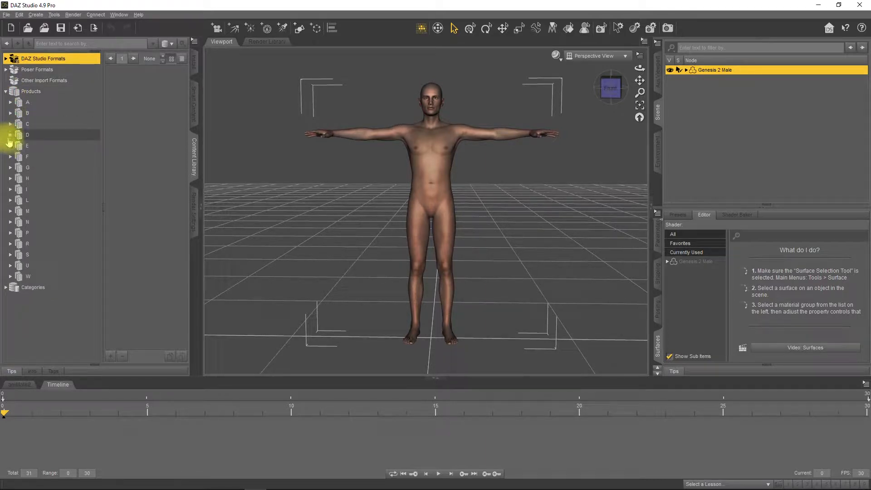
- Add the Espionage Arm Protection and Espionage Belt from the Espionage for Genesis 2 Male(s) product to the figure
click(10, 147)
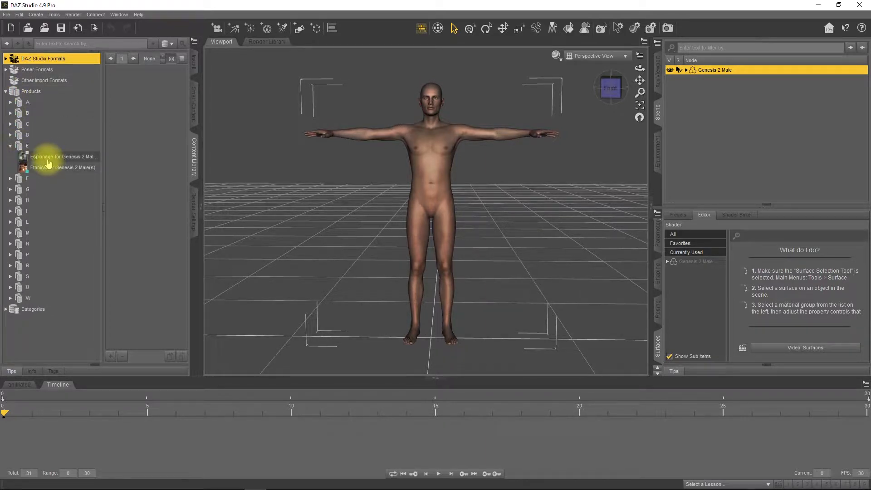
click(49, 162)
scroll(139, 205, down, 5)
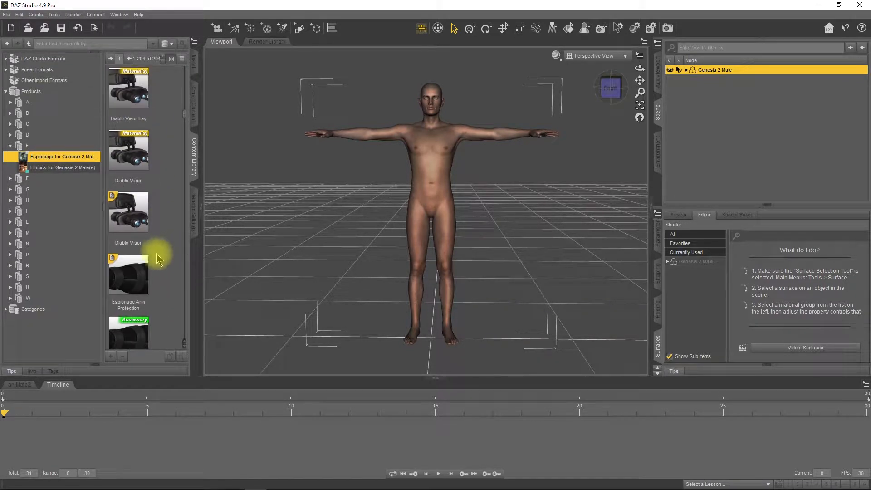
double_click(137, 272)
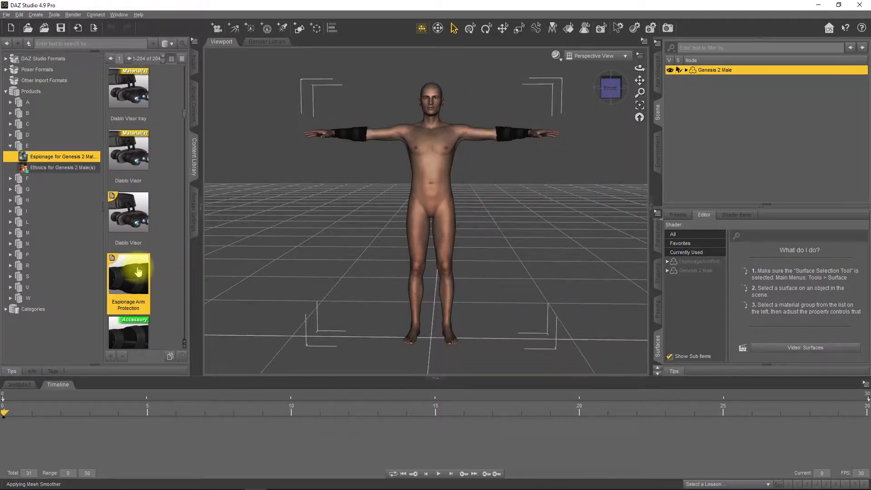
scroll(139, 271, down, 3)
double_click(133, 223)
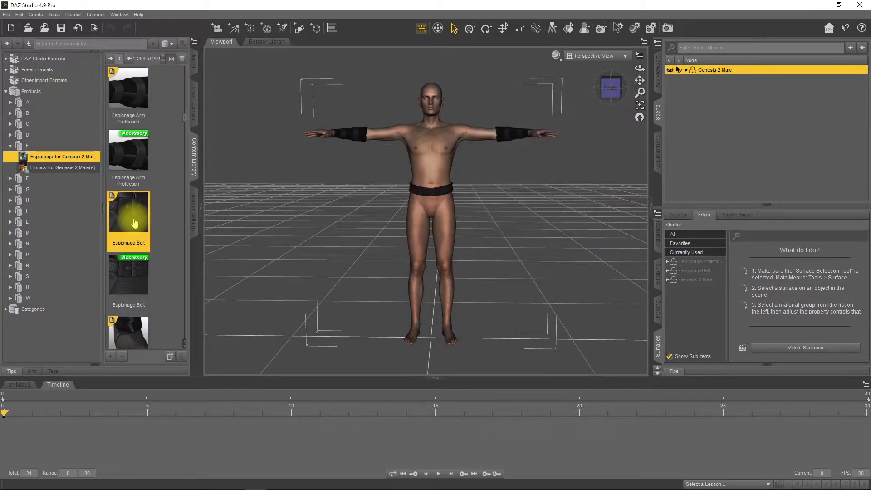
- Add the Espionage Boots and Espionage Gloves to the Genesis 2 Male figure
scroll(136, 225, down, 3)
double_click(128, 155)
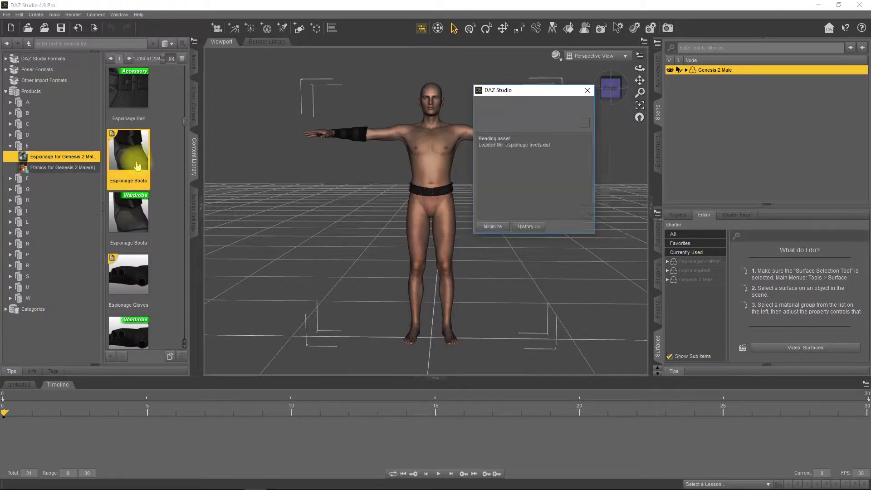
double_click(139, 284)
scroll(132, 227, down, 3)
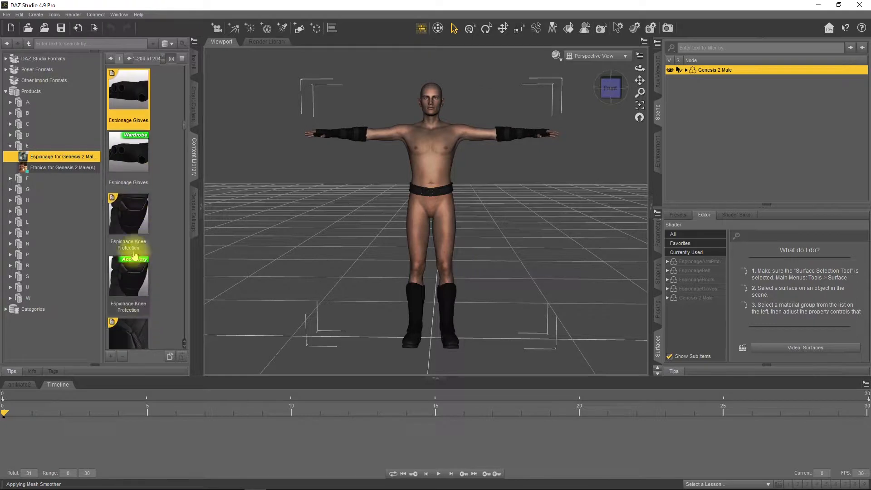
- Add the Espionage Knee, Legs and Neck Protection pieces to the Genesis 2 Male figure
double_click(132, 226)
double_click(131, 332)
scroll(132, 291, down, 3)
double_click(128, 277)
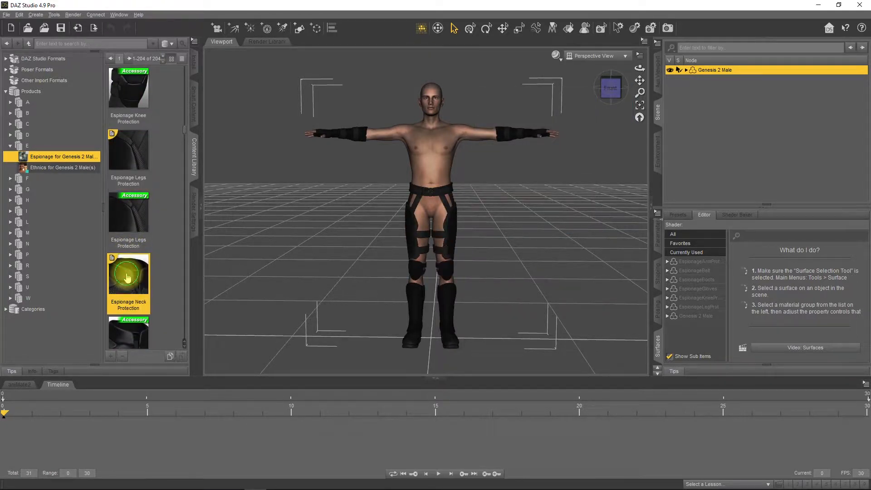
- Add the Espionage Pants and Espionage Shoulders Protection to the Genesis 2 Male figure
scroll(127, 277, down, 3)
double_click(126, 225)
scroll(131, 251, down, 3)
scroll(130, 251, down, 1)
double_click(135, 147)
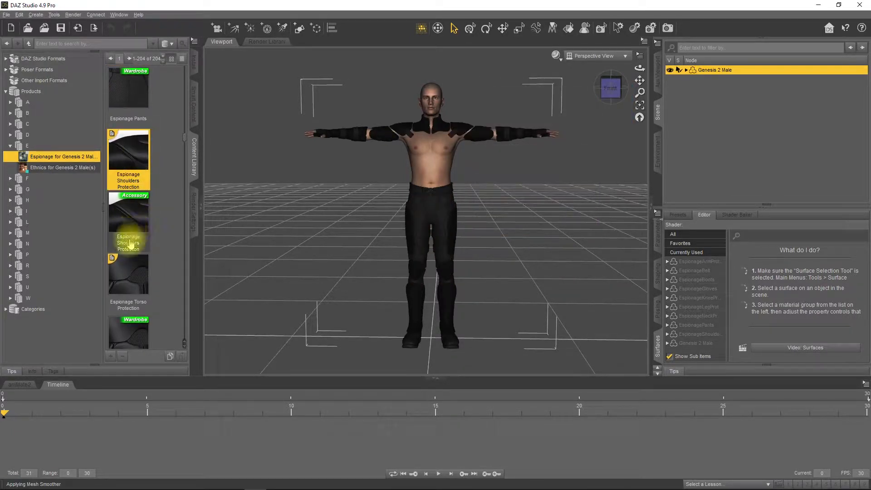
- Complete the outfit with the Espionage Torso Protection and Espionage Tshirt
double_click(134, 279)
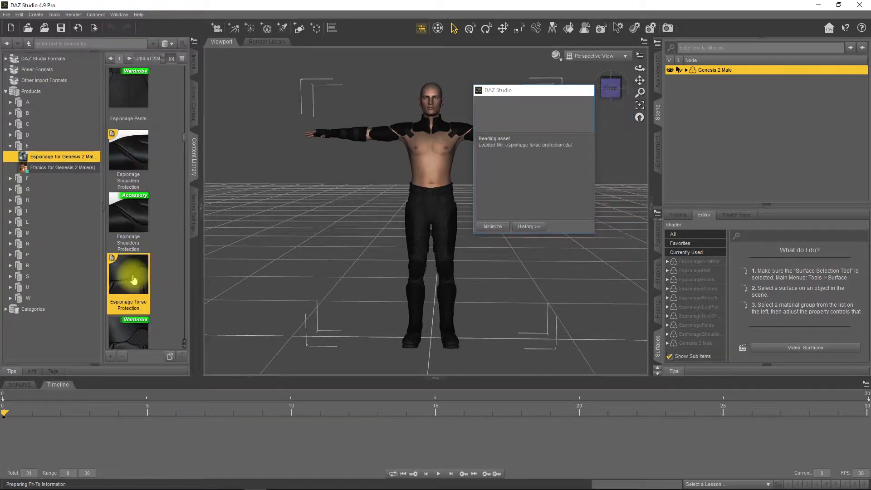
scroll(132, 258, down, 3)
double_click(135, 219)
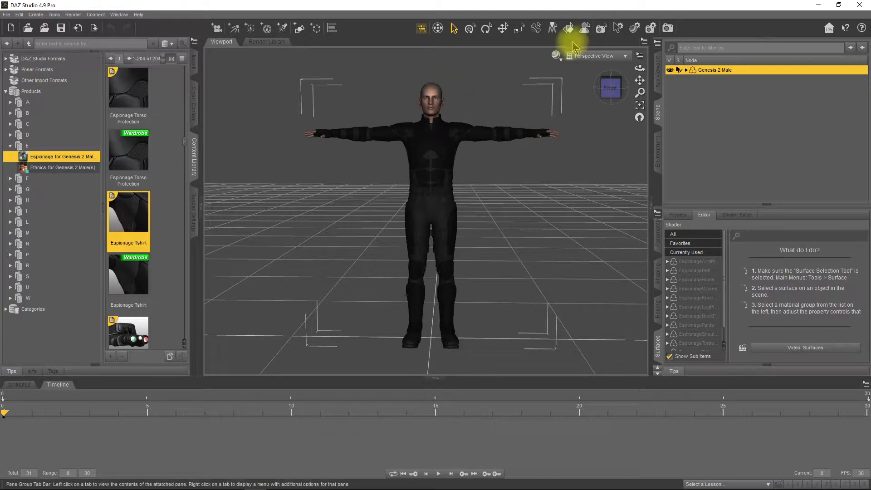
- Add the Boris_Beard2 beard from the Boris Hair for Genesis 2 Male(s) product to the figure's face
drag(640, 82, 642, 161)
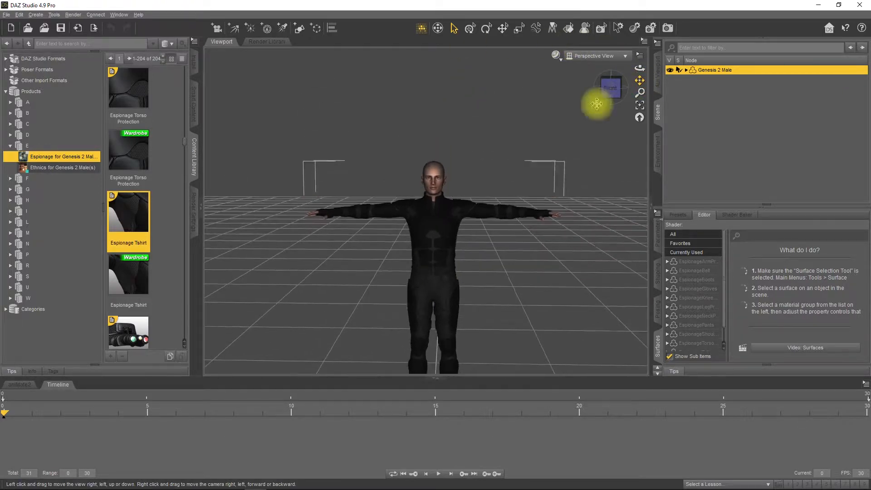
scroll(487, 150, down, 2)
scroll(487, 149, up, 6)
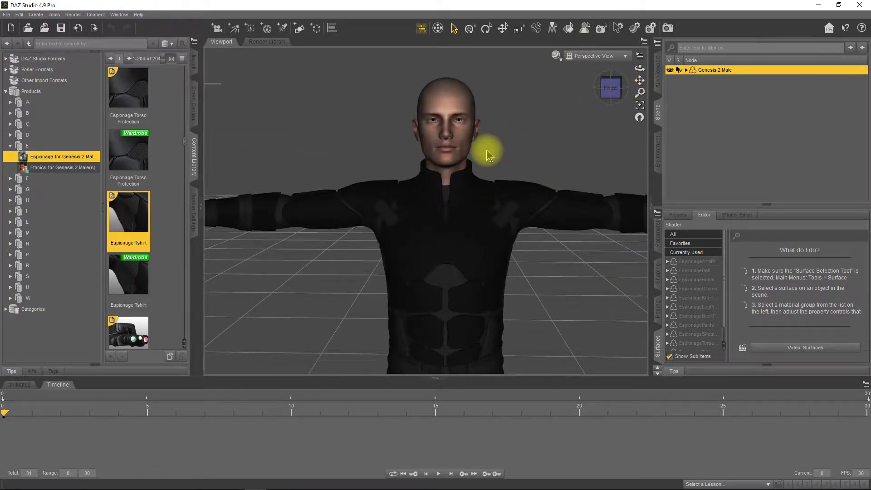
drag(635, 81, 612, 77)
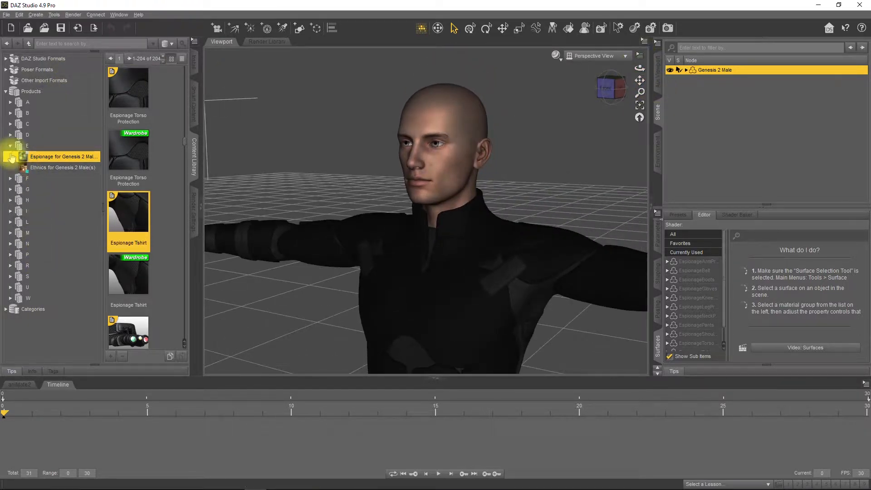
click(10, 146)
click(10, 113)
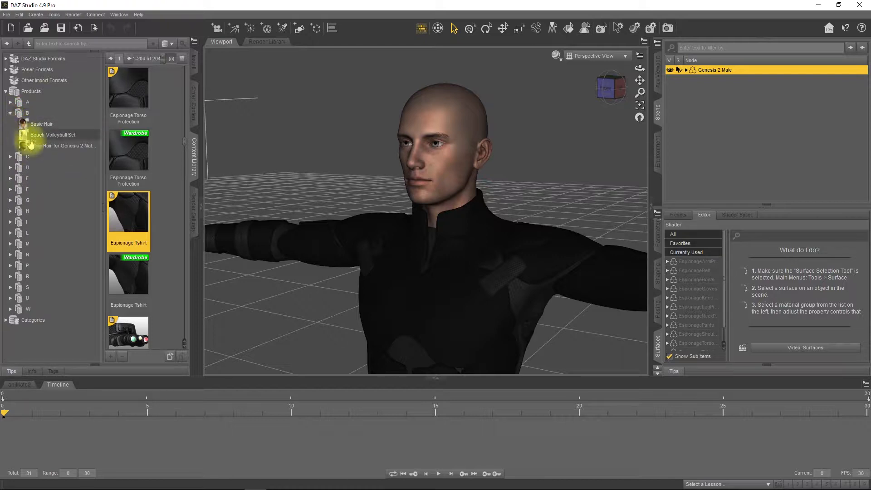
click(34, 147)
scroll(139, 158, down, 1)
scroll(134, 187, up, 5)
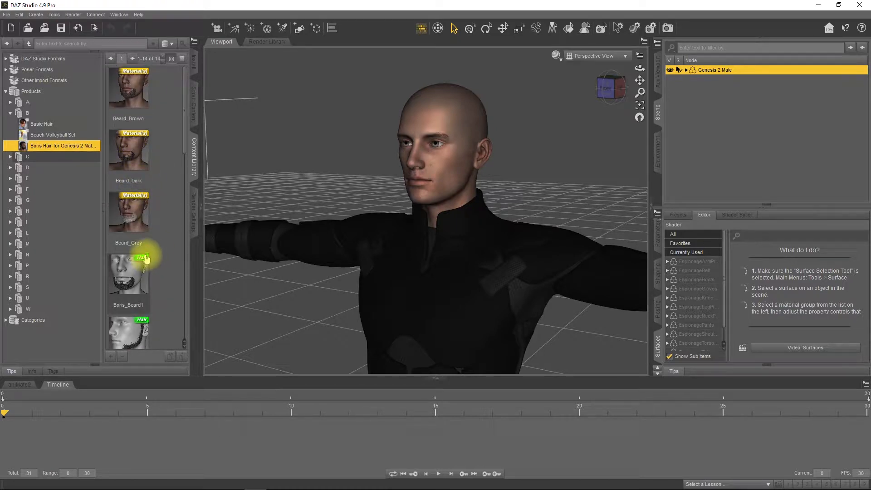
scroll(145, 258, down, 3)
double_click(128, 156)
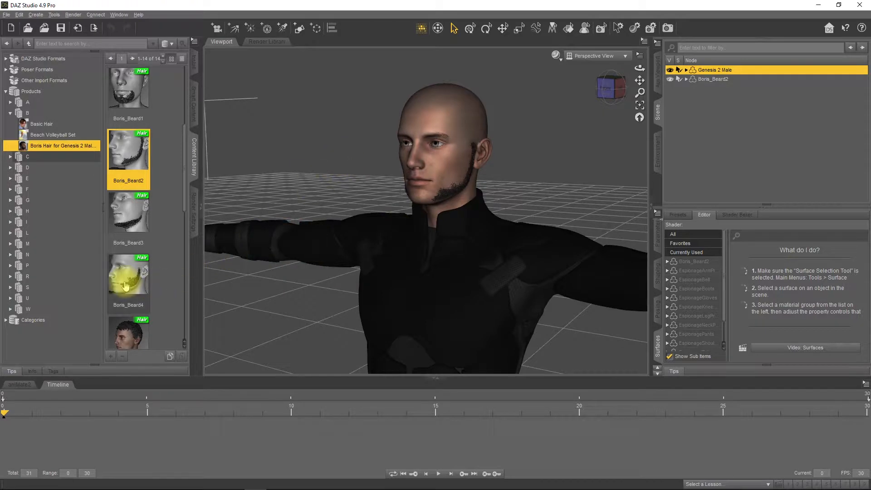
- Add the Boris_Hair1 hairstyle from the same product to the figure's head
mouse_move(129, 283)
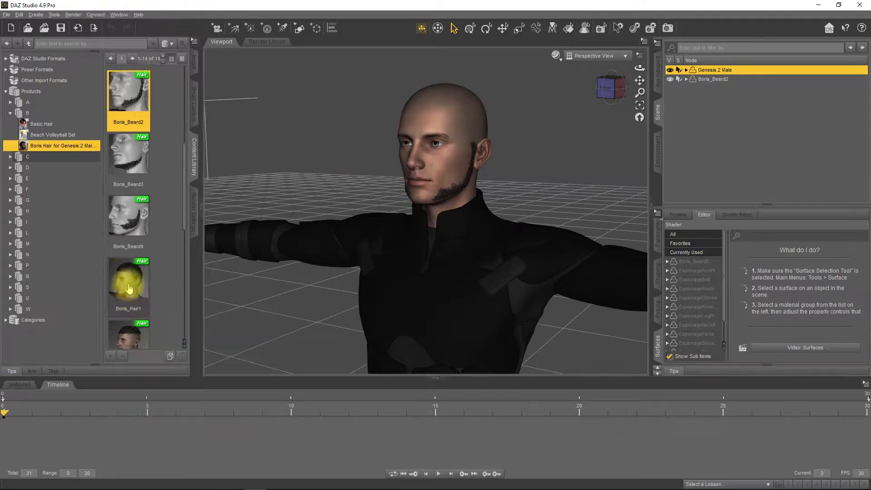
scroll(129, 291, down, 3)
double_click(135, 172)
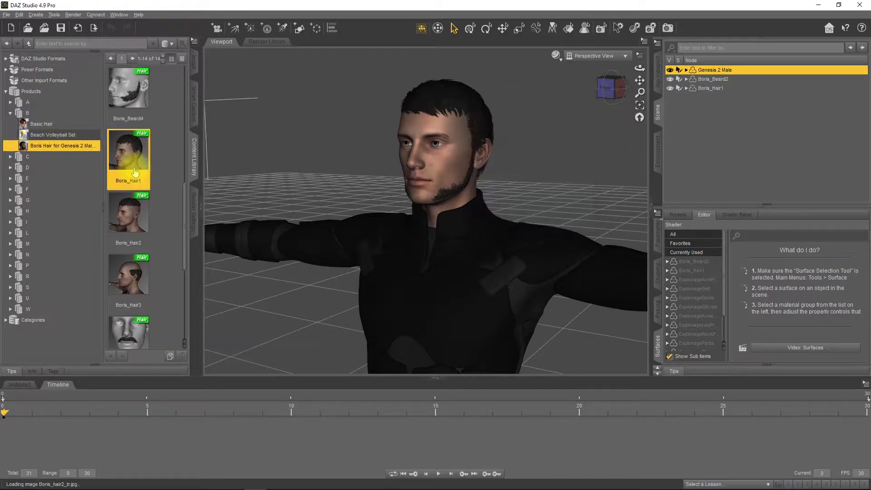
- Apply the Base 12 walking pose from the smart content to the Genesis 2 Male figure, leaving the limits on
mouse_move(639, 67)
mouse_down()
mouse_move(585, 72)
mouse_move(562, 84)
mouse_move(585, 72)
mouse_move(657, 84)
mouse_move(655, 125)
mouse_move(710, 109)
mouse_move(640, 68)
mouse_up()
scroll(497, 178, up, 3)
scroll(497, 179, down, 5)
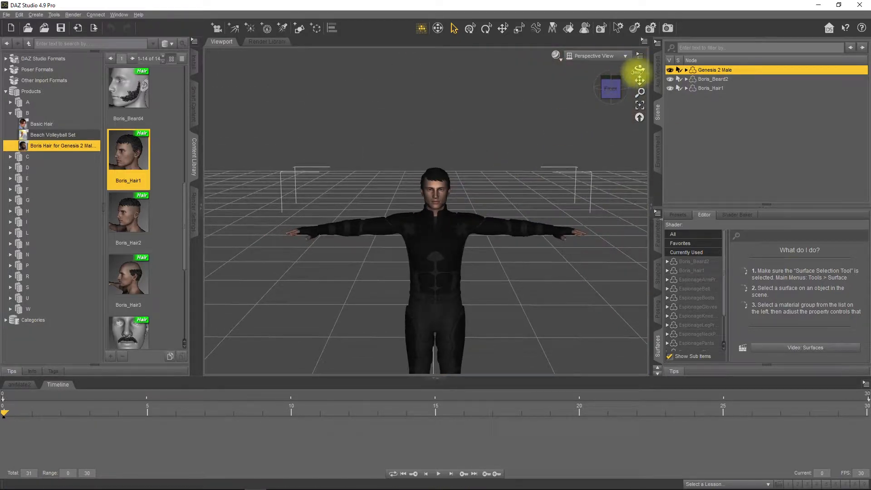
drag(640, 81, 643, 106)
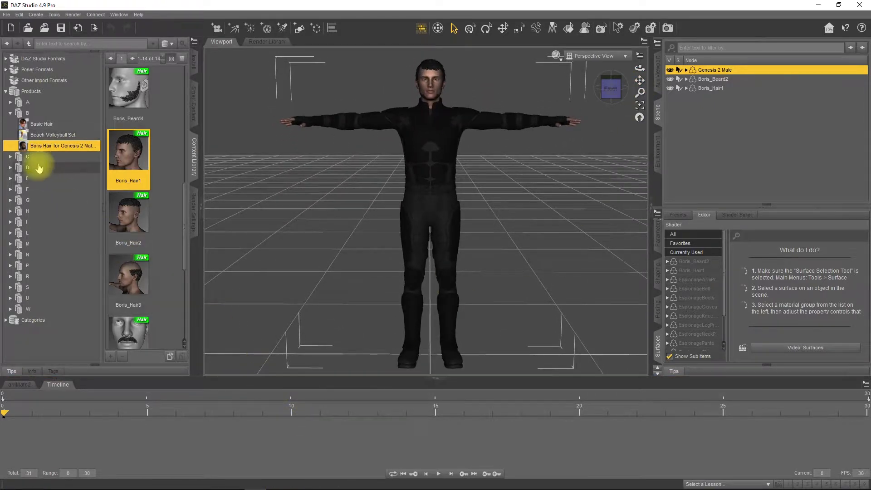
click(6, 91)
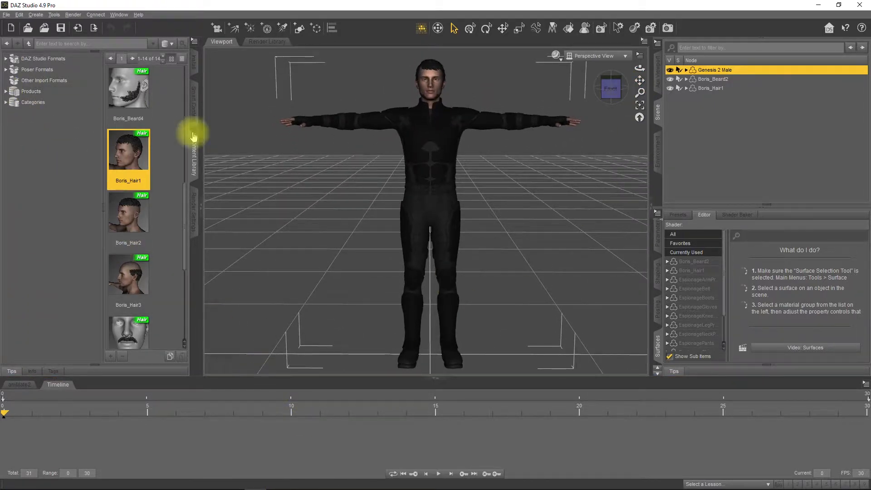
click(194, 109)
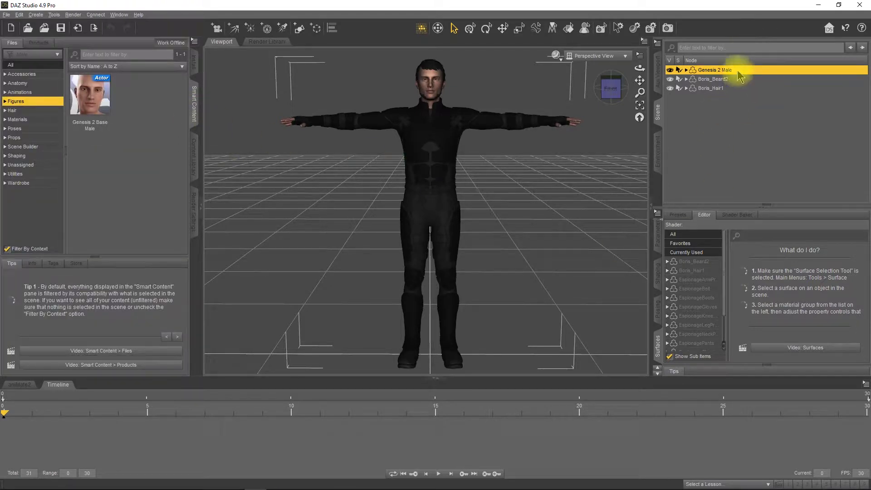
click(16, 129)
scroll(129, 154, down, 5)
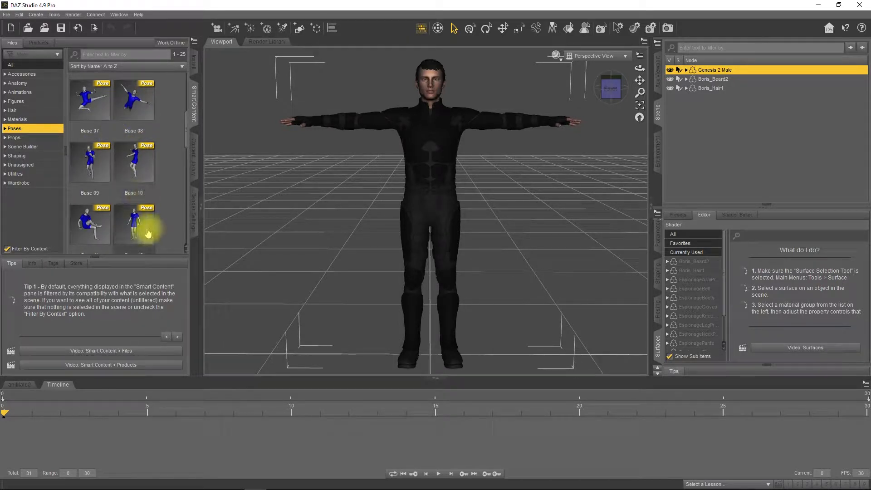
scroll(142, 232, down, 5)
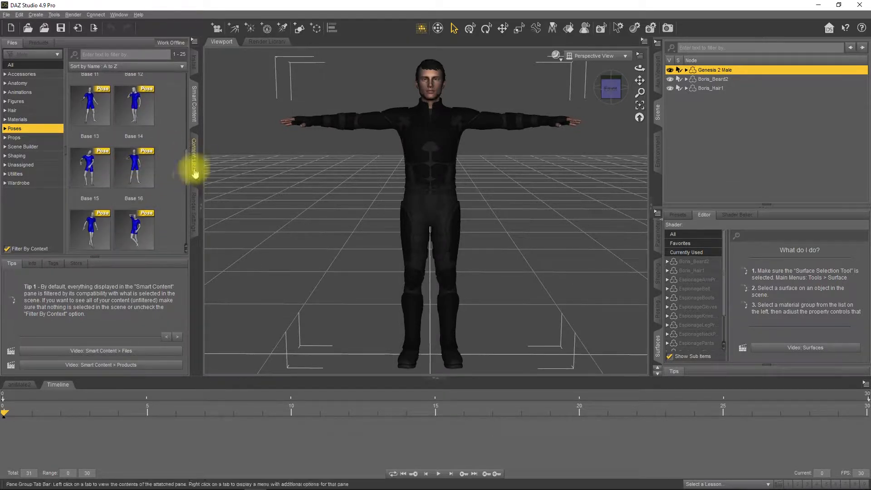
drag(187, 175, 185, 149)
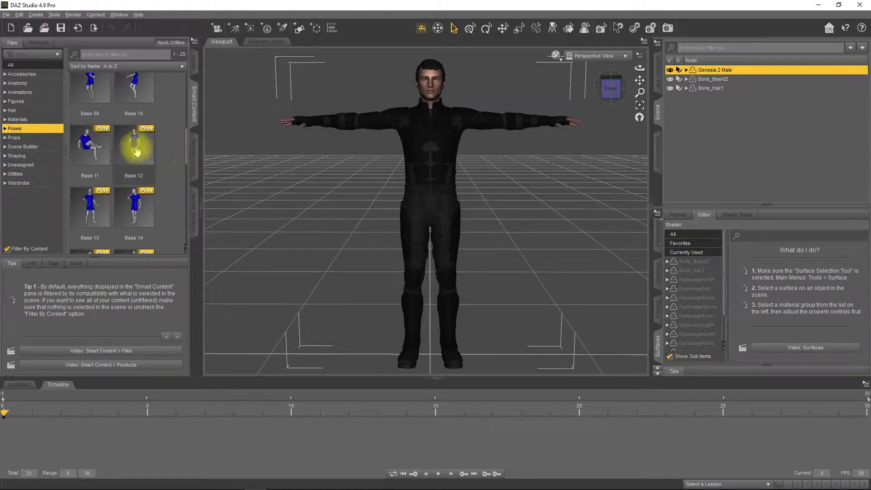
double_click(138, 149)
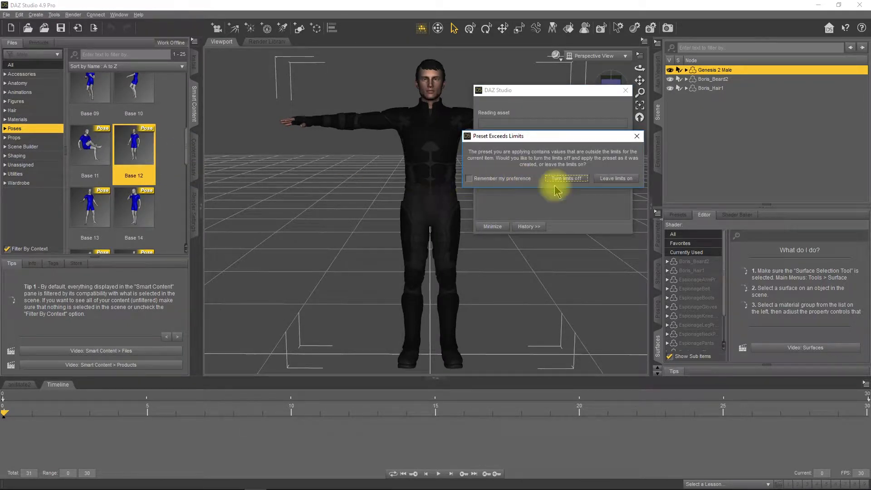
click(611, 179)
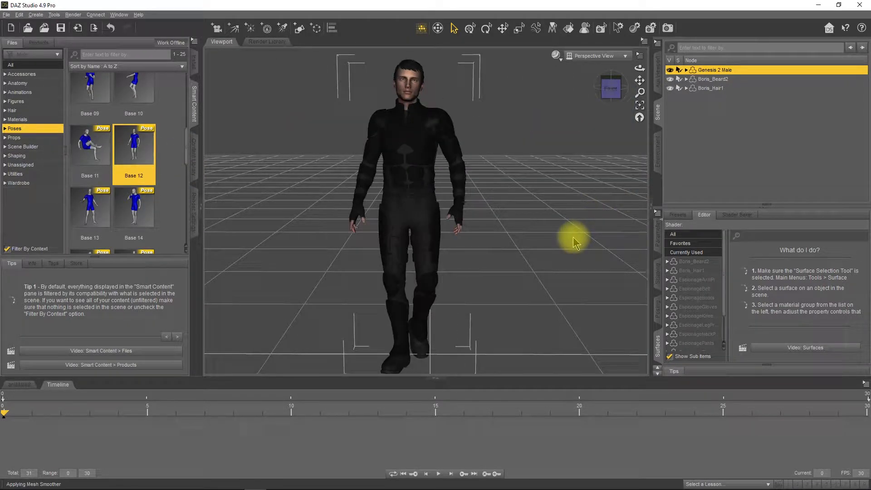
drag(639, 69, 639, 74)
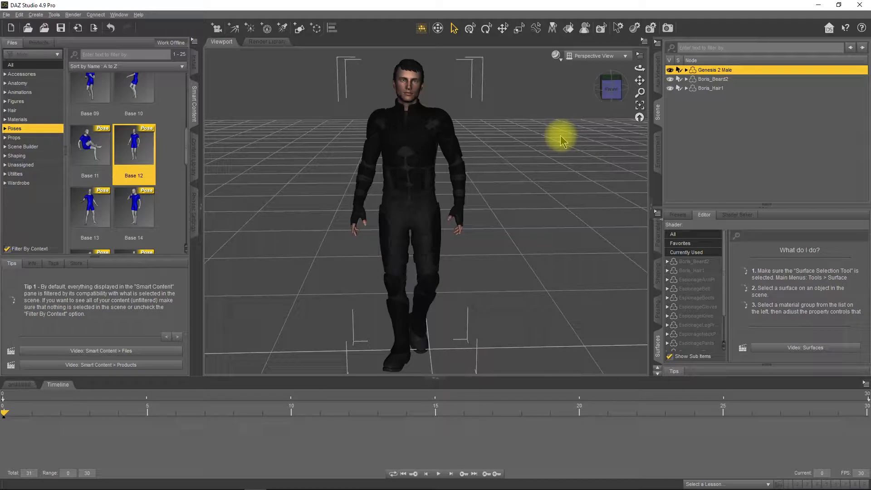
- Launch the mcjGeoSender script from Scripts > Utilities in My DAZ 3D Library
click(194, 160)
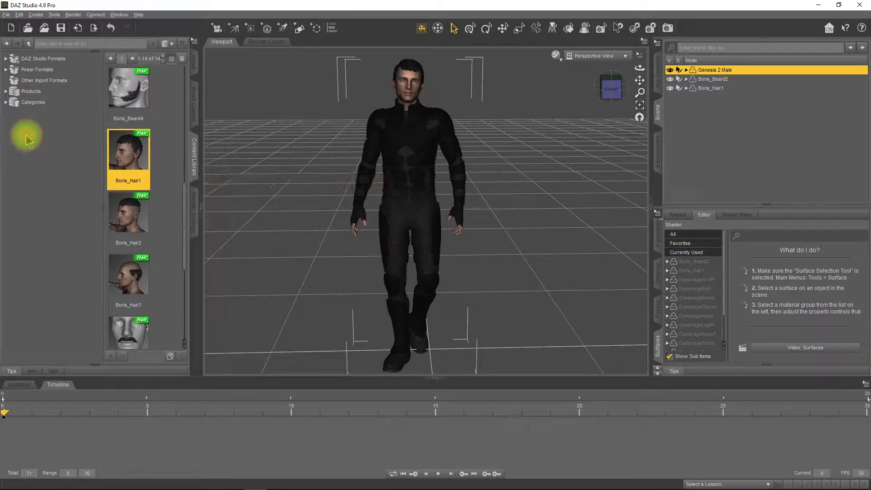
click(37, 60)
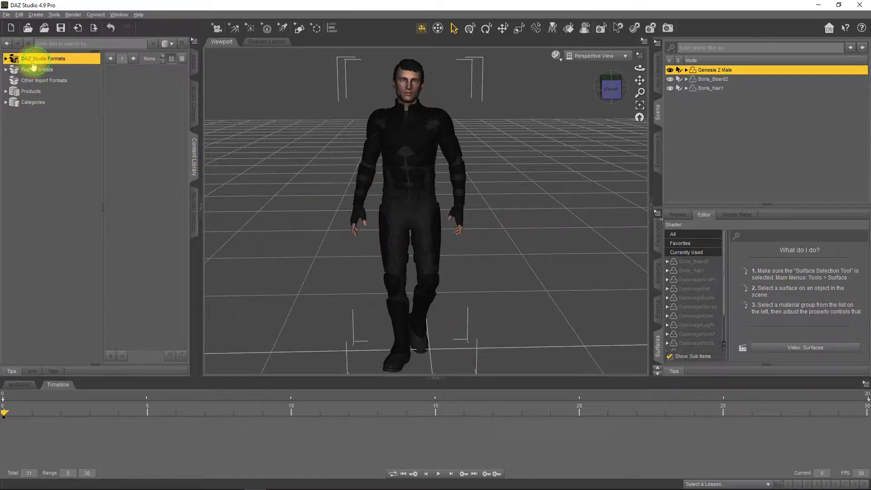
click(6, 60)
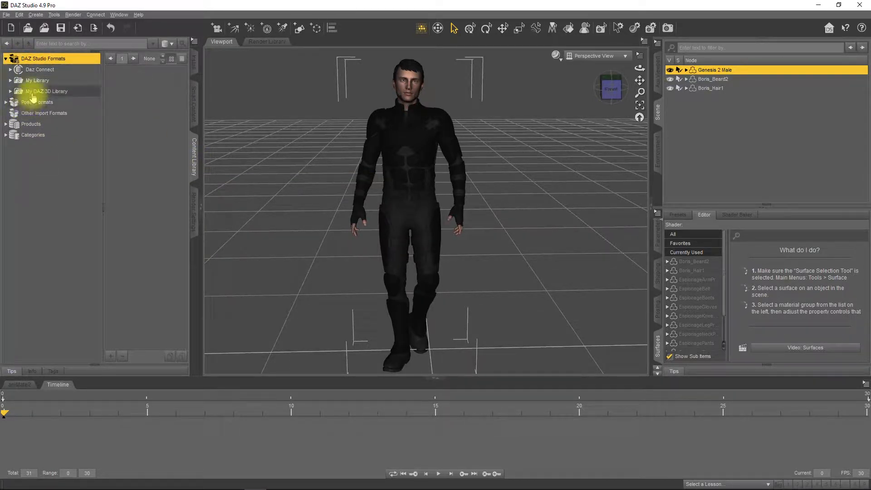
click(12, 92)
click(10, 92)
click(15, 232)
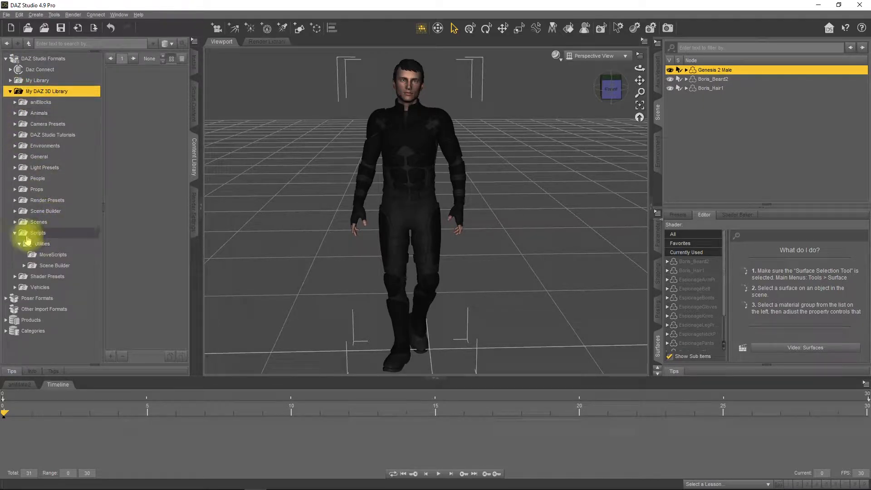
click(40, 243)
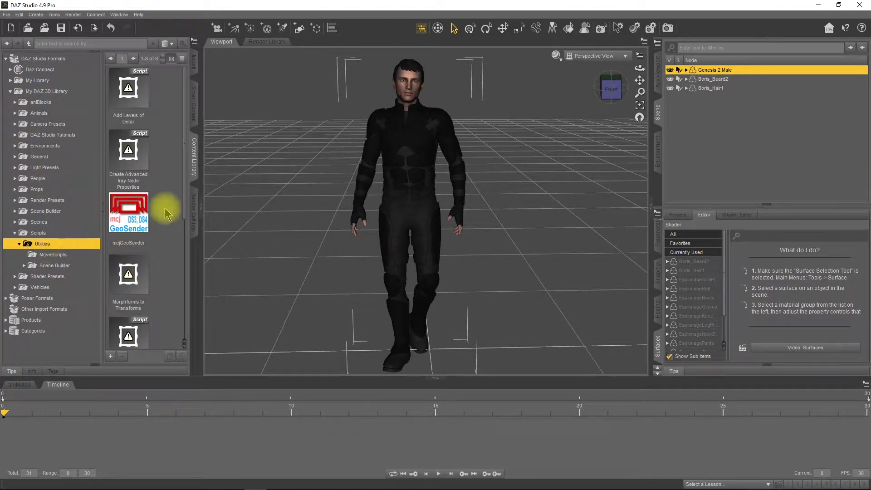
mouse_move(113, 245)
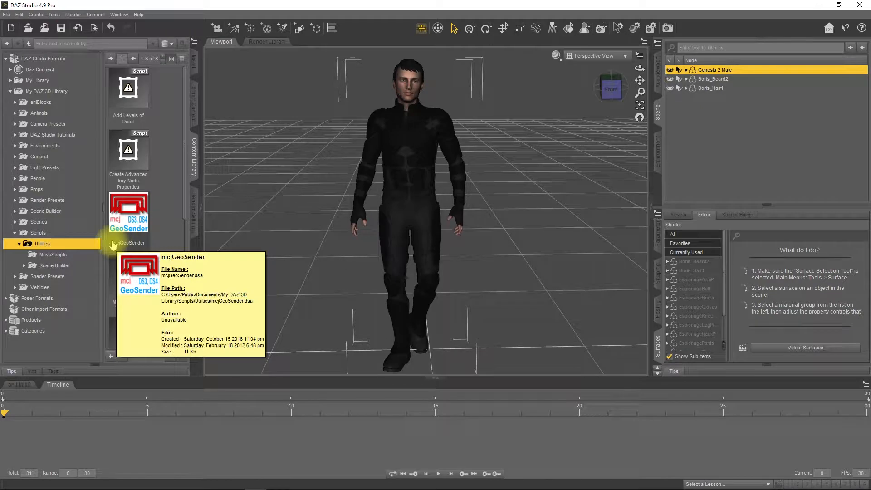
double_click(126, 222)
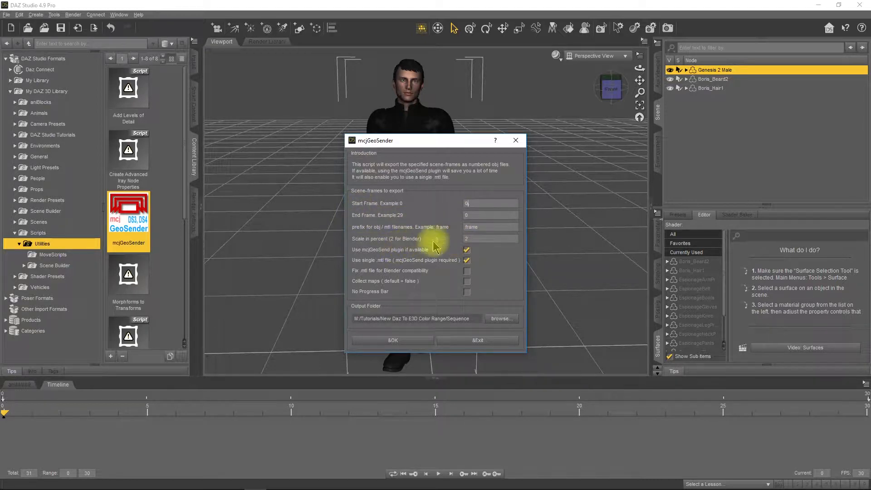
- Export frame 0 with the mcjGeoSend plugin and a single .mtl file into the Sequence folder, then close the script
click(465, 249)
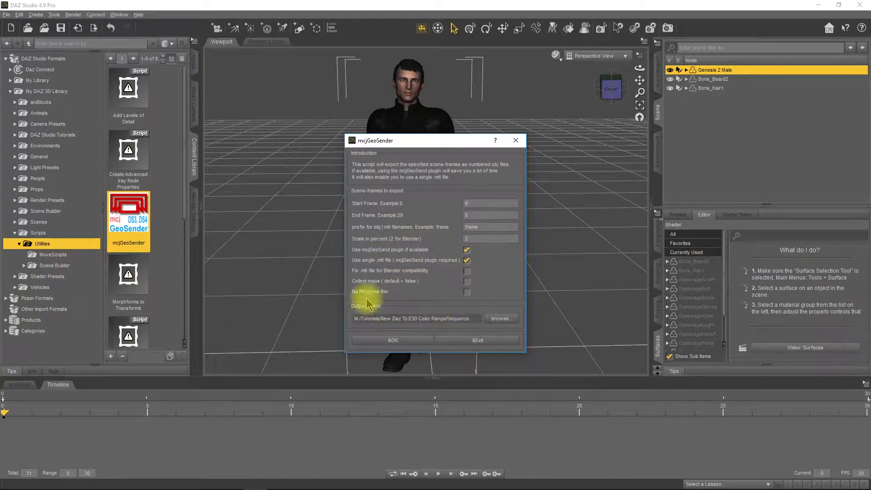
click(502, 318)
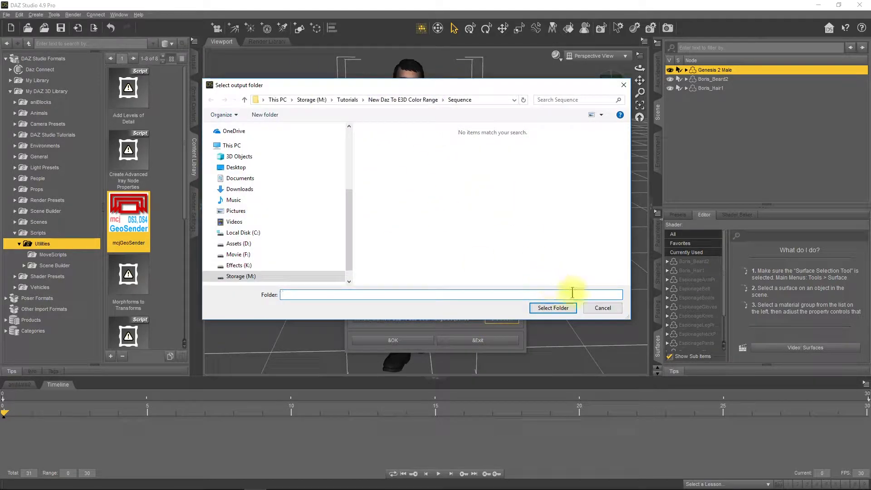
click(553, 308)
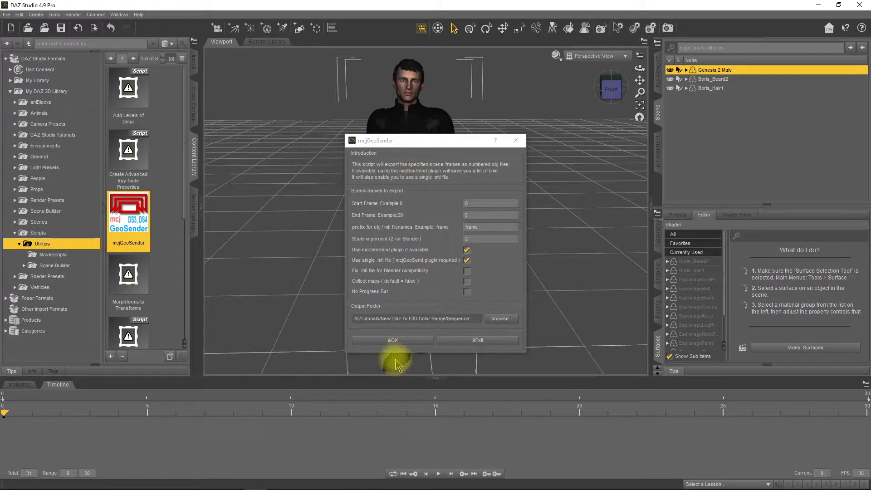
click(404, 343)
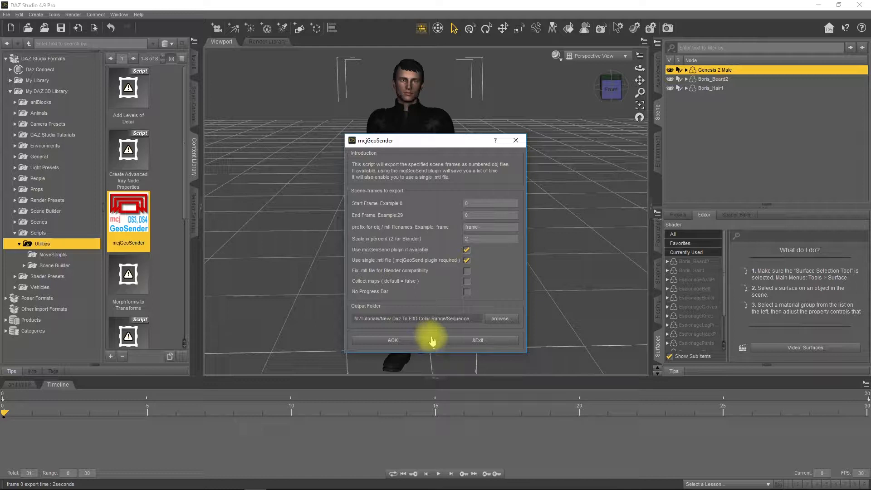
click(470, 343)
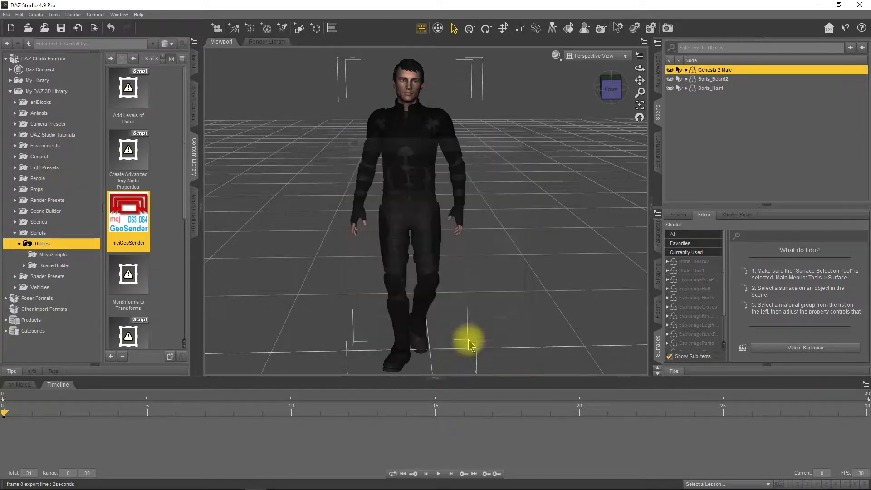
- Select the Genesis 2 Male, Boris_Beard2 and Boris_Hair1 nodes and save a Wavefront OBJ export named Daz 2 Male in New Daz To E3D Color Range
shift+click(710, 91)
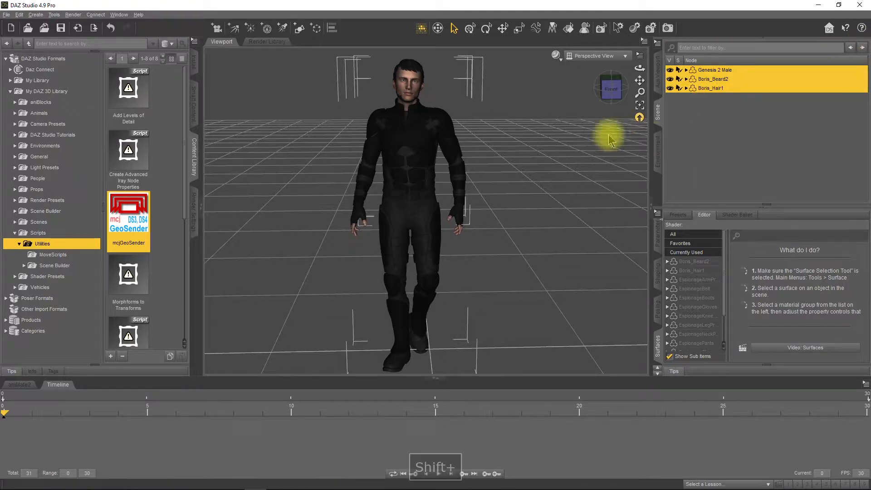
click(7, 15)
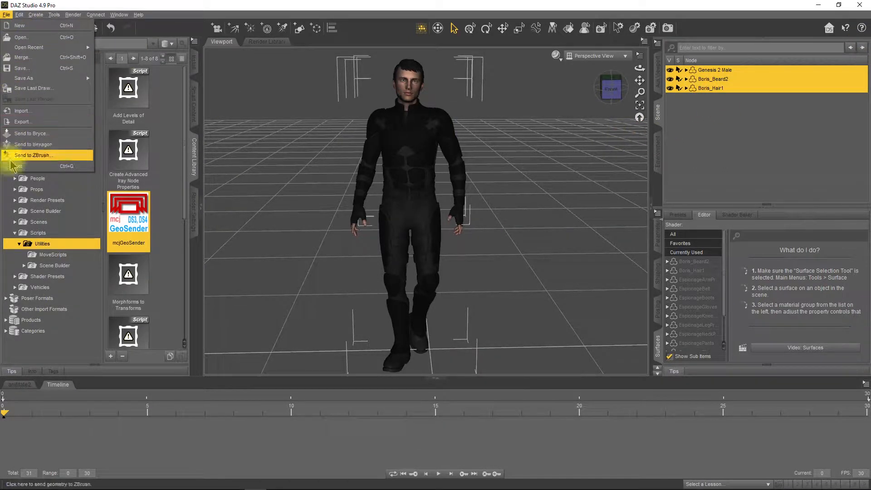
click(24, 123)
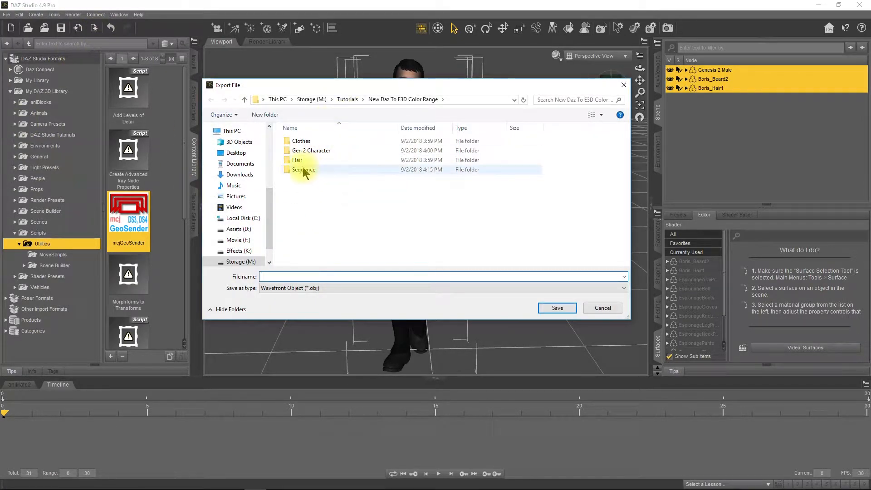
text(Daz 2 Male)
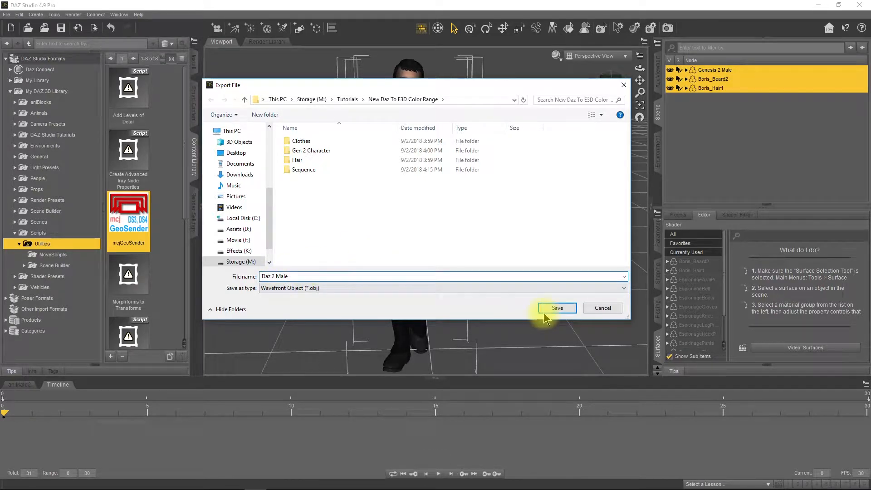
click(557, 308)
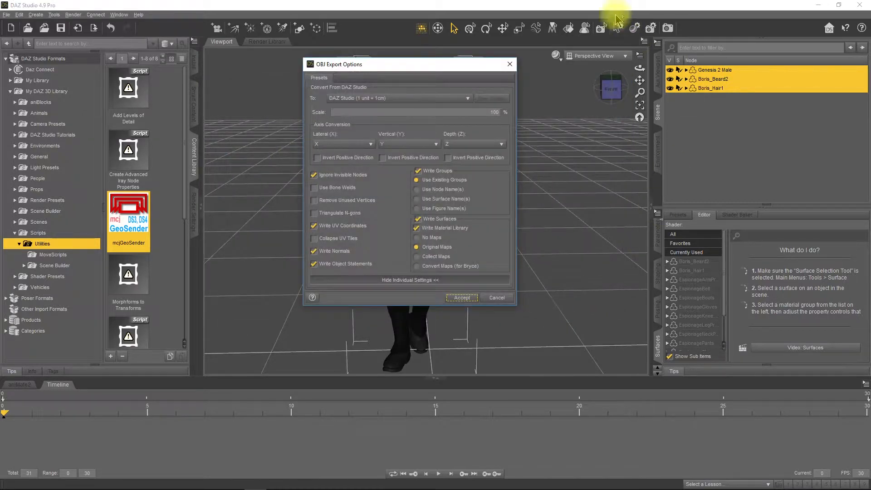
- Run the OBJ export with invisible nodes ignored, UV coordinates, normals and object statements written, existing groups used and original maps kept
click(349, 252)
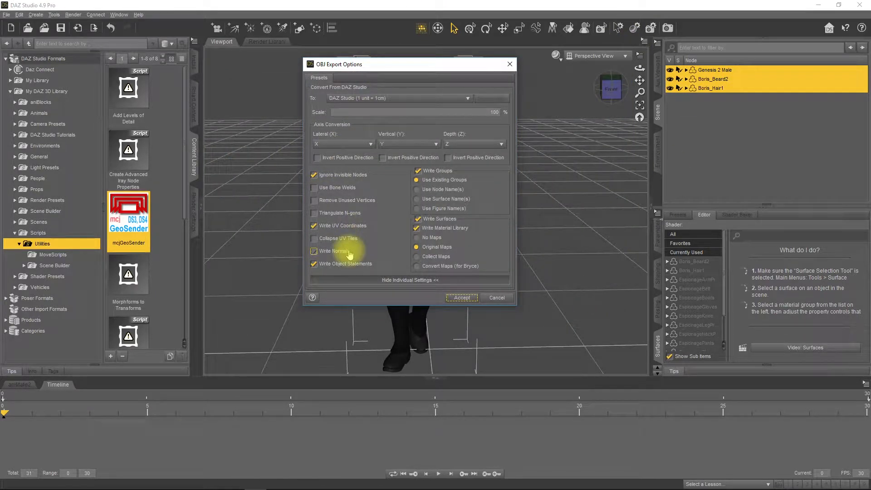
click(349, 252)
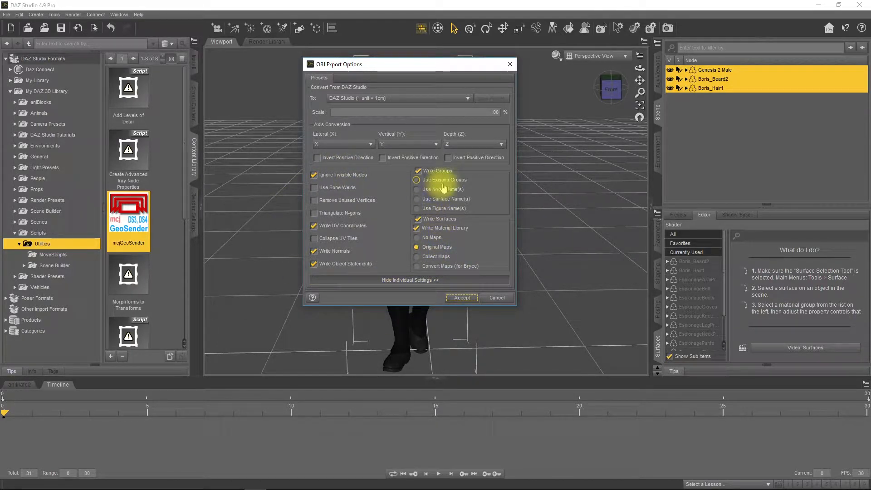
click(344, 177)
click(344, 255)
click(348, 267)
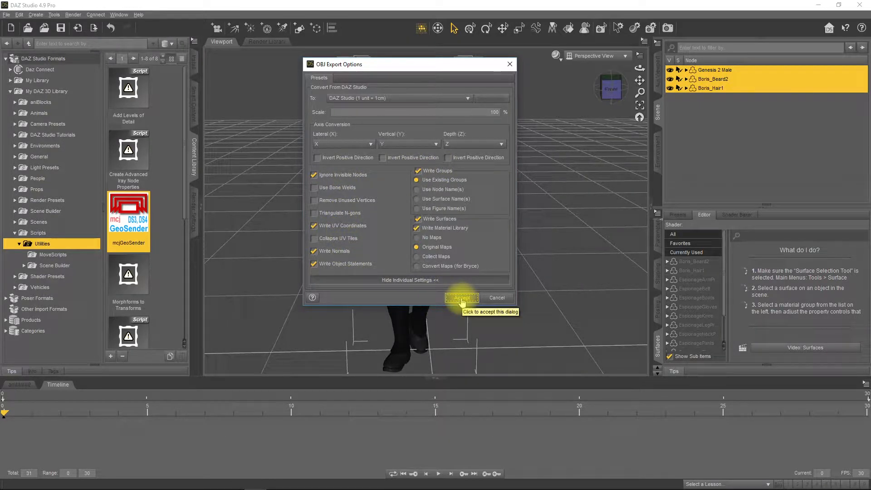
click(462, 298)
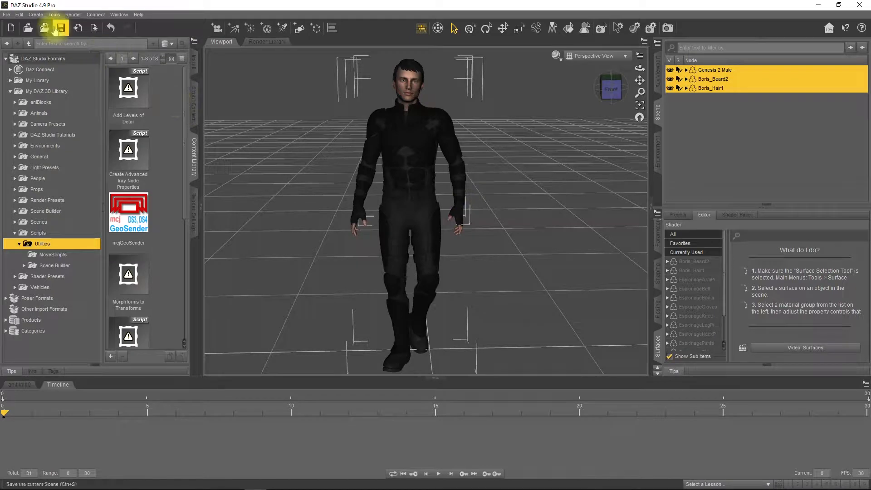
click(7, 15)
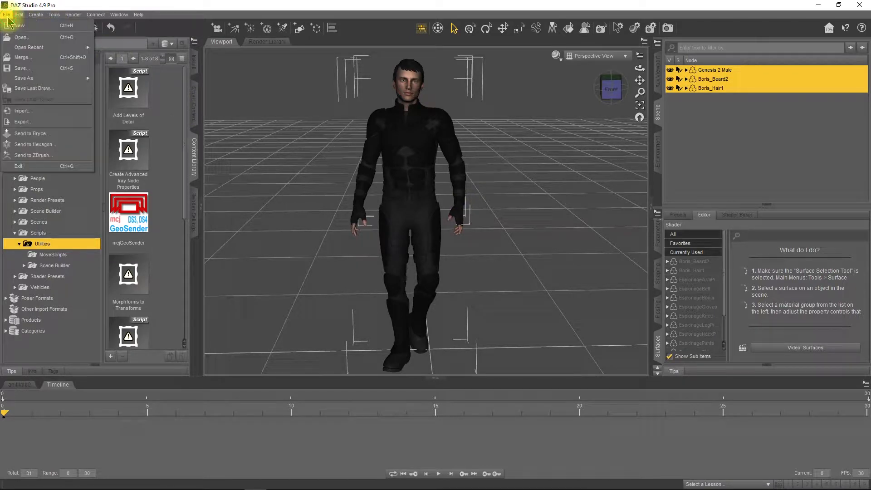
click(25, 122)
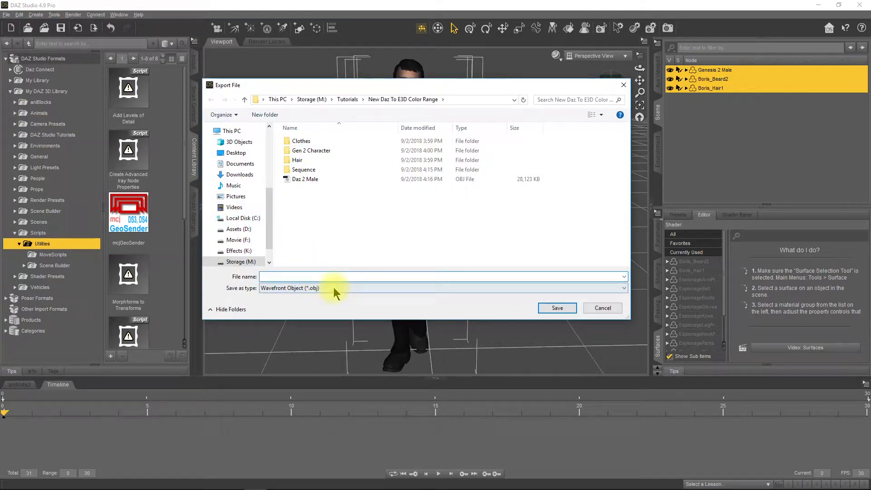
click(334, 288)
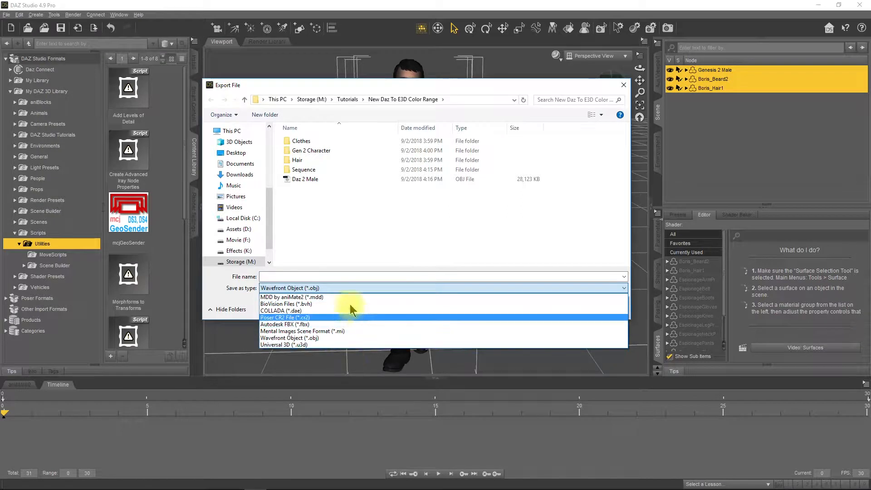
click(352, 337)
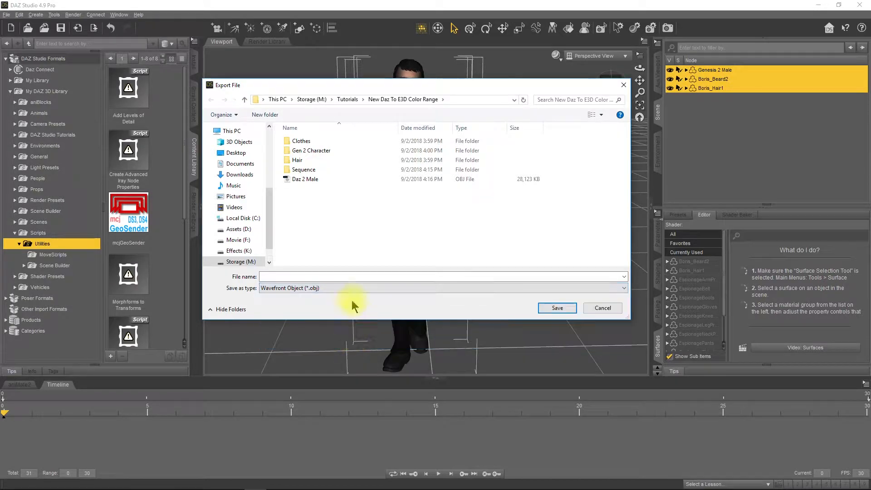
click(602, 309)
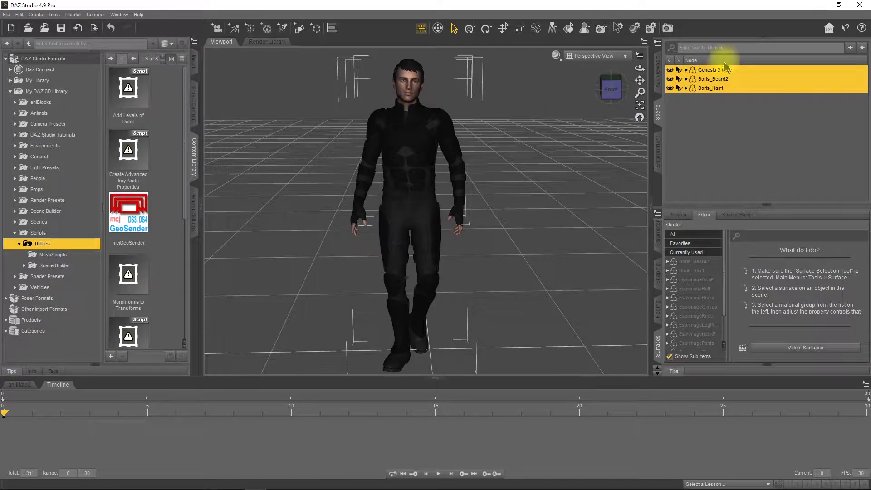
- Switch to Adobe After Effects and create a 1920 x 1080 px, 30 fps composition named Daz
click(821, 8)
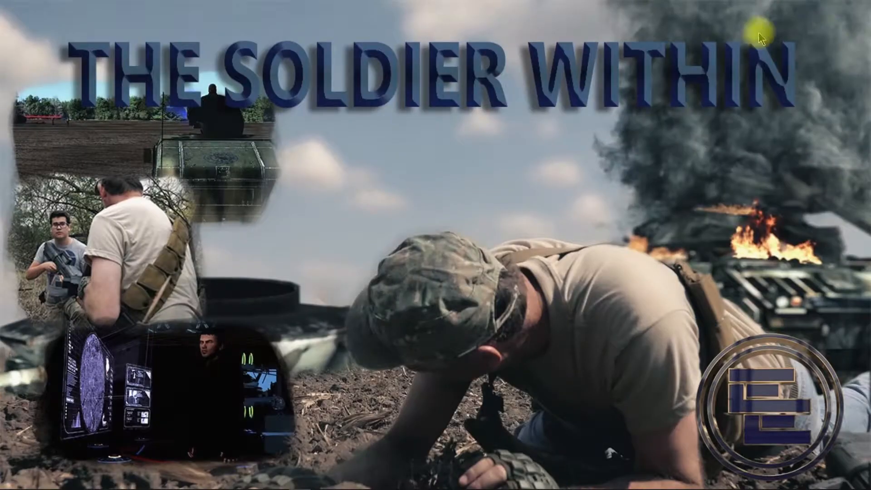
mouse_move(186, 483)
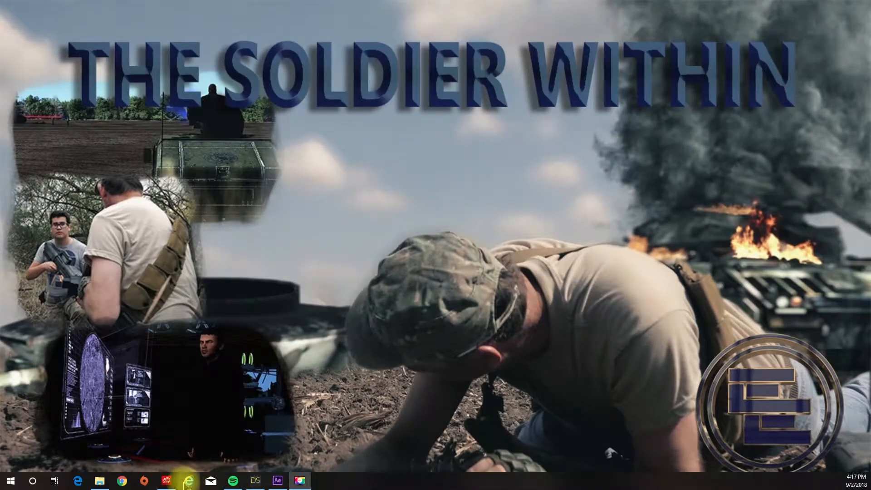
click(279, 483)
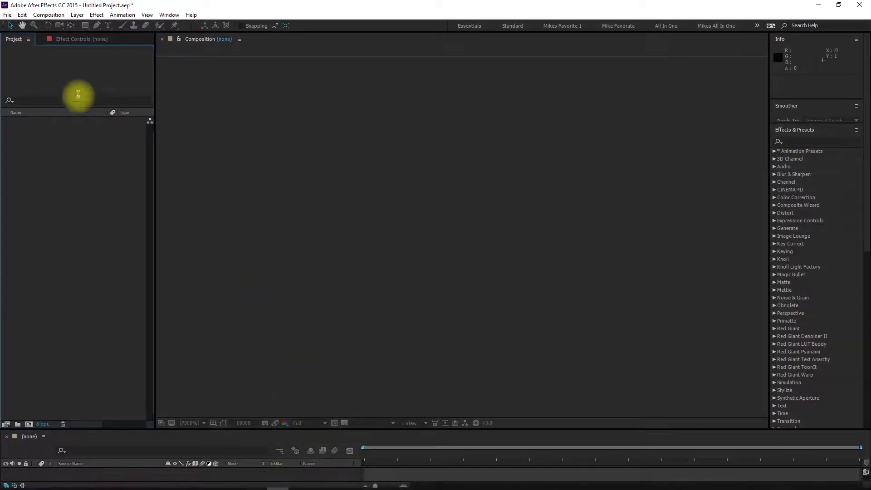
click(48, 15)
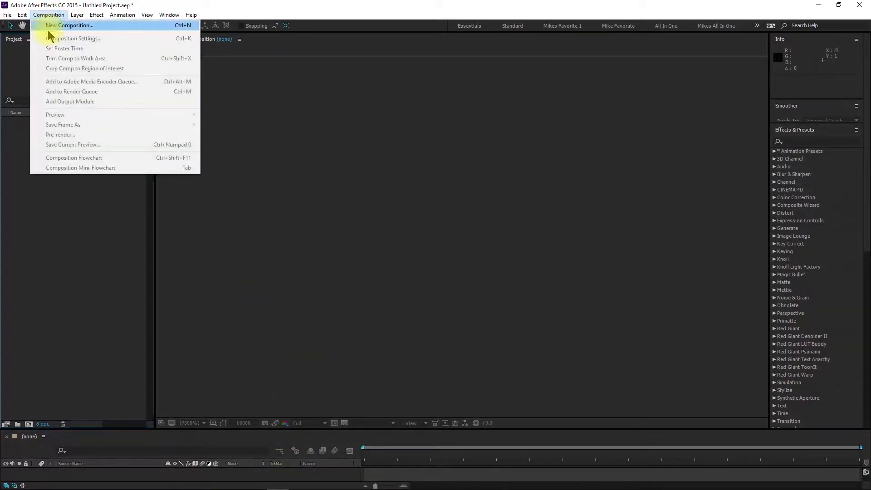
click(53, 26)
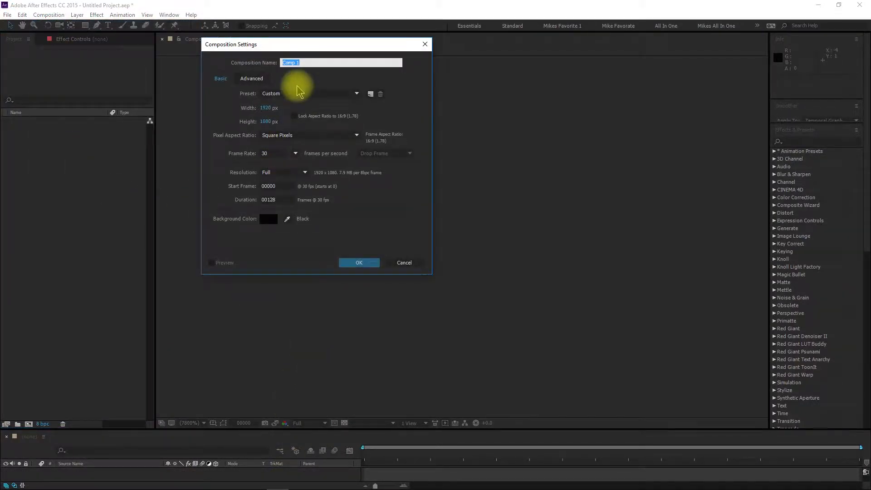
text(Daz)
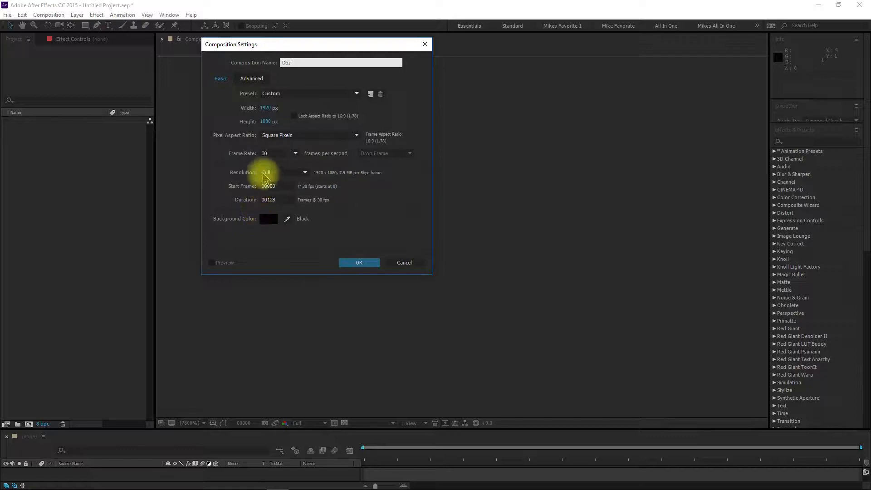
click(361, 263)
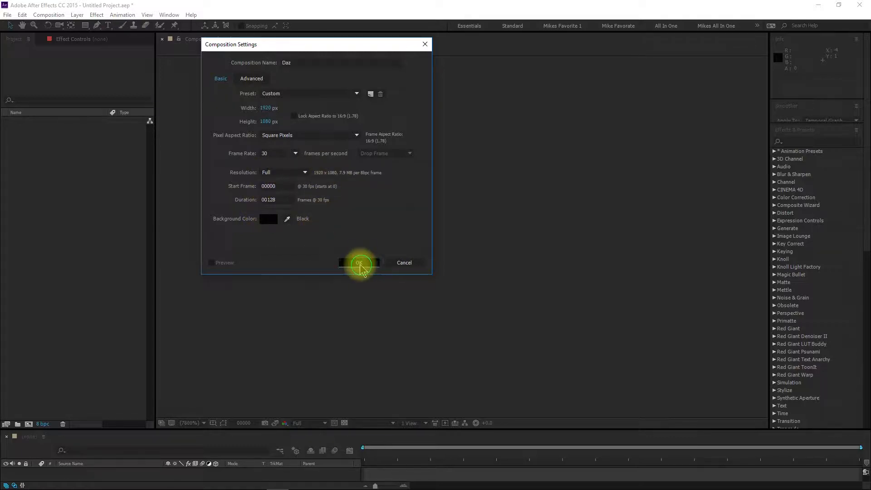
- Add a solid layer named Element at composition size to the Daz composition
click(81, 15)
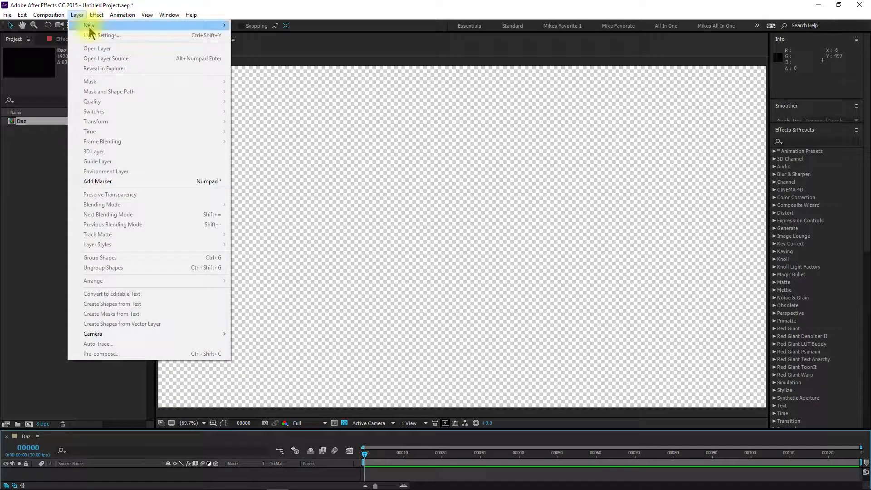
mouse_move(88, 26)
click(244, 36)
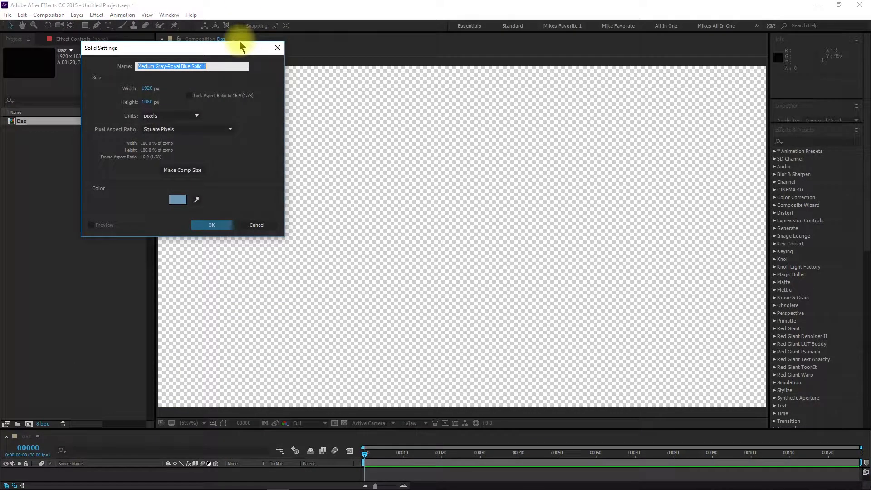
text(Ele)
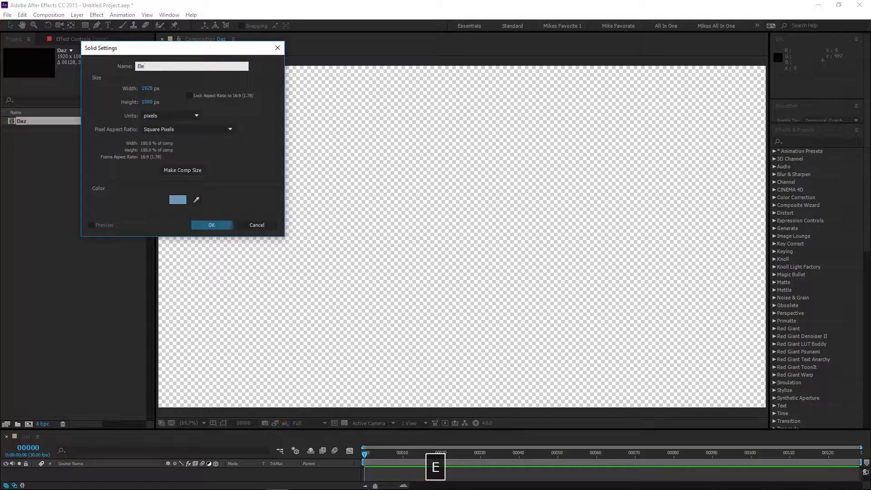
text(ment)
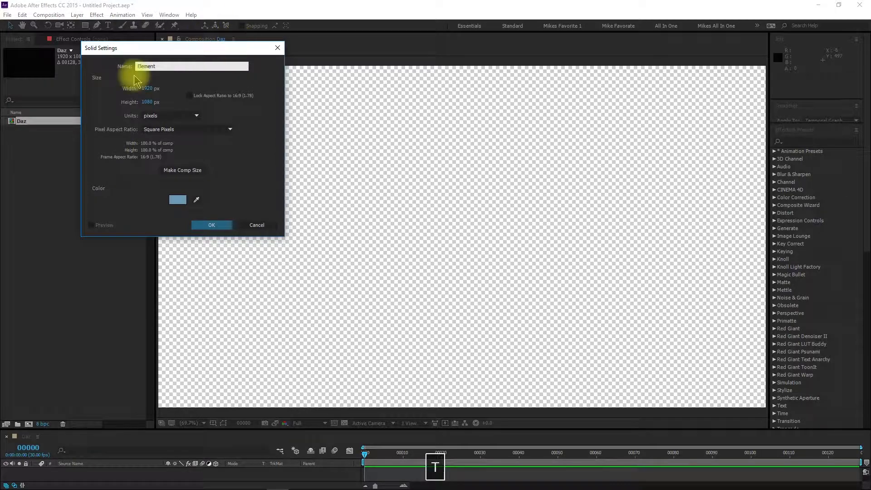
click(173, 172)
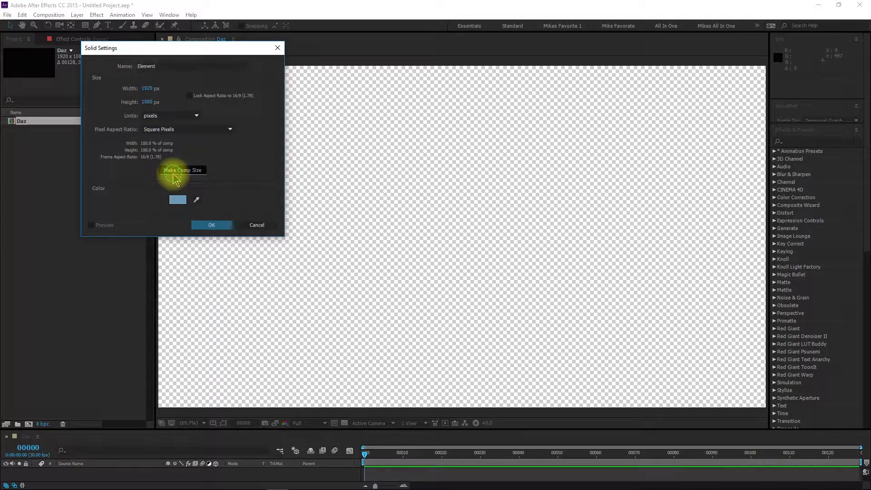
click(211, 225)
- Enlarge the timeline area and apply the Video Copilot Element effect to the Element solid
mouse_move(144, 483)
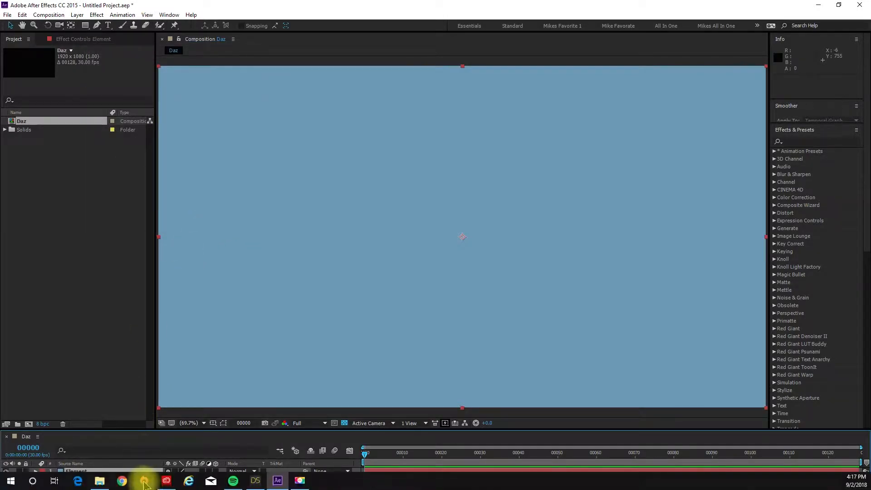
drag(312, 429, 307, 389)
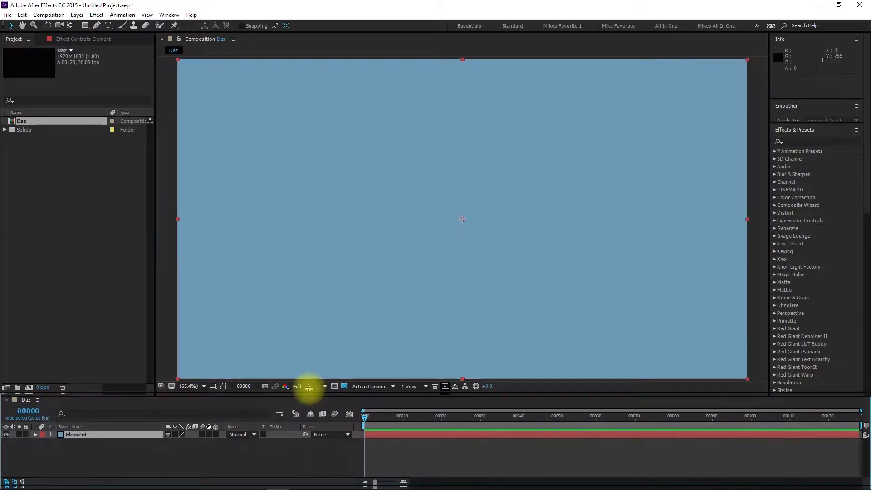
click(95, 15)
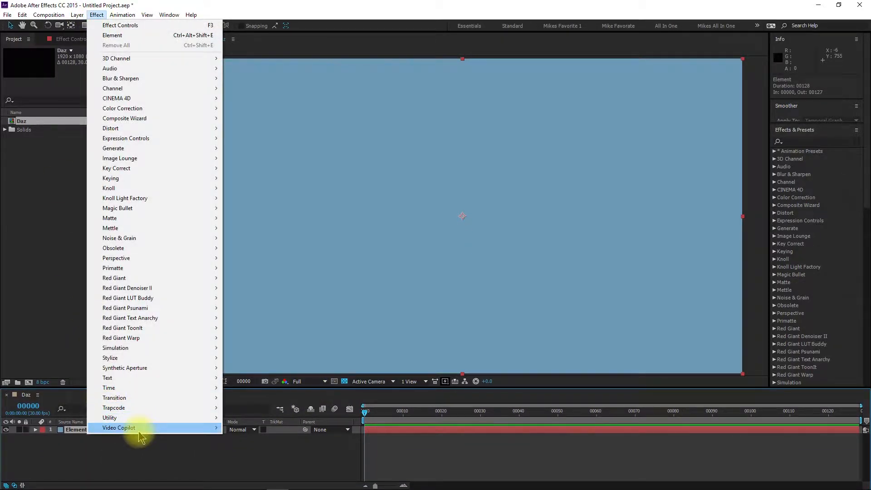
mouse_move(138, 428)
click(253, 369)
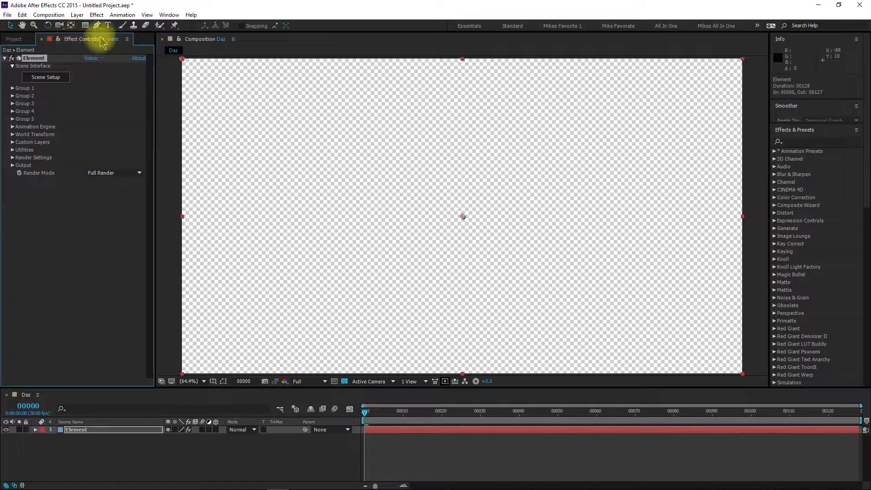
- Open Element's Scene Setup and choose the Daz 2 Male OBJ file for import as a 3D sequence
click(43, 80)
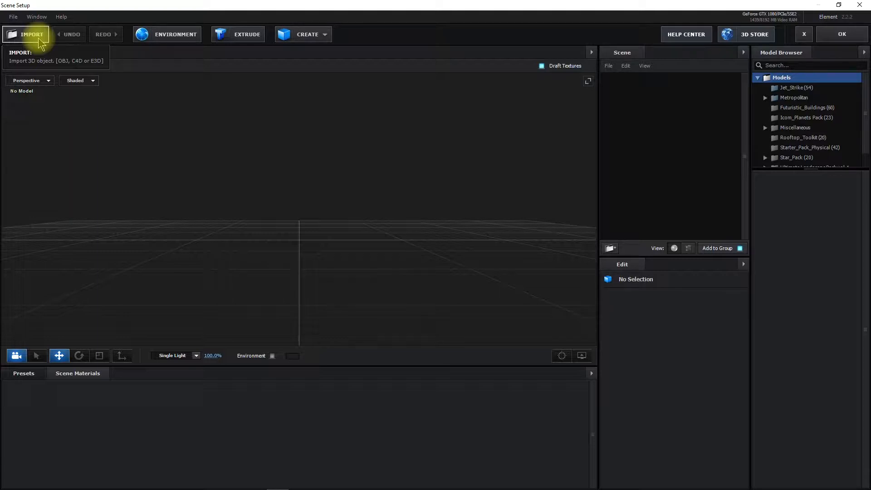
click(14, 17)
mouse_move(28, 29)
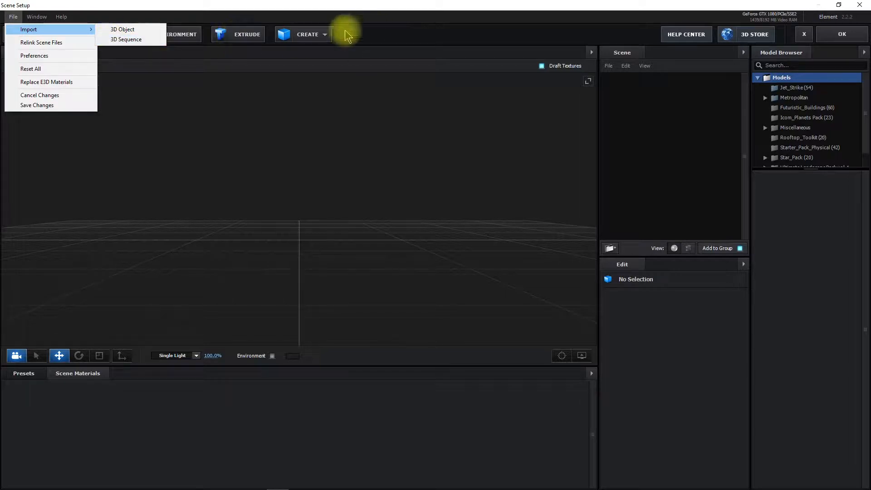
click(135, 30)
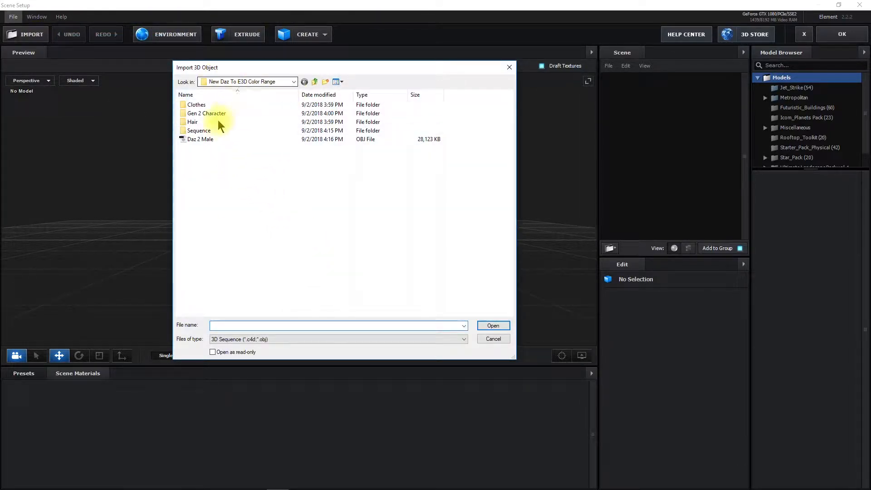
click(207, 140)
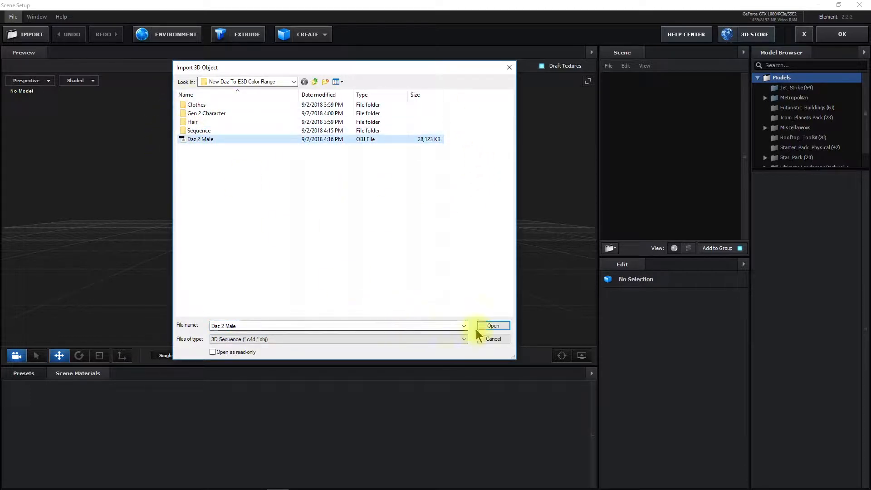
click(490, 327)
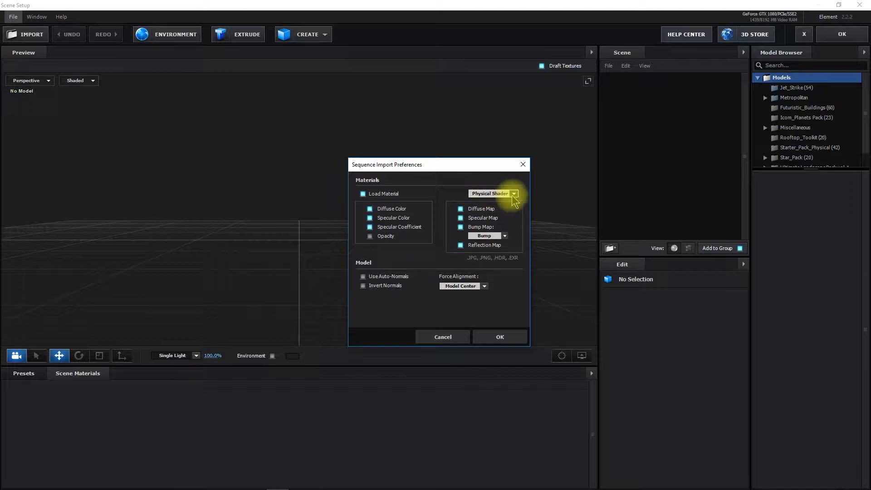
- Import the model with Physical Shader materials and Force Alignment set to From Model
click(514, 194)
click(504, 207)
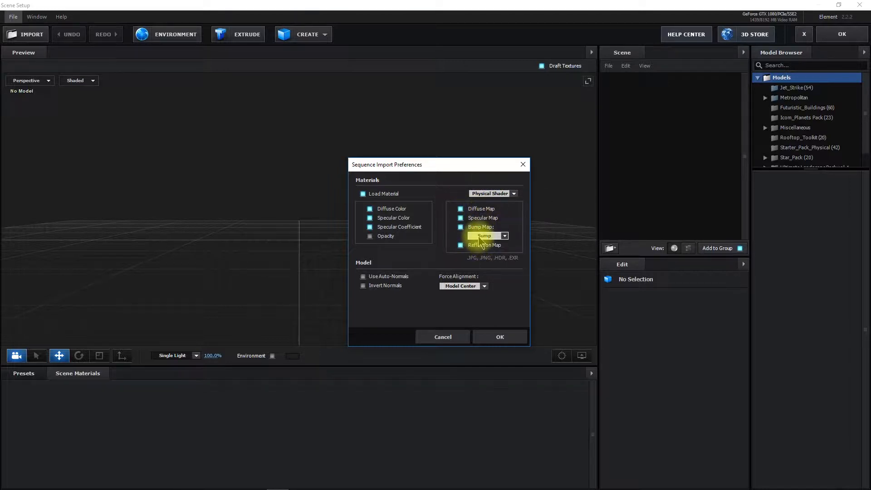
click(484, 286)
click(478, 298)
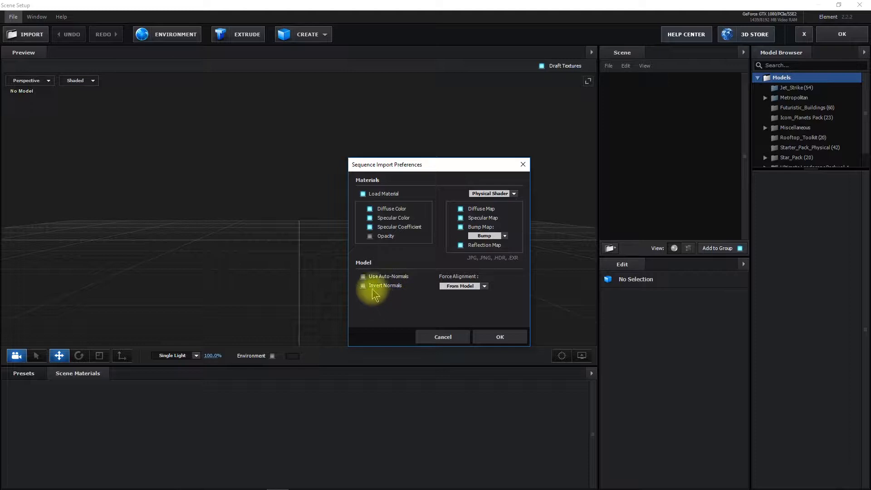
click(500, 336)
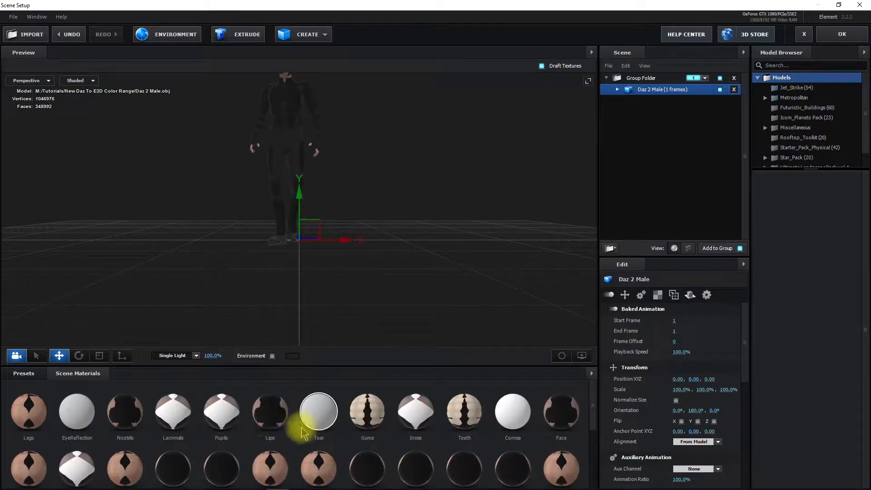
- Examine the imported scene materials and inspect the character's head up close from the front and side
scroll(303, 427, down, 2)
scroll(299, 440, up, 2)
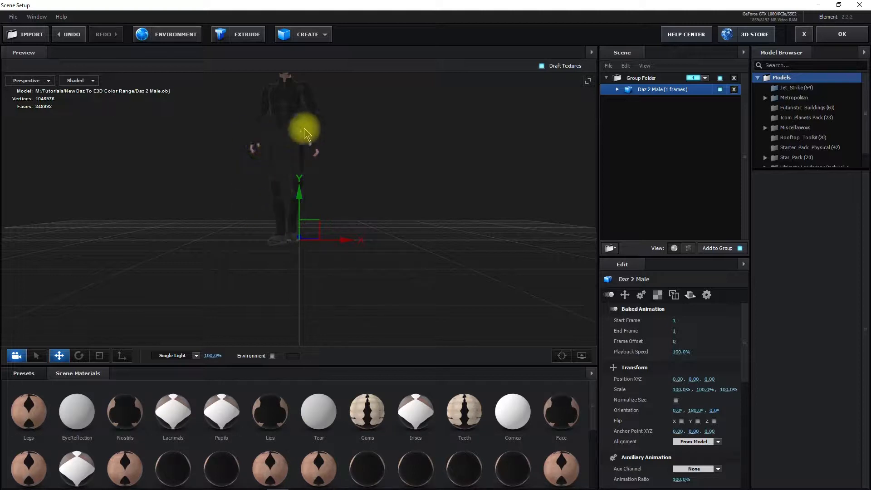
drag(362, 134, 353, 215)
scroll(353, 215, up, 8)
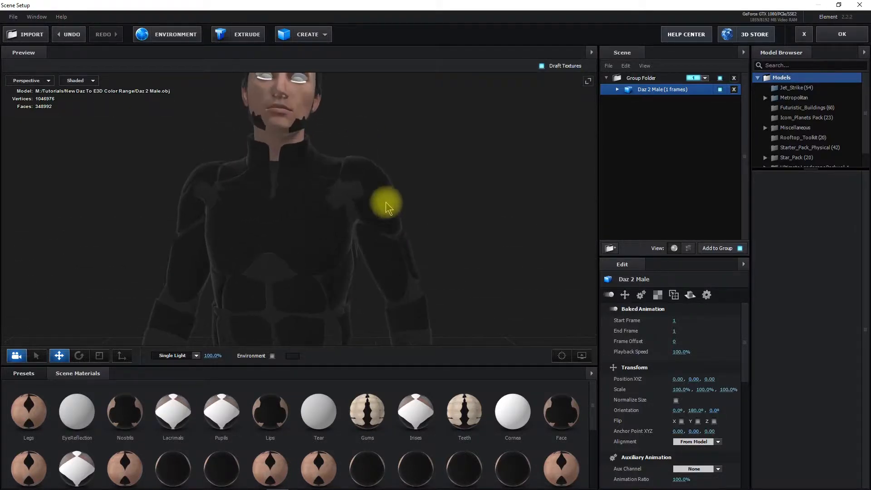
drag(385, 202, 445, 259)
scroll(424, 252, up, 4)
scroll(453, 247, up, 5)
drag(360, 175, 319, 194)
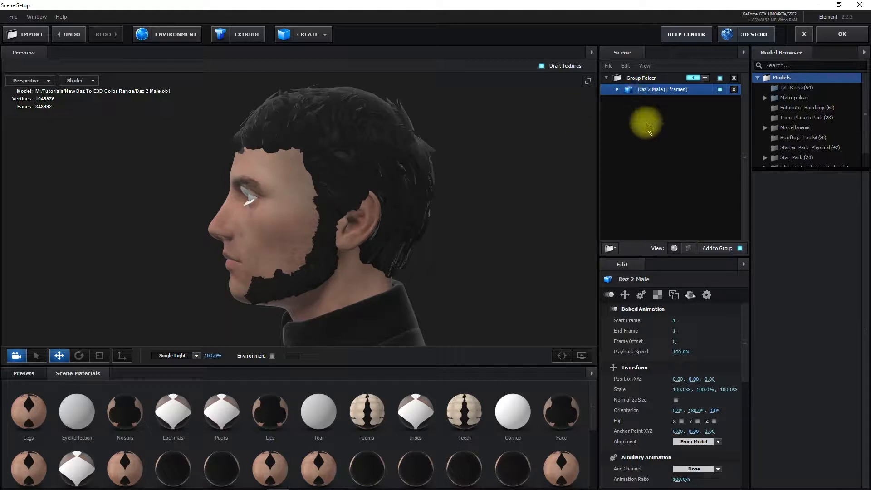
- Rename the scene's group folder as Daz 2 Male
click(649, 79)
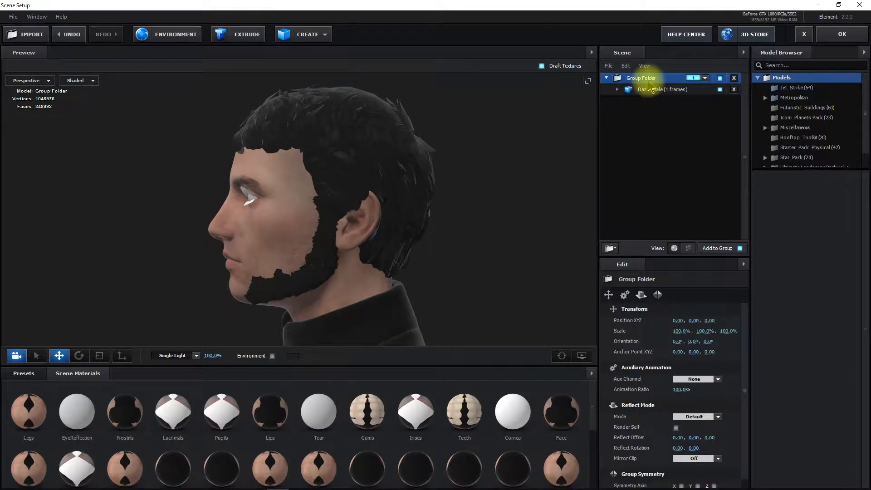
double_click(649, 80)
text(Da)
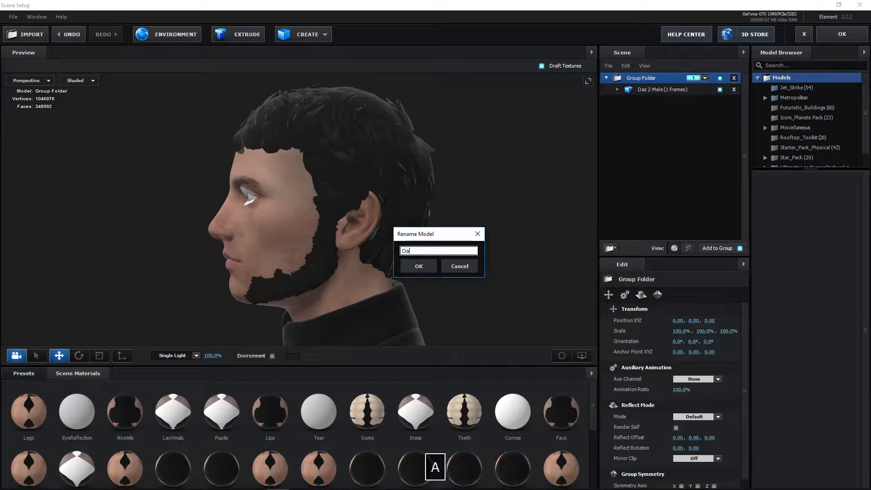
text(z 2 Male)
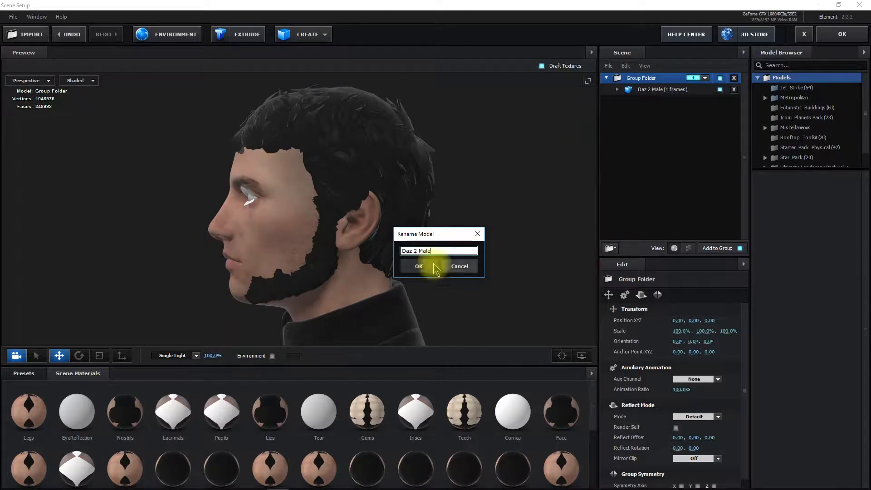
click(416, 269)
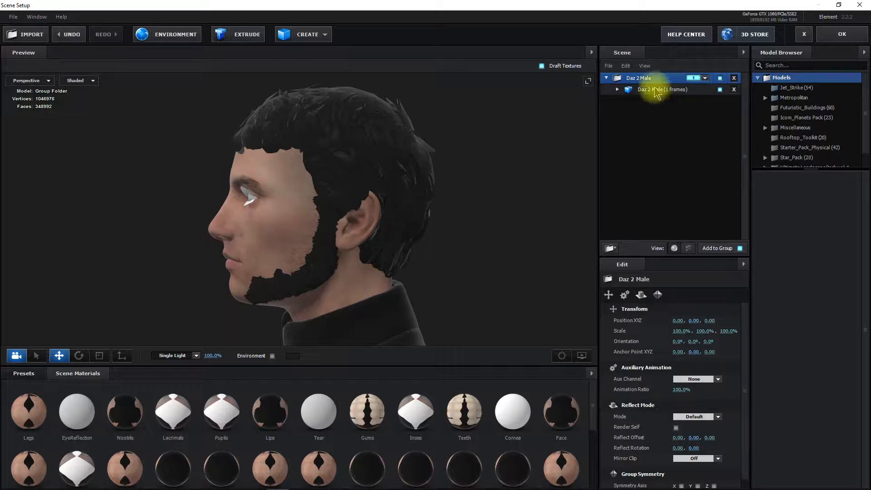
- Expand the Daz 2 Male model's material list and hide the Eyelashes material
click(619, 91)
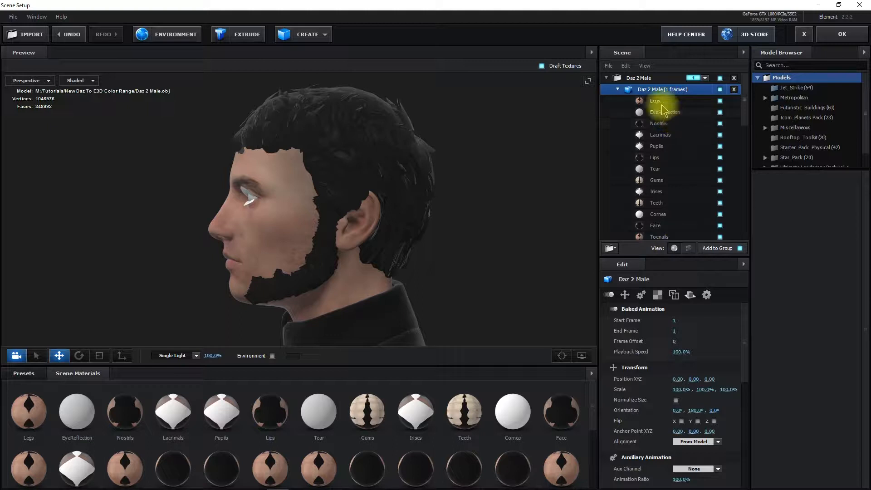
scroll(659, 148, down, 6)
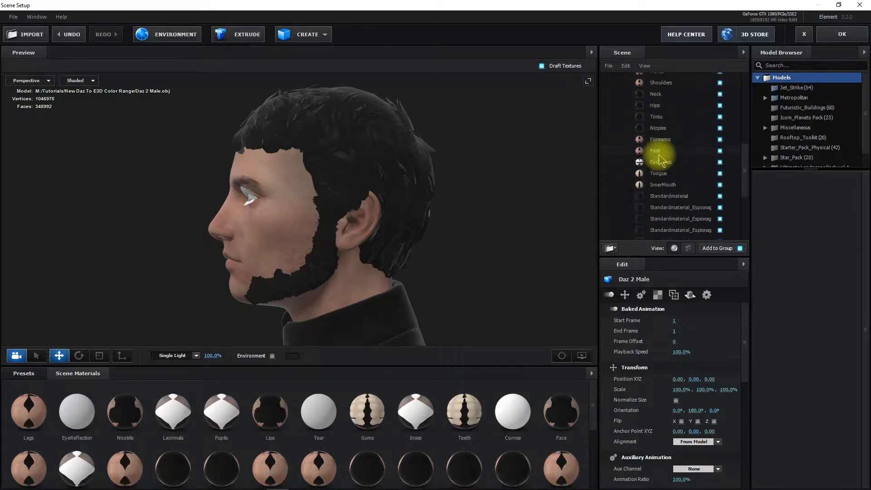
click(678, 164)
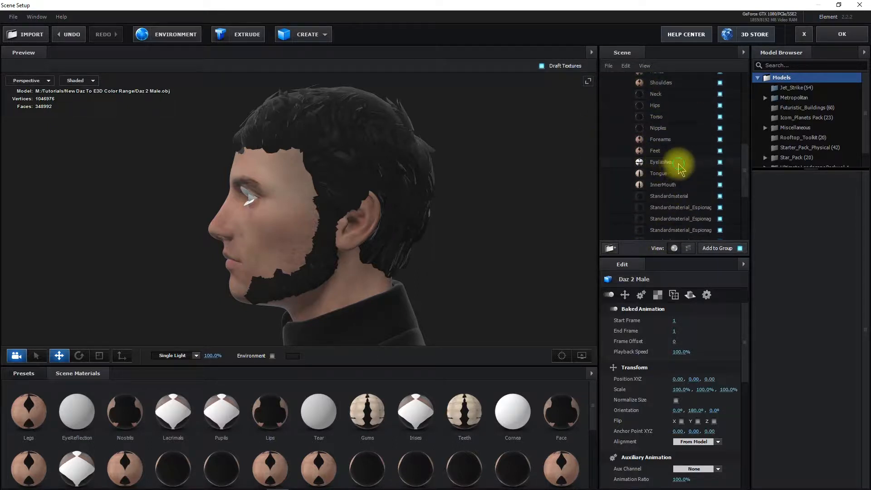
click(720, 163)
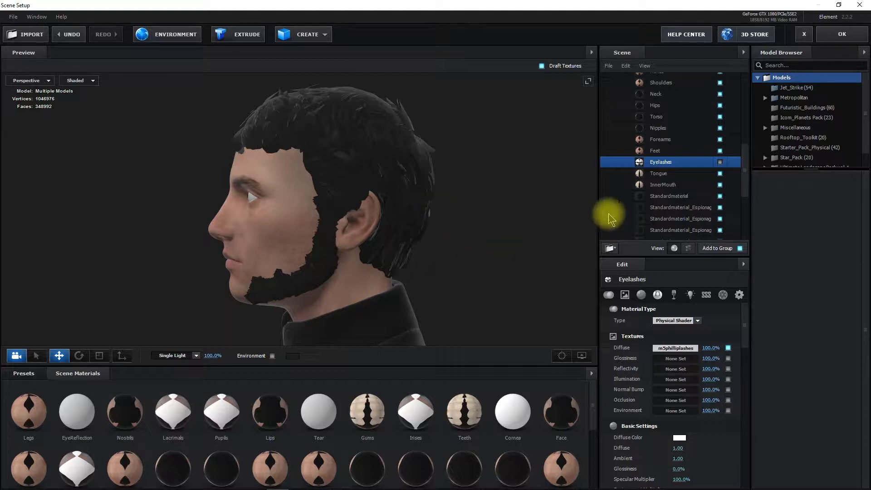
- Select the beard_mat1 material and toggle its visibility off and on to check which part it covers
scroll(631, 182, down, 3)
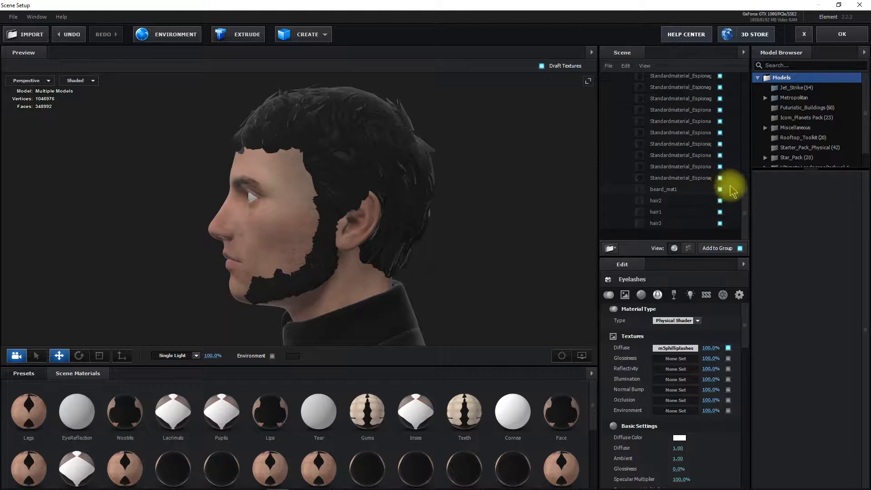
click(700, 189)
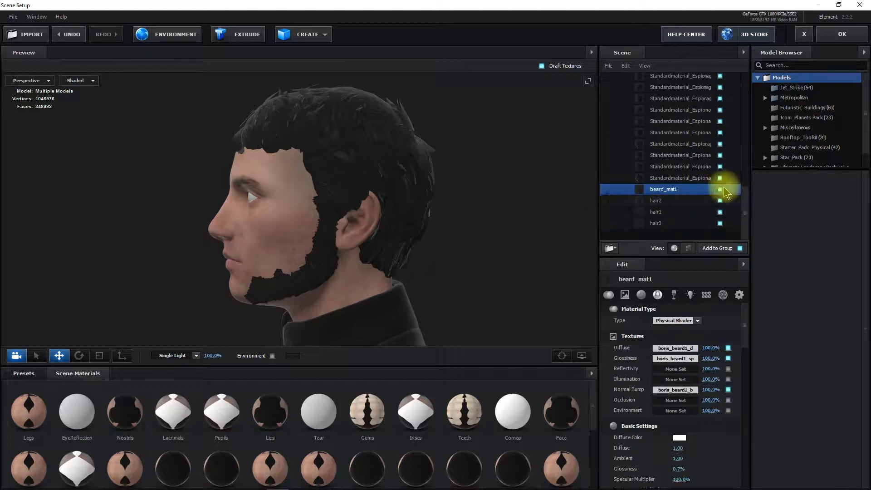
click(720, 189)
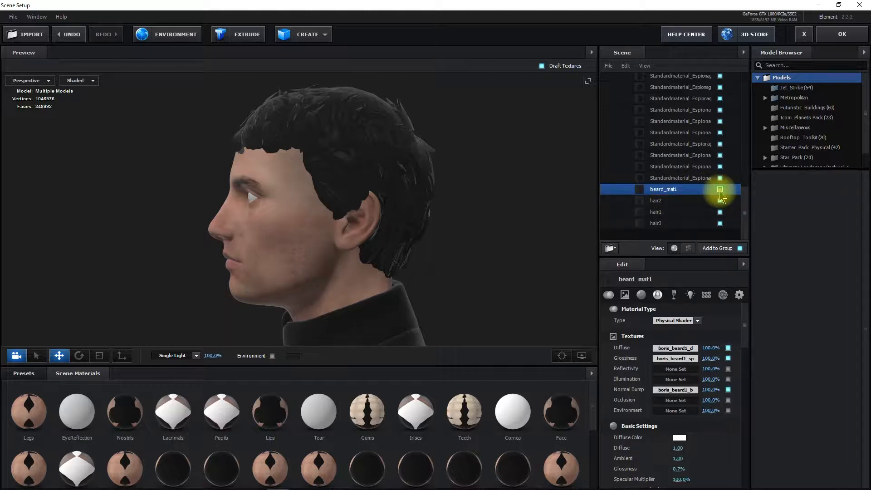
click(720, 190)
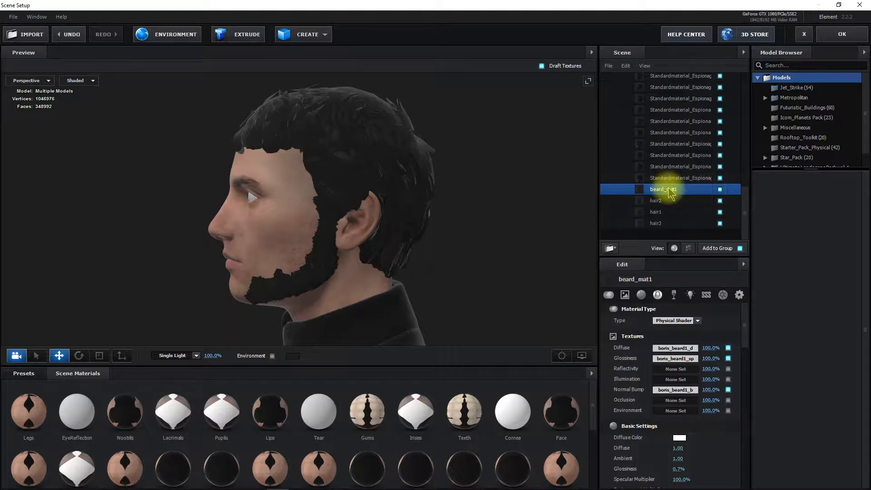
- Copy the Boris_beard1_d image from the source folder of beard_mat1's diffuse texture, leaving the texture channel unchanged
click(625, 296)
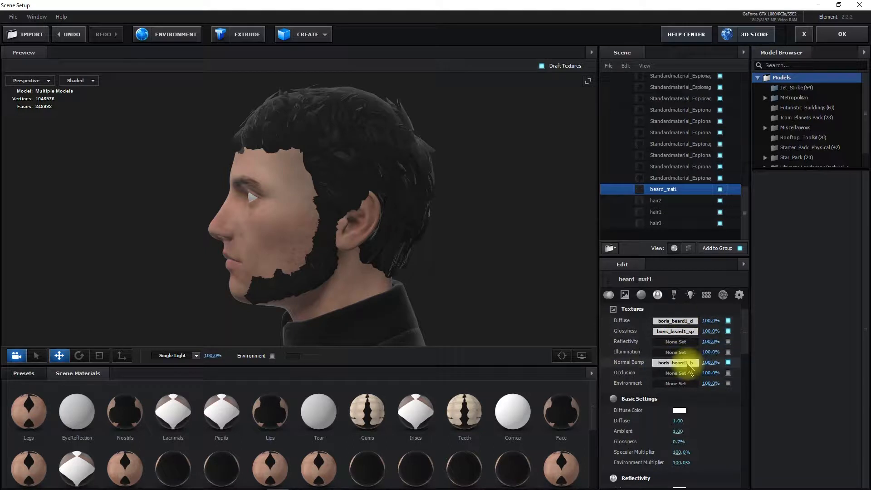
click(672, 322)
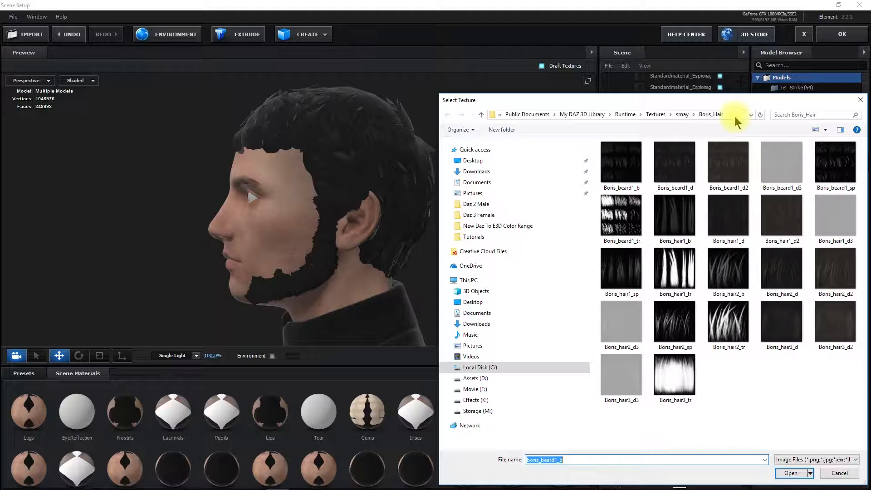
drag(651, 98, 421, 71)
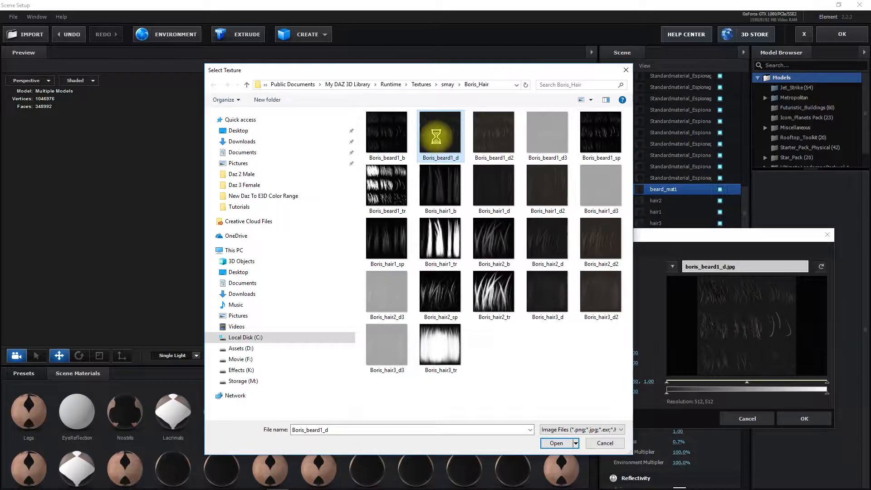
right_click(436, 139)
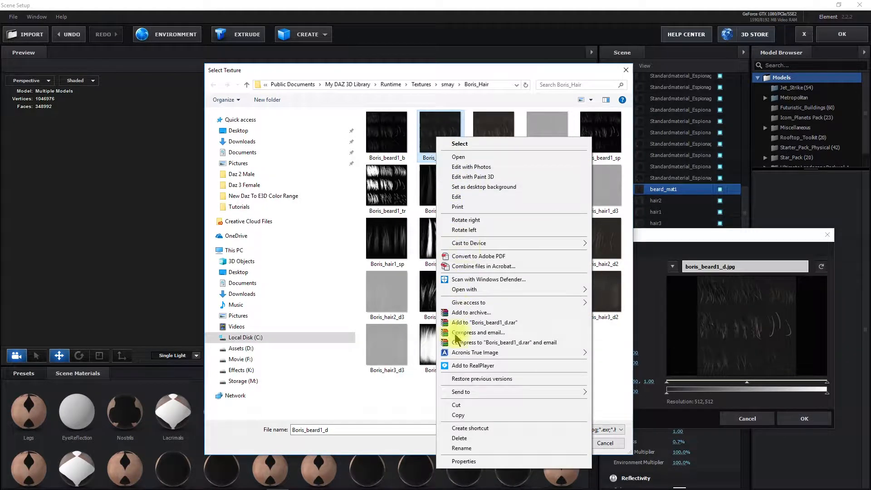
click(458, 414)
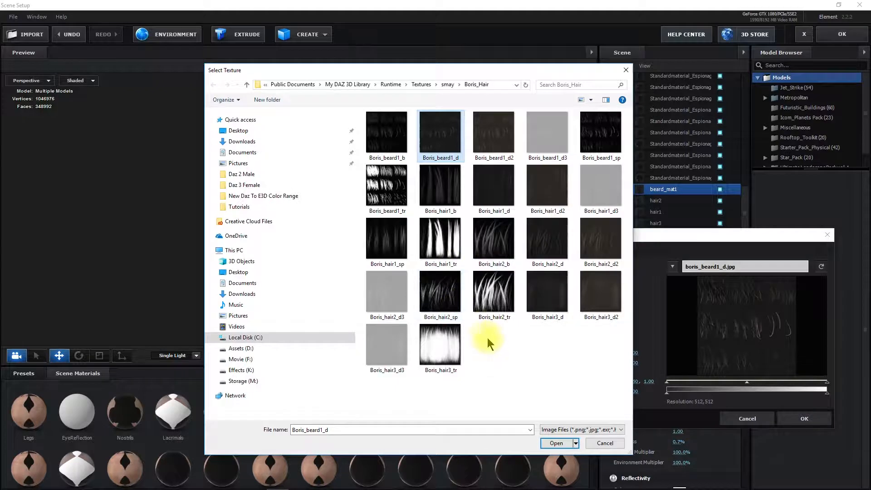
click(625, 71)
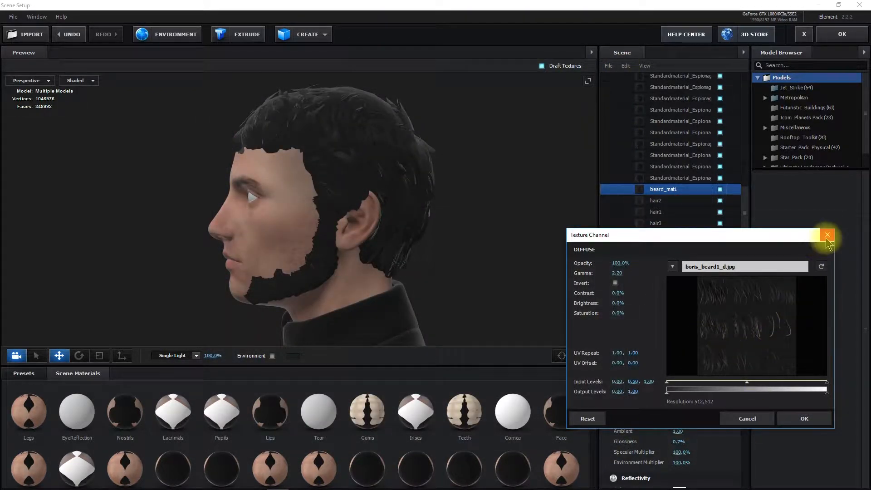
click(826, 235)
- Switch to File Explorer and paste the copied texture into the Hair folder of New Daz To E3D Color Range
mouse_move(146, 478)
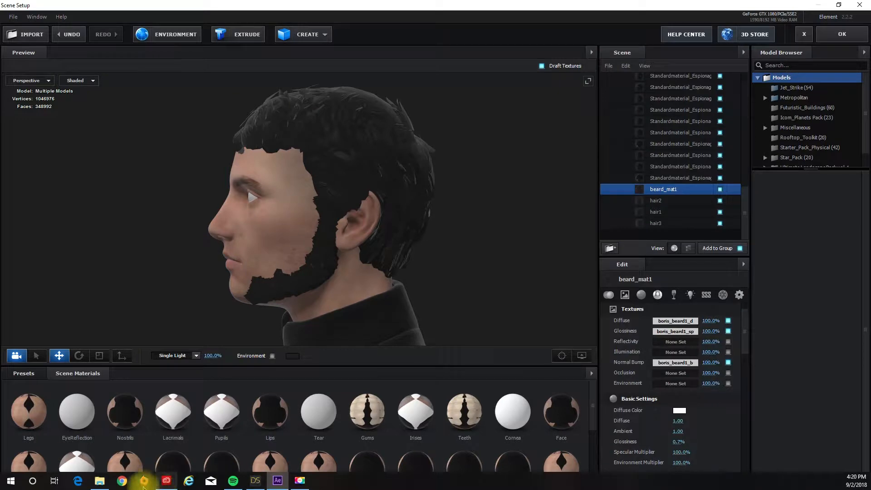
click(99, 481)
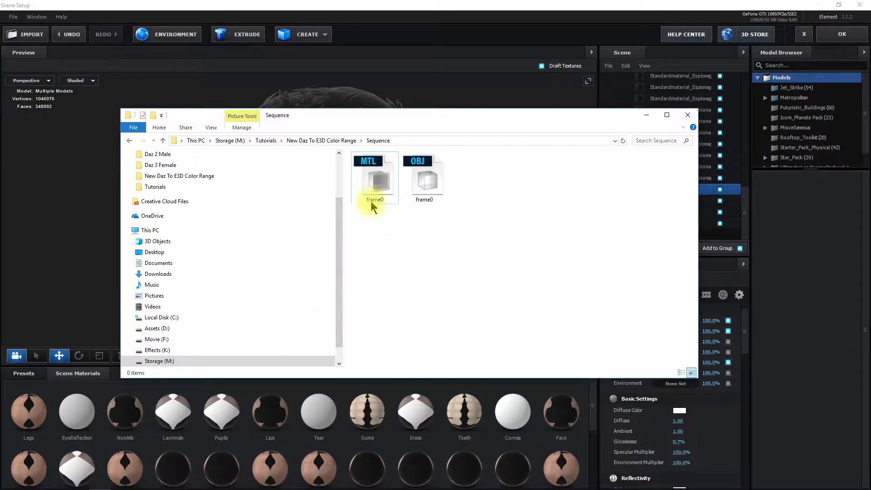
click(334, 142)
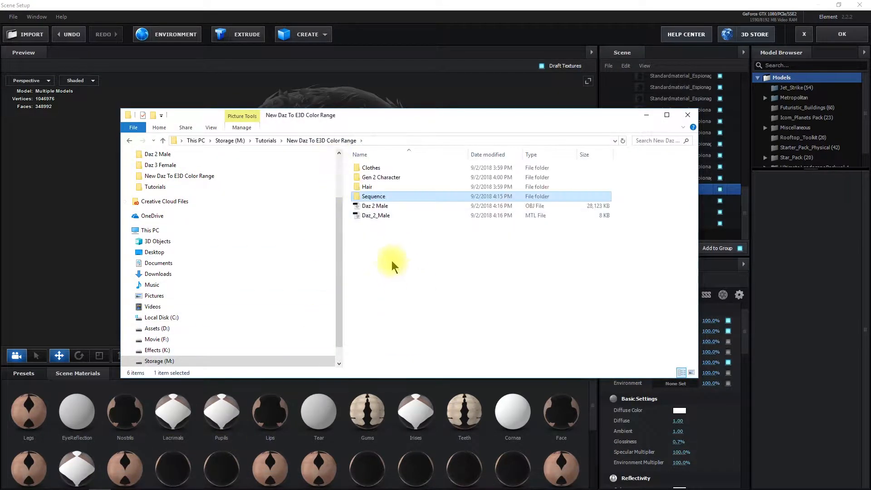
double_click(367, 187)
right_click(381, 197)
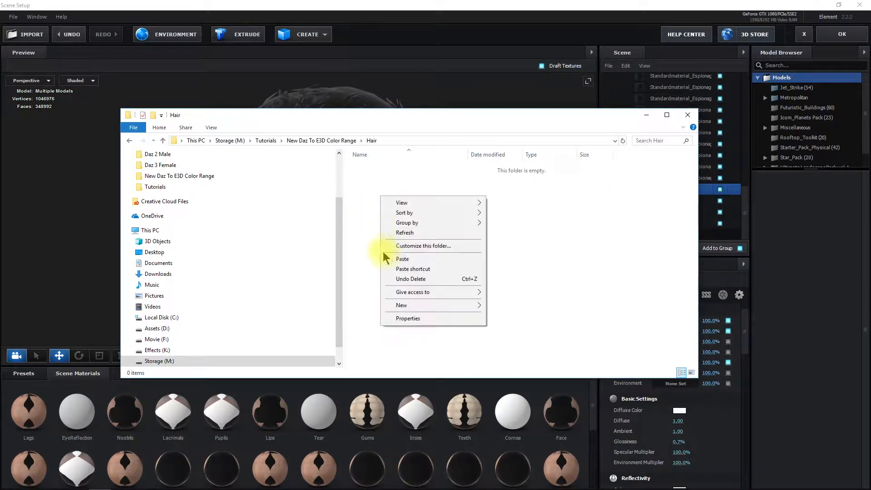
click(391, 259)
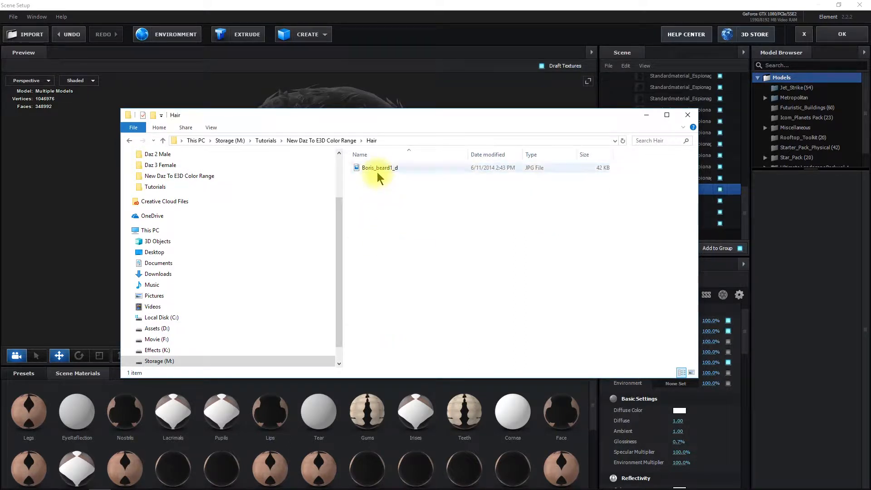
- Display the Hair folder's contents as extra large thumbnails
click(209, 129)
click(223, 140)
click(524, 297)
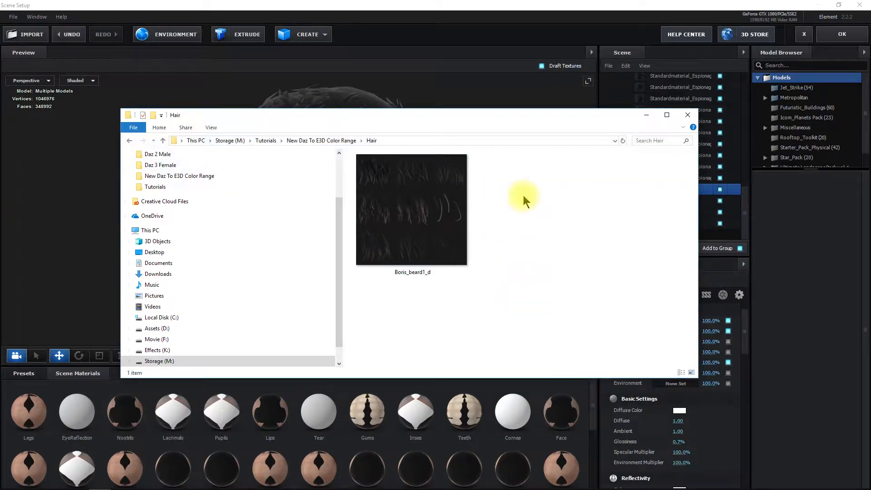
- Switch to Photoshop and start a new document named Beard
click(647, 116)
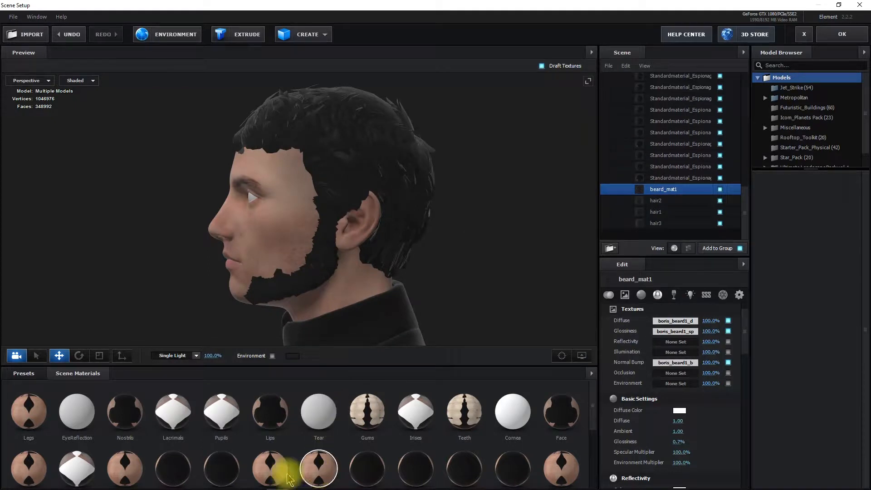
mouse_move(172, 487)
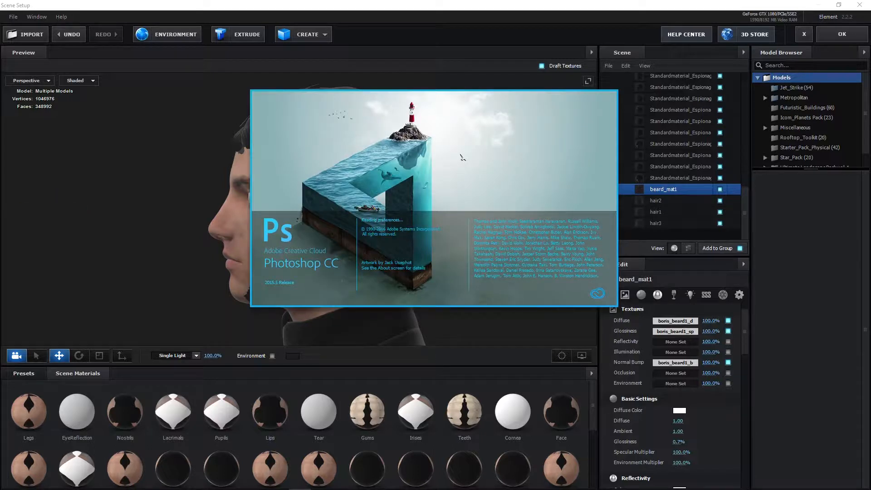
key(space)
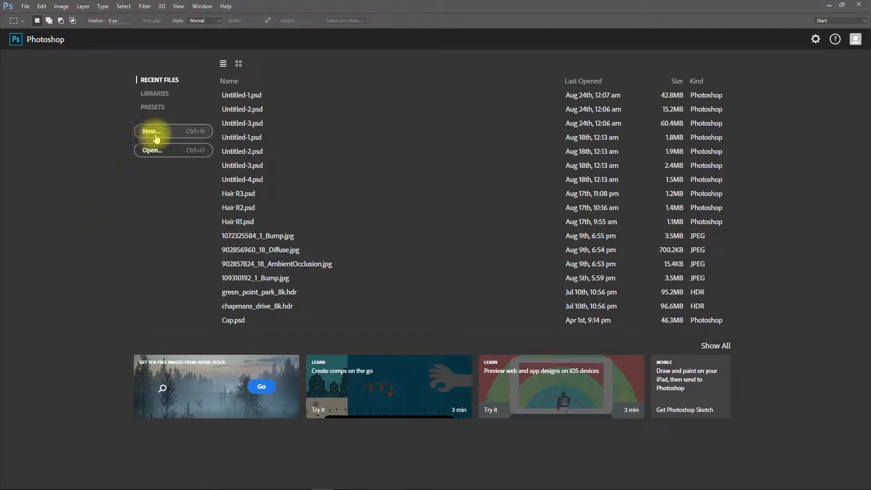
click(154, 135)
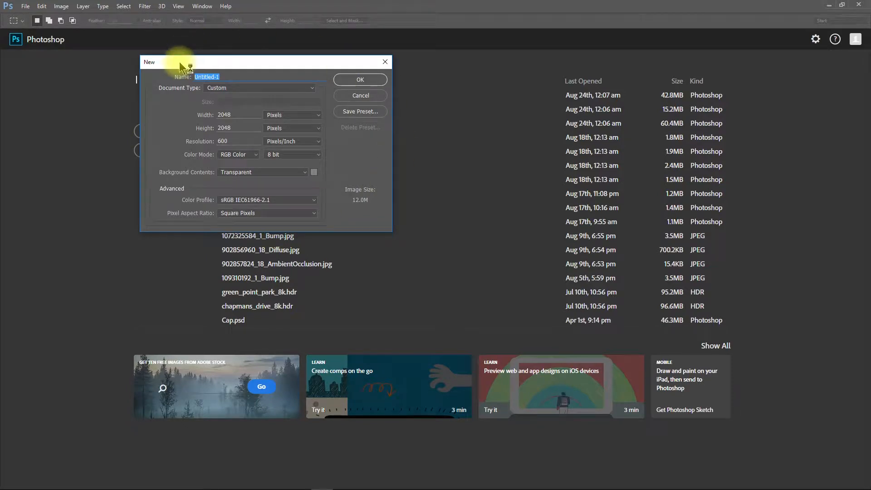
click(224, 78)
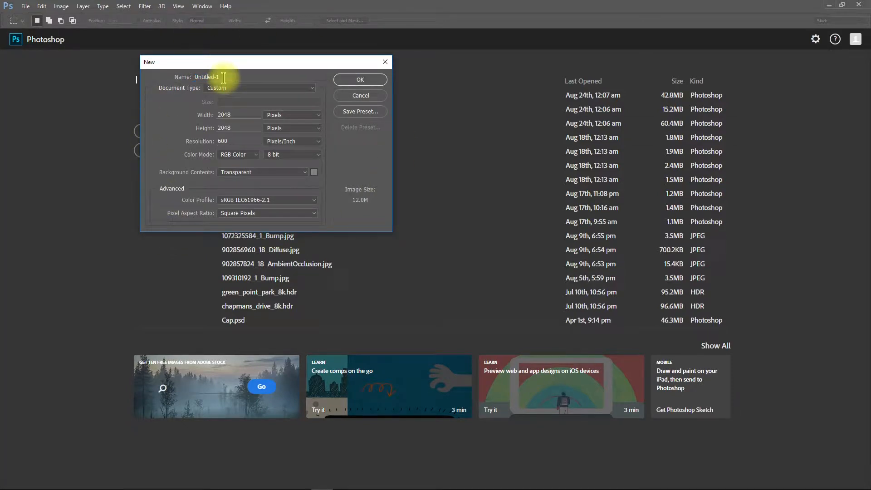
drag(224, 77, 164, 76)
key(BackSpace)
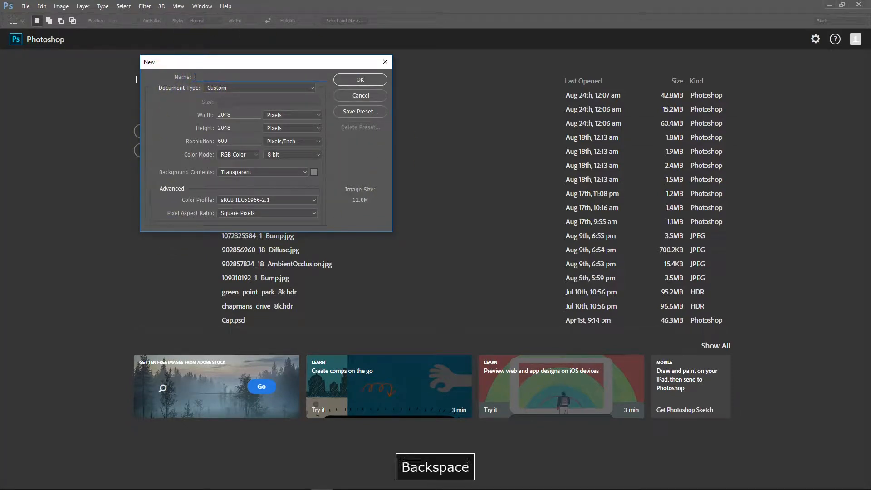
text(Beard)
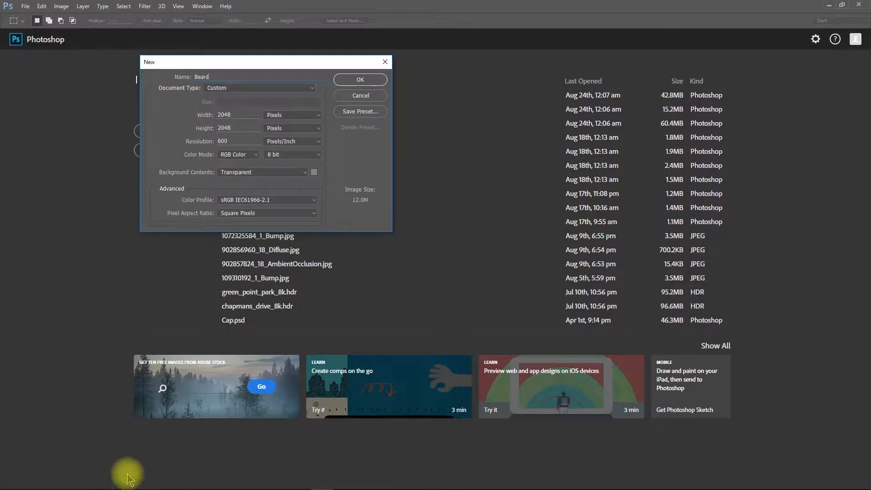
- Check the pixel dimensions of Boris_beard1_d in the Hair folder and create the Beard document at a matching 512 x 512 pixels
click(100, 485)
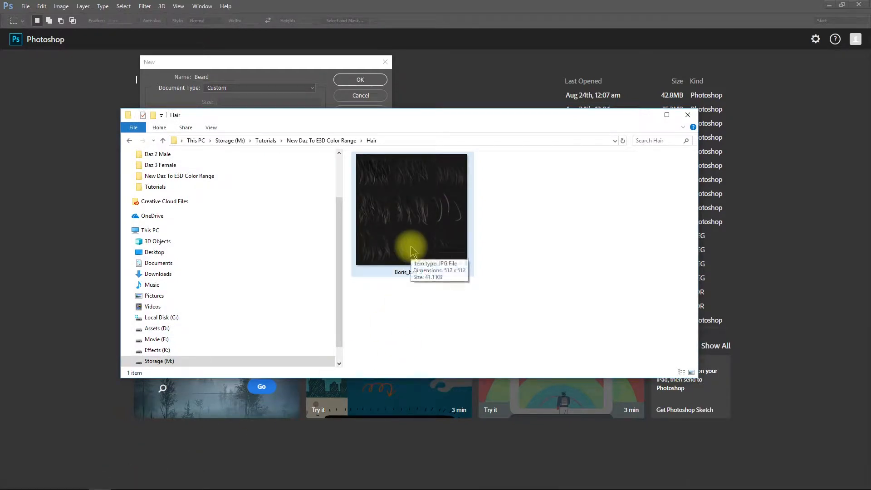
key(space)
click(647, 115)
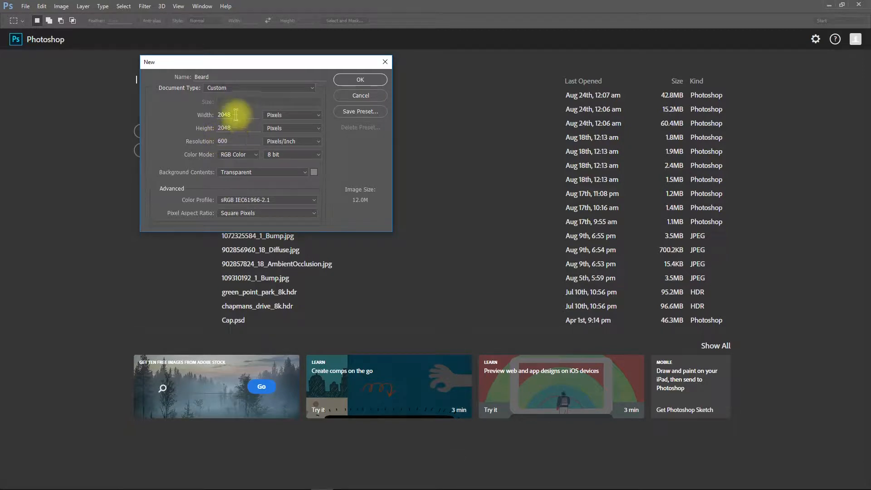
click(195, 113)
text(512)
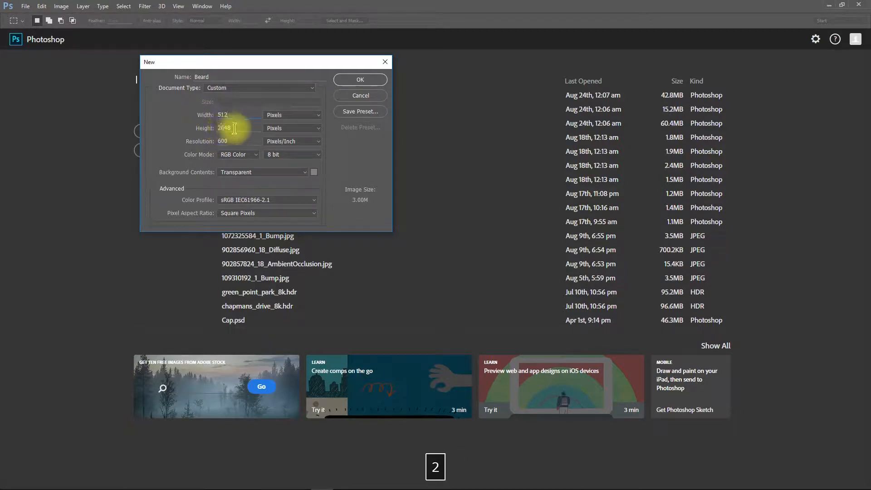
click(194, 129)
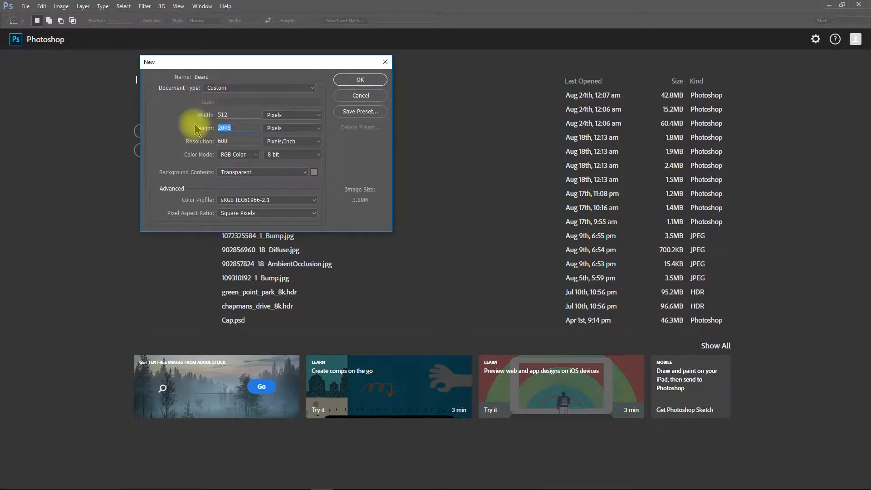
text(512)
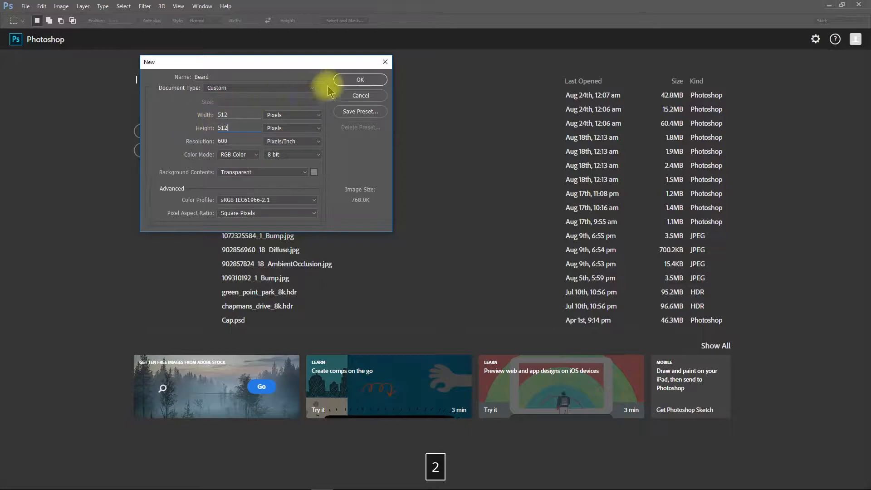
click(360, 81)
- Place the Boris_beard1_d image from the Hair folder into the Beard document, filling the canvas, and commit the placement
mouse_move(14, 485)
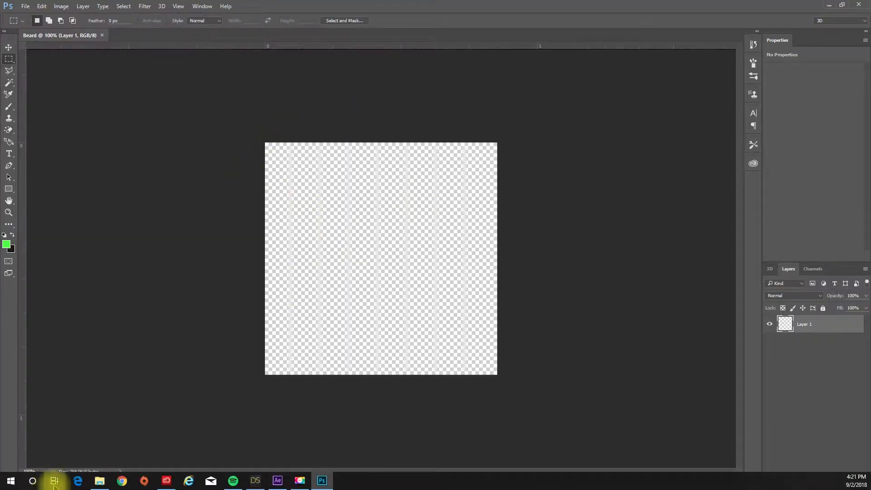
click(99, 481)
click(381, 124)
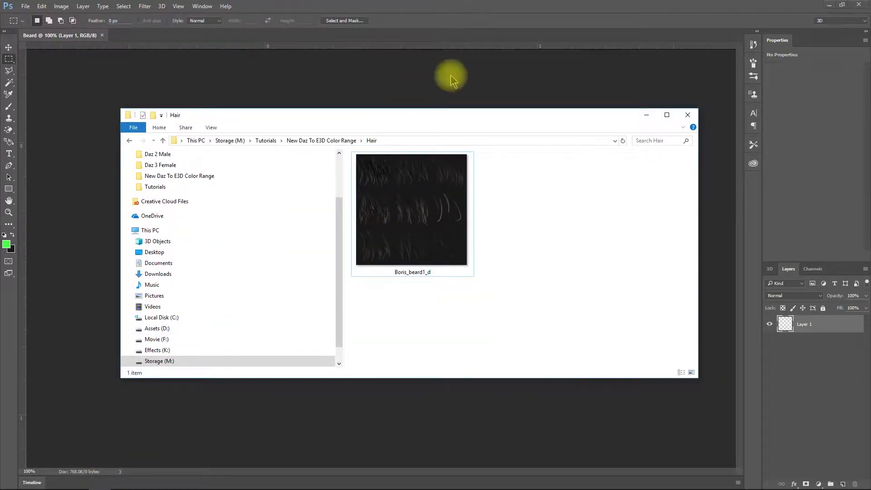
drag(437, 118, 554, 16)
drag(549, 94, 445, 294)
key(space)
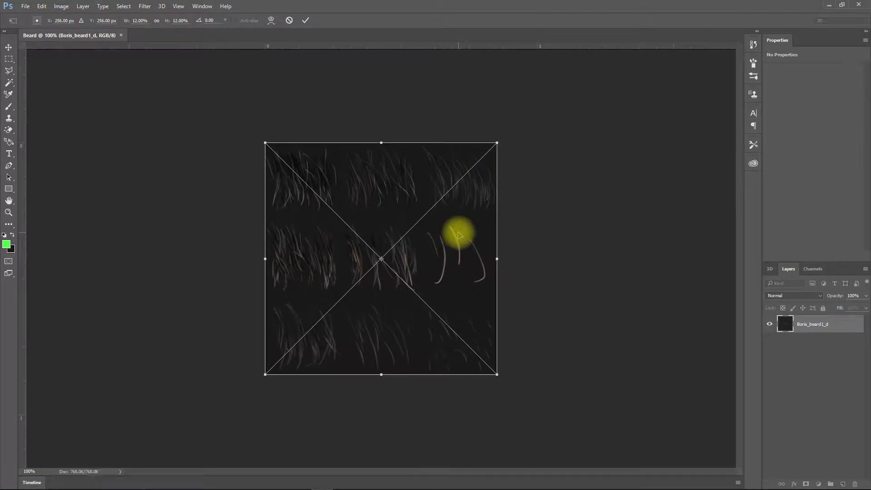
key(Return)
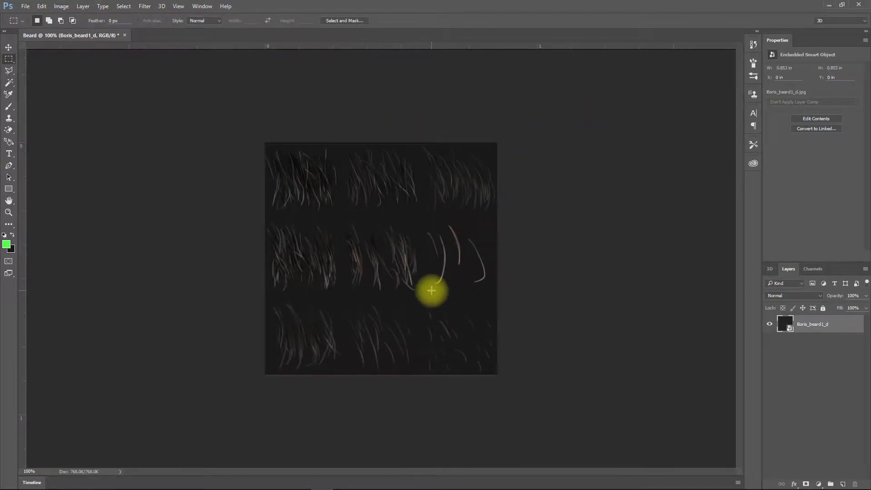
- Start a Color Range selection on the Boris_beard1_d layer with the selection preview set to None
key(ctrl+equal)
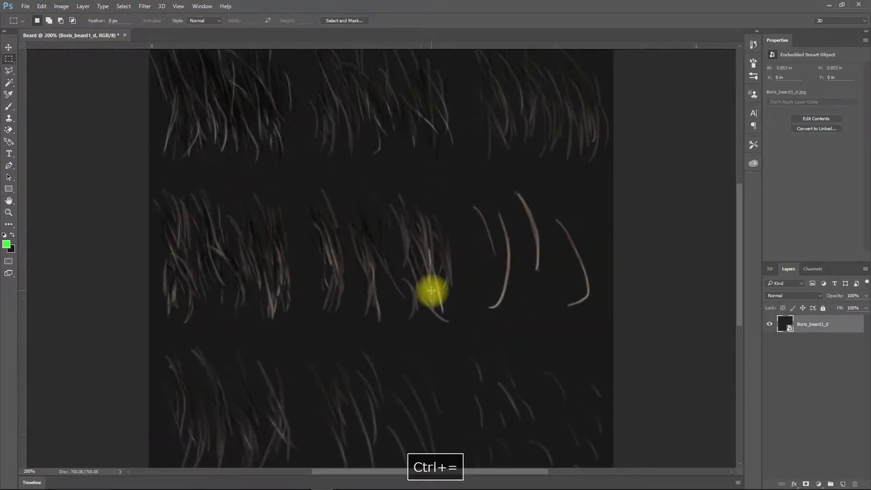
scroll(338, 229, up, 2)
scroll(342, 226, down, 2)
scroll(344, 226, up, 1)
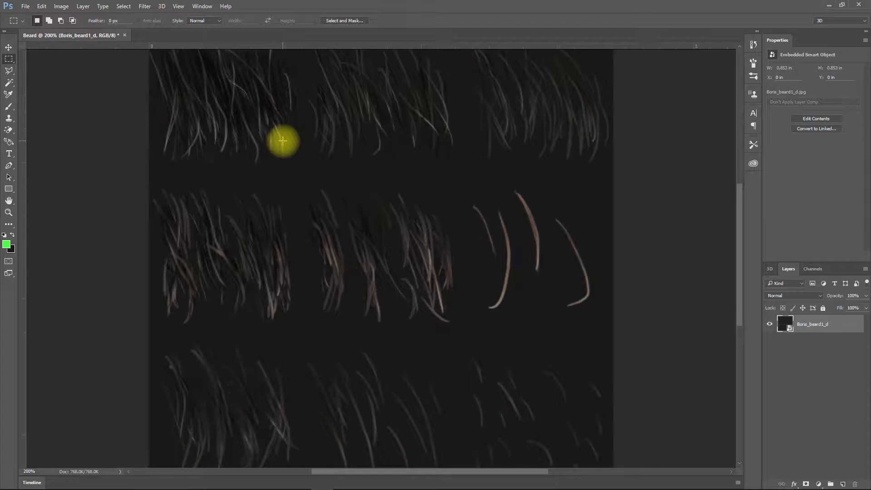
scroll(282, 141, up, 3)
scroll(282, 141, down, 1)
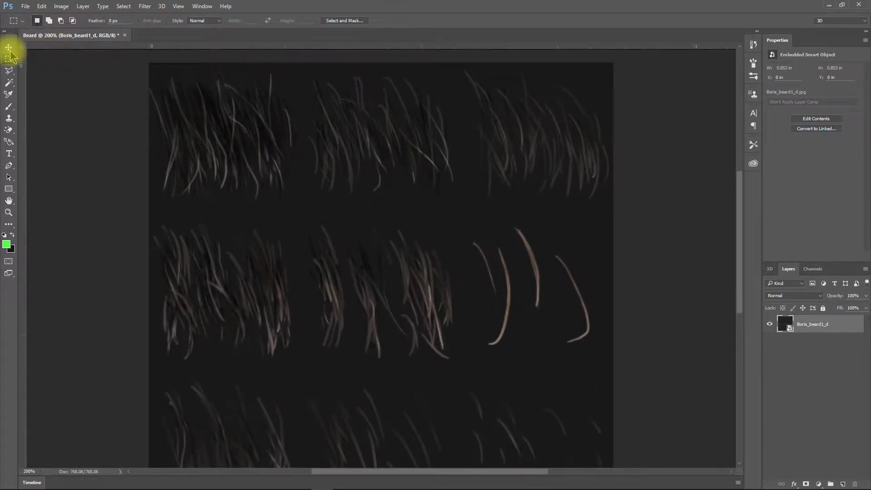
click(124, 6)
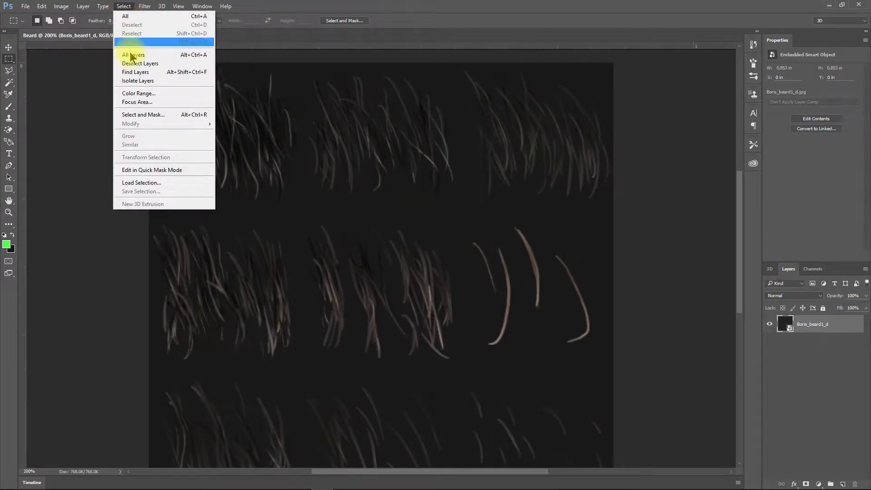
click(139, 93)
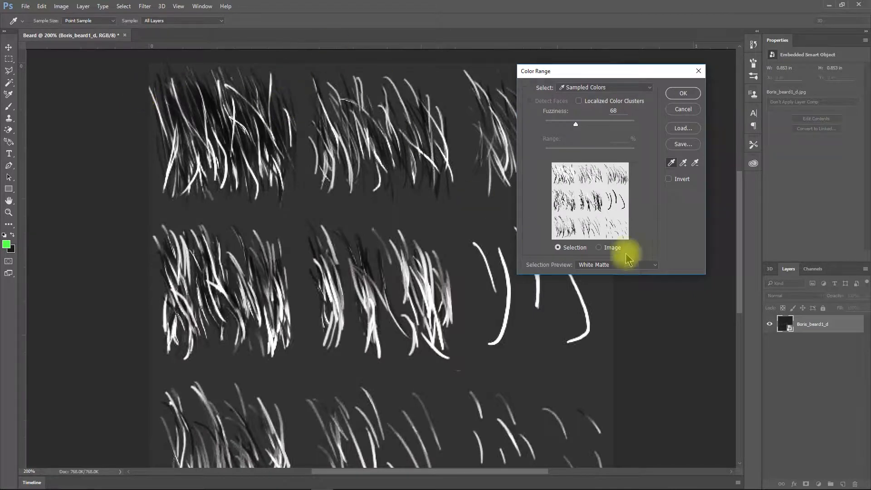
click(631, 268)
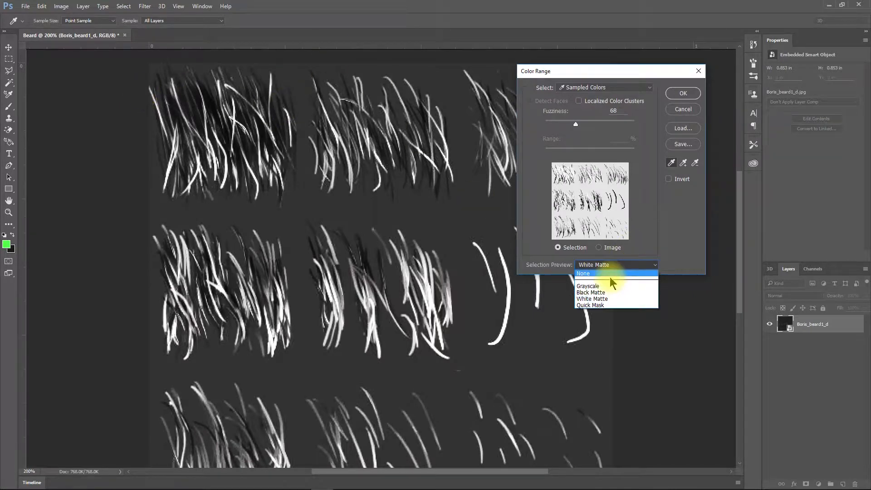
click(610, 277)
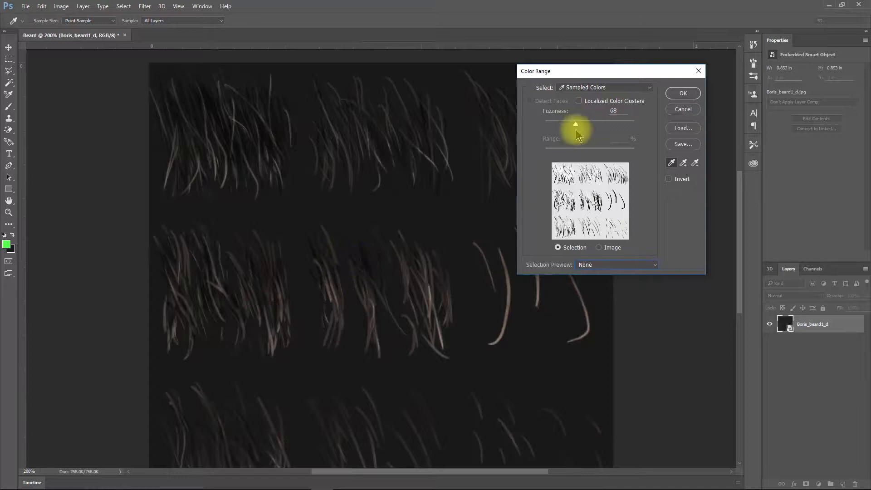
- Keep Sampled Colors as the selection method, sample the dark background between the hair strands, and set Fuzziness to 59
click(595, 88)
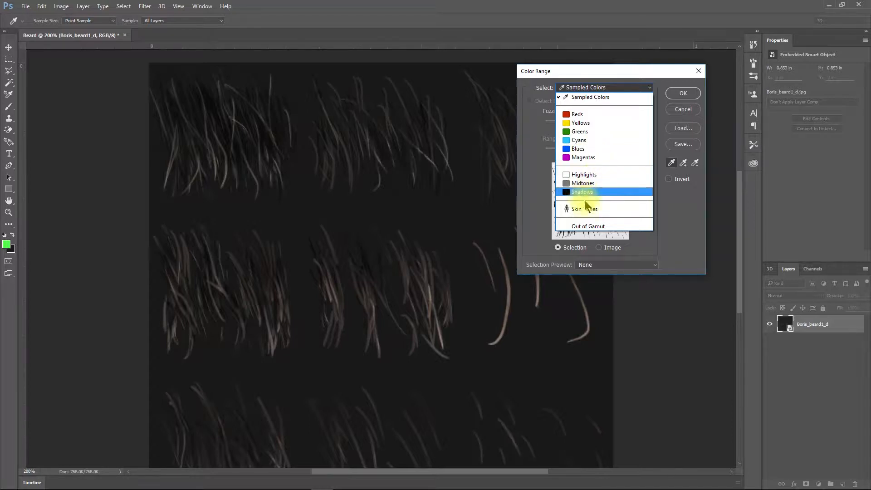
click(581, 96)
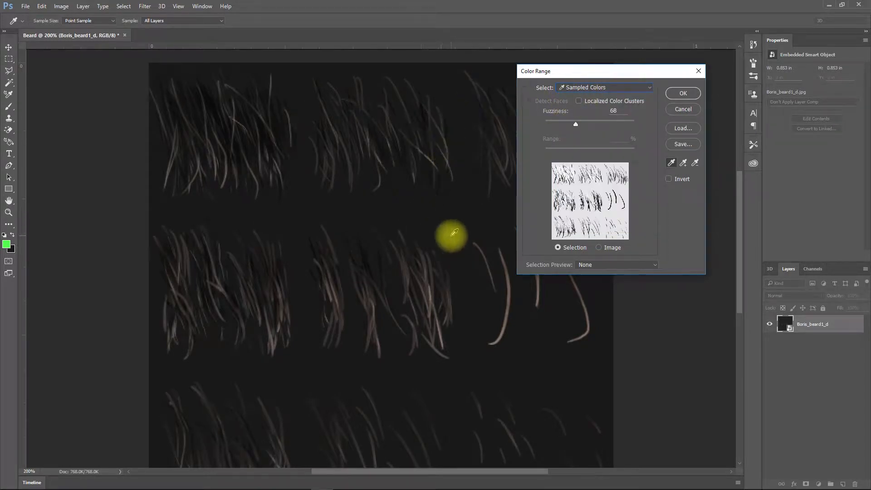
click(467, 215)
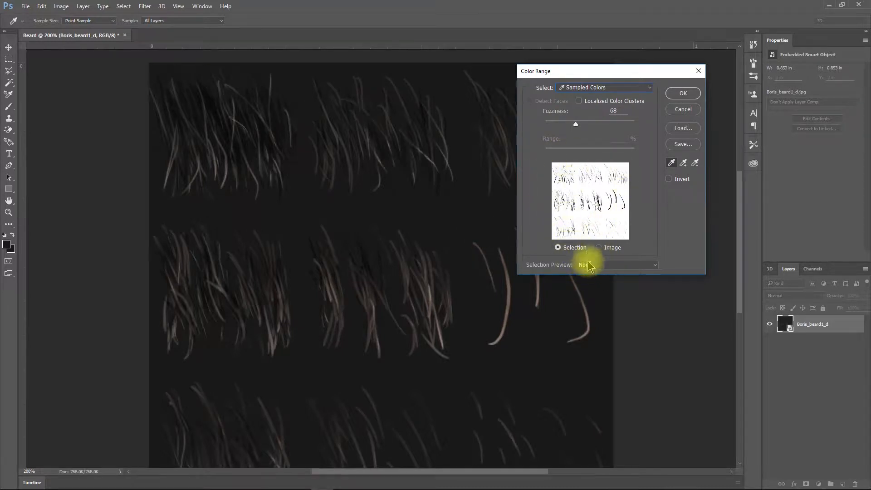
drag(575, 127, 582, 149)
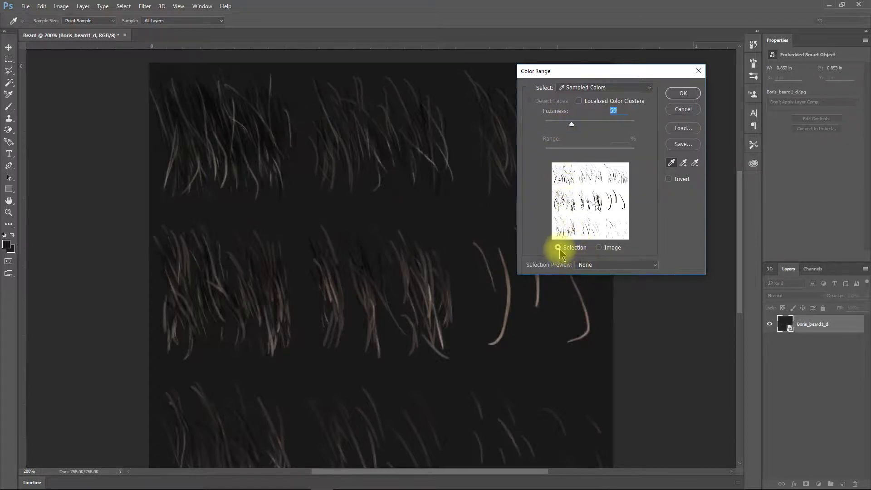
- Change the selection preview to White Matte and lower Fuzziness to 27
click(598, 265)
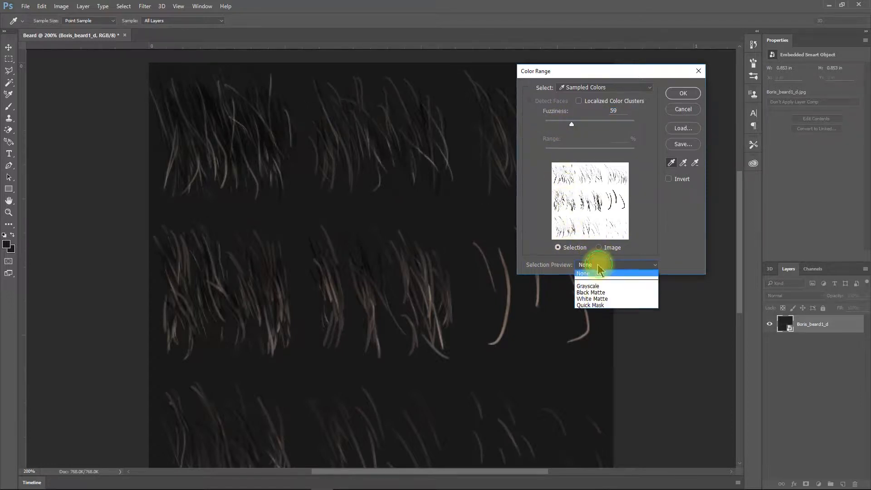
click(590, 299)
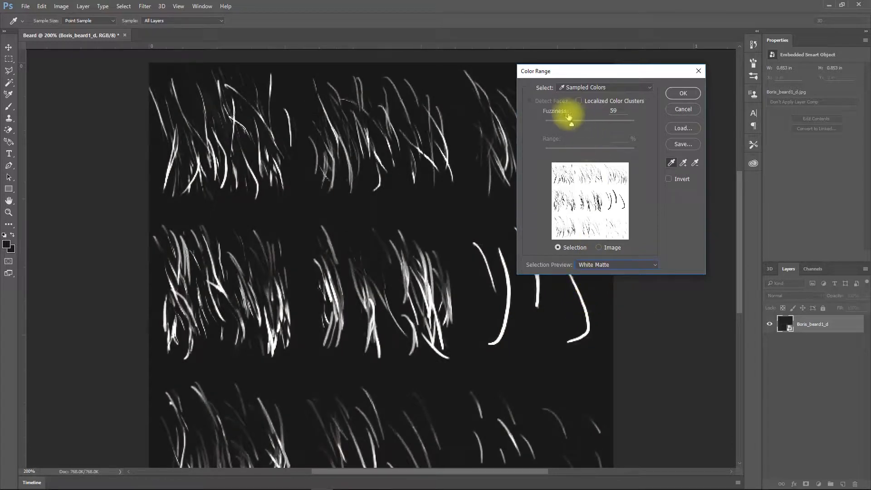
mouse_move(570, 124)
mouse_down()
mouse_move(589, 125)
mouse_move(549, 125)
mouse_move(557, 133)
mouse_up()
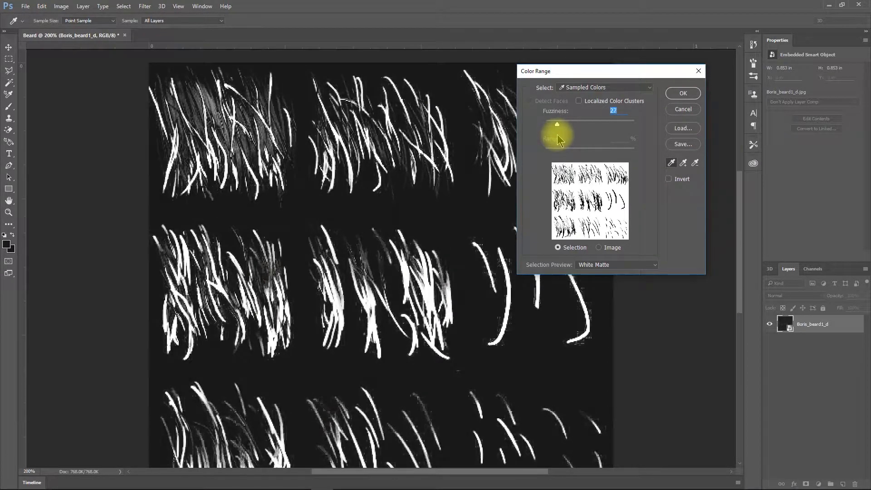
- Try the Black Matte preview before switching to Grayscale, and make the Color Range selection at Fuzziness 18
click(590, 267)
click(584, 289)
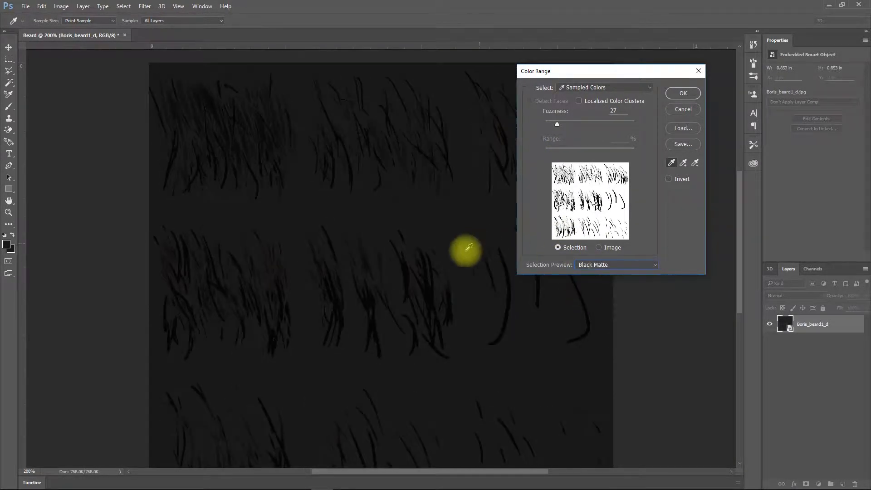
click(588, 267)
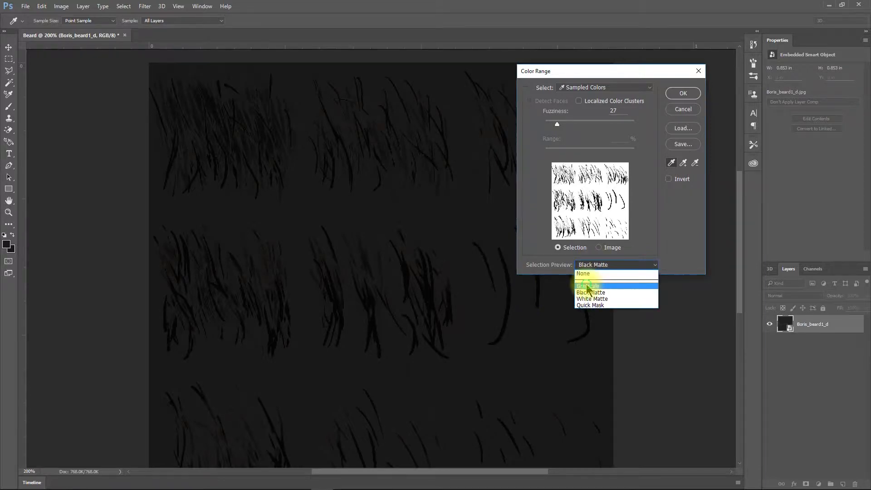
click(585, 280)
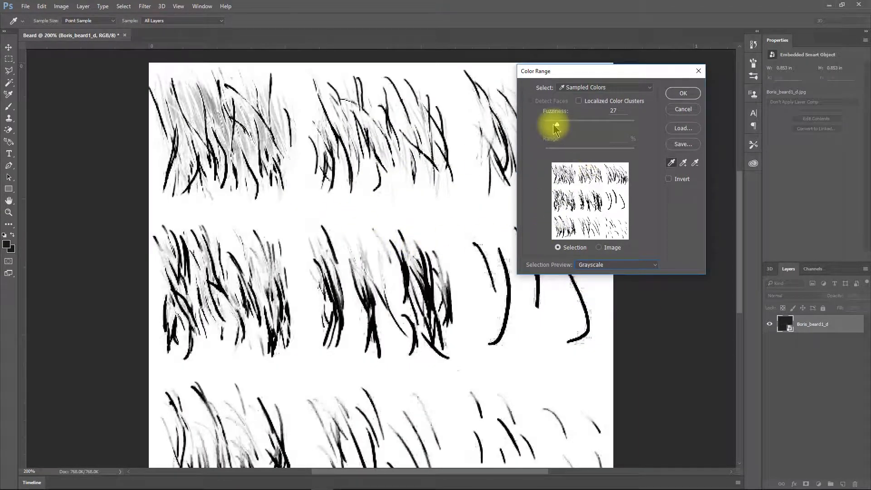
drag(559, 128, 554, 127)
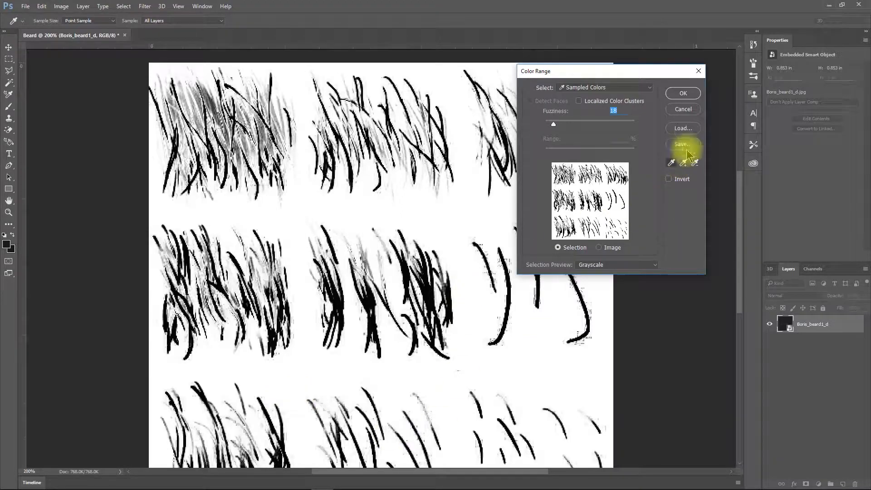
click(684, 94)
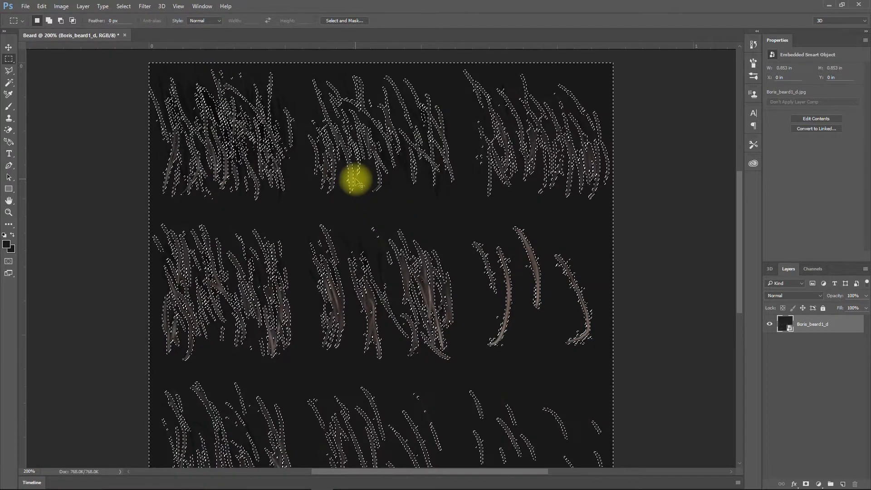
- Drop the current selection and make a new Color Range selection of the dark background at Fuzziness 15
key(ctrl+d)
click(123, 6)
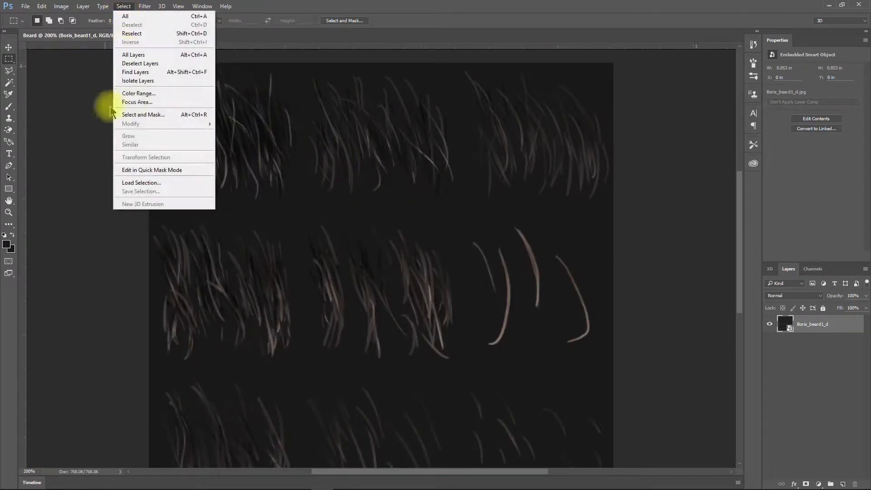
click(138, 93)
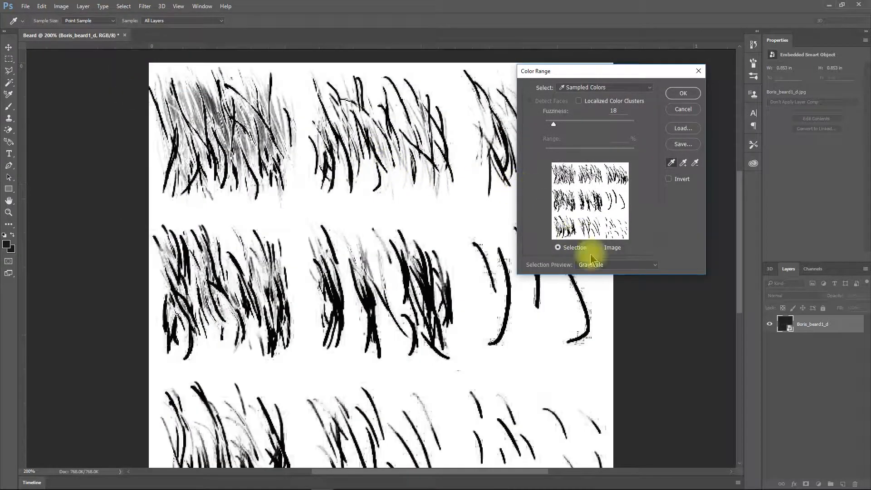
drag(553, 124, 552, 124)
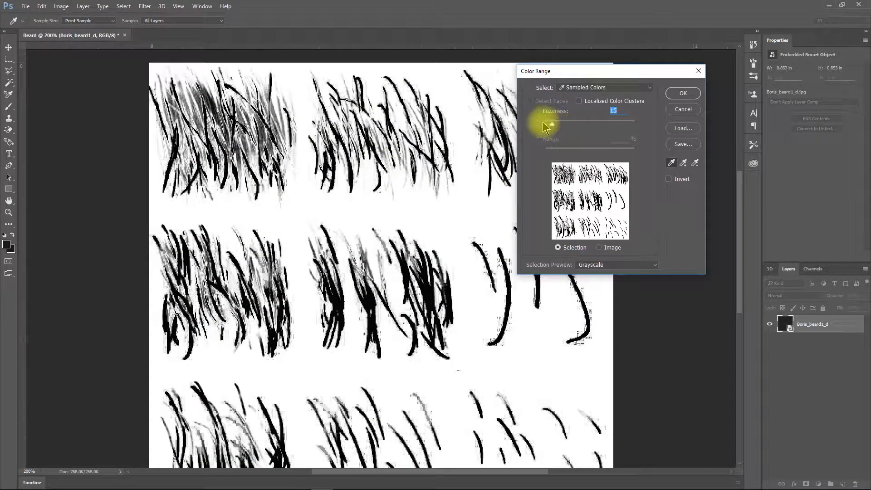
click(682, 94)
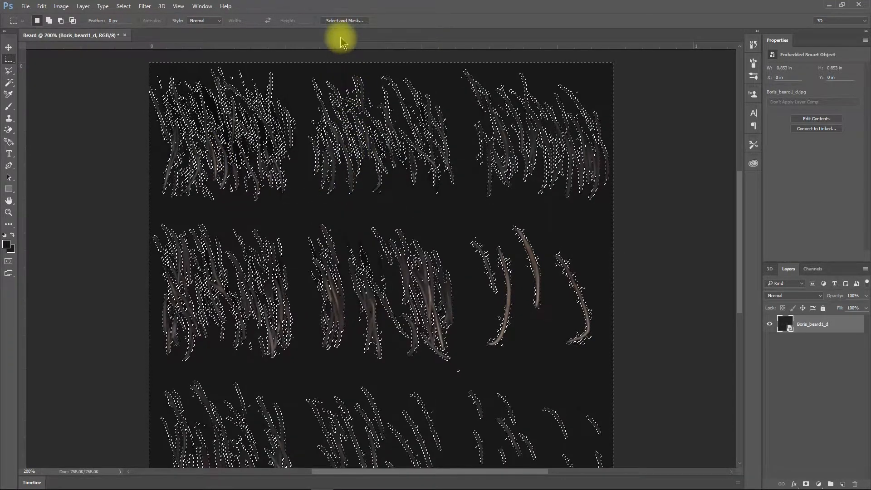
- Bring the background selection into Select and Mask and invert it so that the beard strands are selected
click(9, 47)
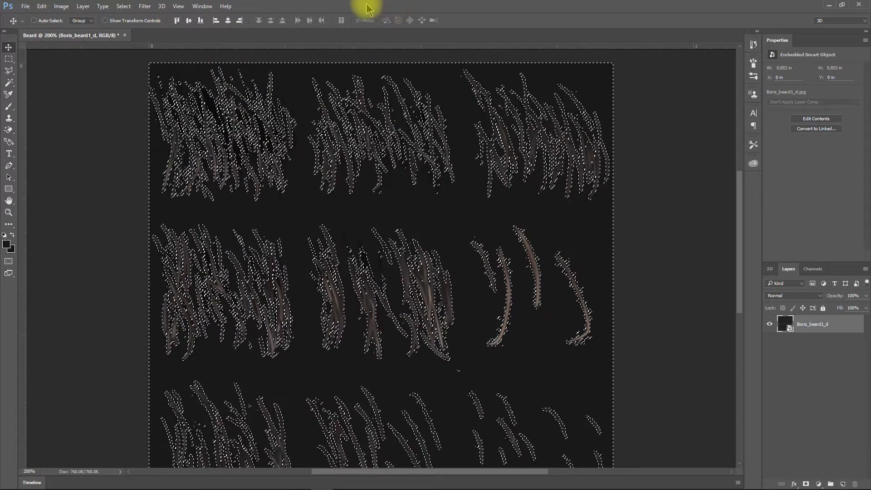
click(9, 60)
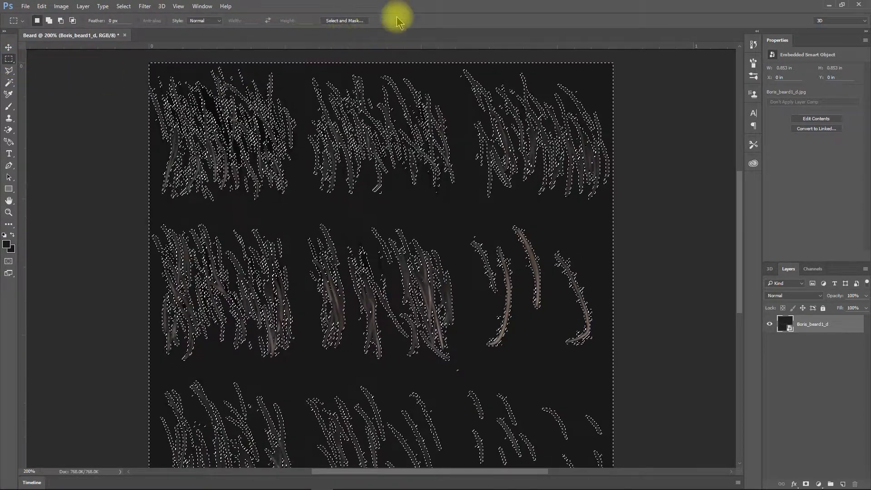
click(351, 21)
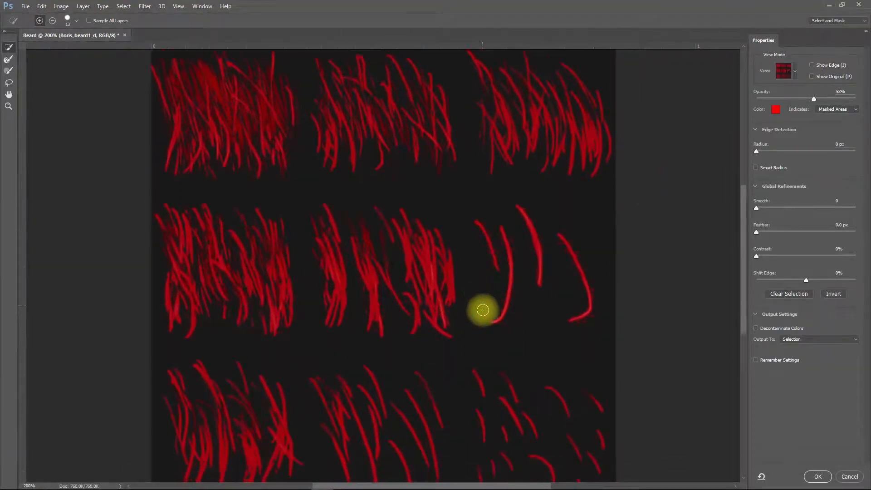
scroll(479, 301, up, 3)
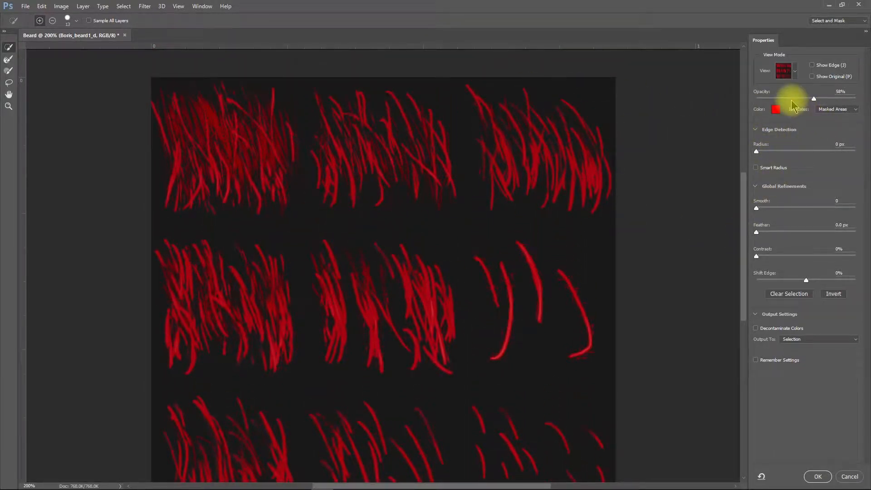
click(833, 294)
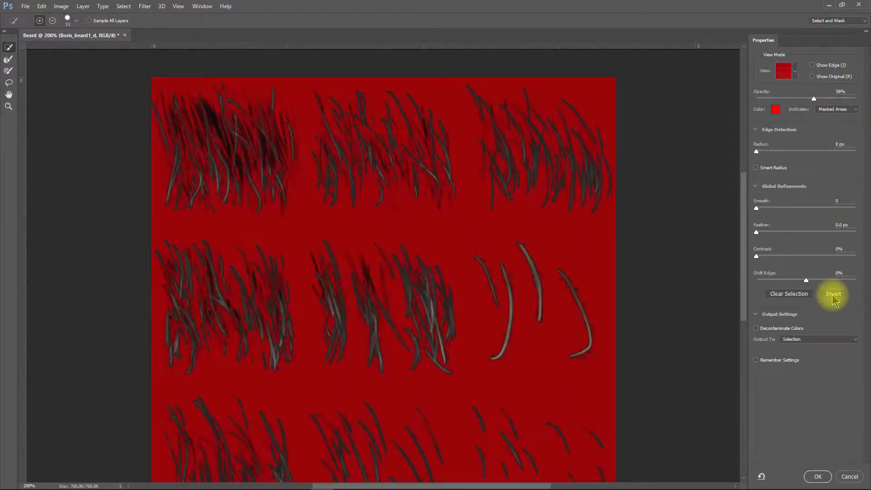
- Compare the strands in the On Layers, Black & White and On White views, and settle on the Onion Skin view
click(796, 71)
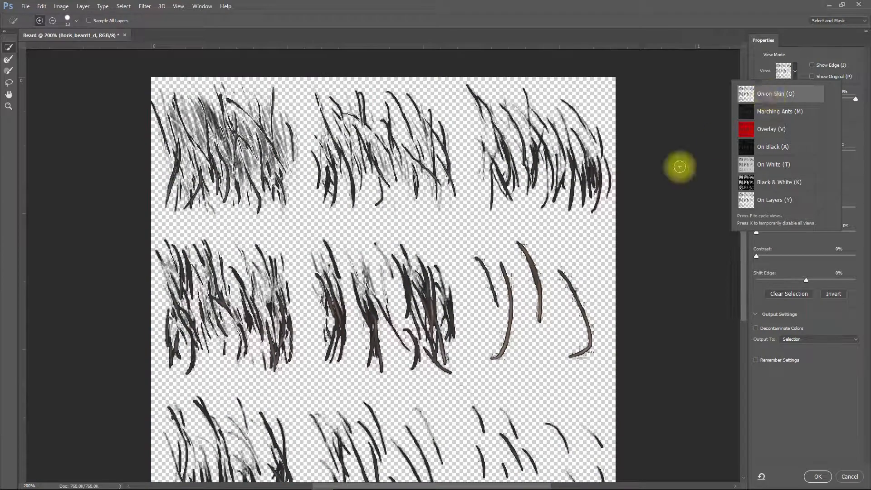
scroll(640, 209, down, 4)
scroll(641, 205, up, 2)
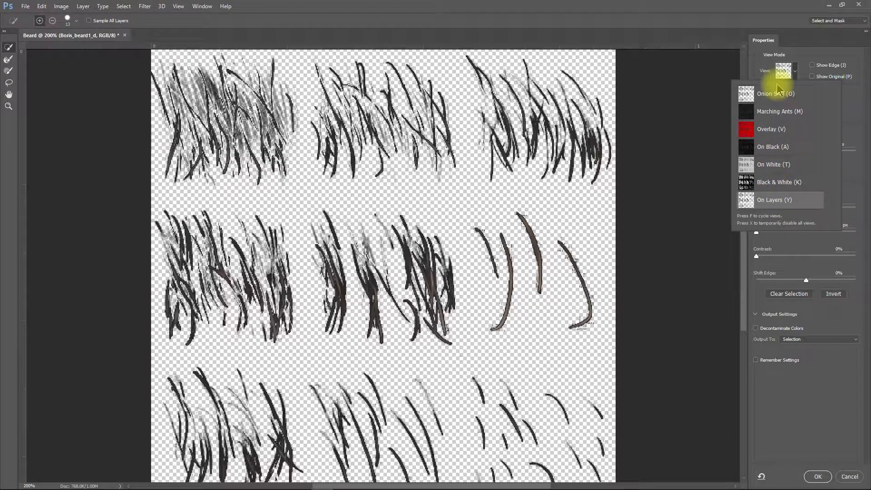
click(768, 186)
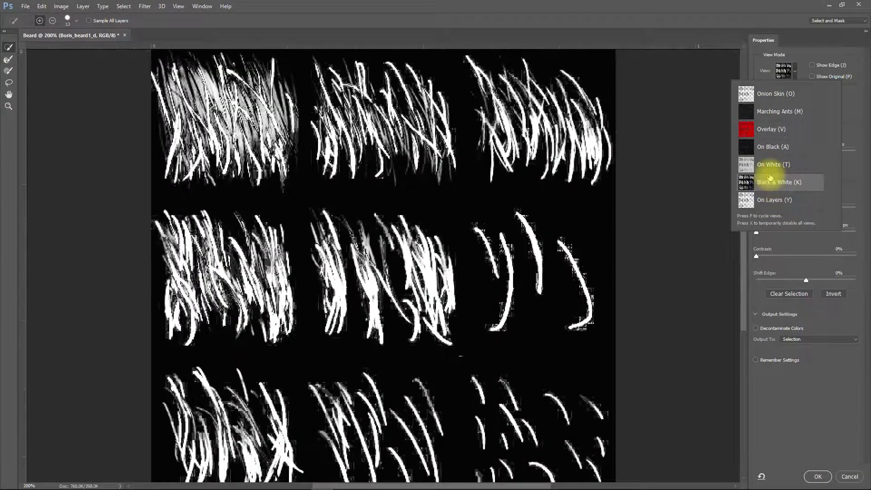
click(773, 166)
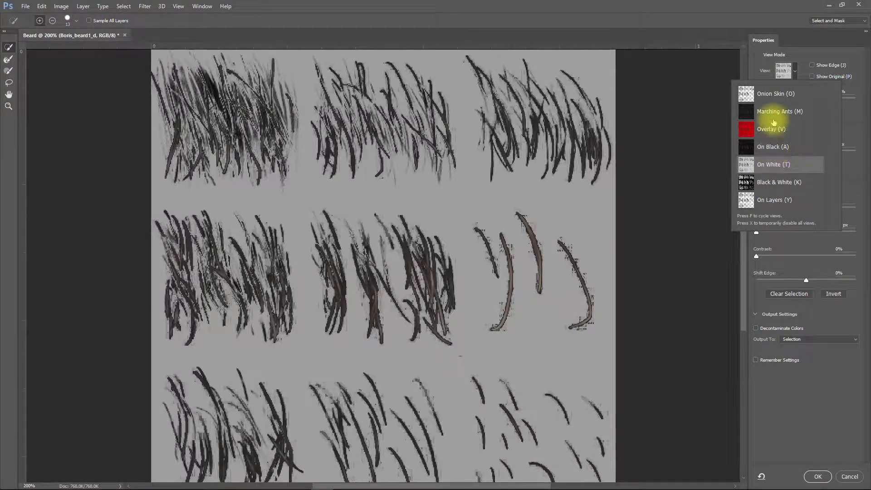
click(769, 93)
click(801, 59)
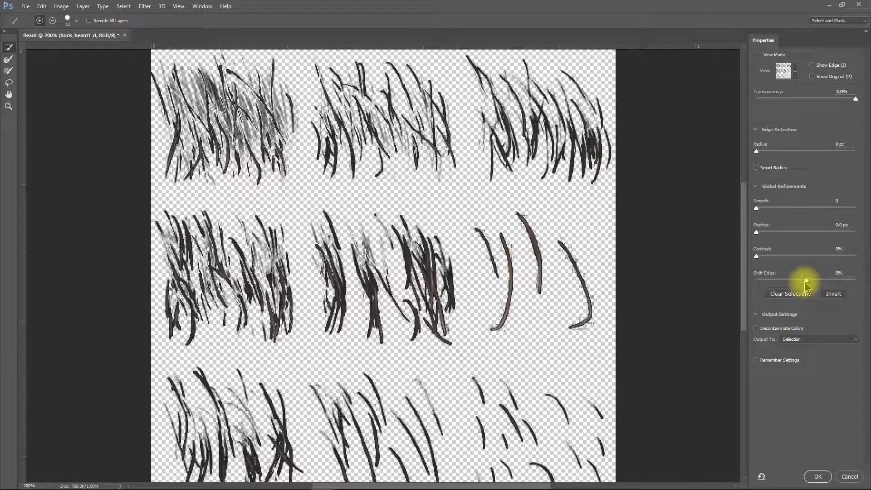
- Set Shift Edge to +39% with Contrast left at 0%, and toggle the selection's inversion on and back off
mouse_move(809, 283)
mouse_down()
mouse_move(830, 281)
mouse_move(766, 282)
mouse_move(852, 281)
mouse_move(805, 291)
mouse_move(868, 292)
mouse_move(833, 297)
mouse_up()
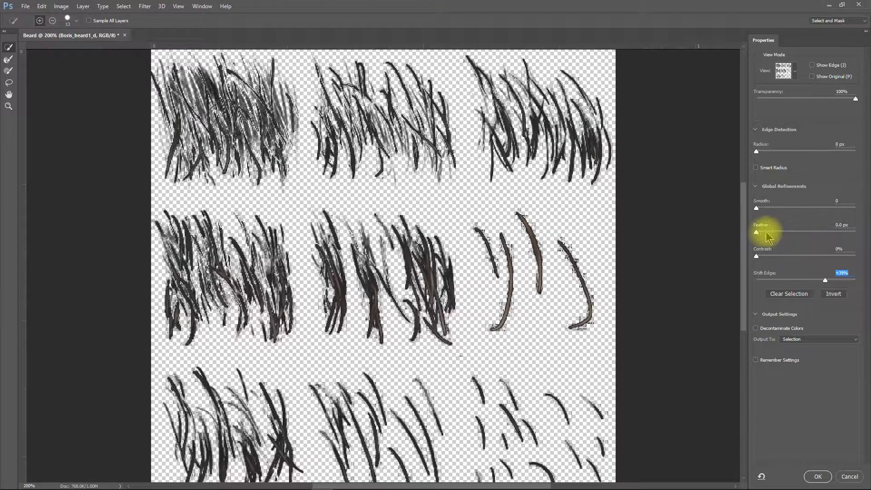
mouse_move(756, 257)
mouse_down()
mouse_move(865, 268)
mouse_move(839, 258)
mouse_move(741, 270)
mouse_move(777, 268)
mouse_move(750, 274)
mouse_up()
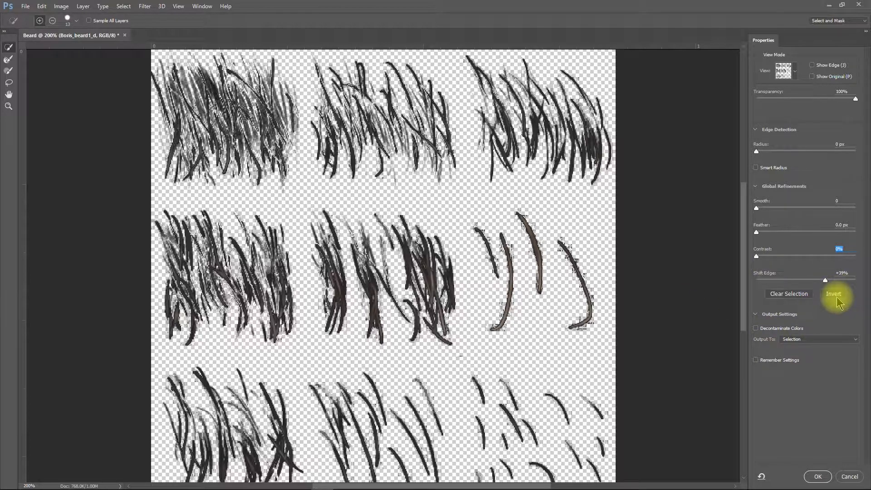
click(835, 298)
click(836, 298)
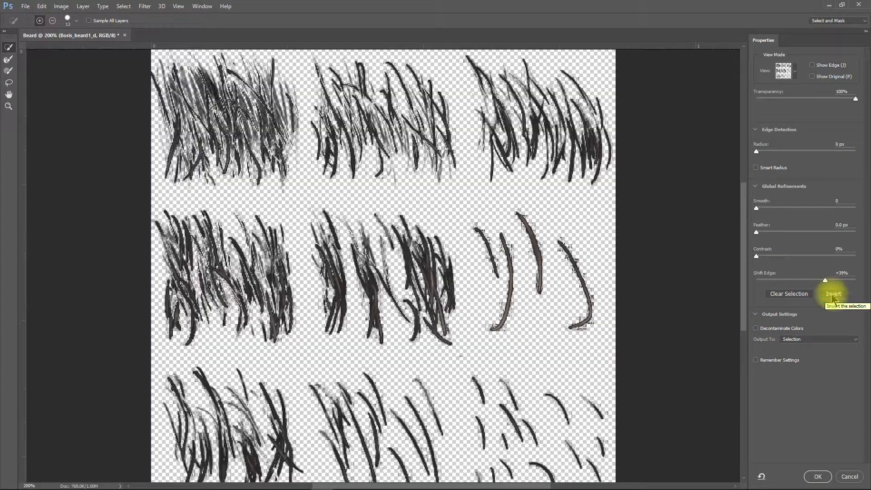
- Output the refined strand selection to a new layer with a layer mask
click(800, 340)
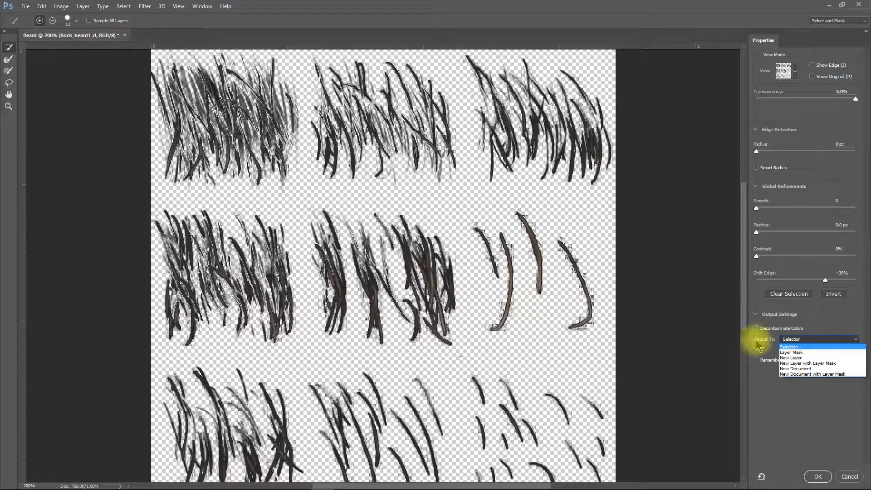
click(796, 364)
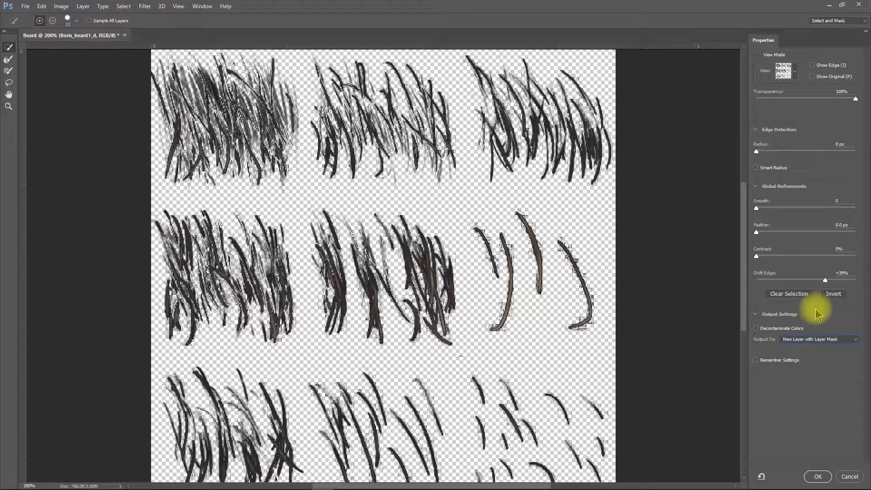
click(816, 477)
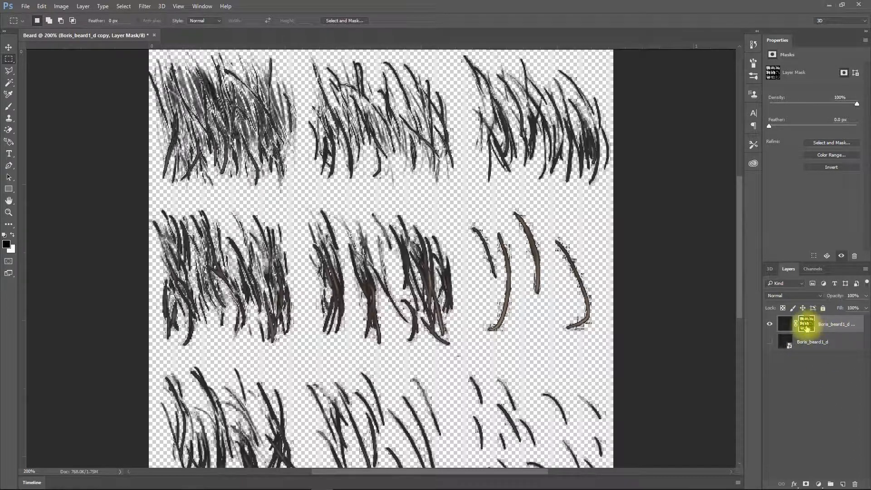
- Add a Hue/Saturation adjustment layer above the masked beard layer and set its Lightness to -28, then deselect all layers
click(86, 10)
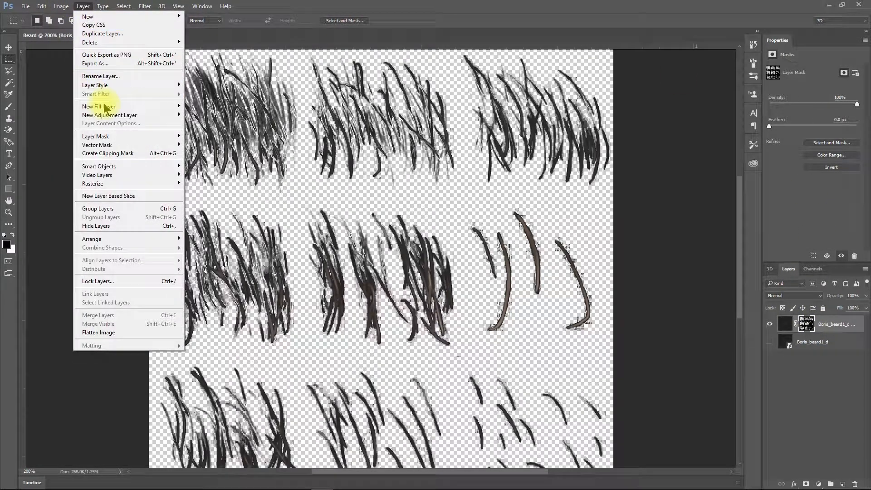
mouse_move(110, 116)
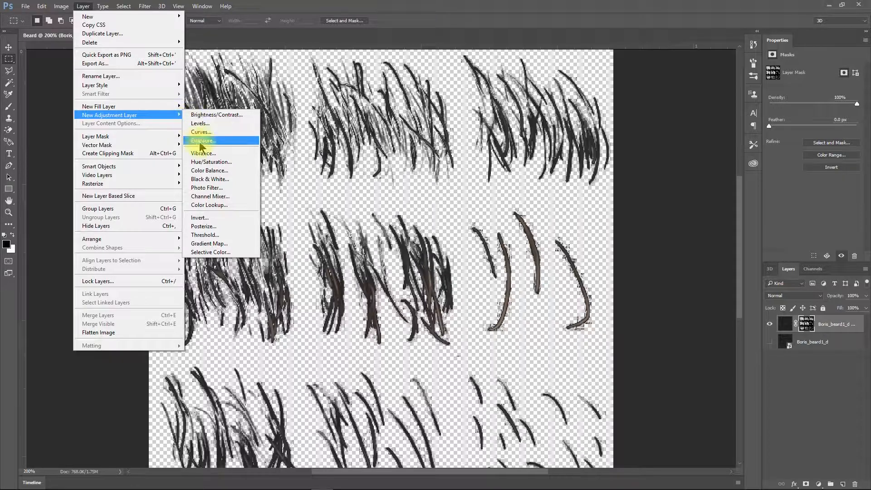
click(206, 162)
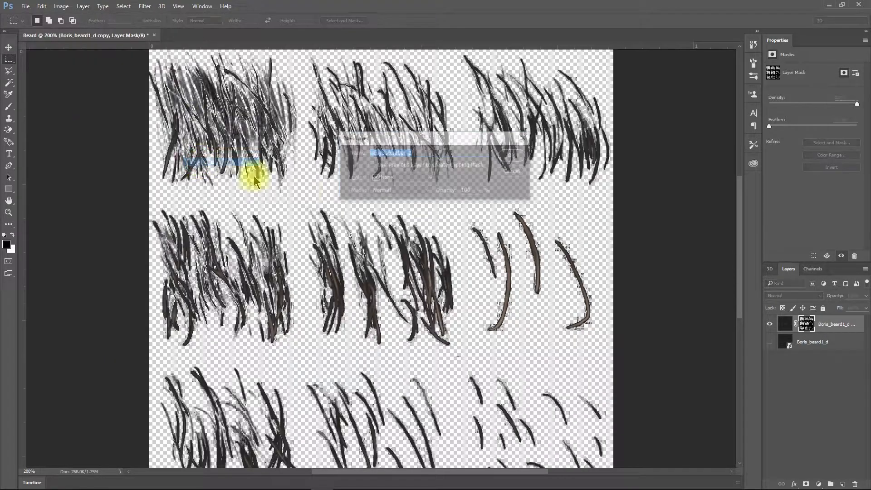
click(514, 156)
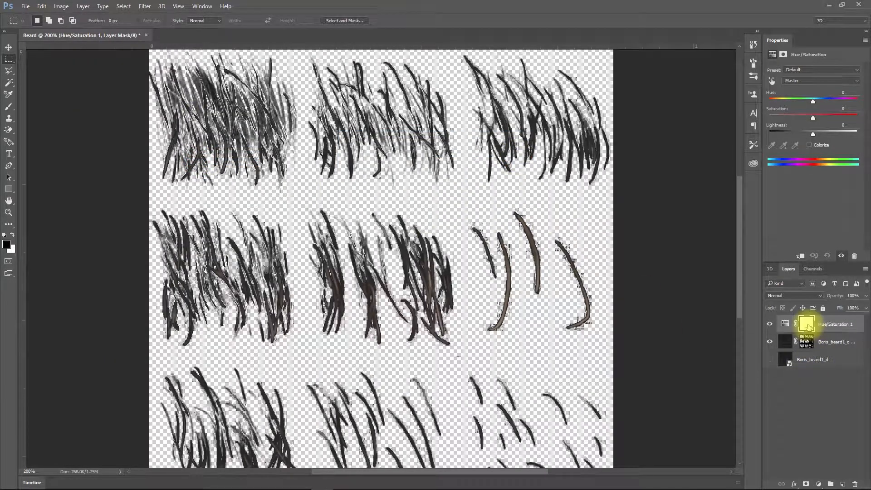
mouse_move(814, 130)
mouse_down()
mouse_move(771, 137)
mouse_move(800, 136)
mouse_up()
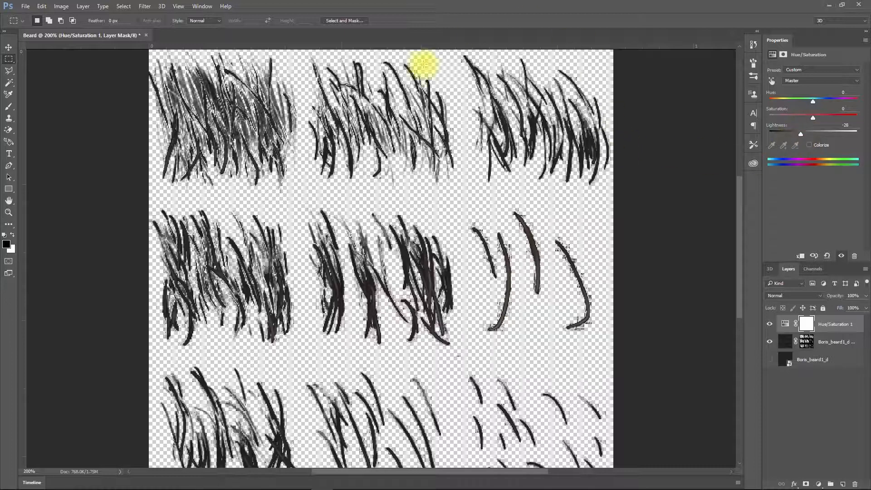
scroll(494, 279, down, 2)
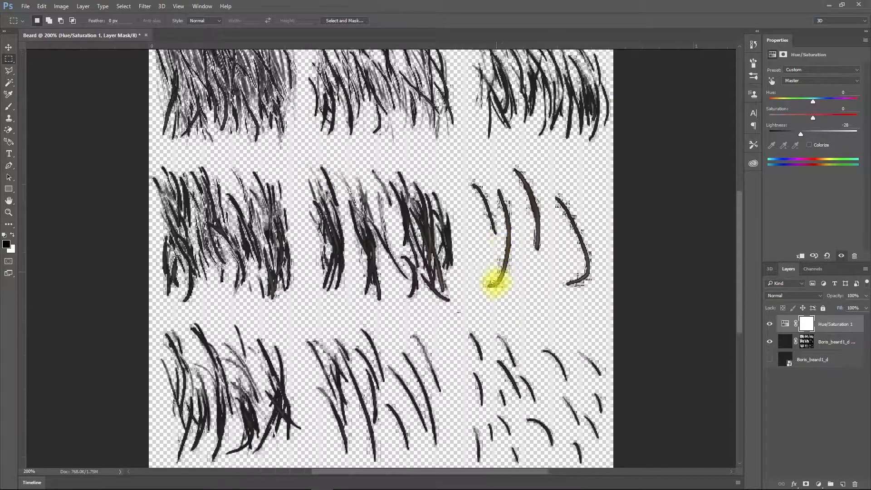
scroll(486, 278, up, 2)
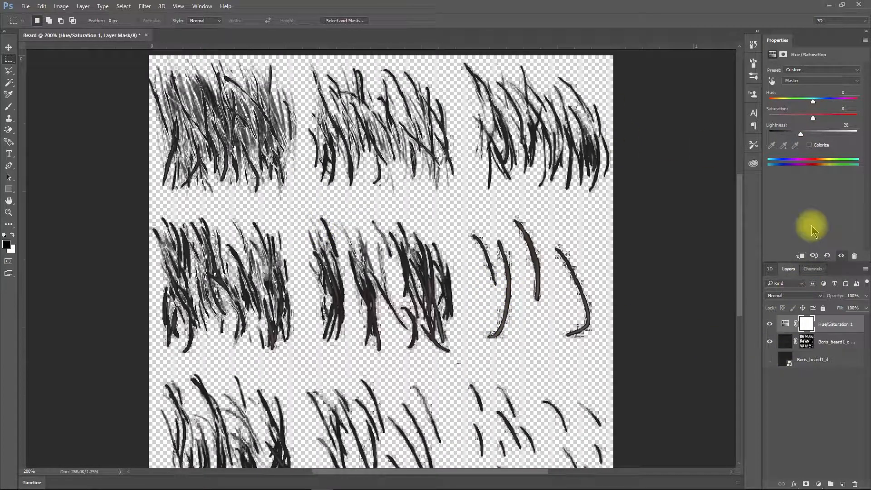
click(815, 408)
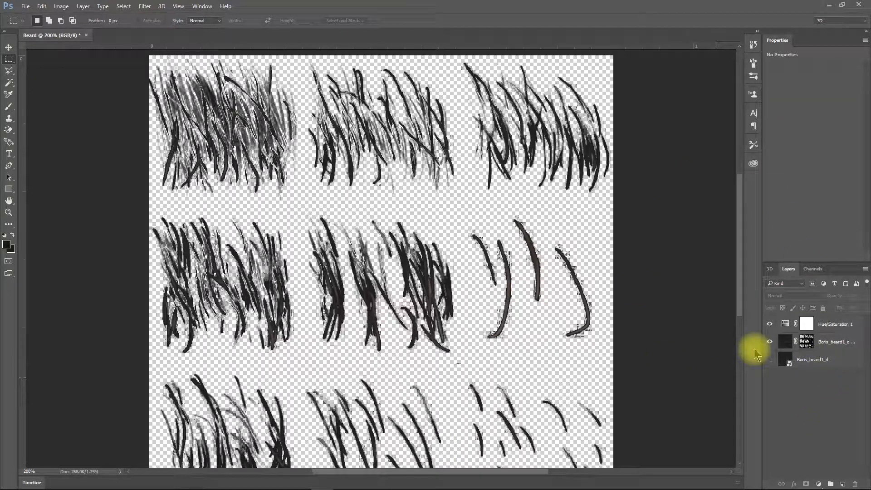
- Export the beard texture as a PNG with transparency at 512 x 512 px, heading for the New Daz To E3D Color Range folder in Tutorials
click(25, 7)
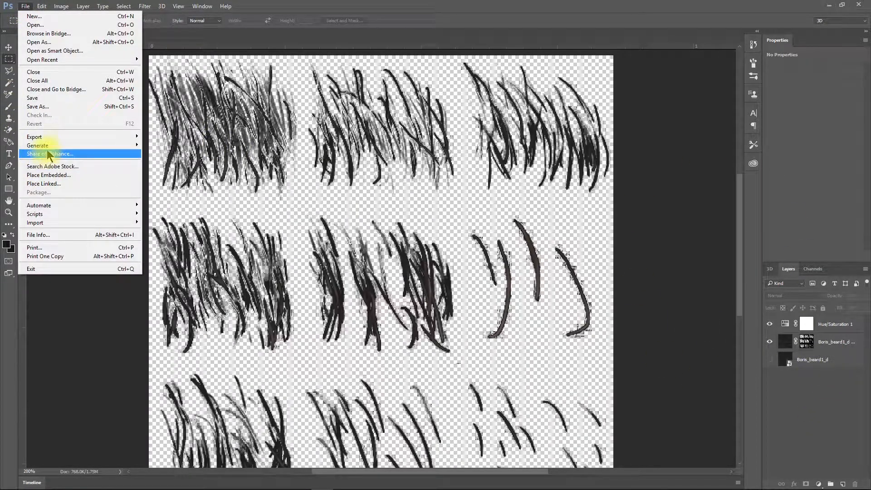
mouse_move(55, 143)
click(169, 144)
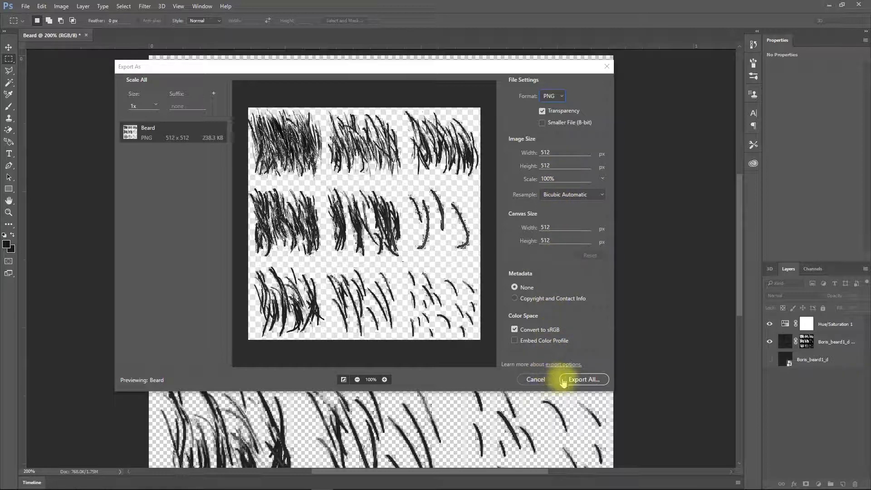
click(584, 381)
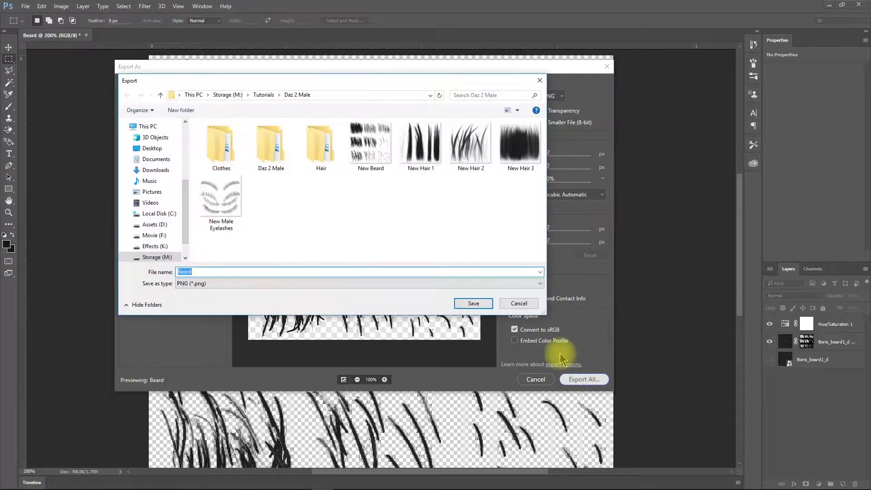
click(265, 95)
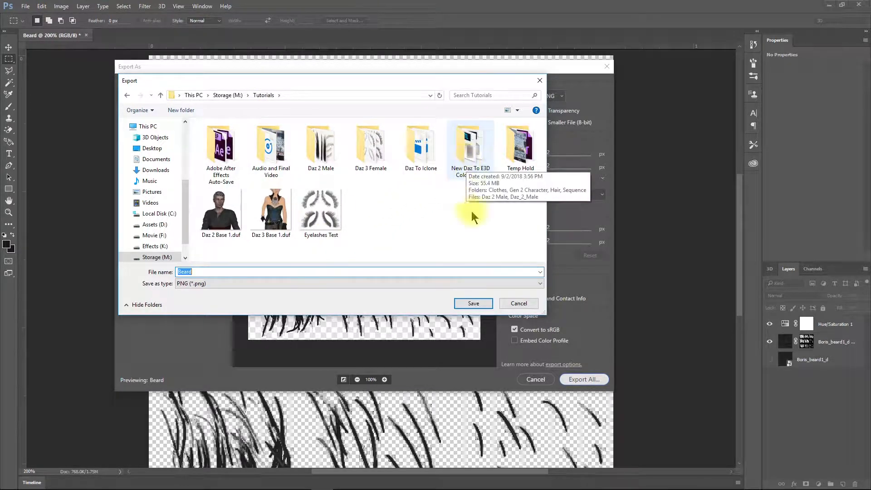
double_click(468, 158)
- Save the exported PNG as New Beard in the Hair folder inside New Daz To E3D Color Range
double_click(202, 272)
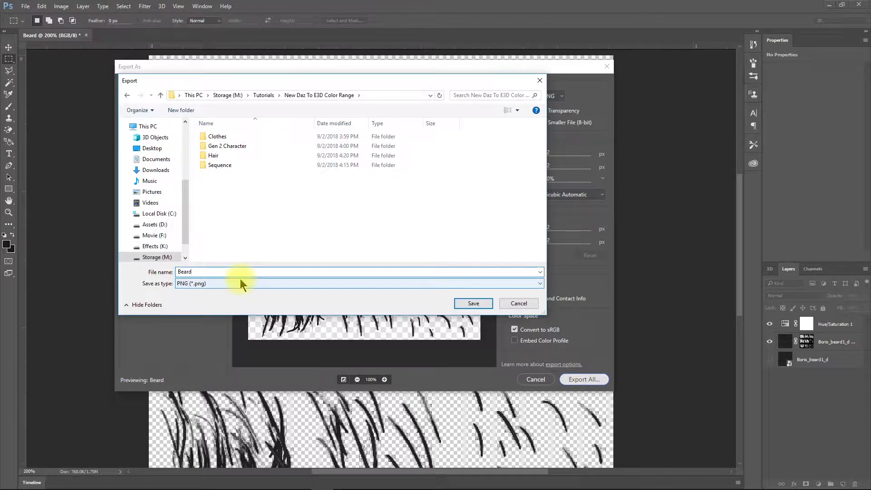
key(Left)
key(Left)
key(Left)
key(Left)
key(Left)
text(New)
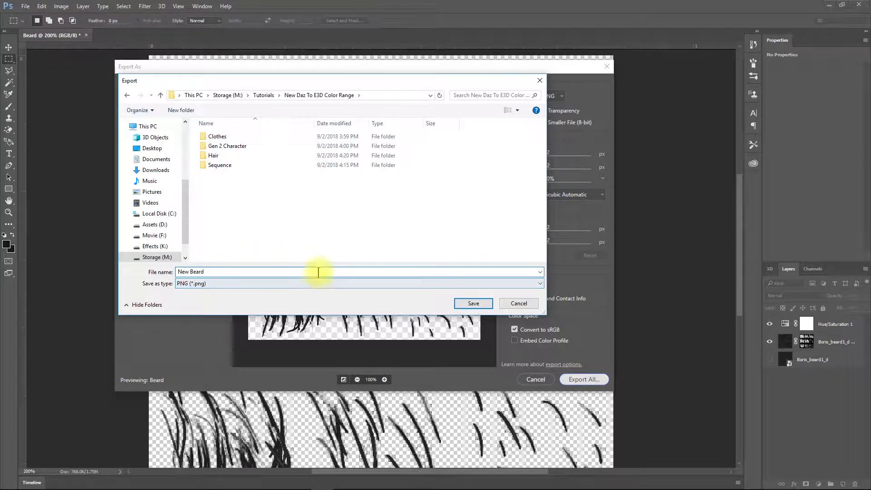
click(227, 165)
double_click(224, 156)
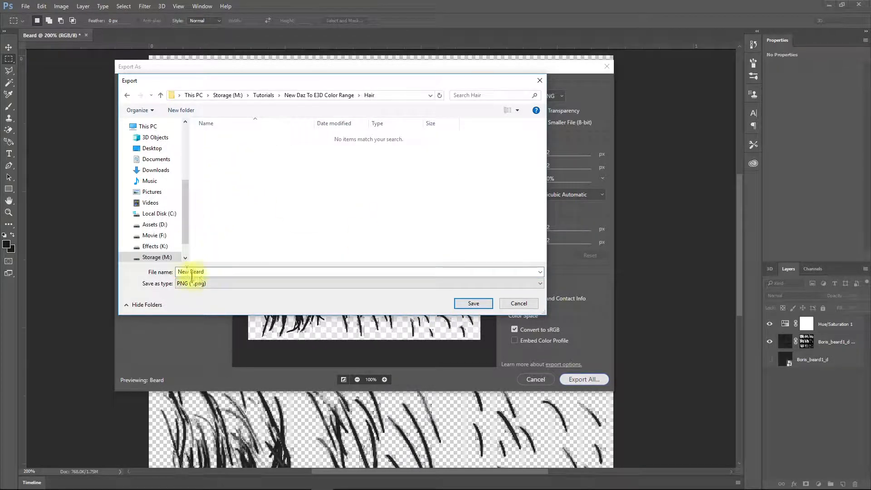
click(479, 305)
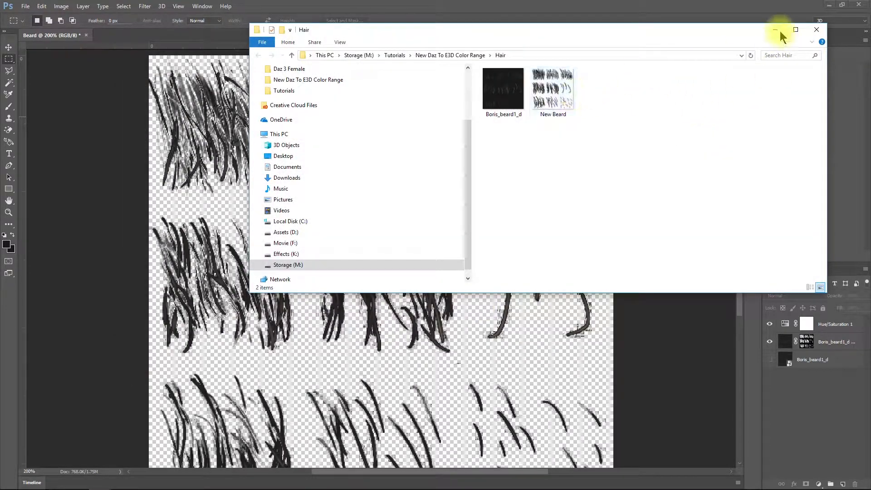
- Minimize the Photoshop and Hair folder windows to return to the Element 3D Scene Setup
click(774, 31)
click(842, 5)
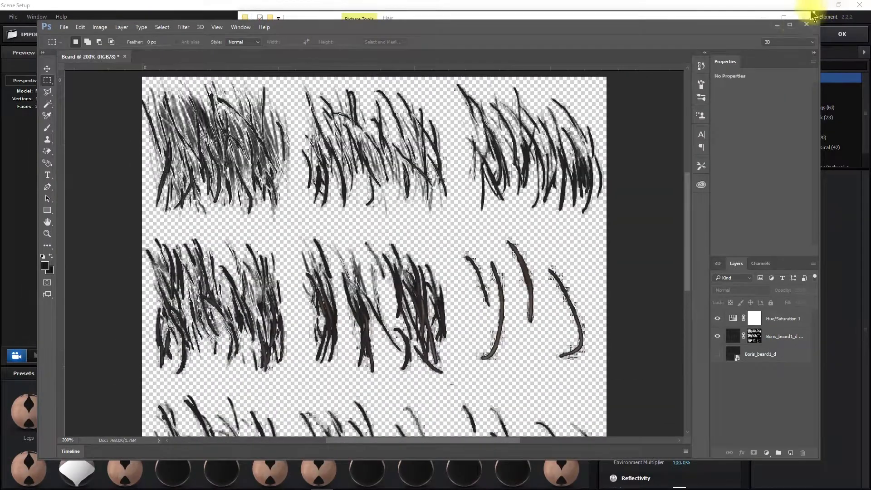
click(778, 25)
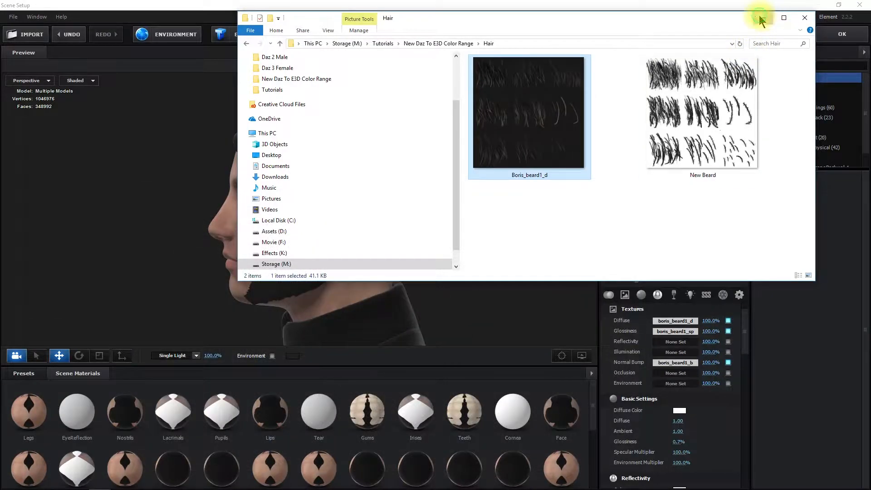
click(761, 21)
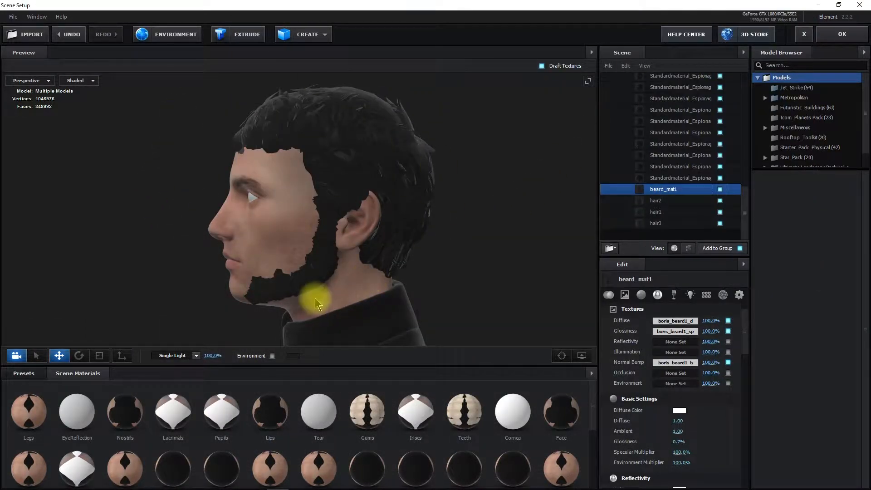
- Replace beard_mat1's diffuse texture with New Beard.png from the Tutorials > New Daz To E3D Color Range > Hair folder
click(668, 321)
click(705, 267)
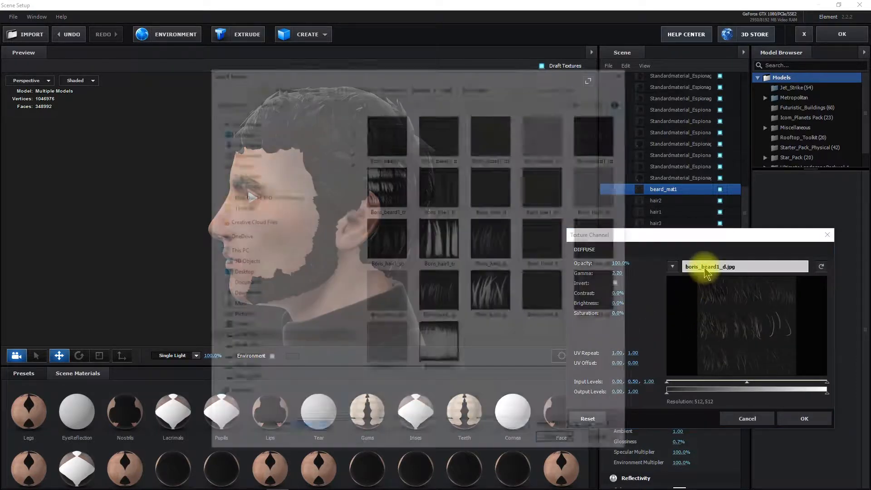
click(243, 380)
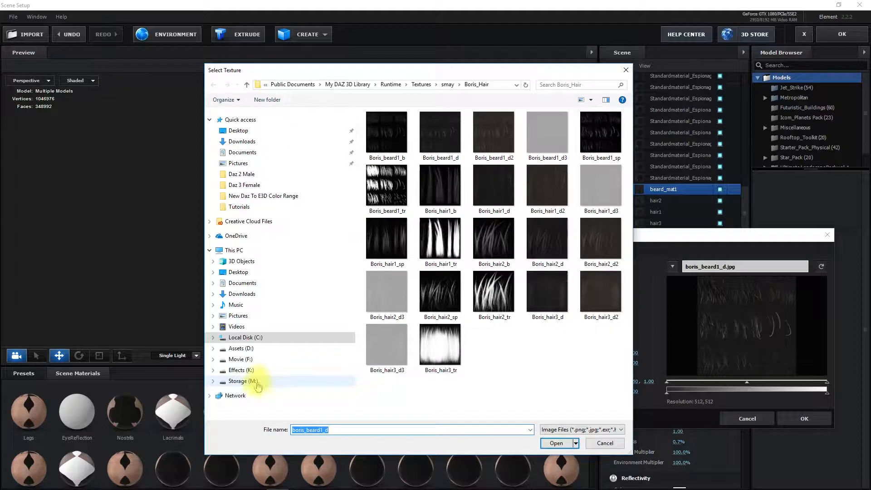
scroll(459, 308, down, 5)
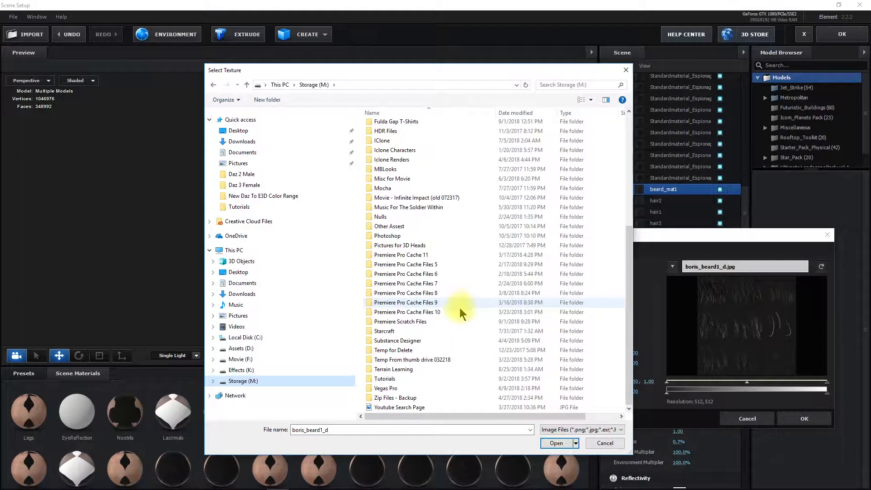
double_click(396, 379)
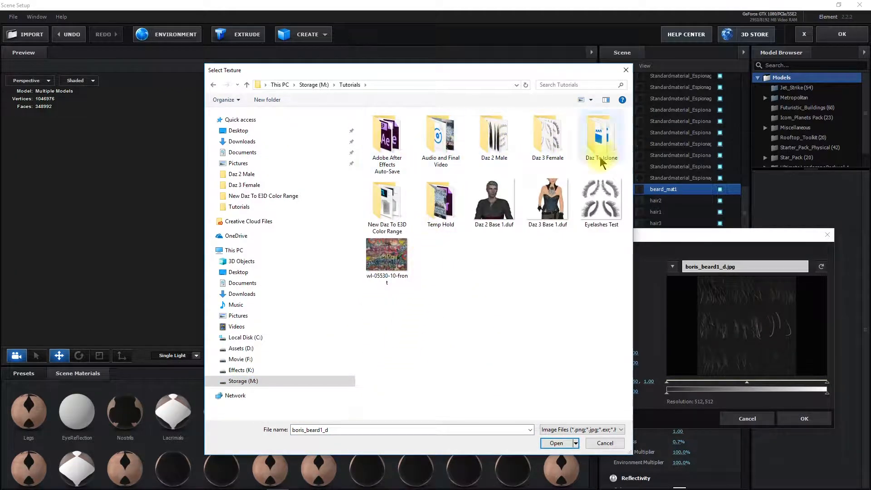
double_click(391, 220)
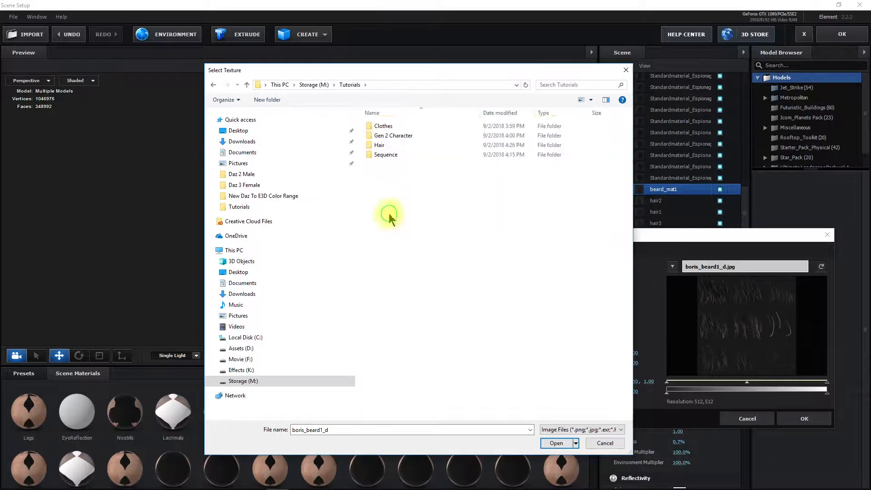
click(389, 147)
double_click(390, 148)
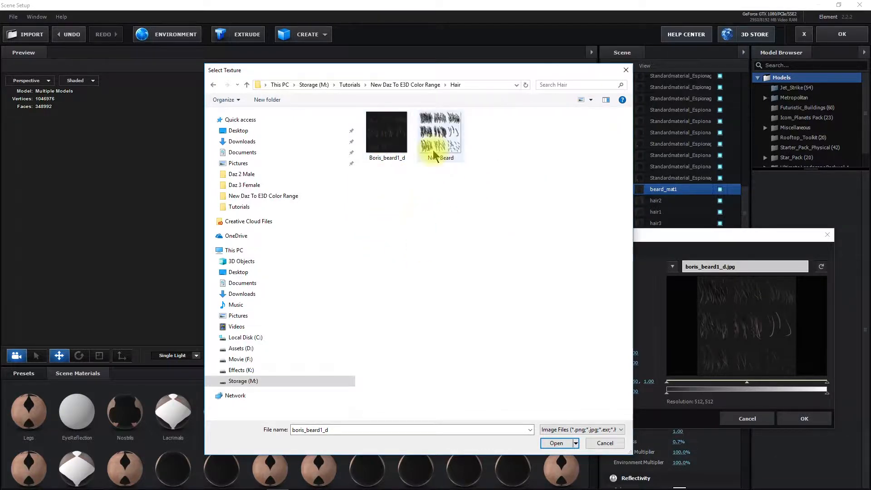
click(434, 155)
click(554, 444)
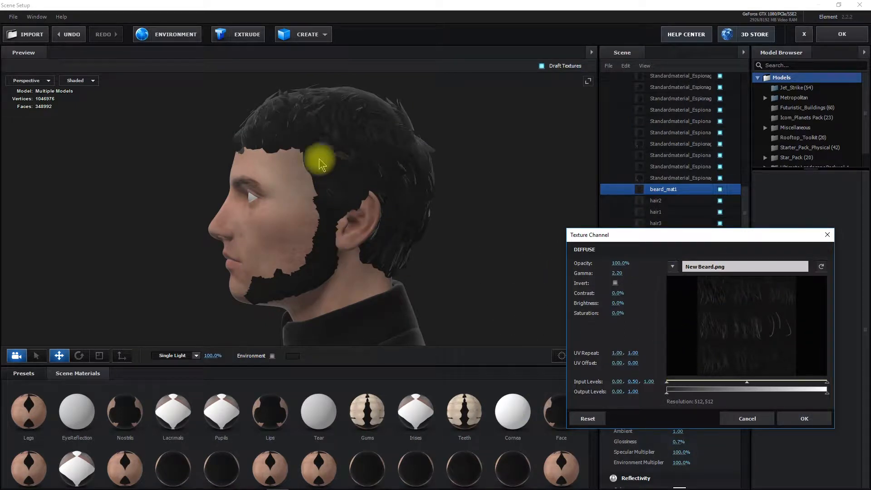
- Toggle the diffuse texture's Invert option on and back off, and accept the texture channel settings
click(615, 283)
click(616, 283)
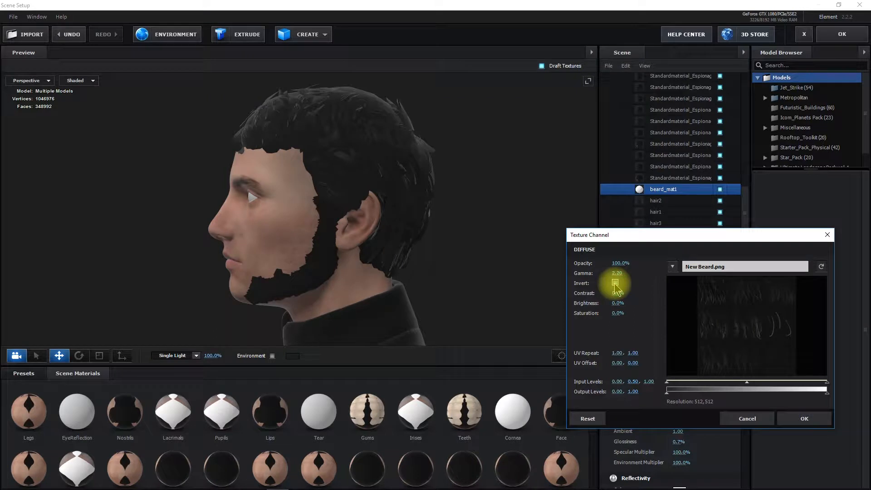
click(788, 414)
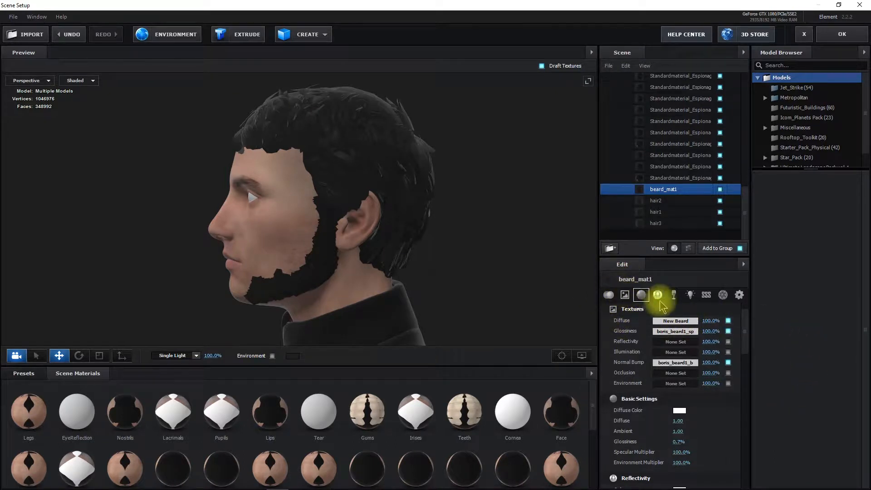
- Set beard_mat1's Alpha Threshold to 0.73, checking the beard strands up close
click(739, 295)
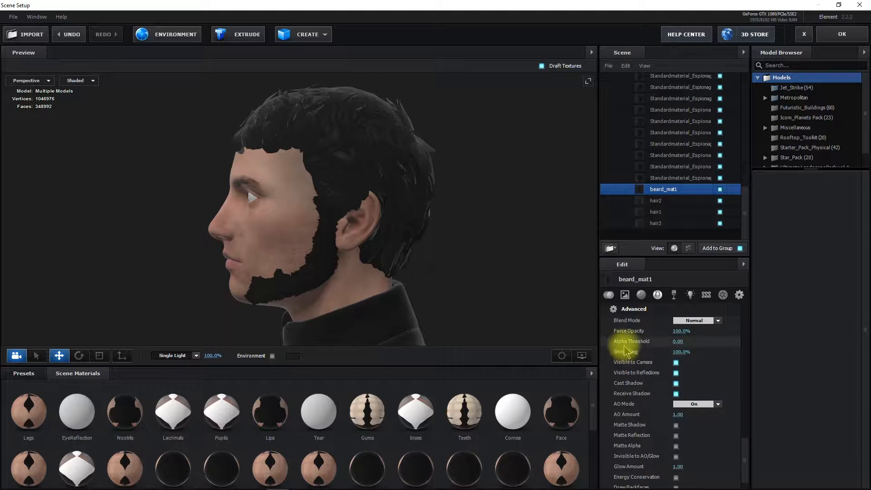
click(678, 341)
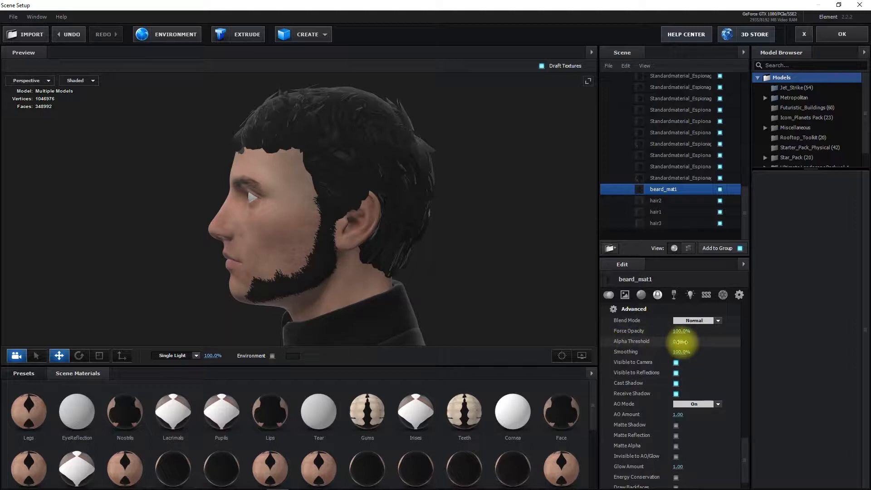
drag(700, 345, 702, 345)
scroll(388, 293, up, 5)
drag(395, 292, 399, 216)
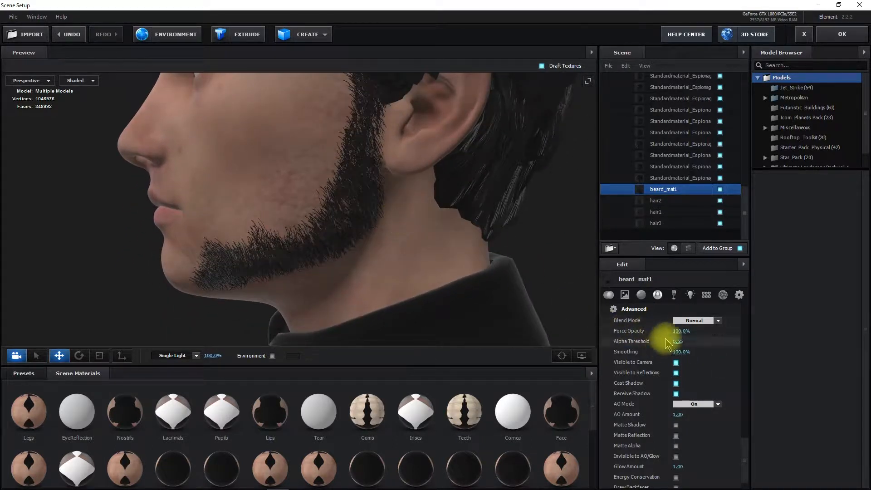
mouse_move(665, 343)
mouse_down()
mouse_move(632, 347)
mouse_move(674, 343)
mouse_up()
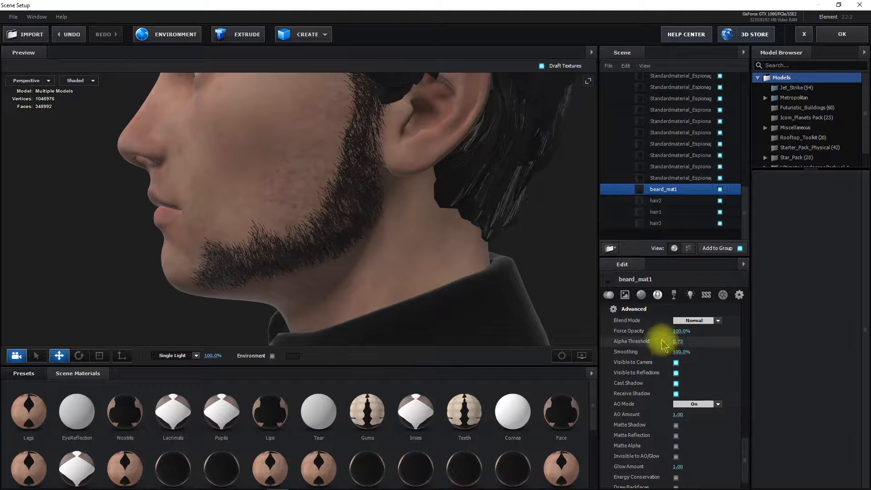
drag(352, 171, 427, 243)
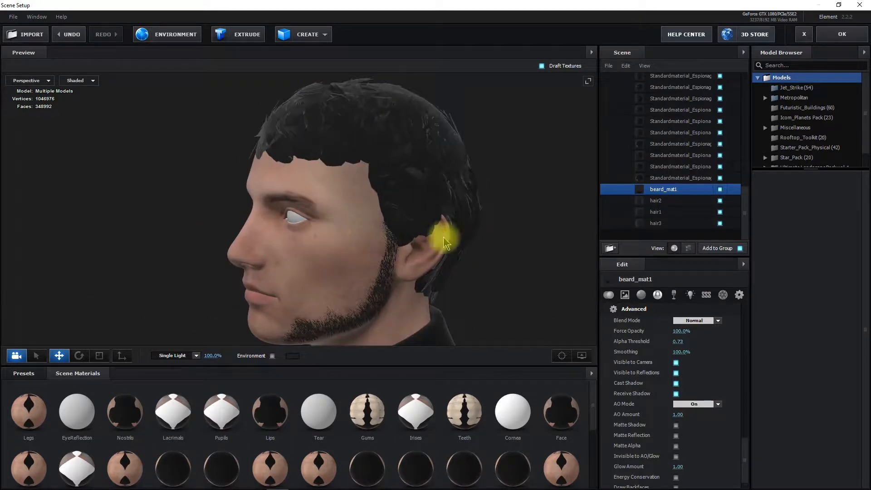
- Hide the hair2 and hair1 materials to isolate the remaining hair on the head
click(701, 200)
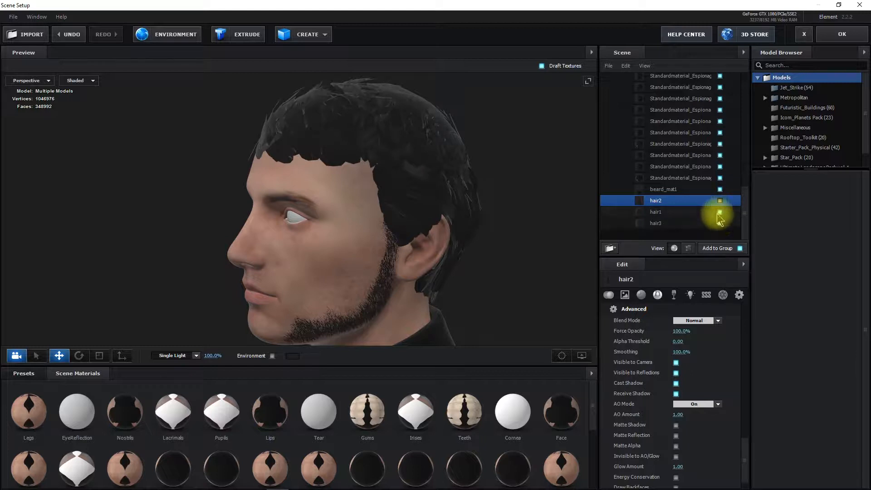
click(720, 212)
drag(389, 175, 403, 200)
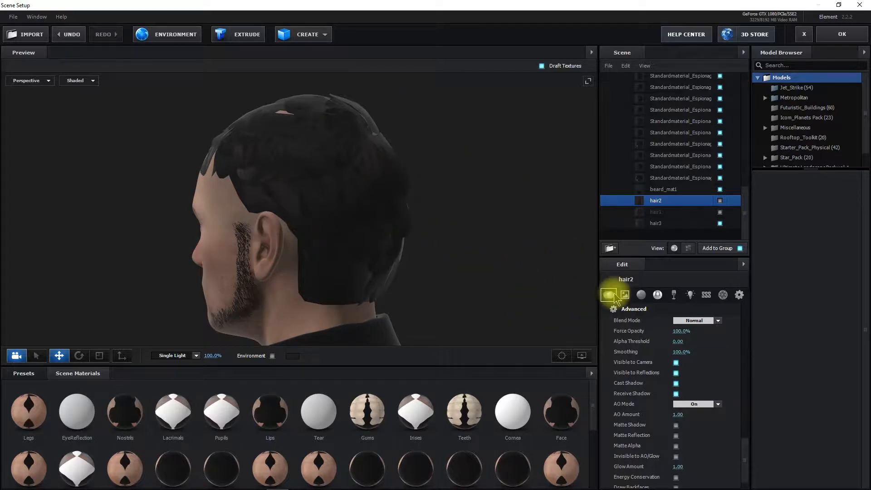
- Disable the glossiness texture on the hair3 material
click(676, 223)
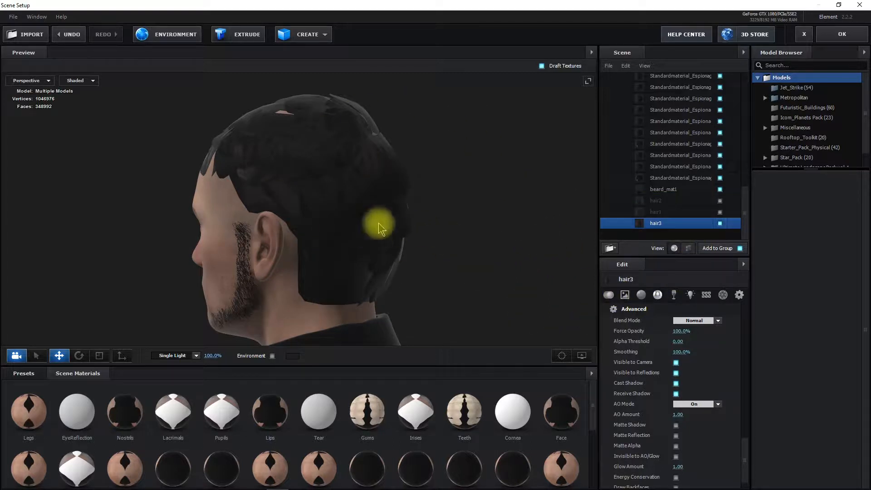
click(624, 294)
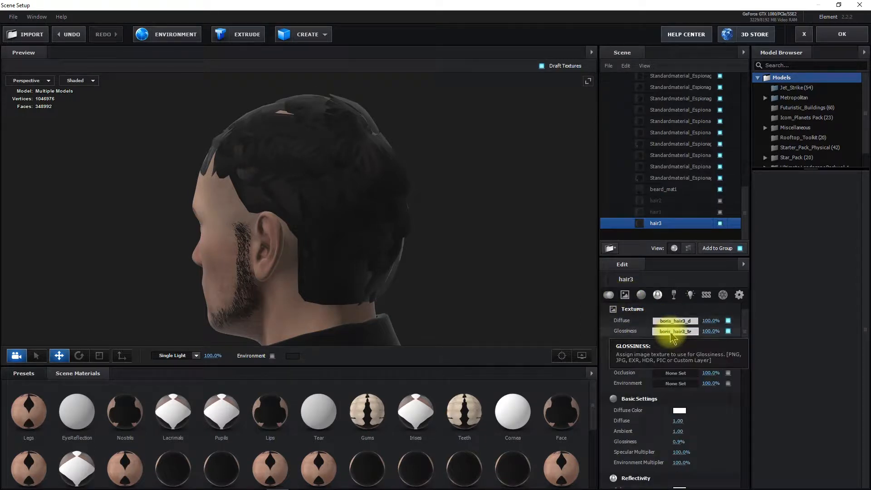
click(728, 331)
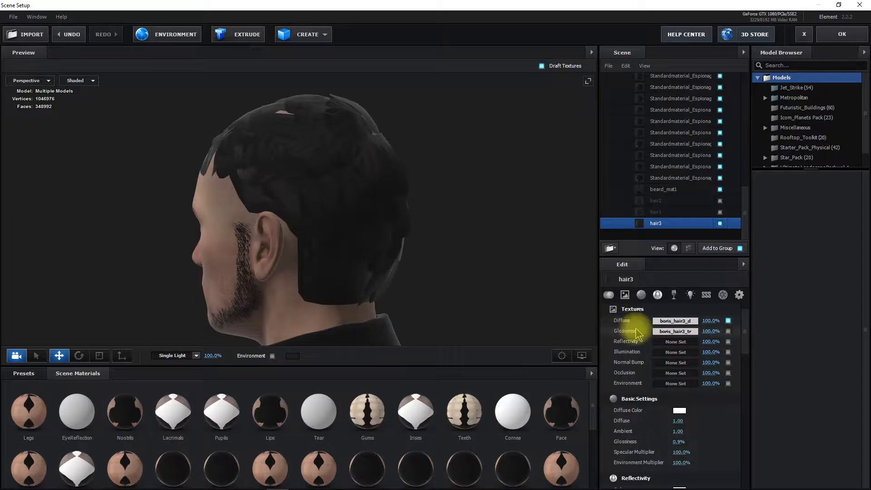
- Copy the Boris_Hair folder path from hair3's diffuse texture browser, leaving the texture as it is
click(671, 322)
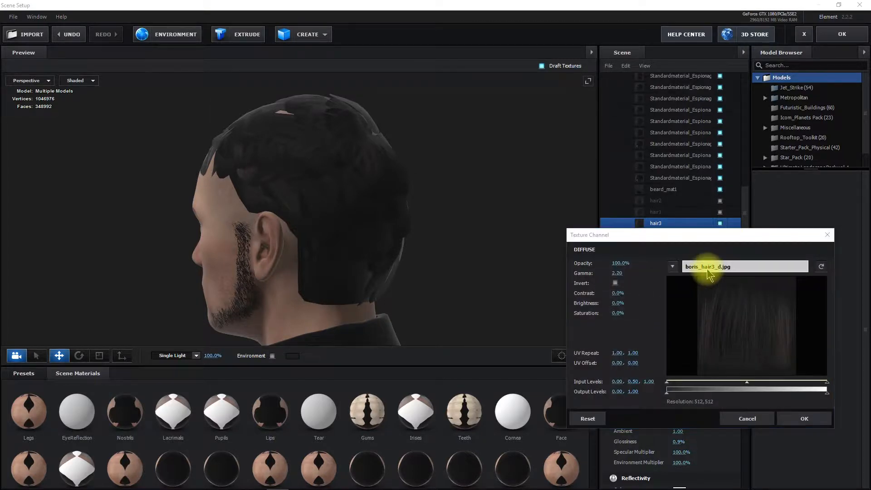
click(709, 267)
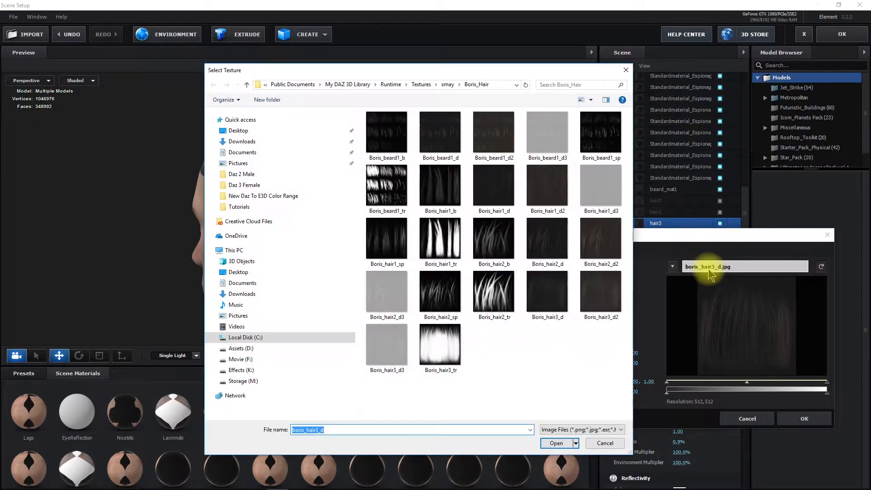
click(496, 85)
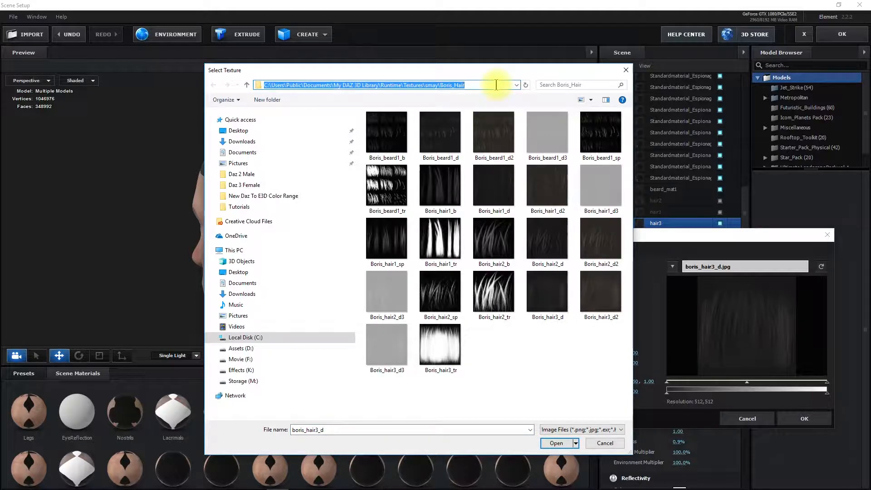
key(ctrl+c)
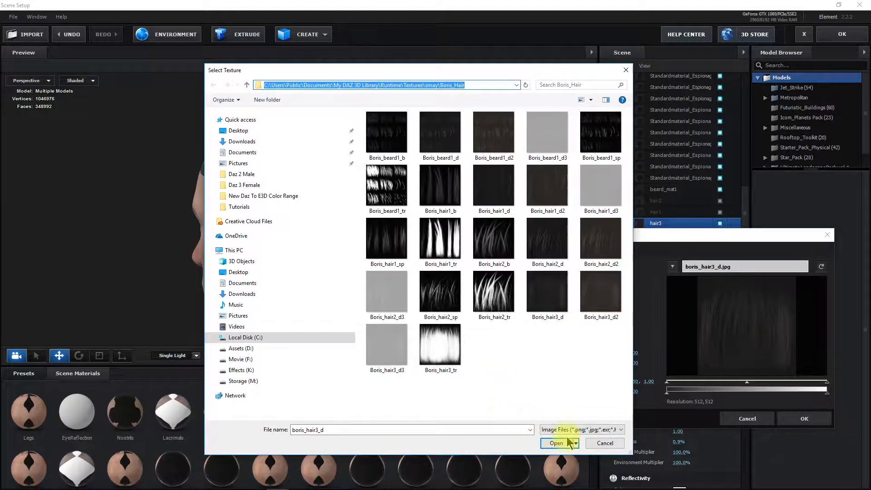
click(605, 443)
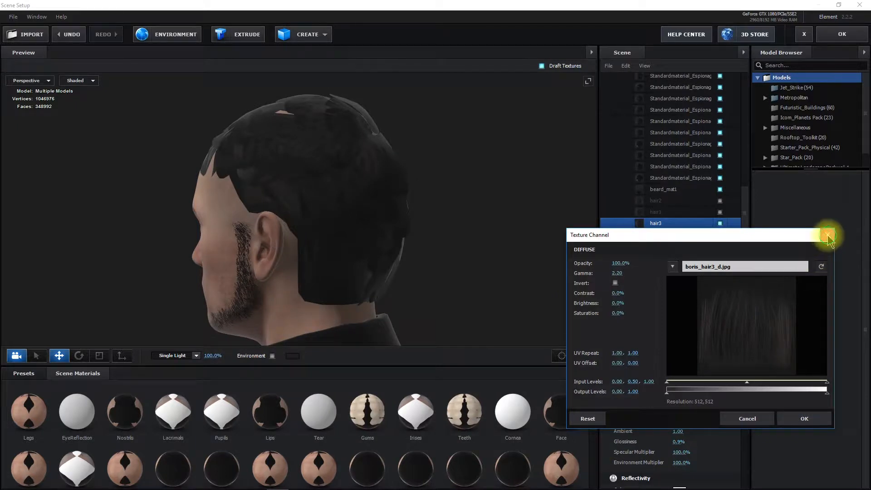
click(827, 235)
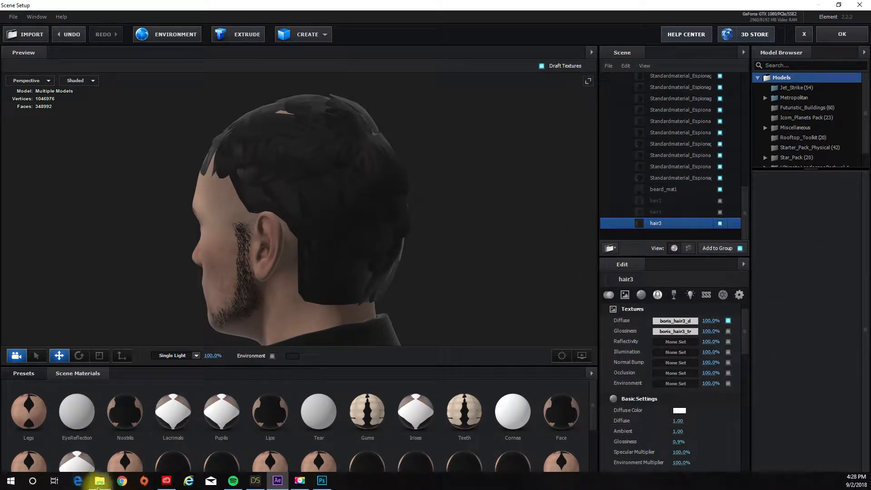
- In File Explorer, open the Hair folder inside New Daz To E3D Color Range
mouse_move(98, 485)
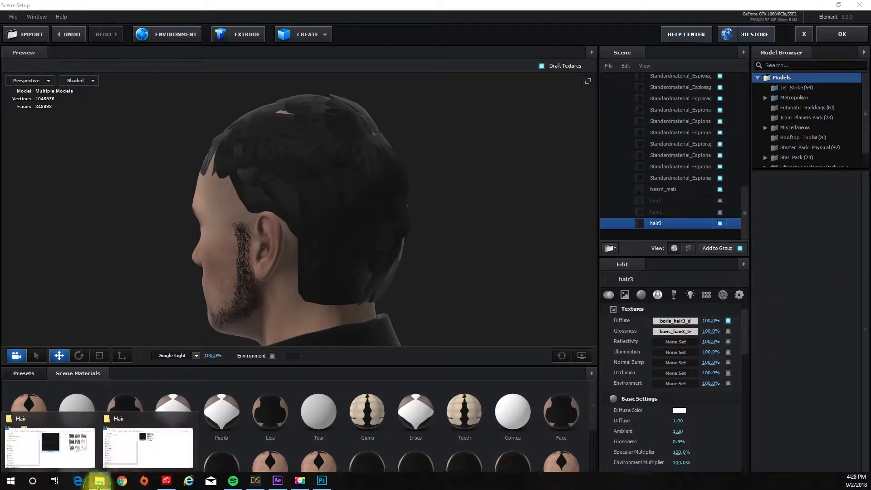
click(151, 453)
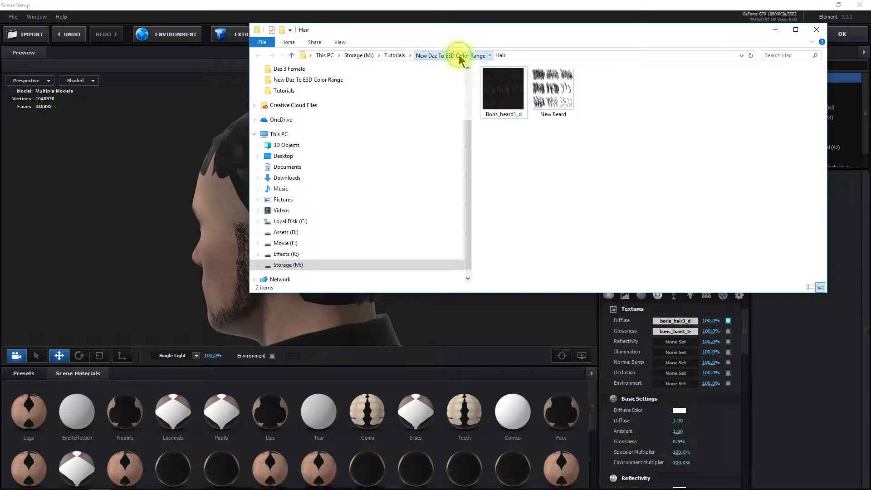
click(460, 56)
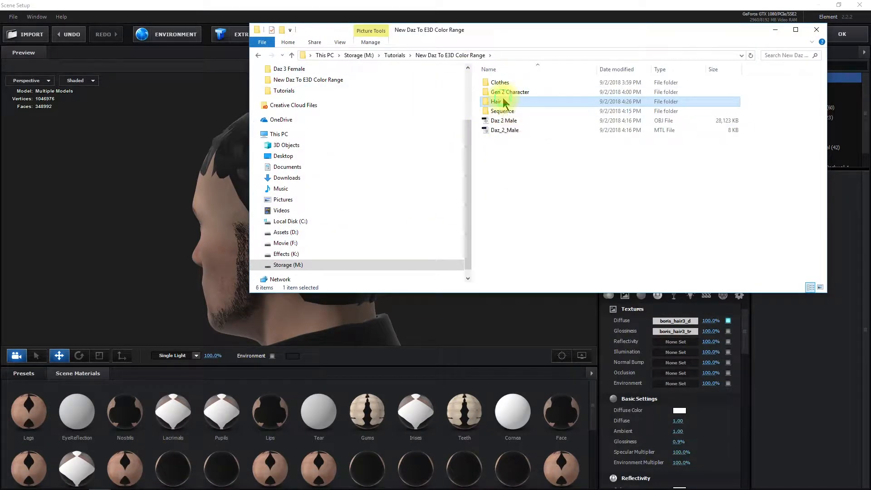
double_click(502, 101)
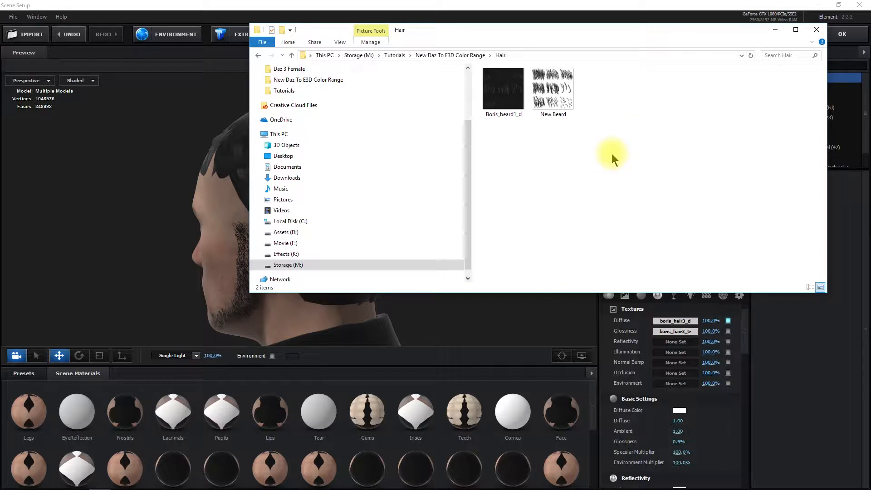
key(ctrl+v)
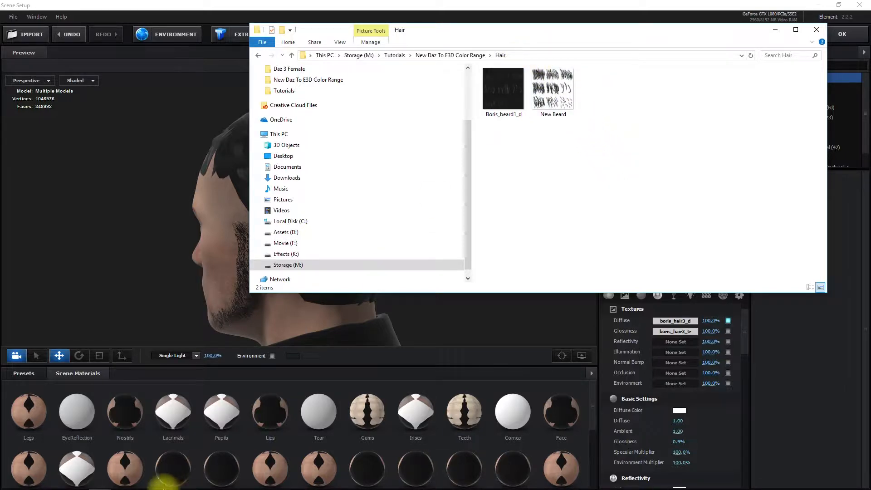
- In the other Explorer window, go to the copied texture path, copy the Boris_Hair folder from smay, and close that window
click(74, 443)
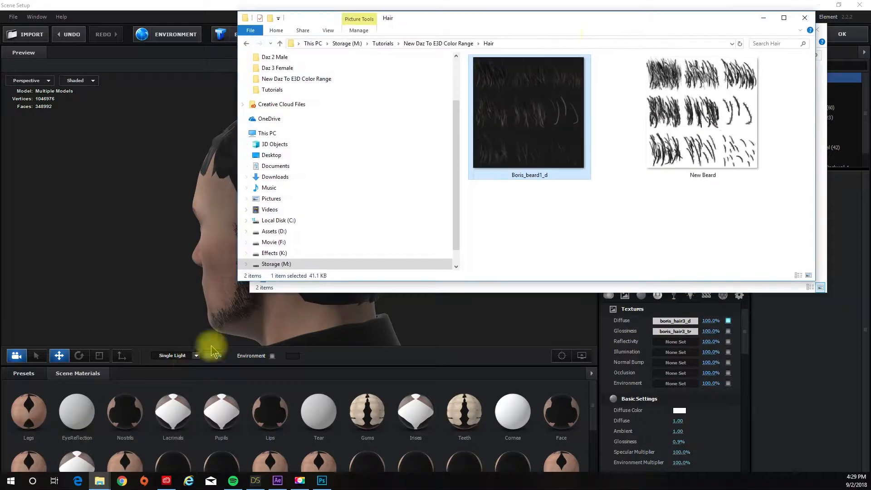
click(501, 44)
key(BackSpace)
key(ctrl+v)
key(Return)
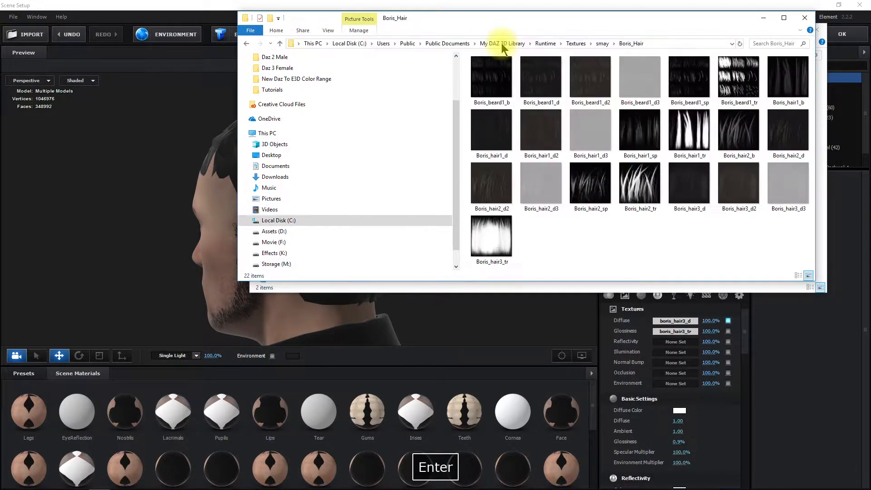
click(602, 44)
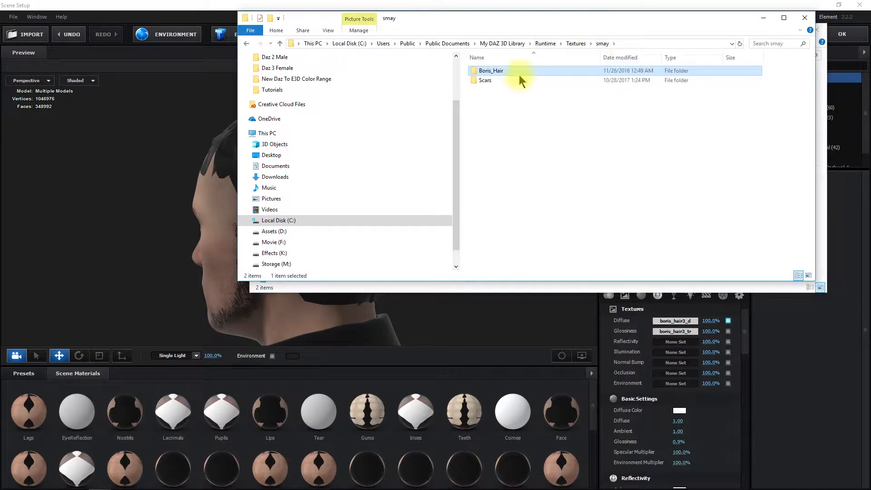
right_click(499, 72)
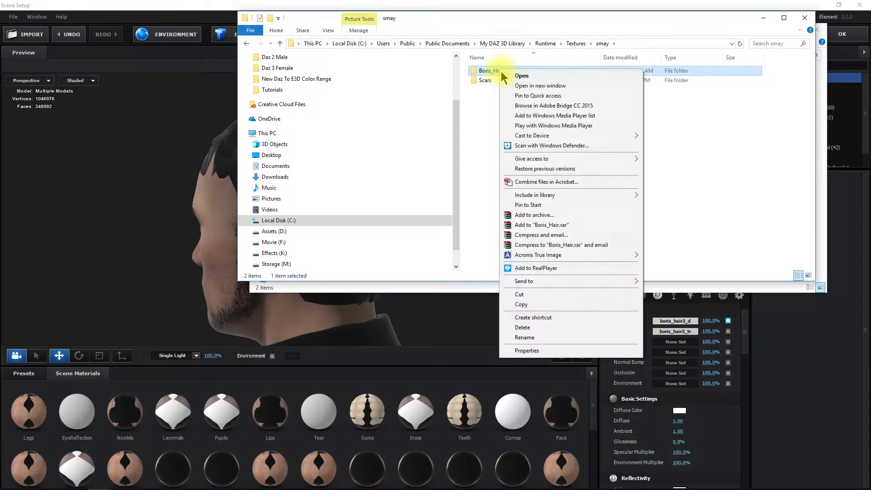
click(522, 303)
click(805, 19)
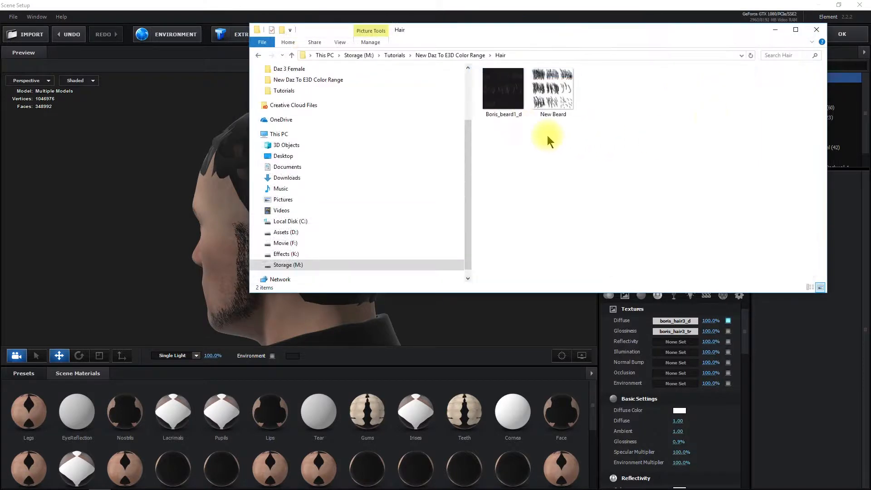
- Paste the Boris_Hair folder into the project's Hair folder and open the copy
right_click(574, 154)
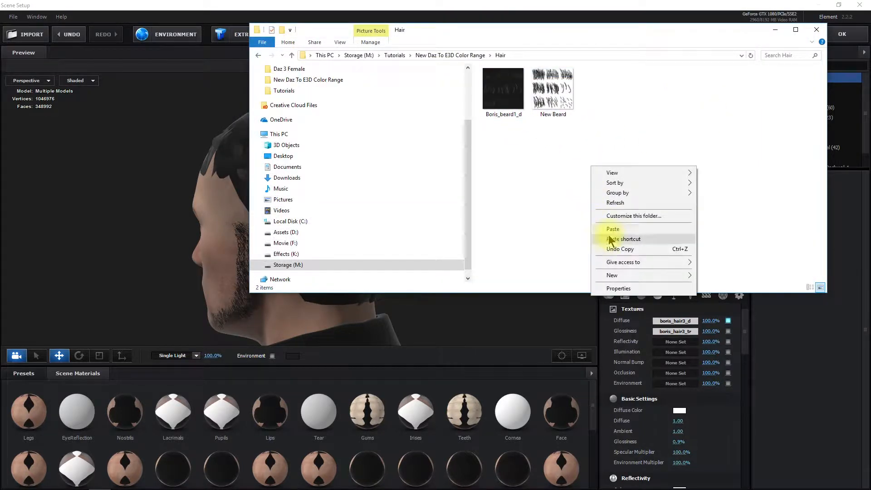
click(613, 229)
double_click(505, 100)
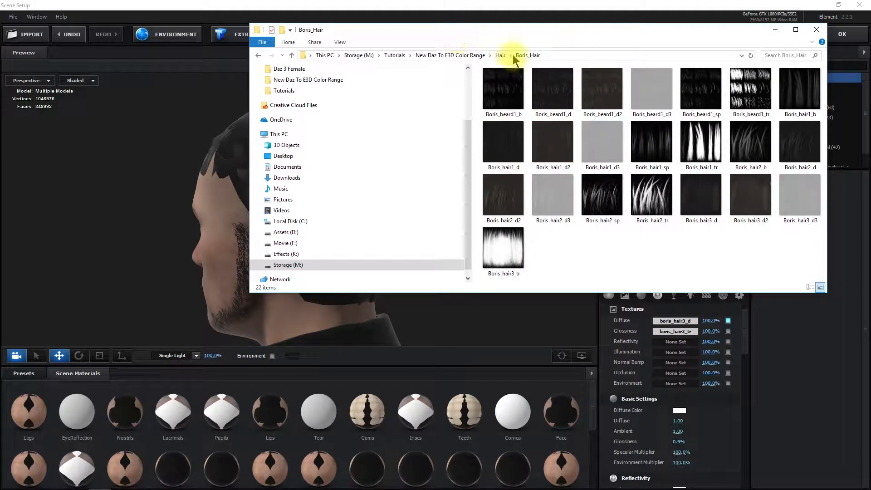
drag(556, 29, 423, 15)
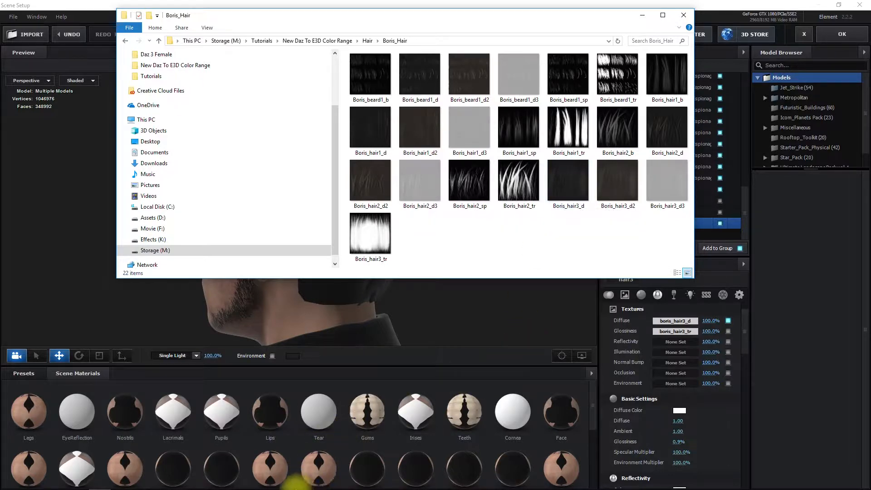
- Switch to Photoshop and create a transparent 512 x 512 pixel document named Hair 3 at 600 pixels/inch
mouse_move(300, 481)
mouse_move(253, 484)
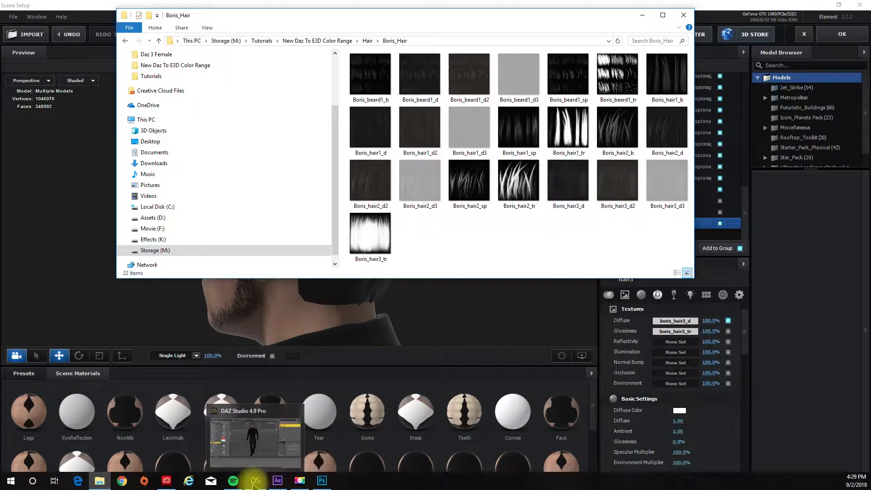
click(322, 486)
key(space)
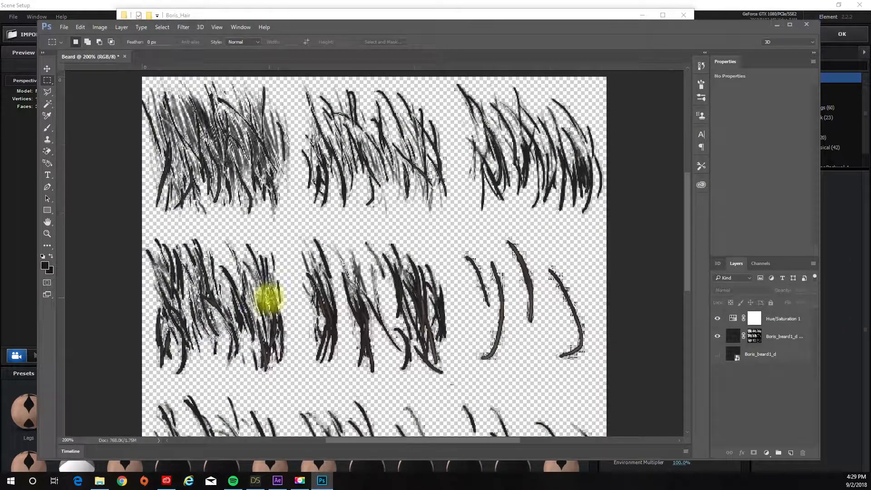
scroll(530, 151, down, 1)
click(790, 26)
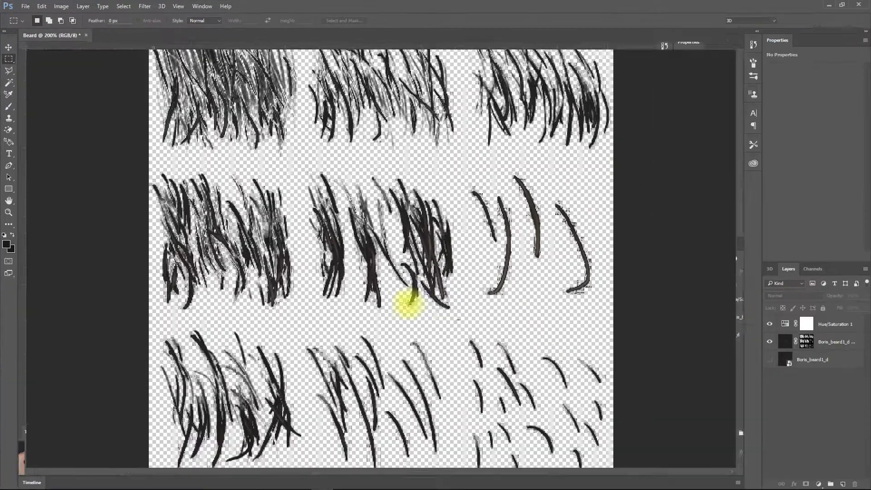
click(101, 484)
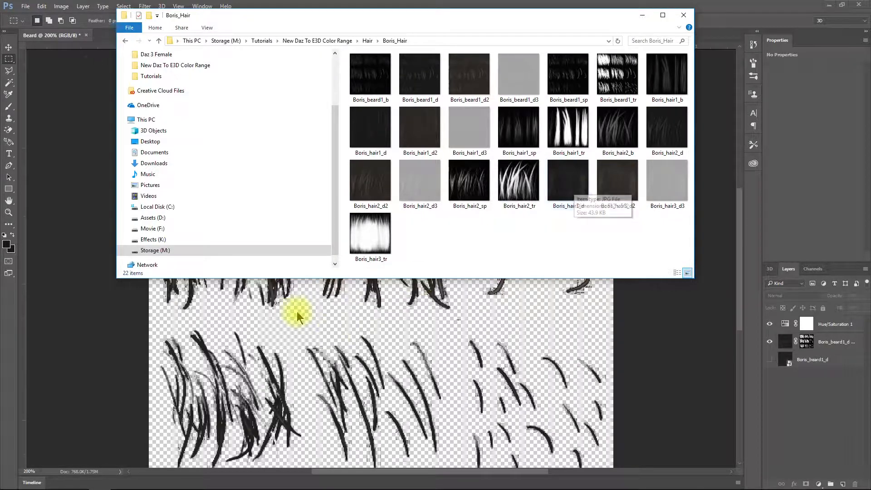
click(26, 6)
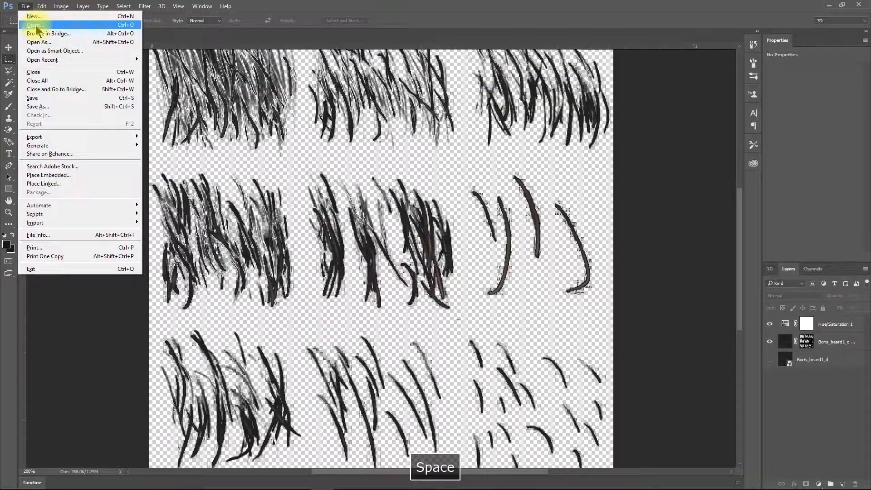
click(35, 16)
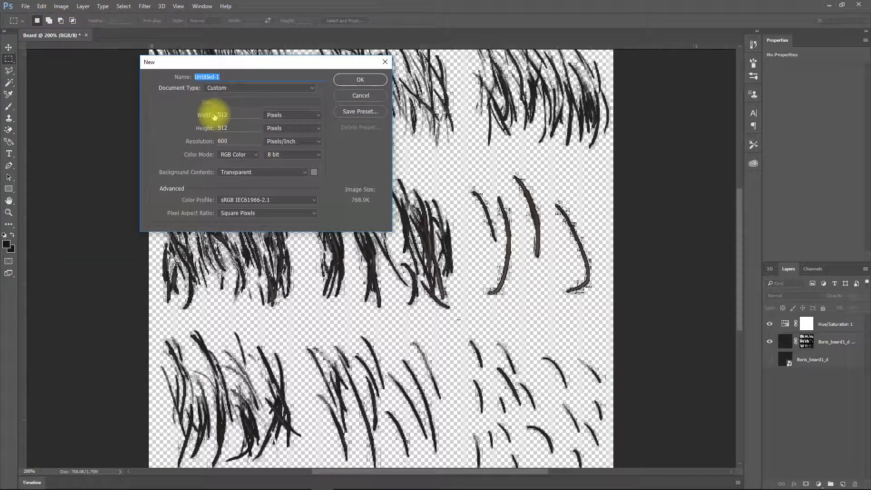
text(Hair 3)
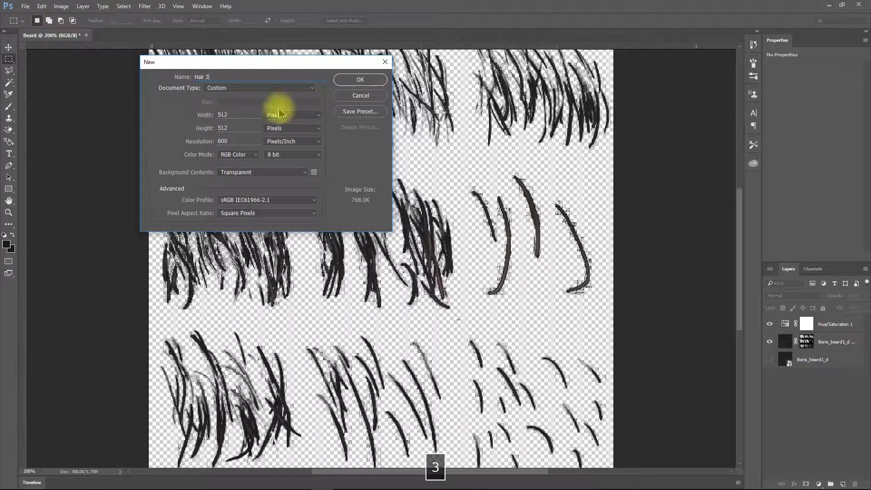
click(360, 82)
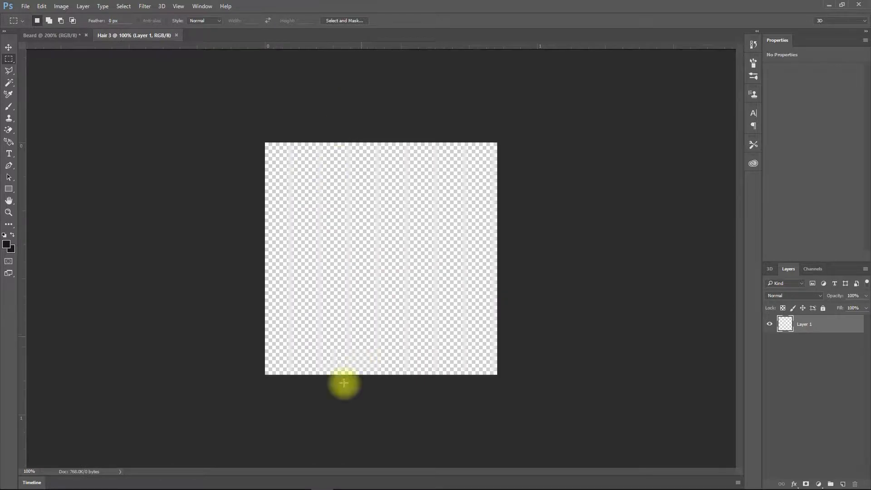
- Place the Boris_hair3_d image from the Boris_Hair folder into the Hair 3 document
mouse_move(93, 484)
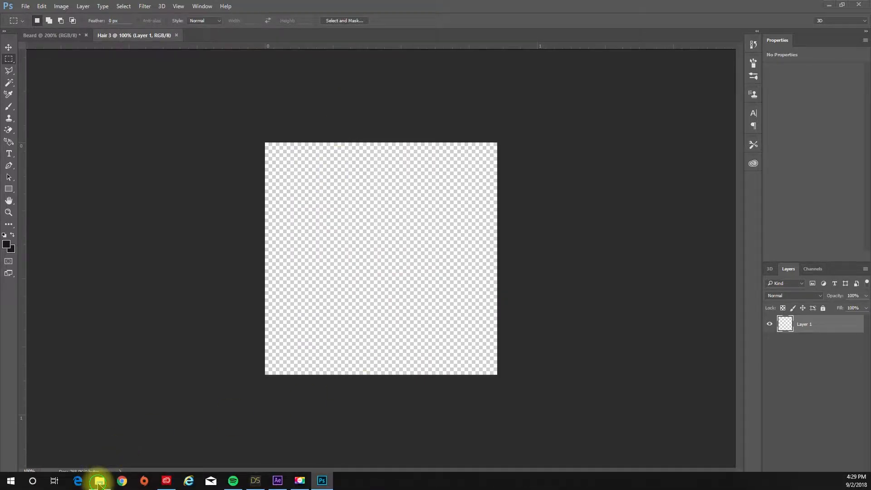
click(99, 482)
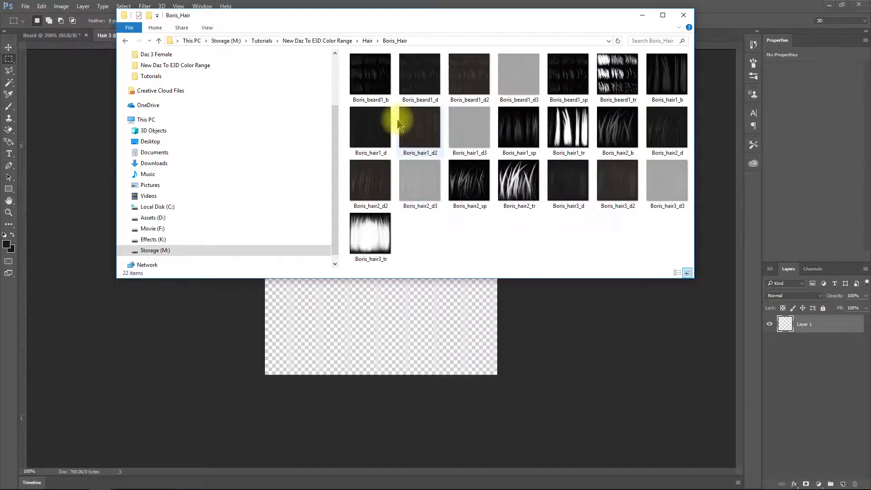
click(574, 178)
drag(533, 256, 436, 319)
key(space)
key(Return)
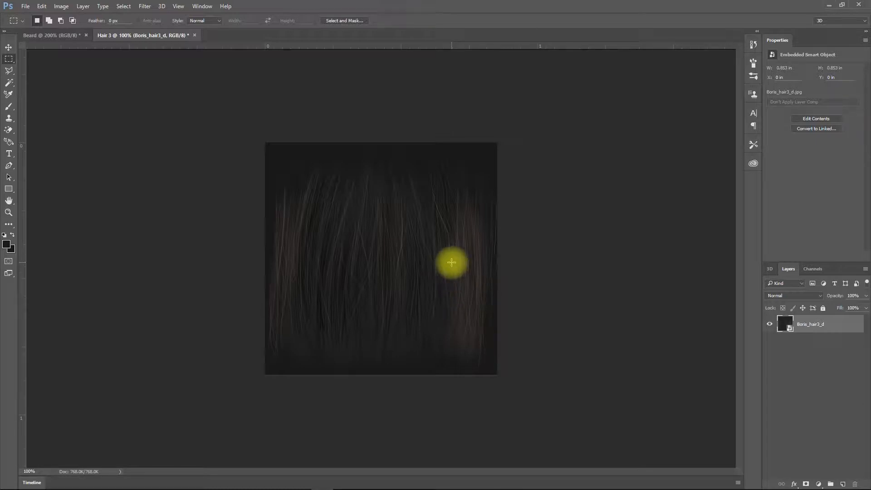
- Select the dark background of Boris_hair3_d with Color Range, using Sampled Colors and a Fuzziness of 23
key(ctrl+equal)
scroll(453, 227, up, 2)
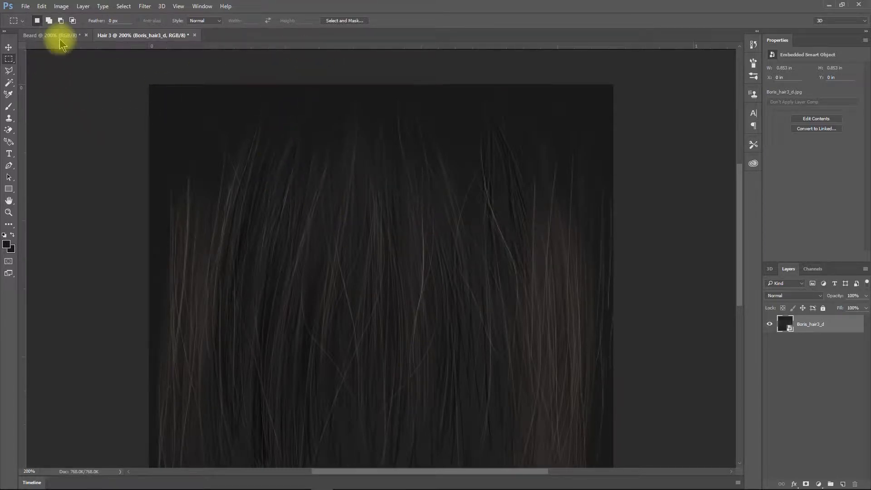
click(125, 7)
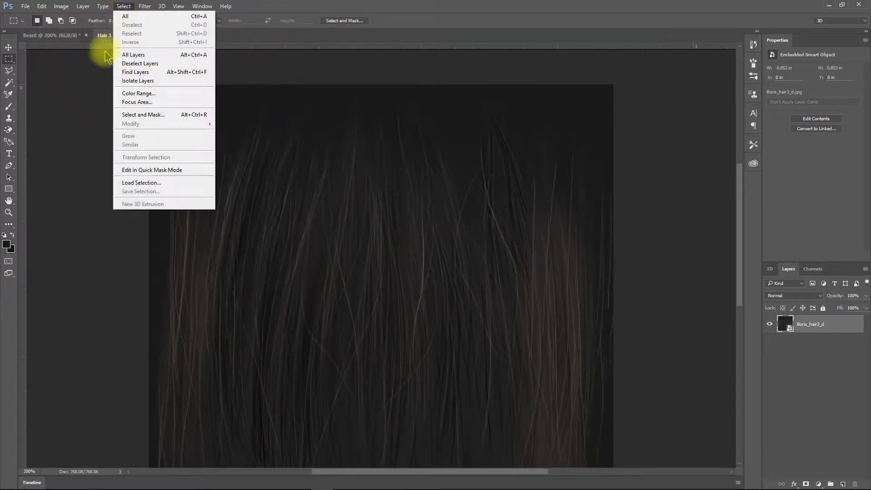
click(138, 93)
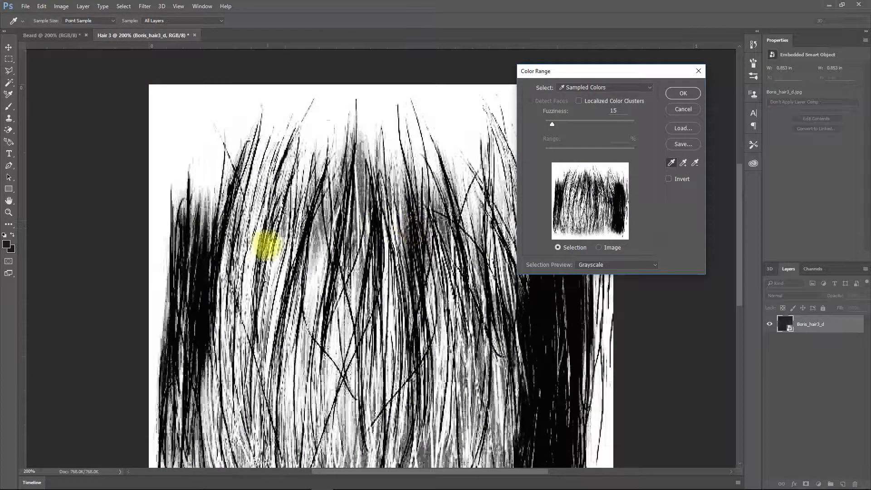
drag(593, 69, 742, 71)
click(721, 89)
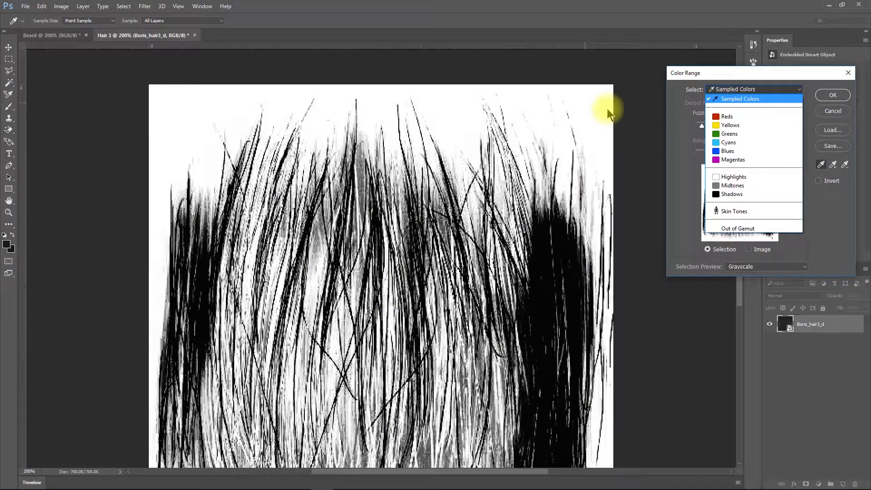
click(724, 89)
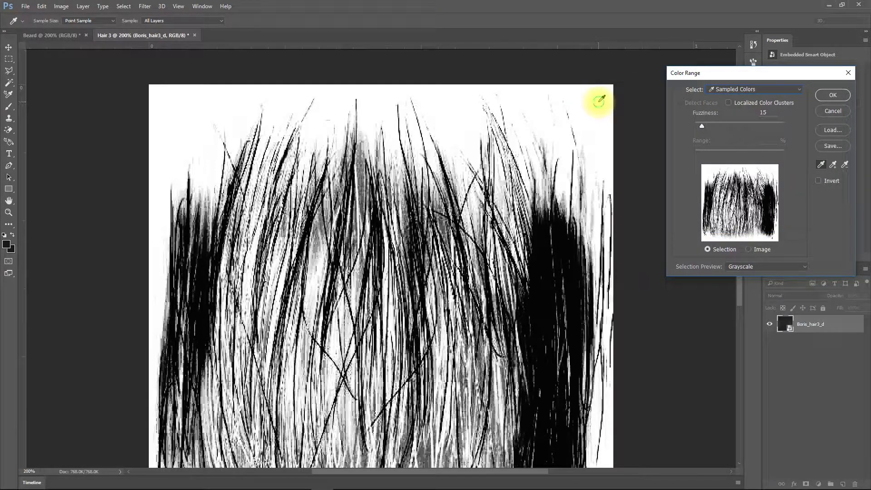
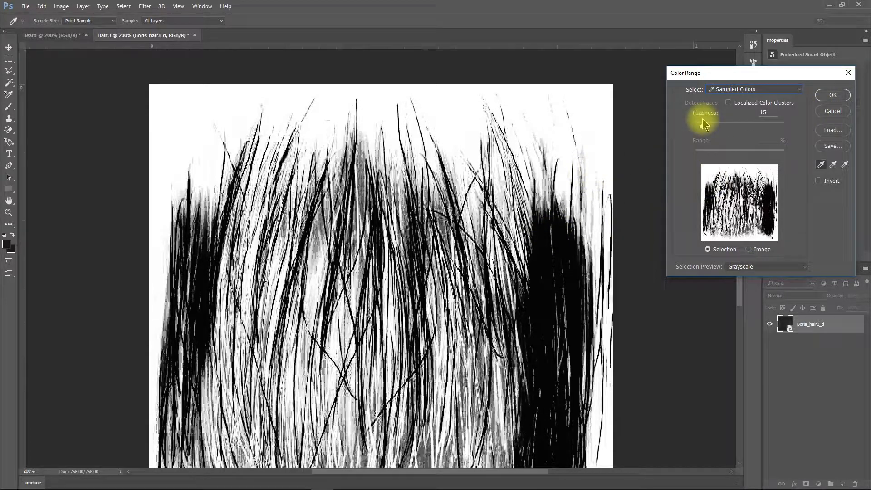
mouse_move(703, 129)
mouse_down()
mouse_move(711, 123)
mouse_move(696, 128)
mouse_move(706, 129)
mouse_up()
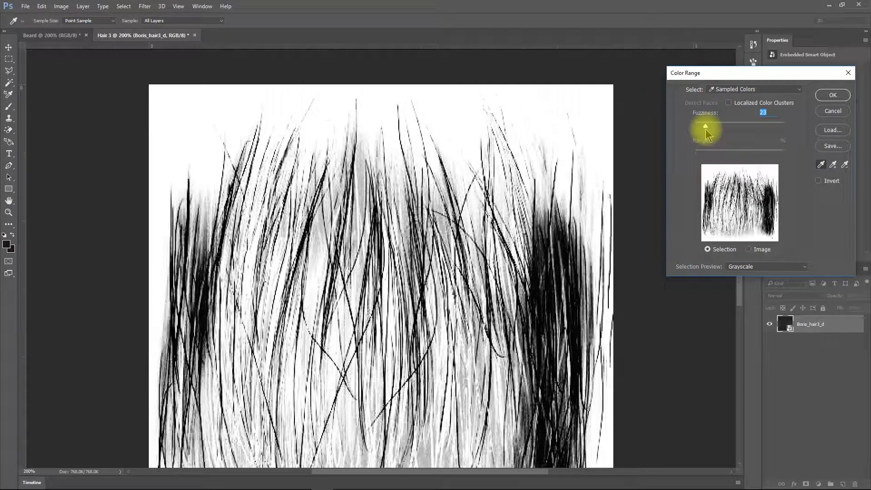
click(822, 98)
scroll(590, 199, down, 3)
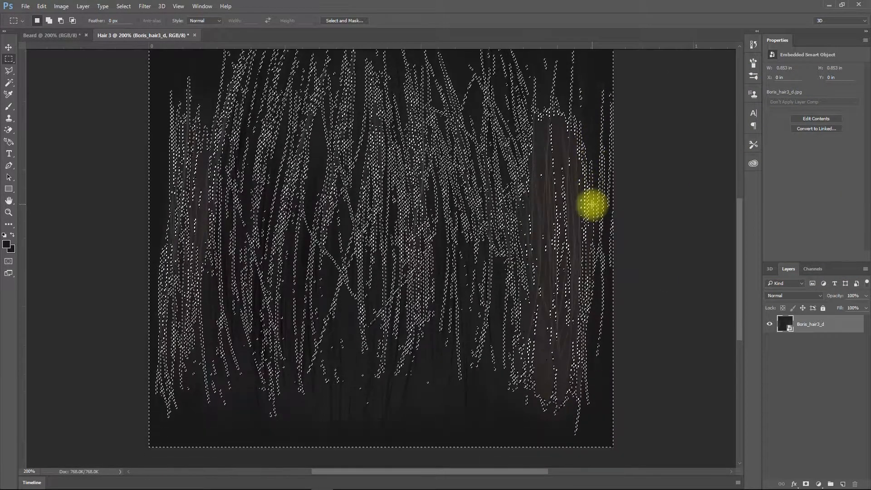
scroll(591, 204, up, 2)
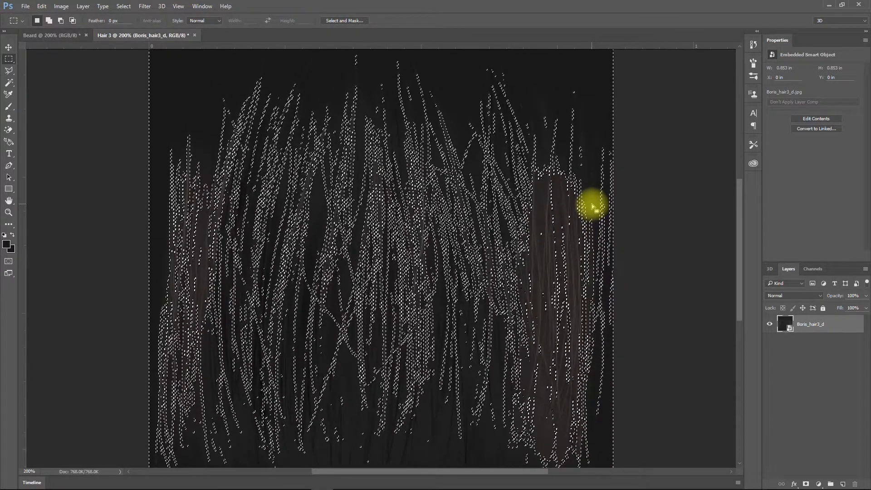
scroll(592, 207, up, 1)
scroll(592, 207, down, 1)
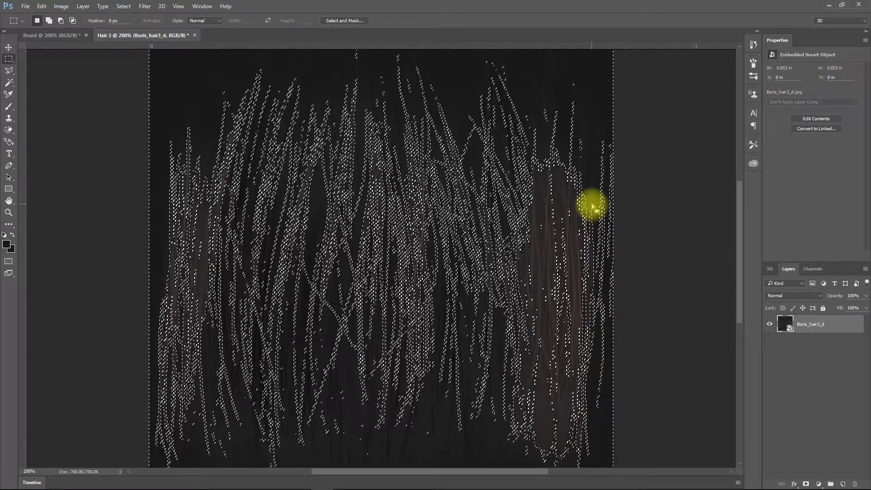
scroll(589, 200, up, 1)
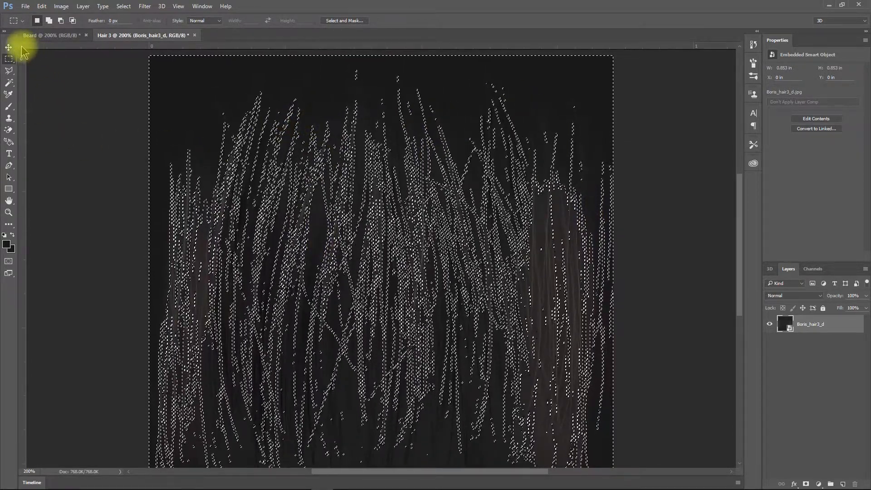
- Refine the hair selection in Select and Mask: invert it and set Contrast to 6% and Shift Edge to +42%
shift+click(339, 21)
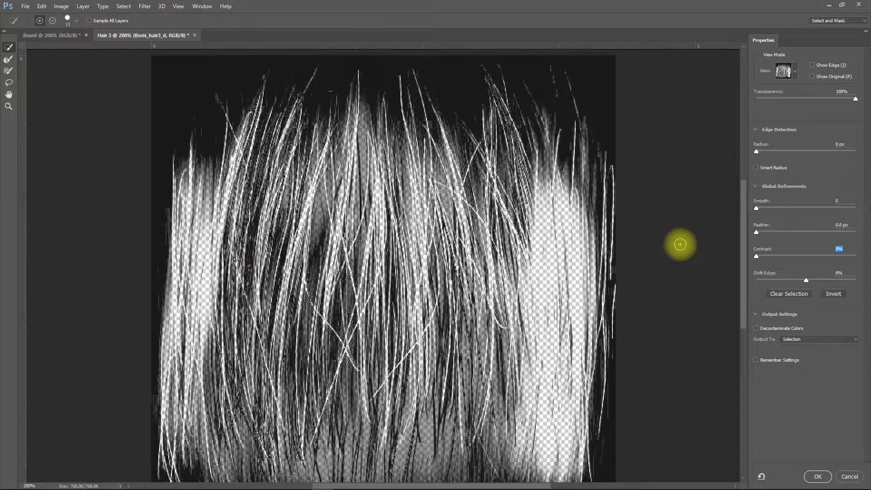
click(837, 296)
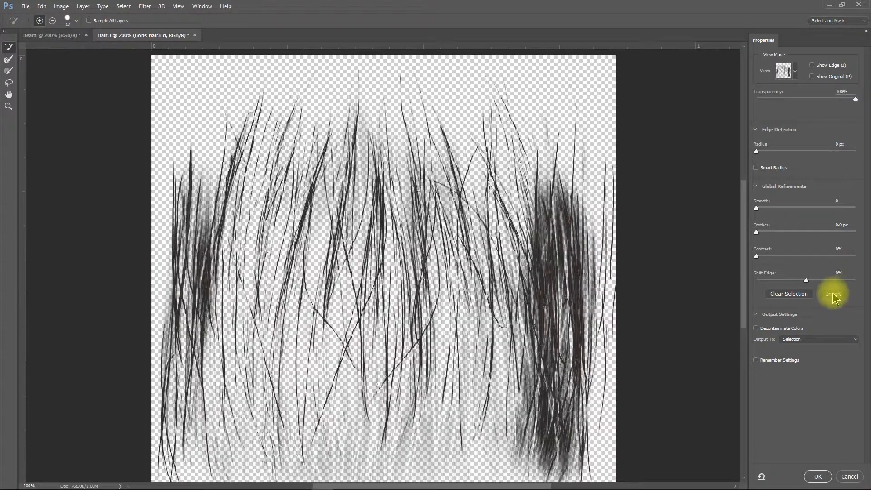
mouse_move(811, 283)
mouse_down()
mouse_move(868, 284)
mouse_move(803, 286)
mouse_move(841, 287)
mouse_move(812, 289)
mouse_up()
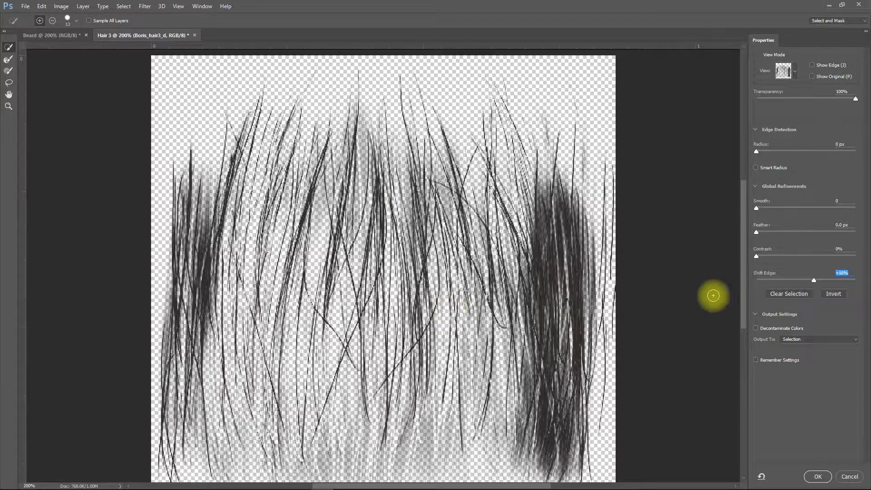
mouse_move(765, 256)
mouse_down()
mouse_move(778, 256)
mouse_move(765, 257)
mouse_up()
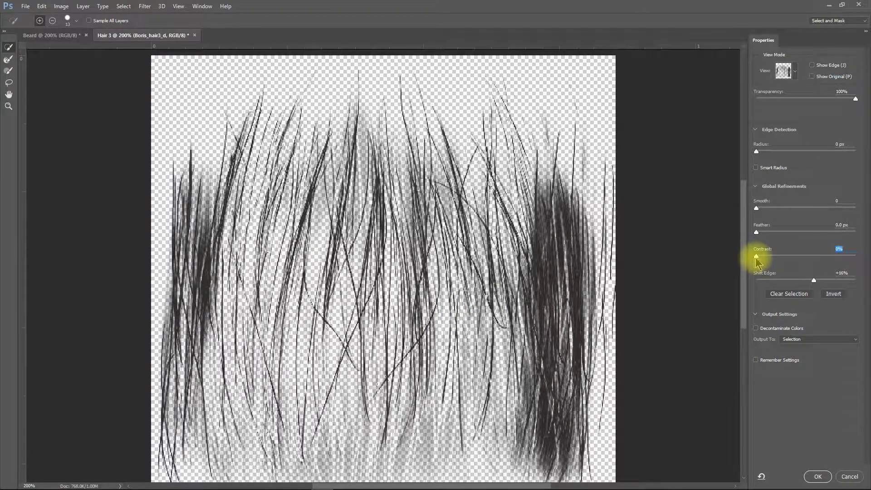
mouse_move(765, 260)
mouse_down()
mouse_move(778, 256)
mouse_move(765, 260)
mouse_up()
mouse_move(814, 281)
mouse_down()
mouse_move(834, 282)
mouse_move(827, 282)
mouse_up()
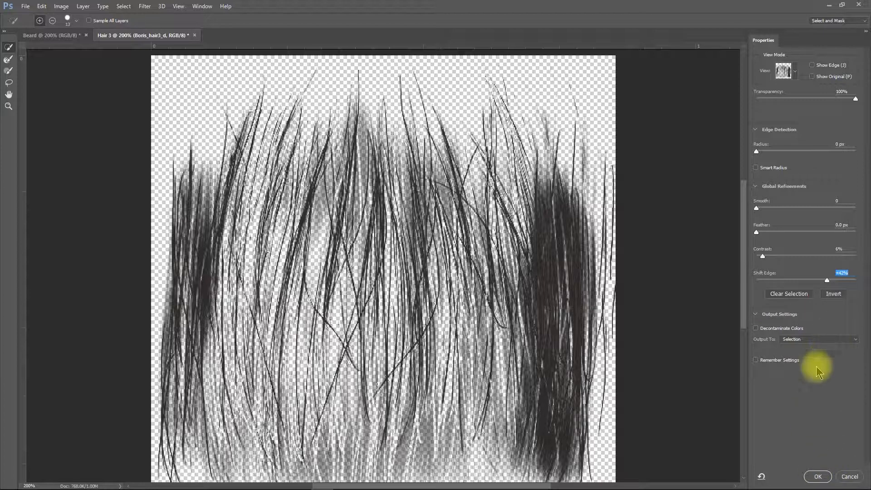
- Output the refined hair selection to a new layer with a layer mask
click(799, 349)
click(791, 359)
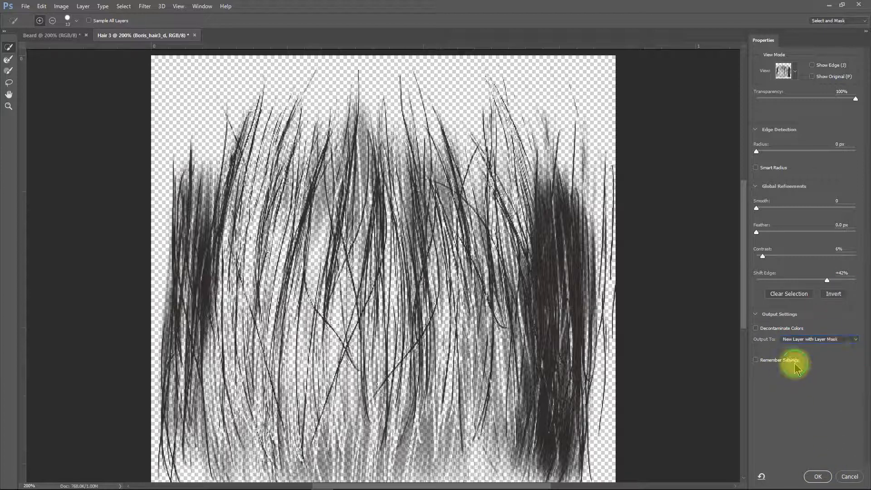
click(818, 476)
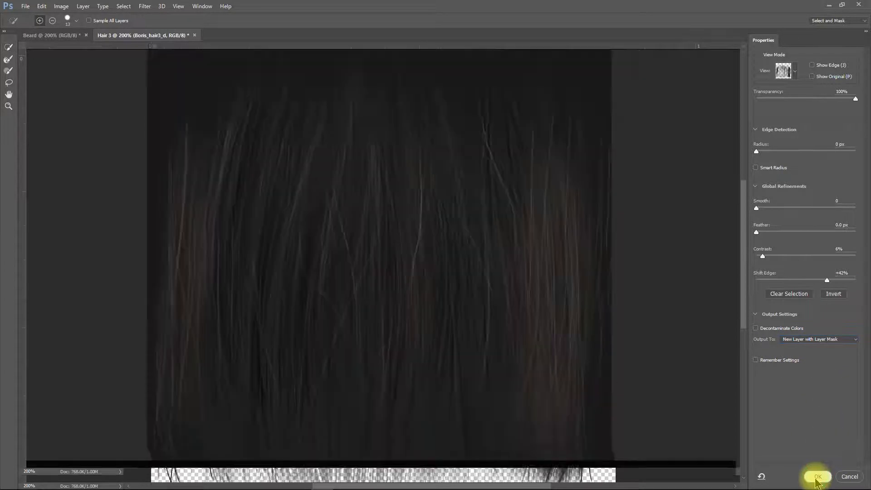
scroll(644, 311, down, 2)
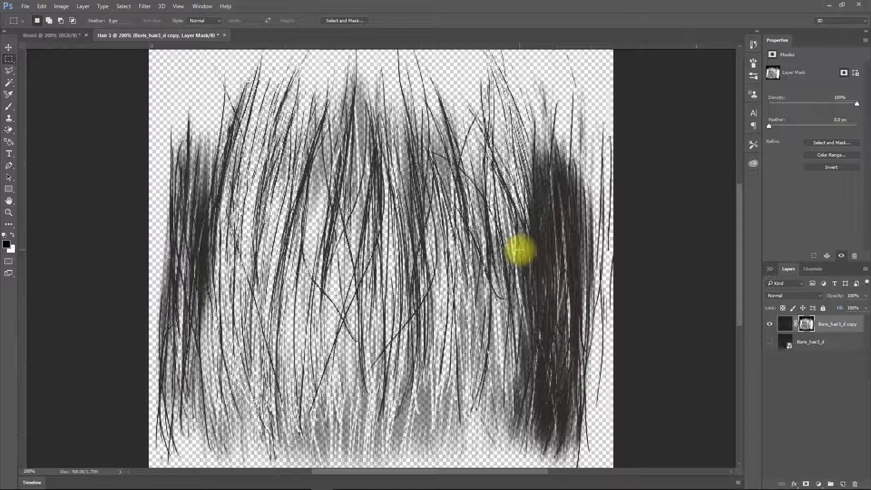
- Add a Hue/Saturation adjustment layer above the masked hair copy with Lightness at 0, and deselect the layers
click(83, 7)
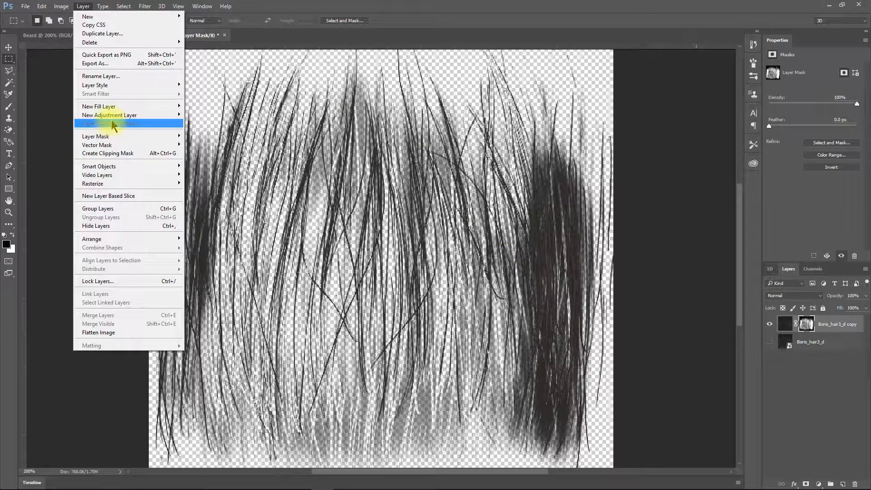
mouse_move(117, 117)
click(210, 162)
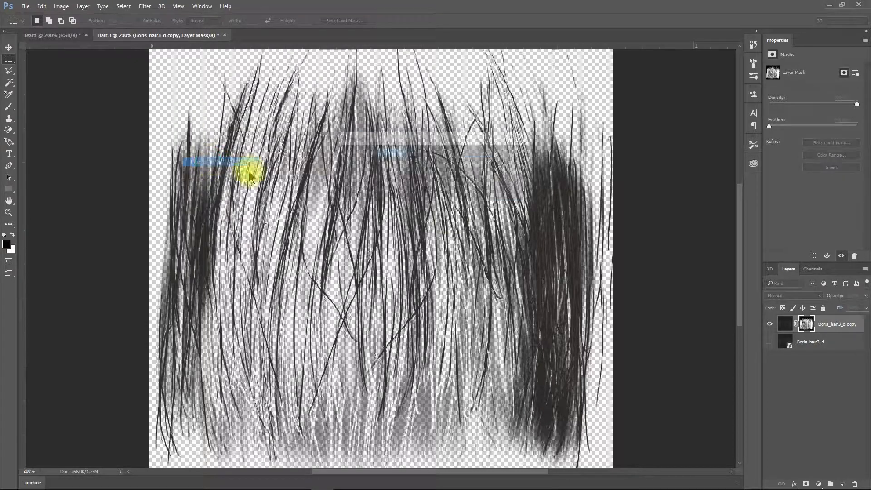
click(514, 155)
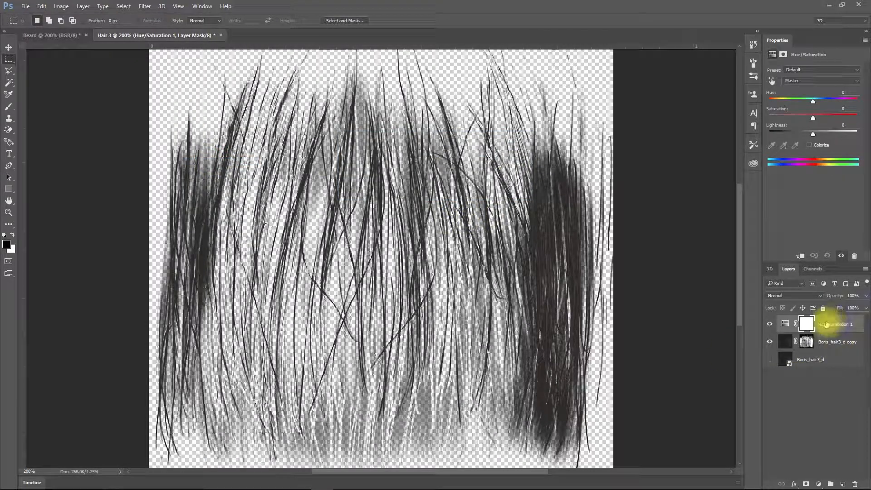
mouse_move(813, 134)
mouse_down()
mouse_move(774, 137)
mouse_move(810, 133)
mouse_up()
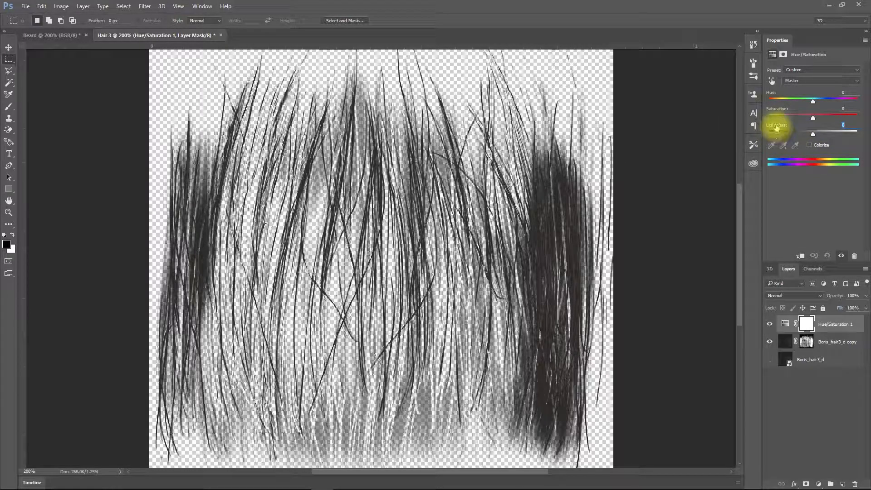
click(838, 425)
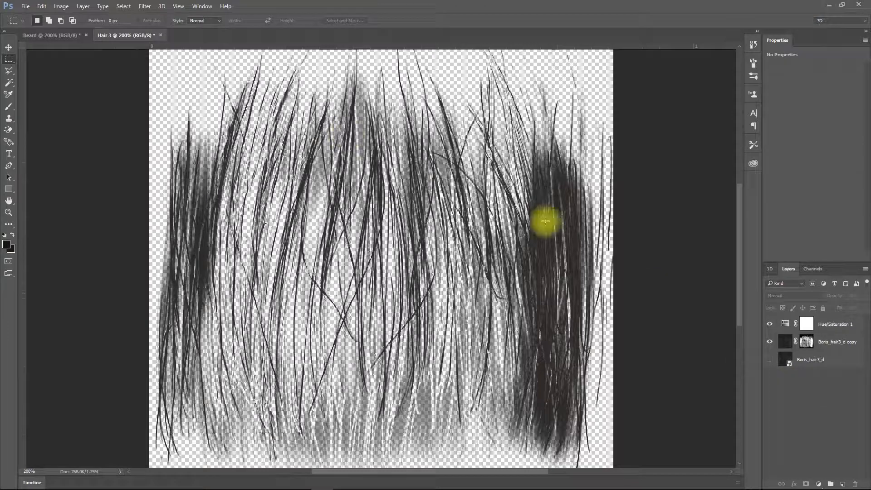
- Export the hair image as the PNG "New Hair 3" into the Hair folder of Tutorials > New Daz To E3D Color Range
click(26, 7)
mouse_move(55, 136)
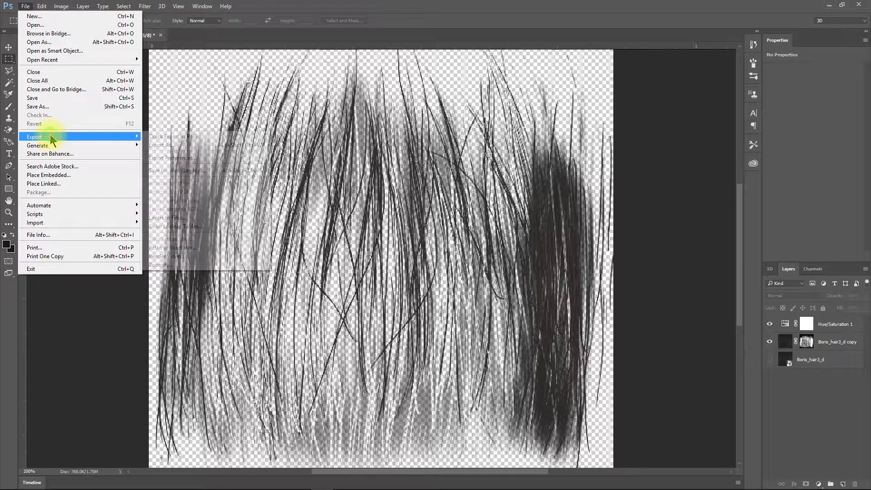
click(159, 145)
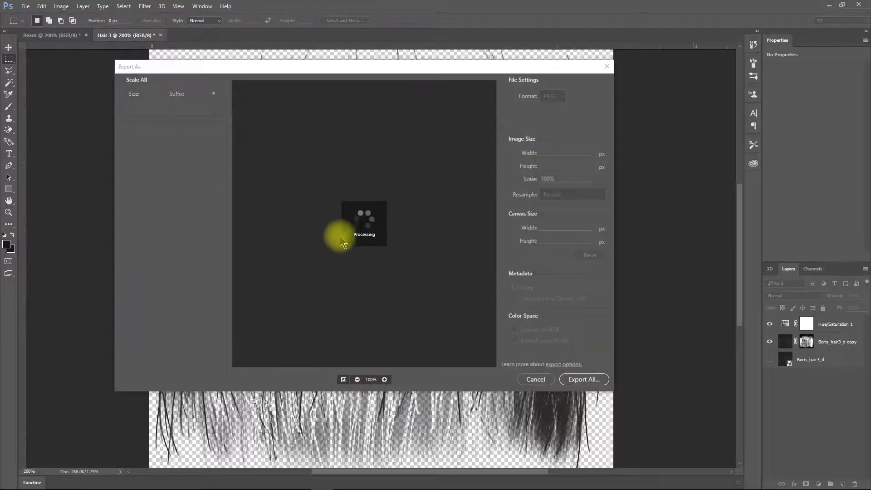
click(585, 381)
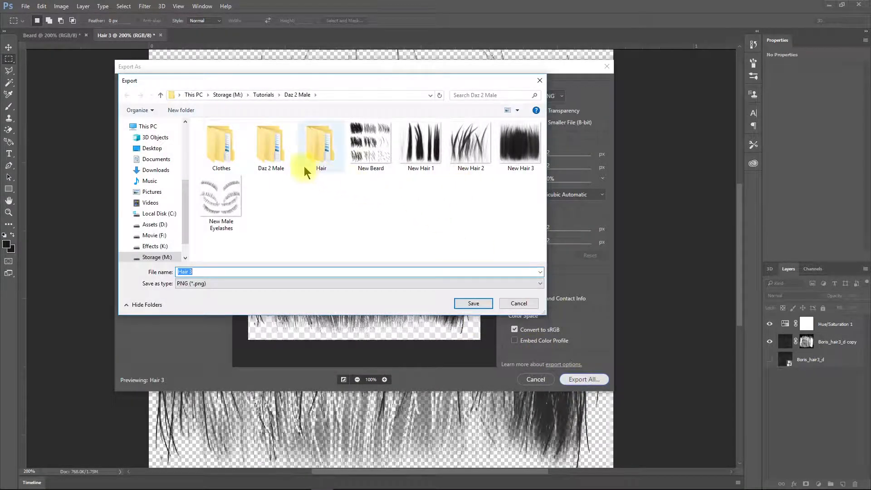
click(262, 95)
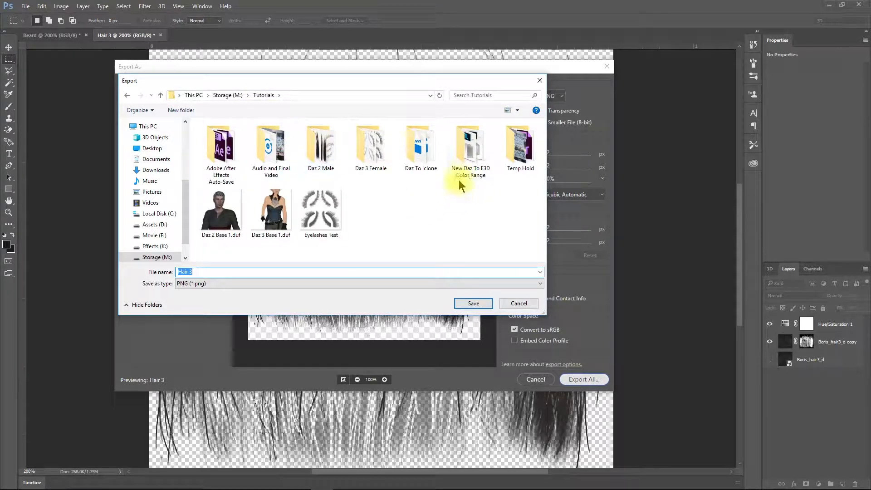
double_click(469, 150)
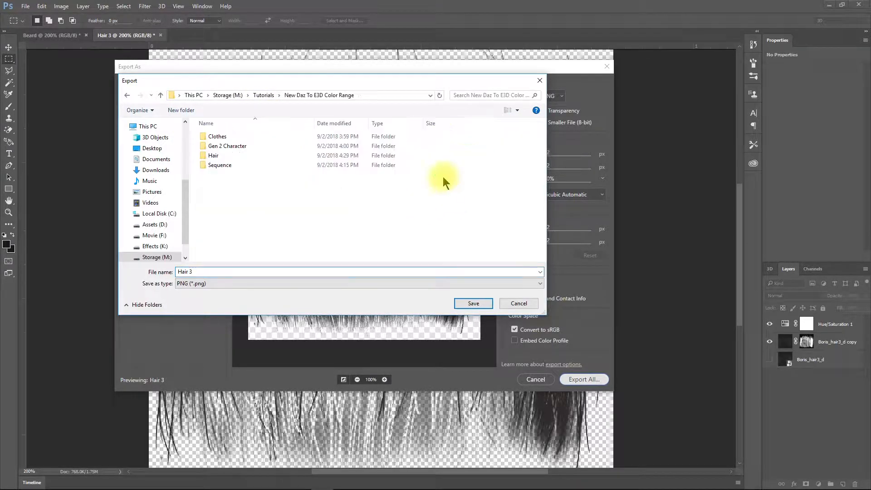
double_click(245, 156)
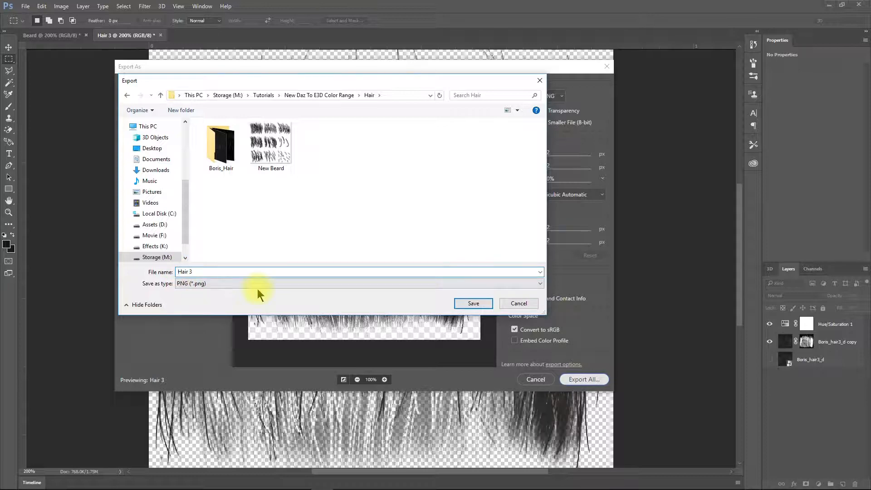
text(New)
click(470, 304)
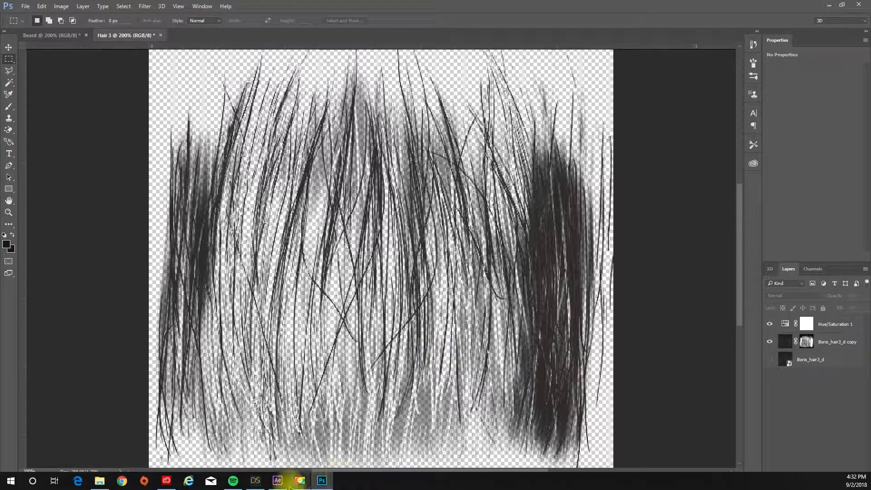
- Switch to the Element Scene Setup and replace the hair3 material's diffuse texture with New Hair 3.png from the New Daz To E3D Color Range Hair folder
click(273, 486)
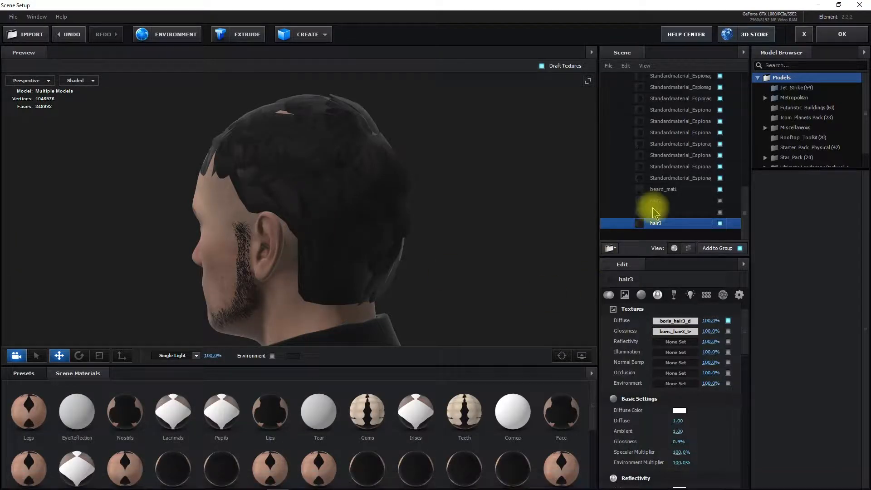
click(676, 323)
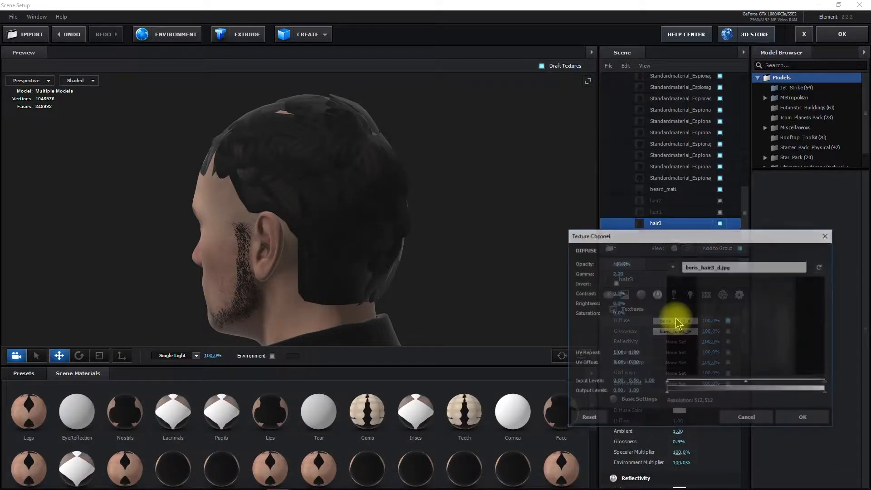
click(719, 268)
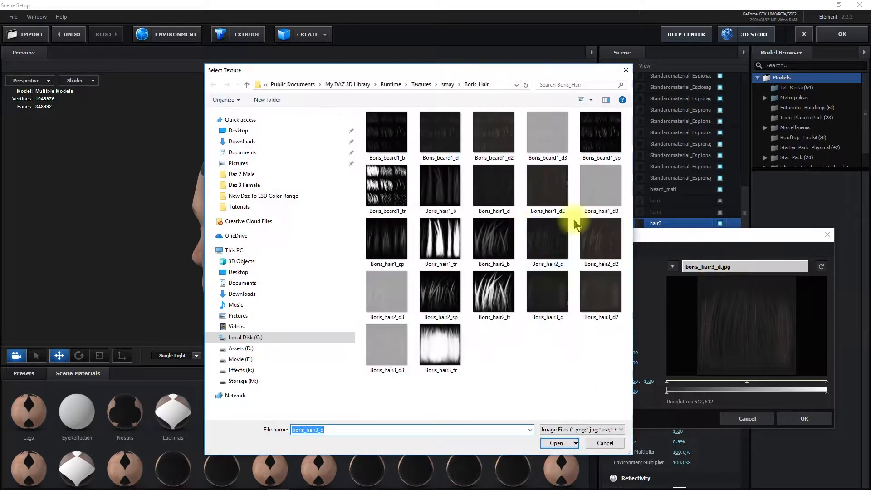
click(240, 381)
scroll(399, 345, down, 10)
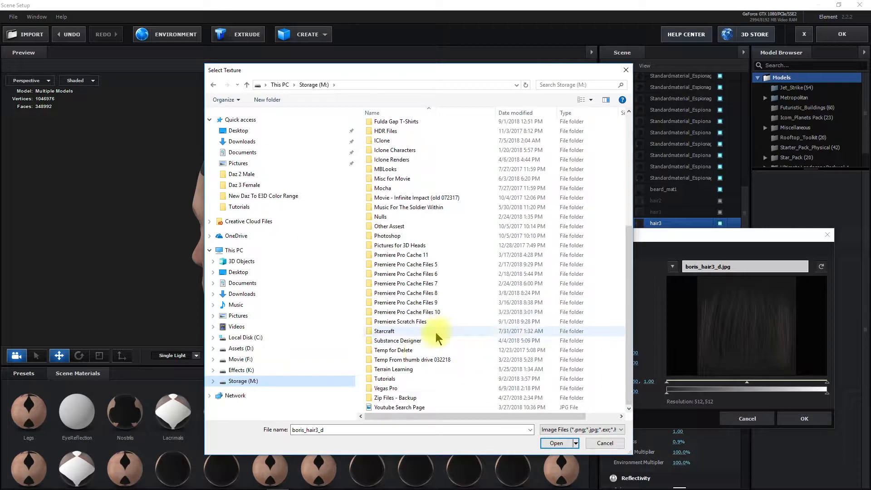
double_click(385, 378)
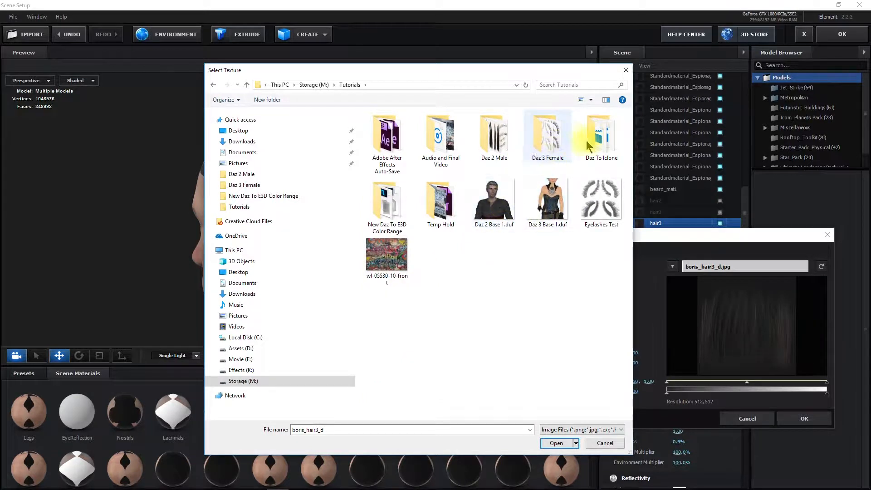
double_click(385, 205)
double_click(381, 146)
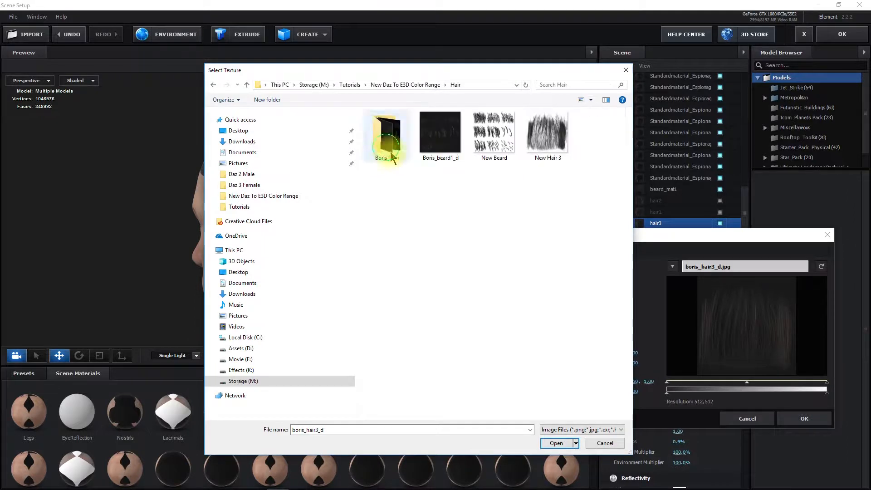
click(549, 143)
click(557, 443)
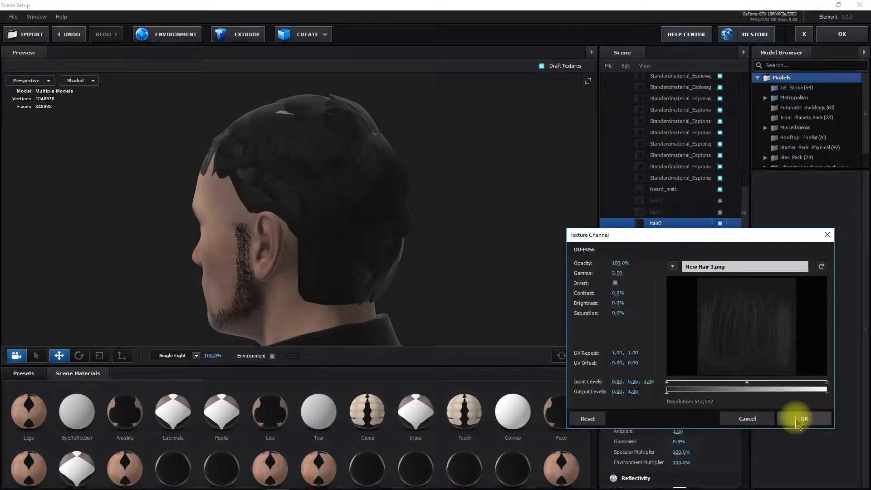
click(803, 422)
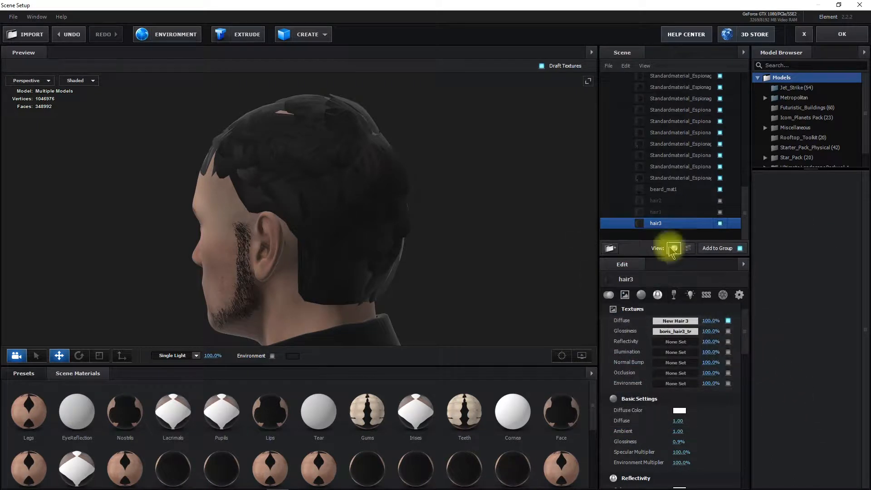
- Set the hair3 material's Alpha Threshold to about 0.05, checking the hair from the front and above
click(740, 297)
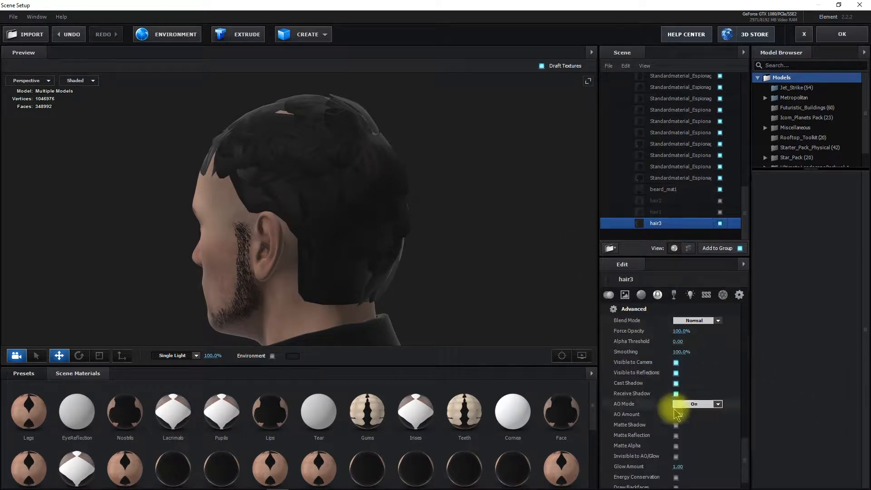
mouse_move(678, 341)
mouse_down()
mouse_move(705, 349)
mouse_move(690, 349)
mouse_up()
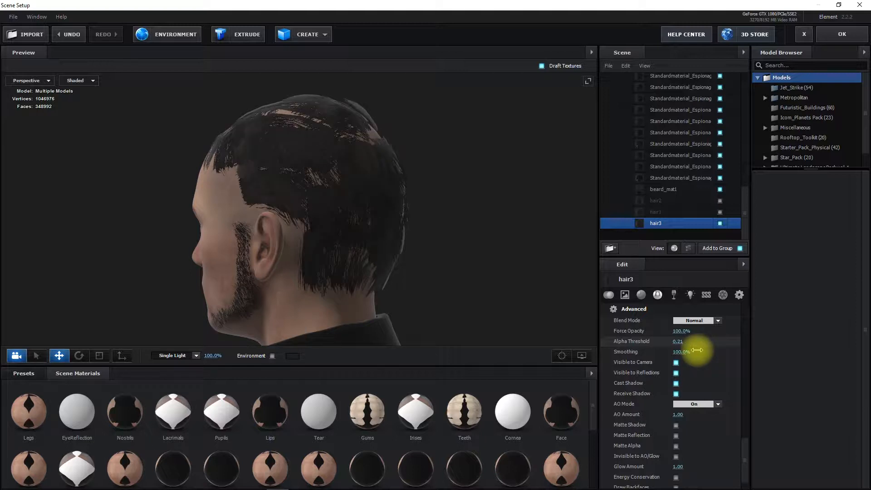
drag(315, 230, 538, 287)
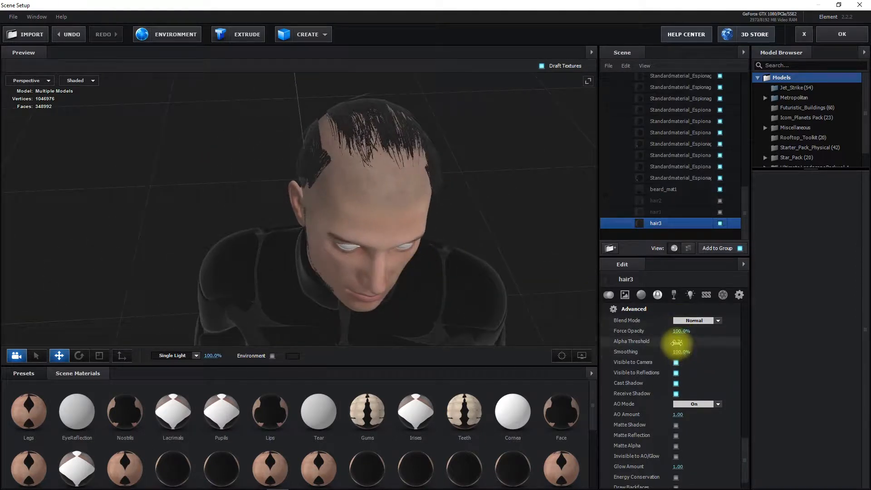
drag(675, 343, 666, 347)
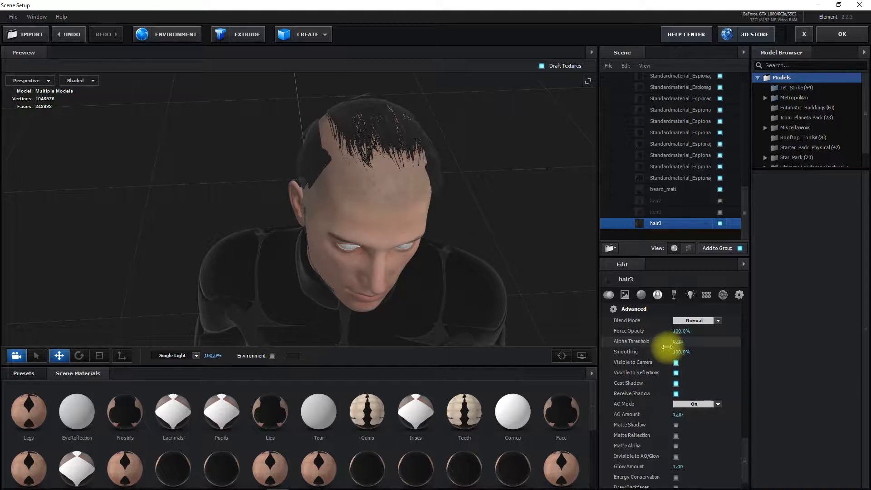
drag(666, 347, 665, 347)
drag(346, 244, 290, 233)
- Enable the hair2 material on the head model and bring up its texture settings
click(660, 202)
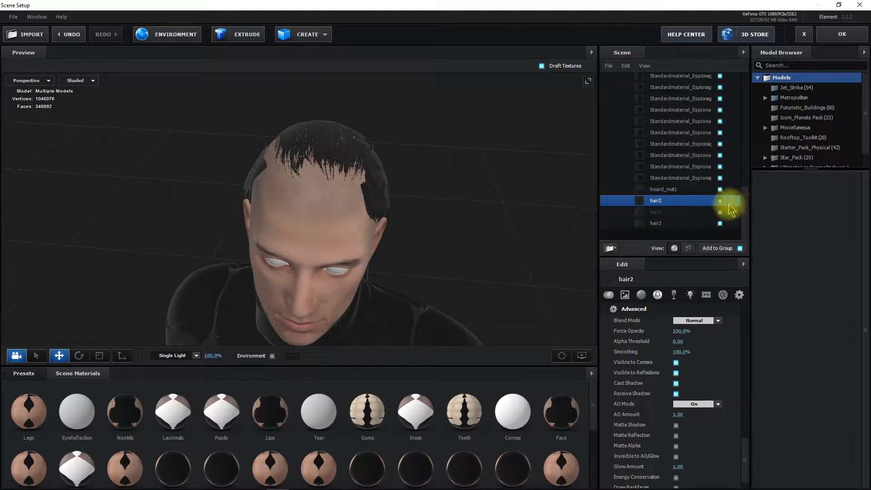
click(720, 201)
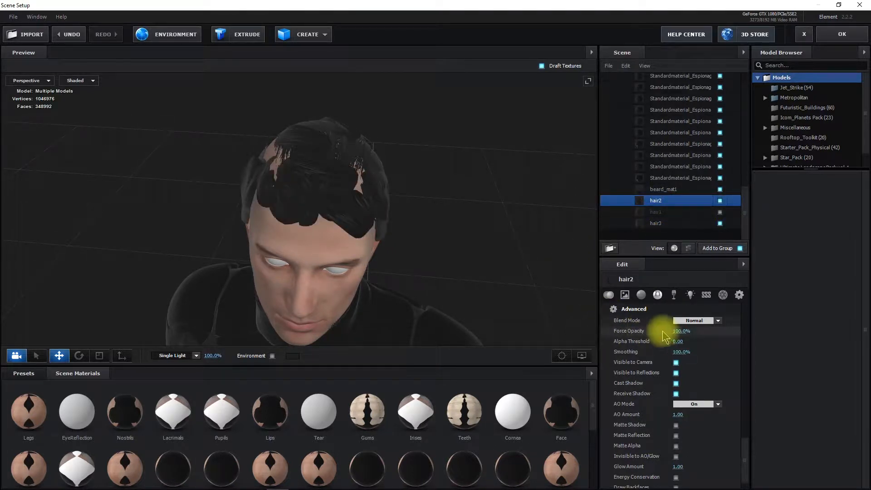
scroll(660, 330, up, 2)
scroll(655, 330, up, 10)
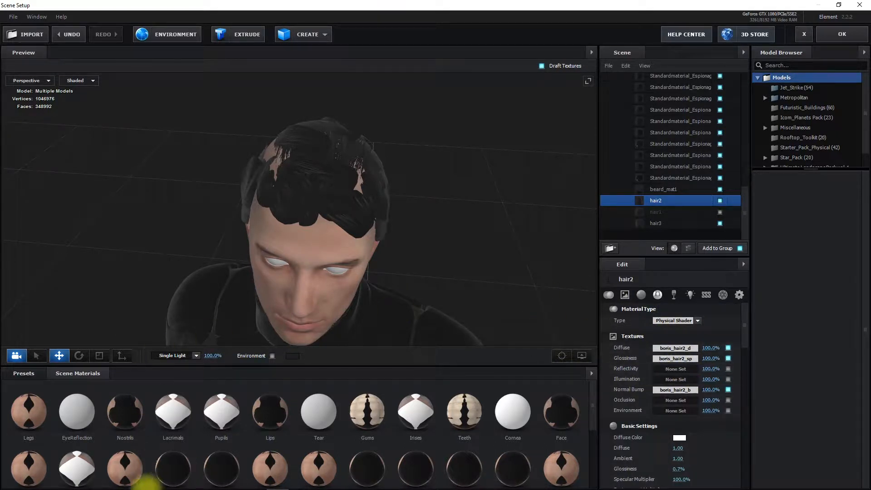
- Switch to Photoshop and create a transparent 512 x 512 pixel document named Hair 2
mouse_move(134, 486)
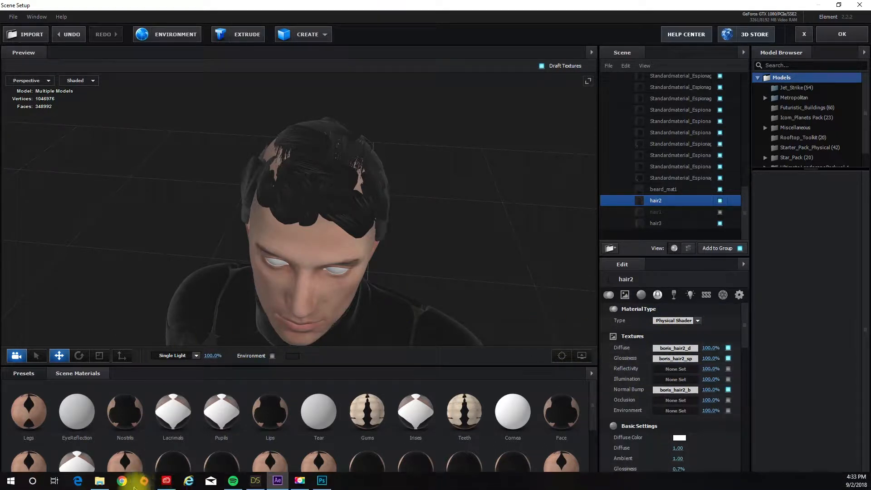
click(322, 481)
key(space)
click(25, 6)
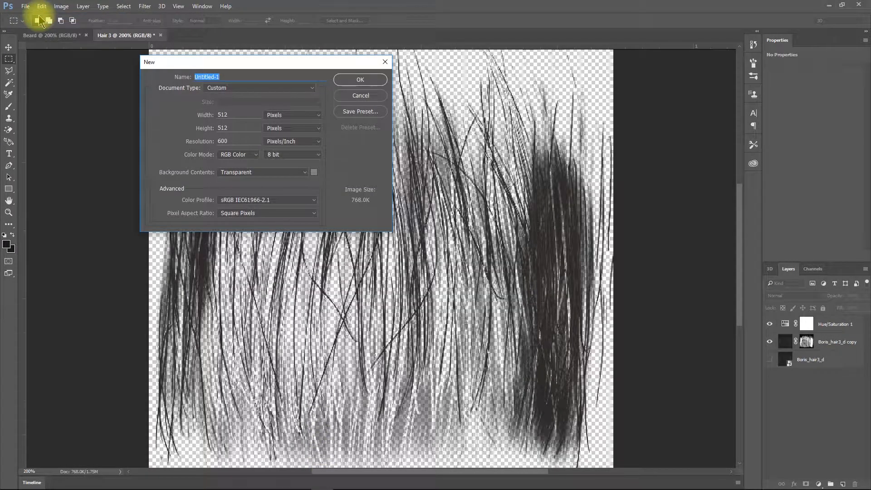
text(Hair 2)
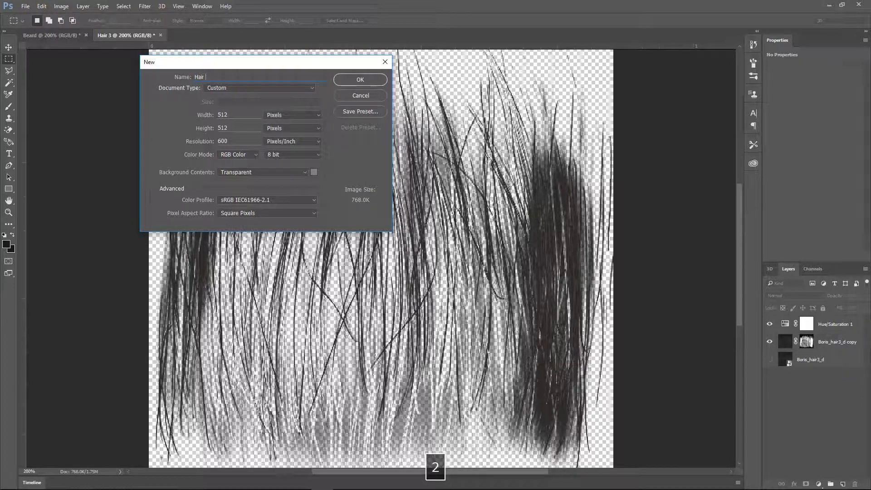
click(360, 80)
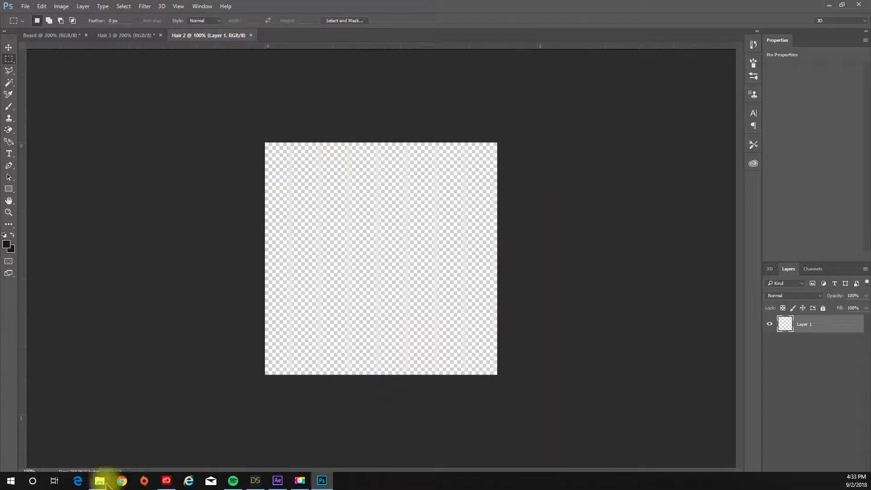
- Place the Boris_hair2_d image from the Boris_Hair folder into the Hair 2 document
click(103, 483)
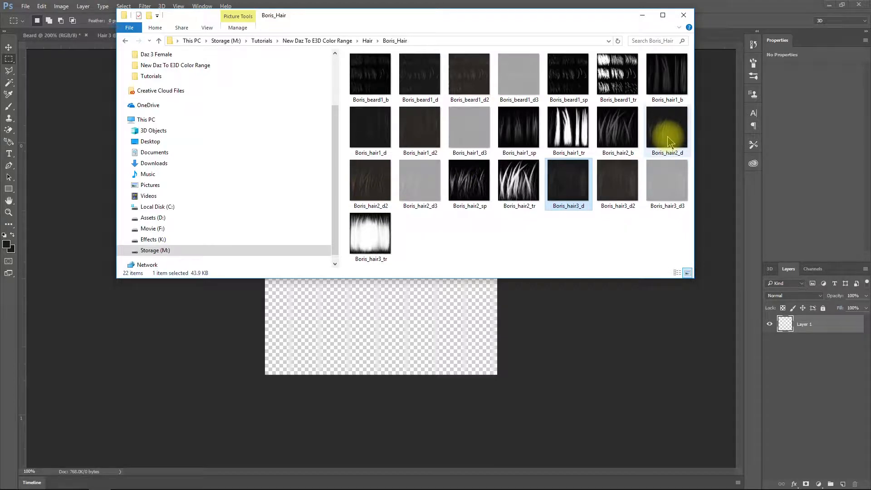
mouse_move(670, 142)
drag(670, 142, 410, 332)
key(space)
key(Return)
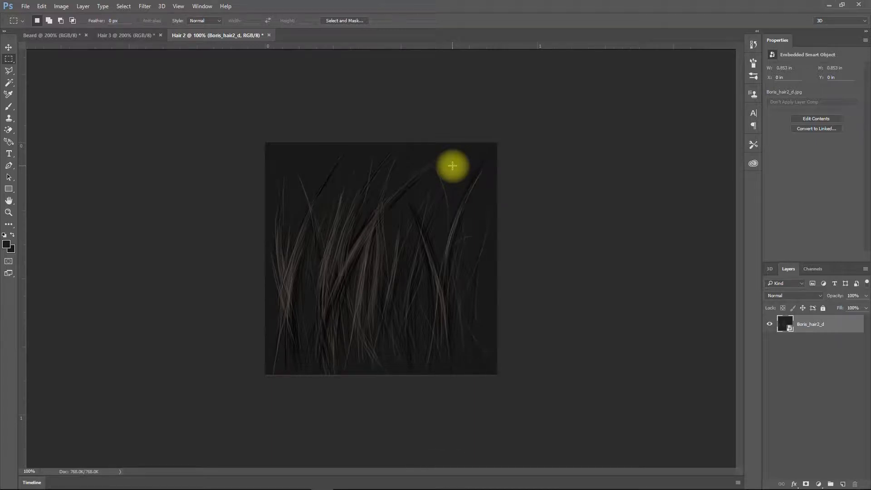
- Select the dark background around the hair strands using Color Range with sampled colors and a Fuzziness of 22
key(ctrl+equal)
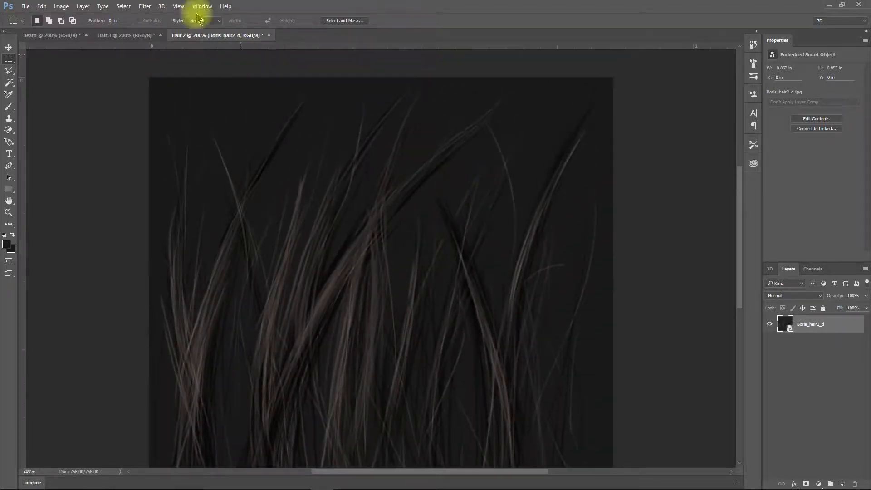
click(124, 6)
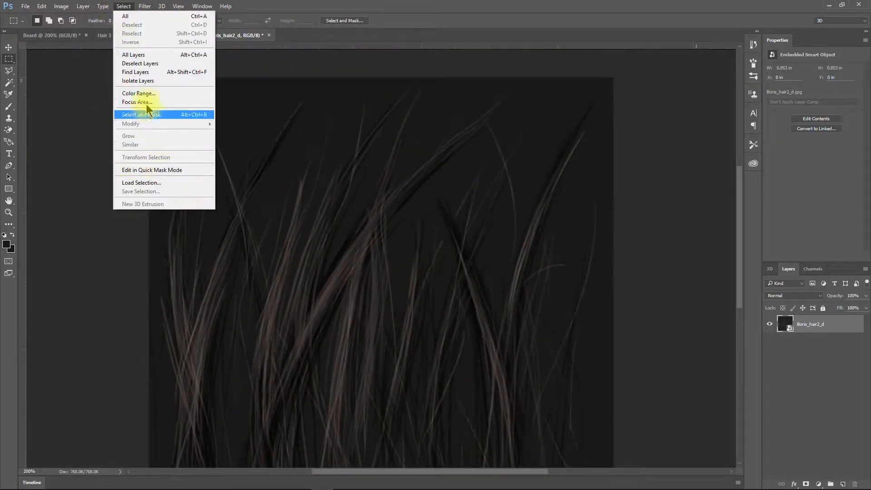
click(139, 94)
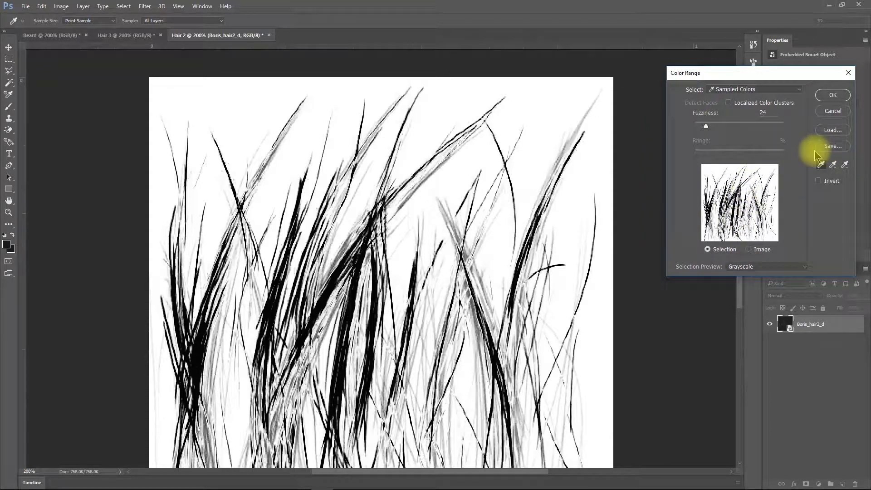
scroll(579, 191, down, 2)
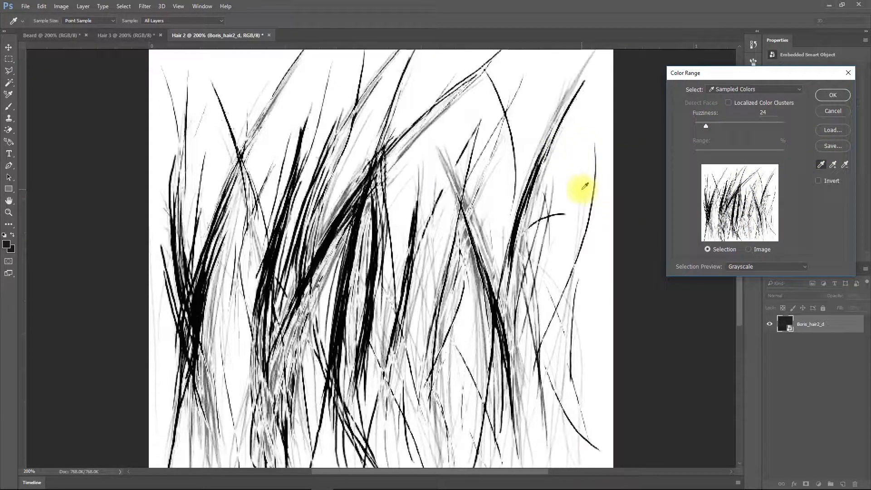
scroll(585, 186, down, 1)
mouse_move(706, 127)
mouse_down()
mouse_move(697, 127)
mouse_move(715, 129)
mouse_move(705, 132)
mouse_up()
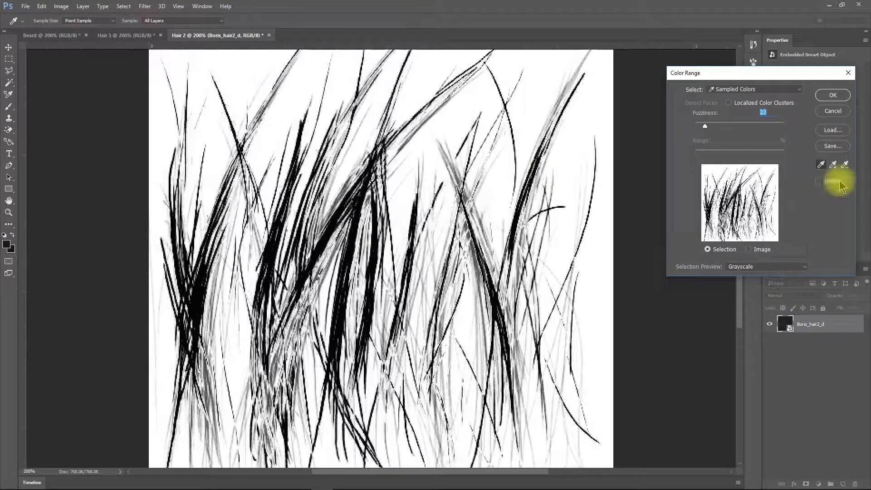
click(830, 96)
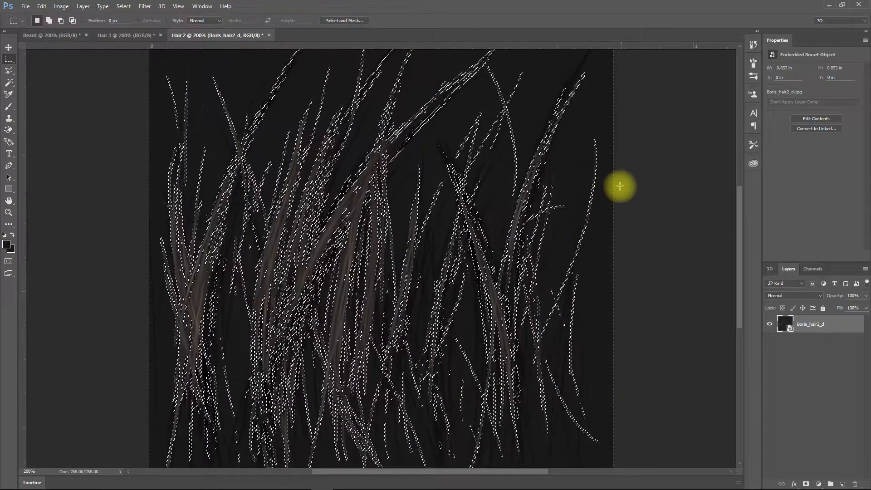
- Refine the selection in Select and Mask by inverting it, shifting the edge to +21%, and outputting to a new layer with layer mask
scroll(619, 186, down, 3)
scroll(623, 179, up, 3)
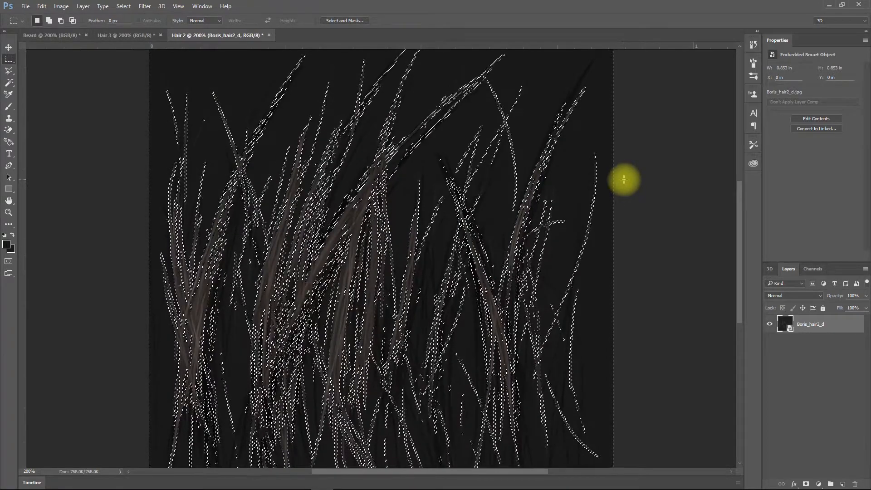
click(341, 20)
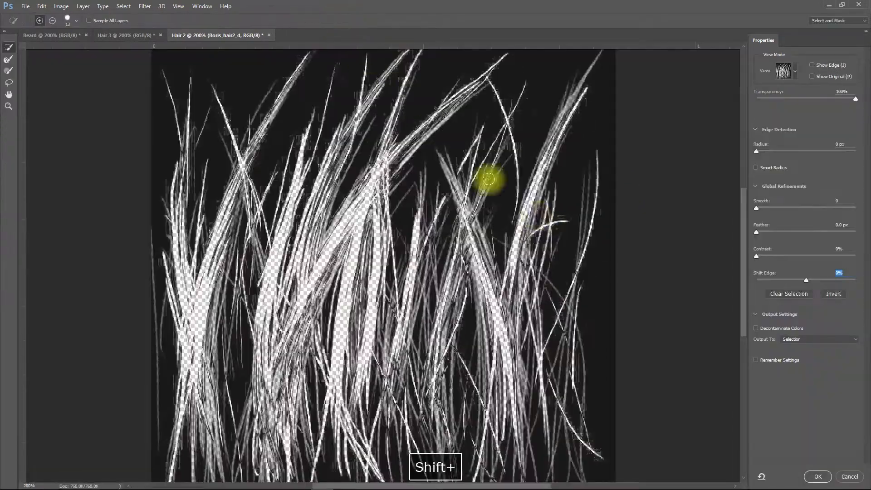
click(834, 294)
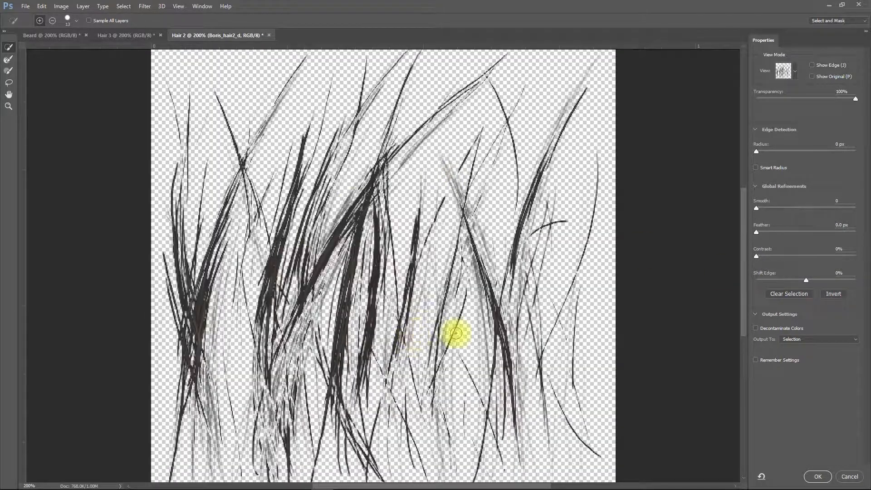
drag(806, 280, 816, 281)
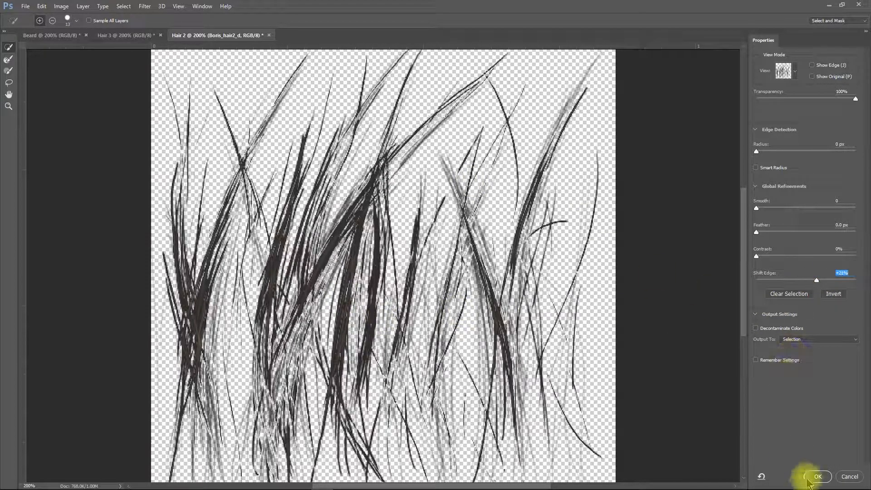
click(804, 345)
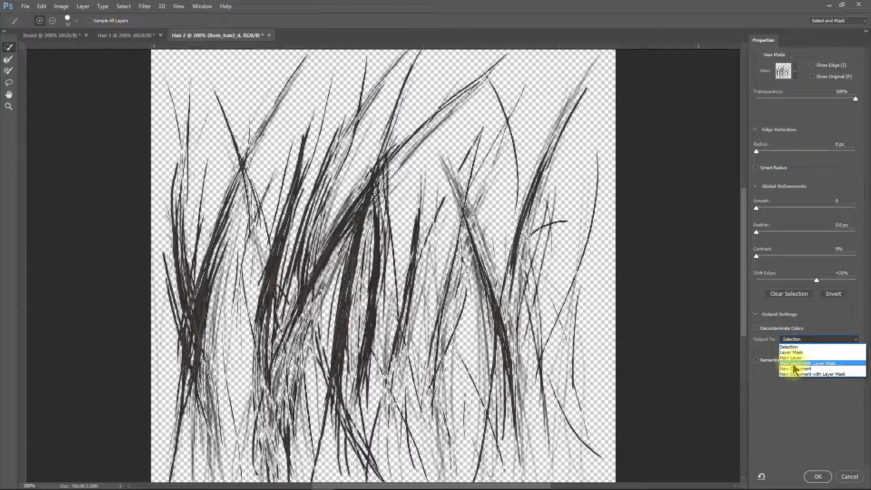
click(789, 359)
click(818, 476)
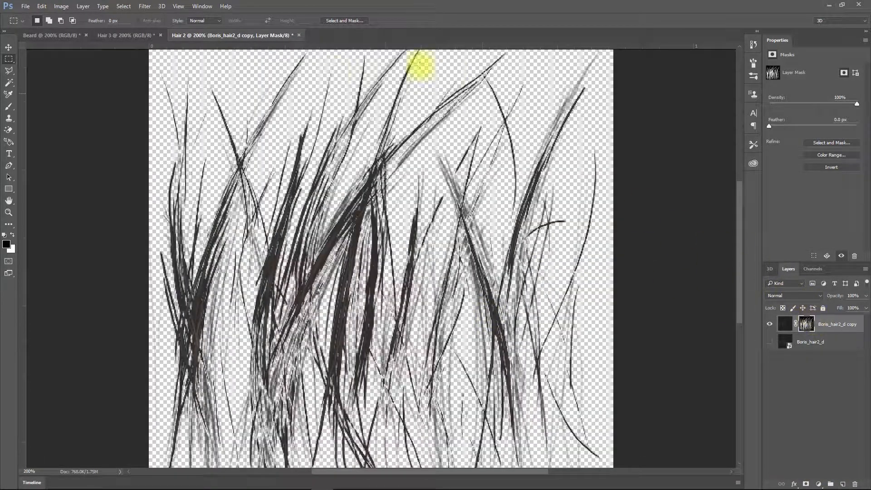
- Export the hair image as the transparent PNG "New Hair 2" into the Hair folder of Tutorials > New Daz To E3D Color Range
click(25, 7)
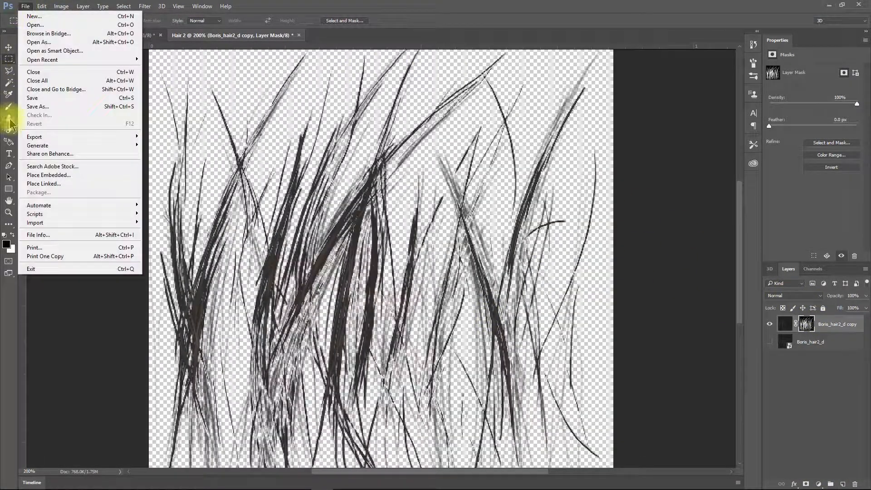
mouse_move(58, 136)
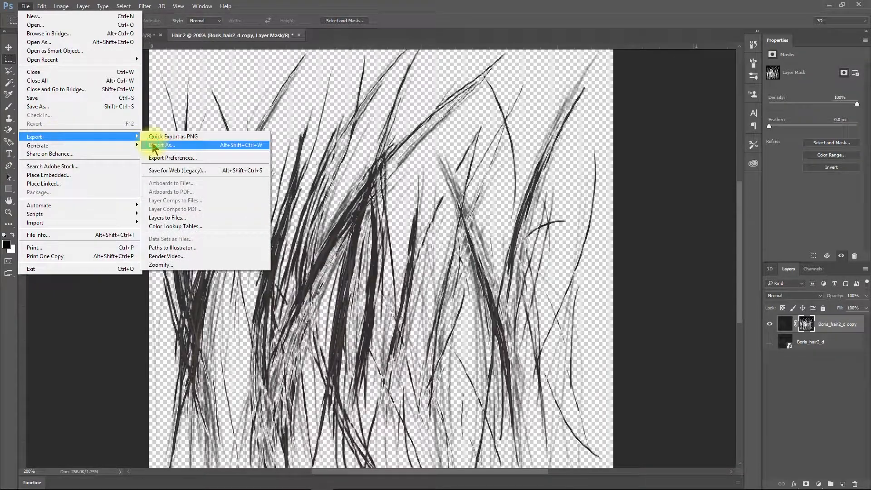
click(152, 144)
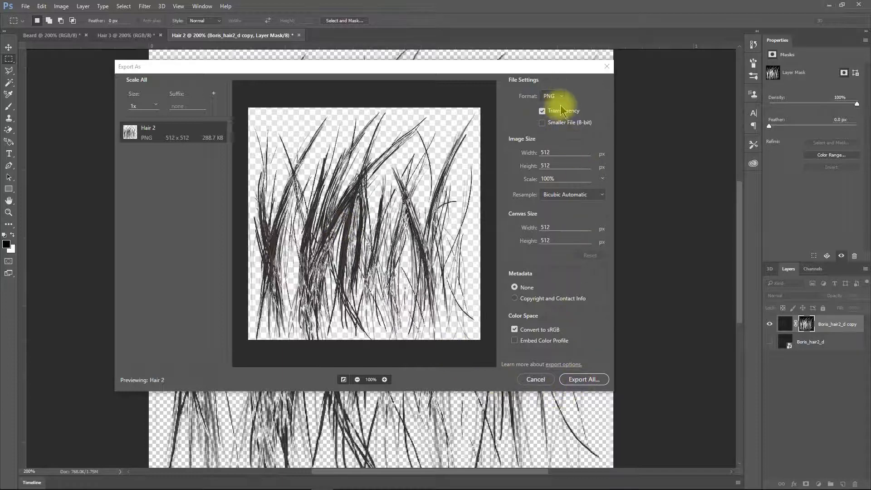
click(585, 380)
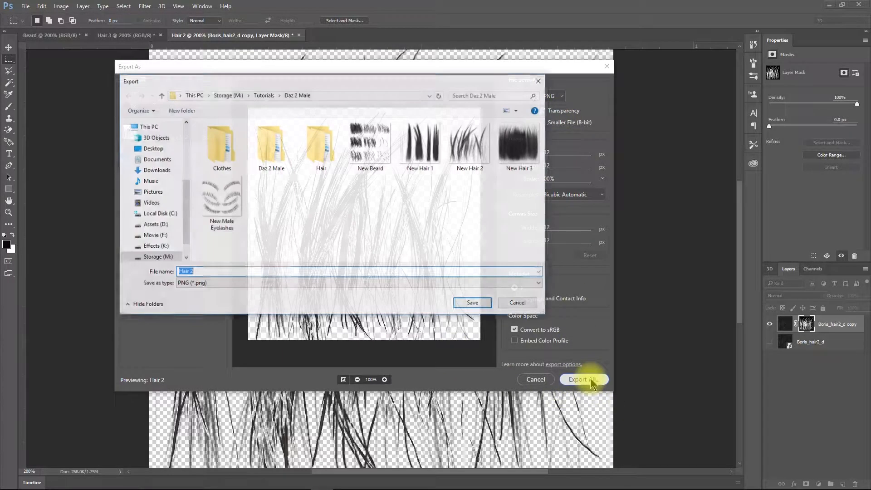
click(265, 99)
double_click(455, 156)
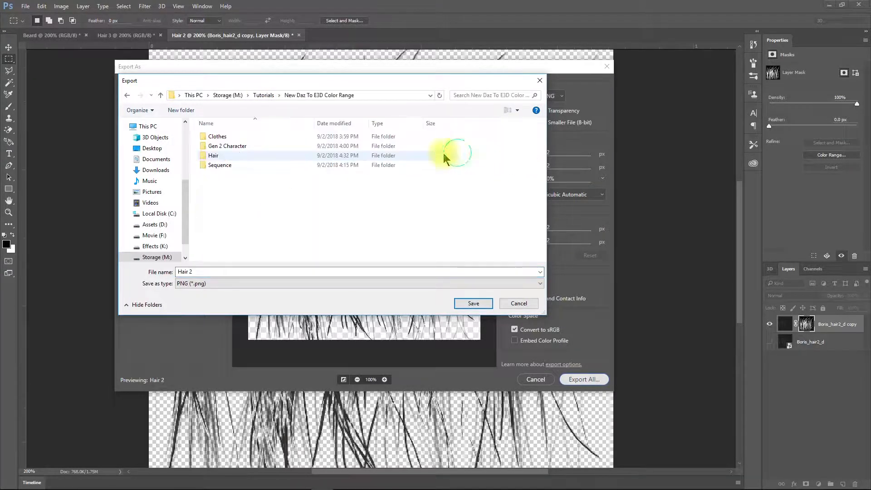
double_click(265, 157)
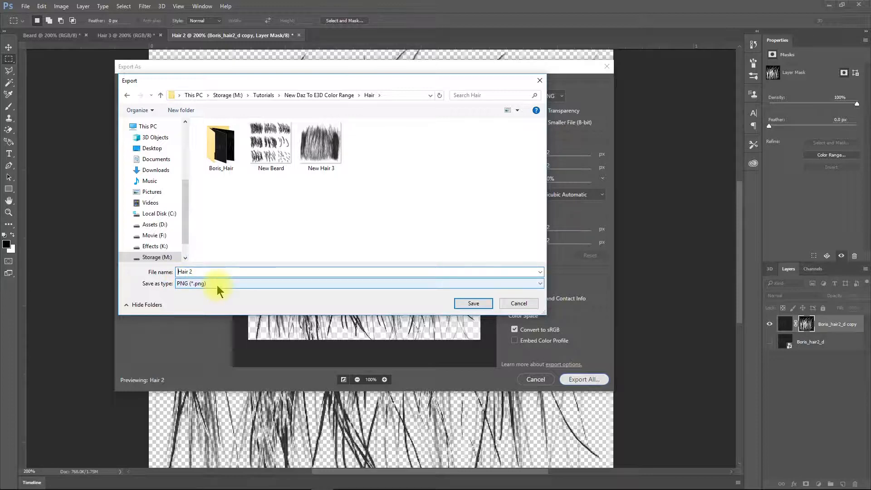
text(New)
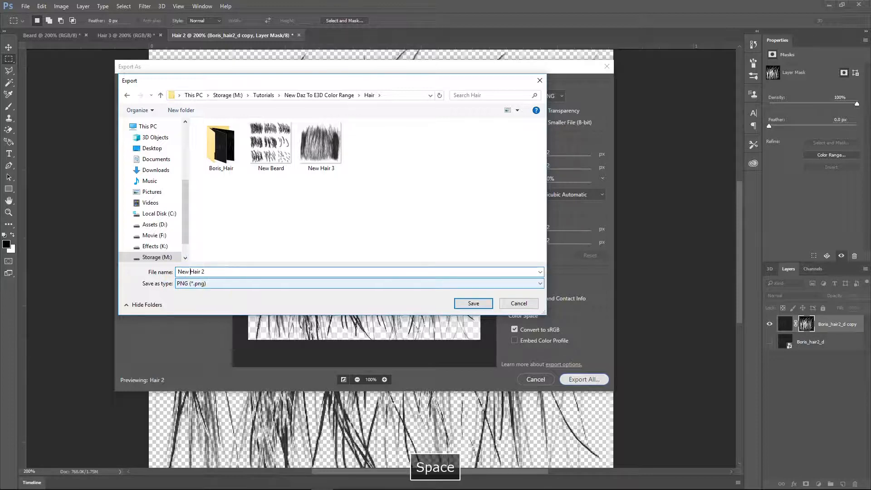
click(483, 306)
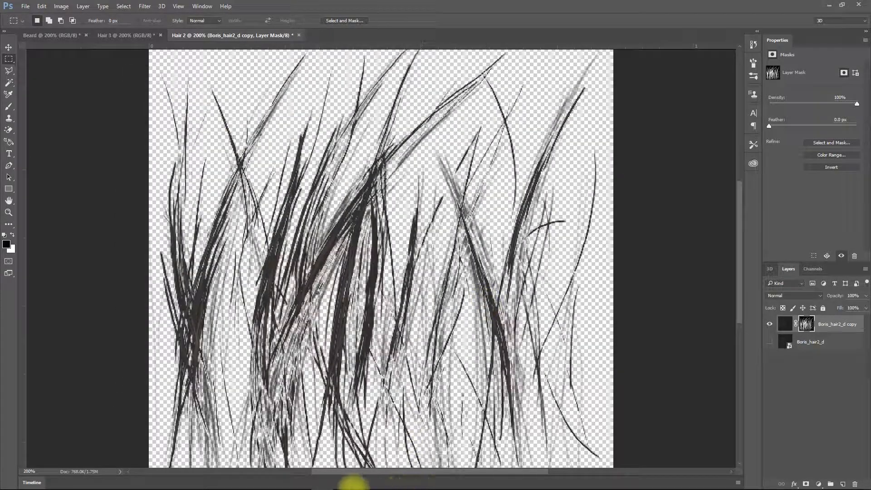
- Switch to the Element Scene Setup and replace the hair2 material's diffuse texture with New Hair 2.png from the New Daz To E3D Color Range Hair folder
click(277, 481)
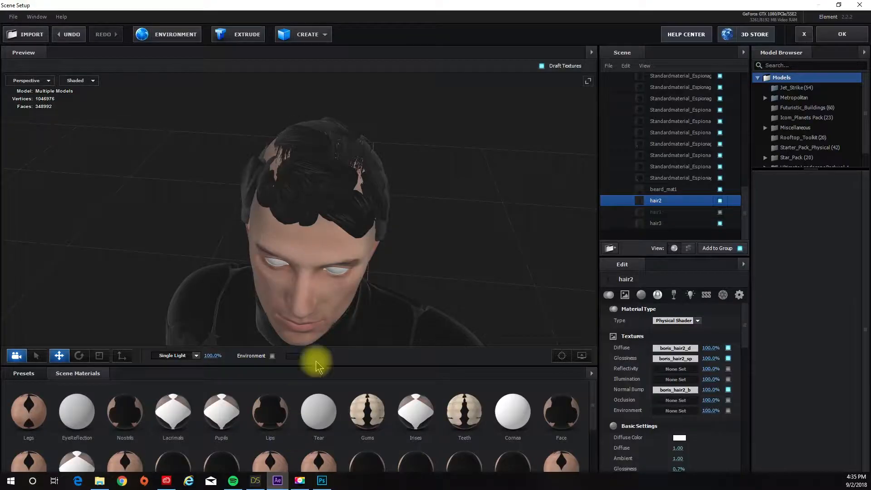
click(662, 352)
click(709, 294)
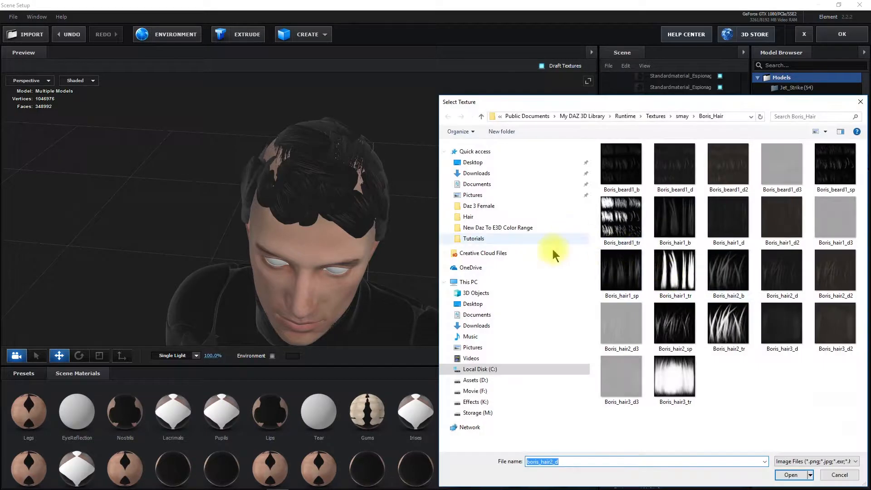
click(481, 412)
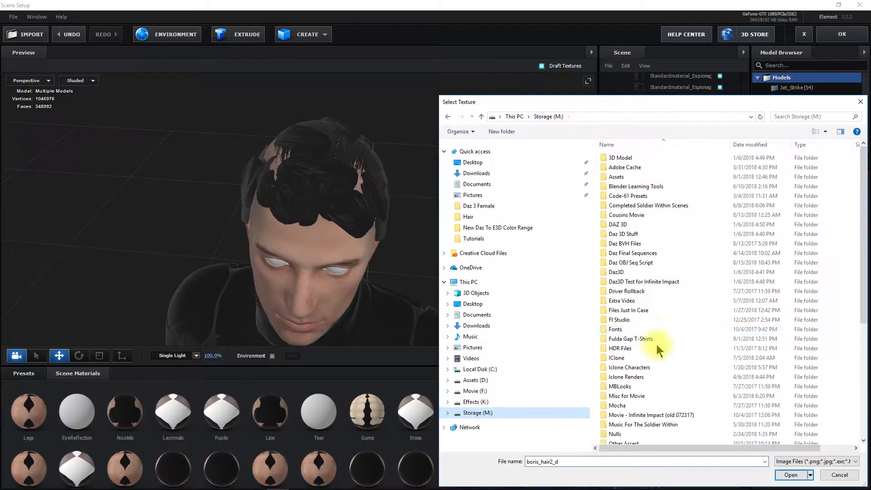
scroll(658, 349, down, 6)
click(623, 411)
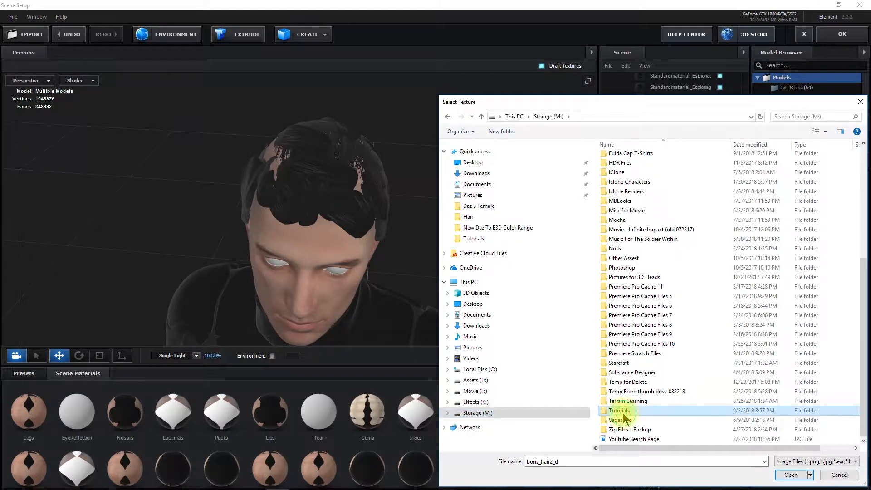
double_click(623, 411)
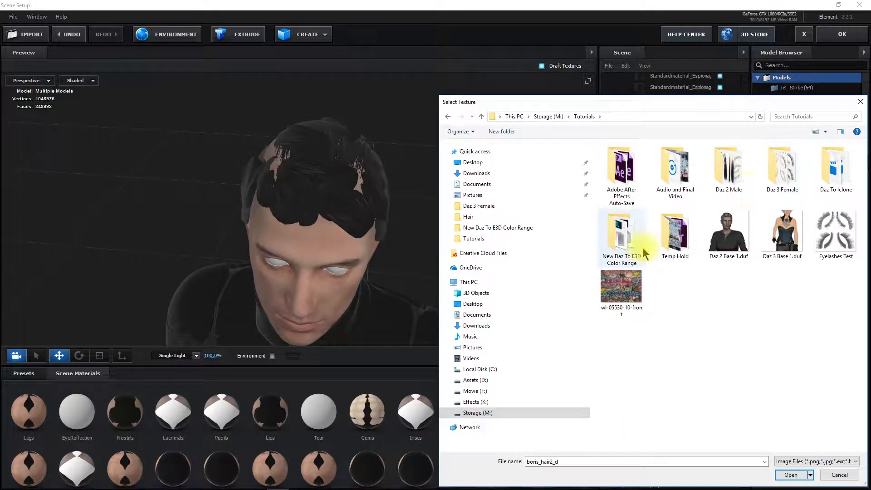
double_click(628, 245)
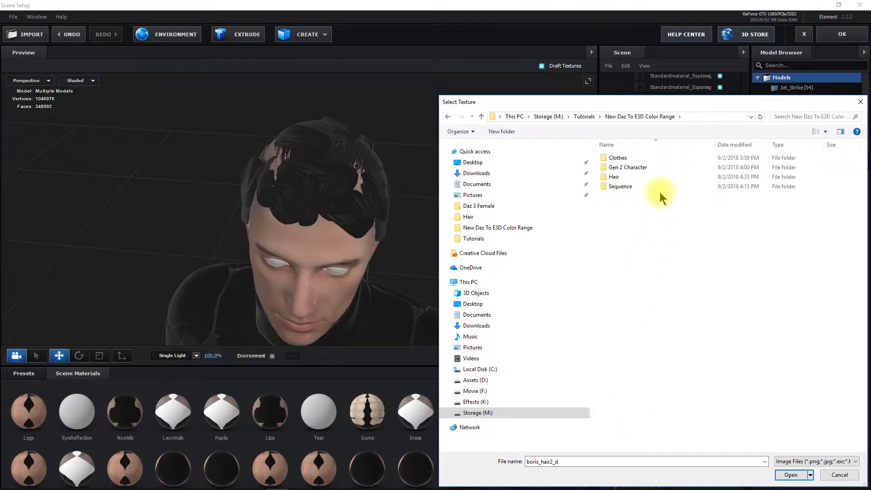
double_click(615, 177)
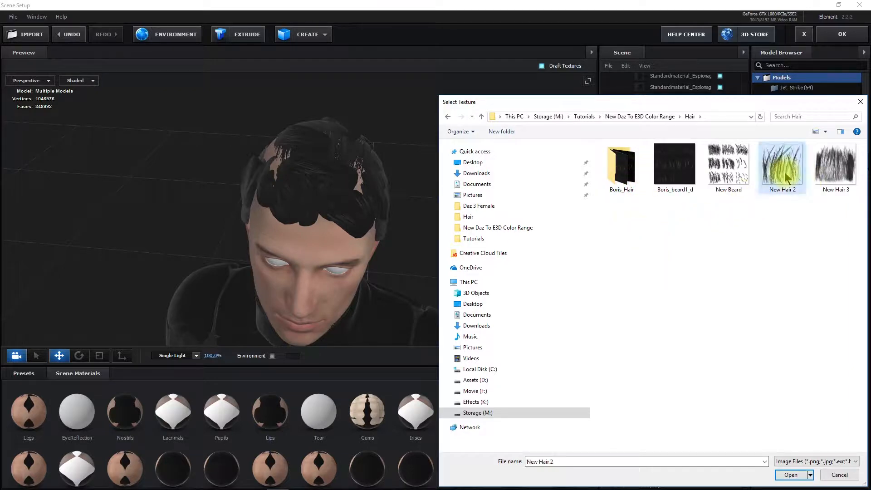
double_click(786, 177)
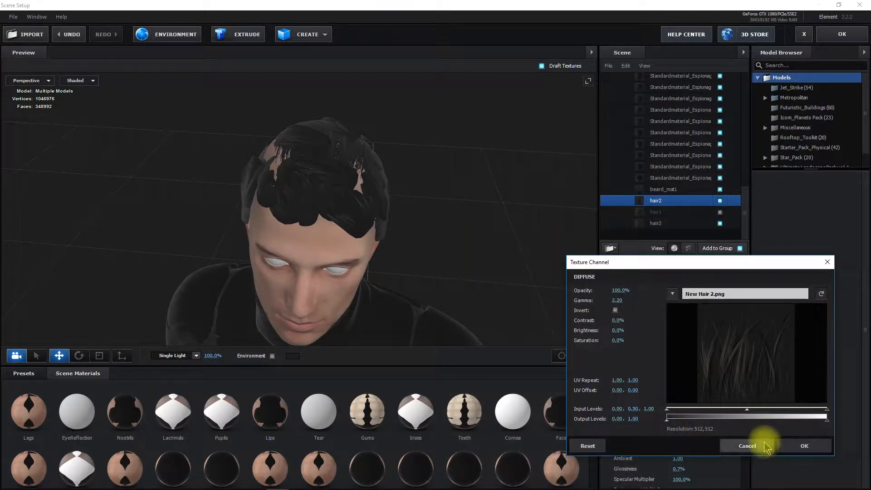
click(803, 445)
- Set the hair2 material's Alpha Threshold to 0.11 in its advanced settings and check the hair strands from several angles
click(740, 297)
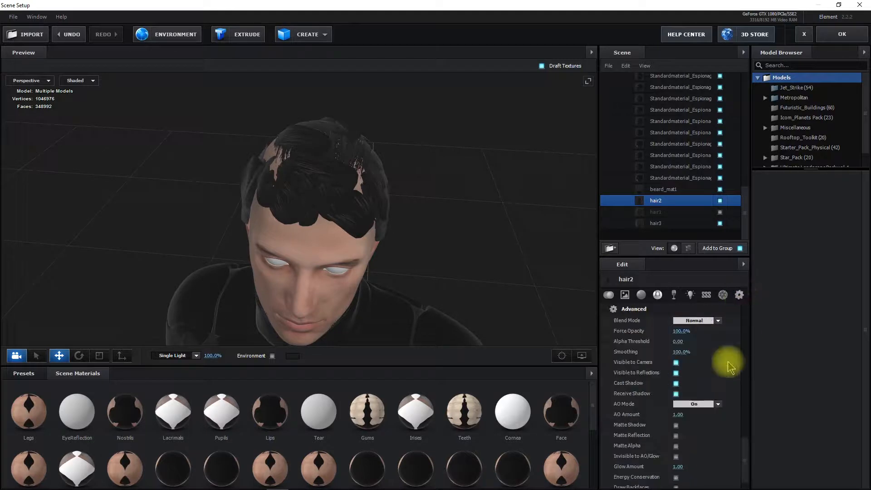
drag(677, 341, 686, 345)
scroll(465, 252, up, 8)
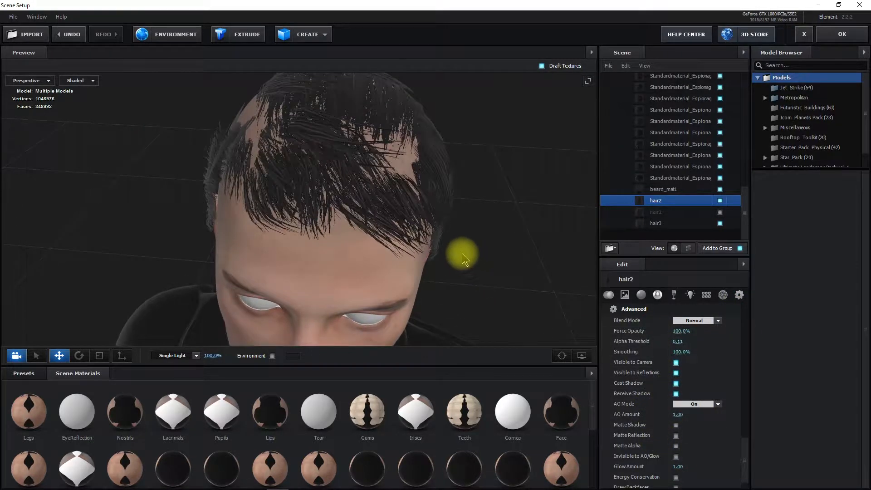
scroll(460, 270, down, 8)
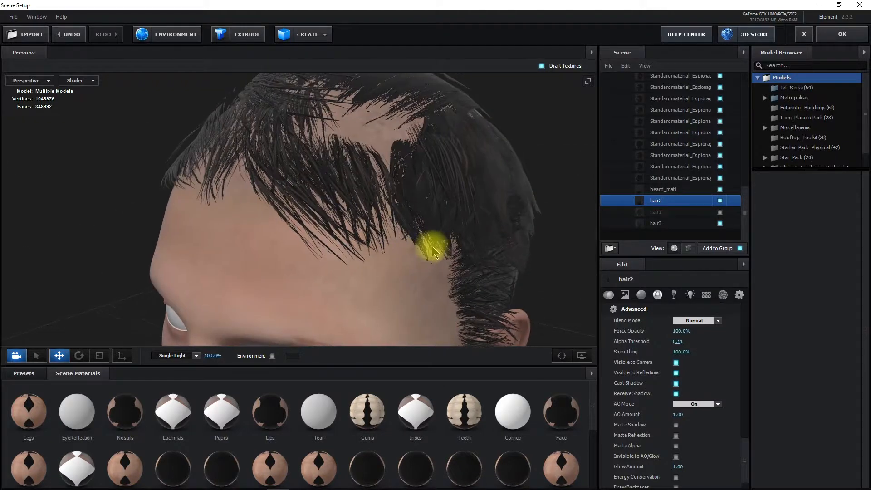
drag(345, 279, 372, 247)
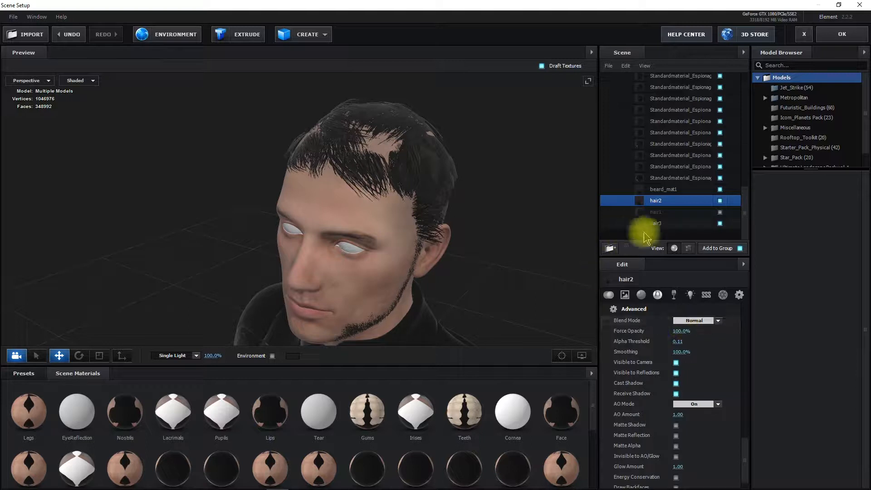
- Enable the hair1 material in the scene and bring up its texture settings
click(671, 213)
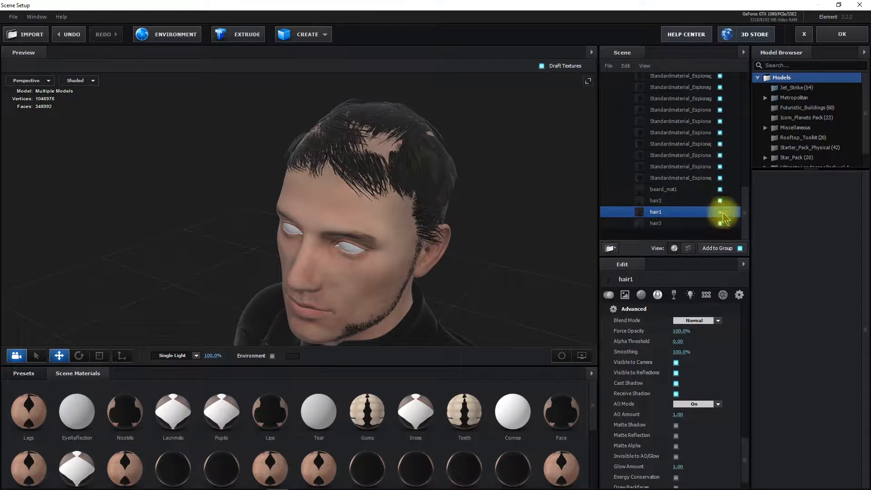
click(720, 212)
mouse_move(471, 217)
mouse_down()
mouse_move(385, 222)
mouse_move(480, 210)
mouse_move(470, 210)
mouse_up()
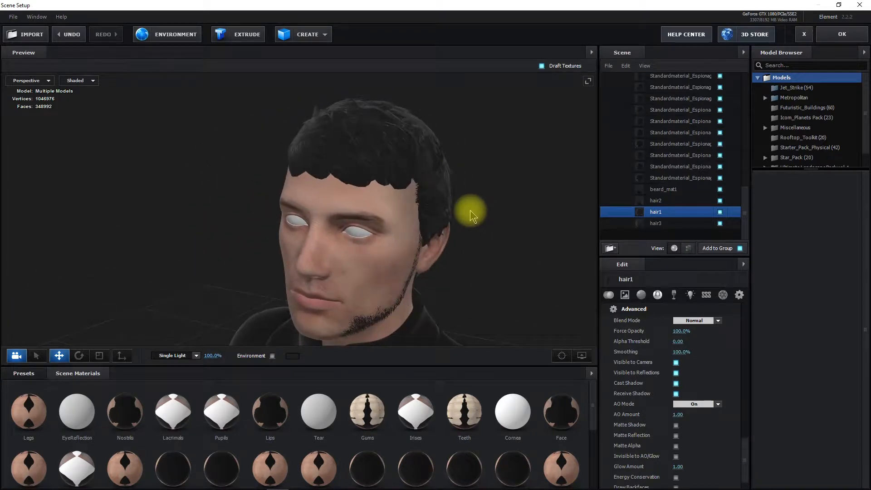
click(625, 295)
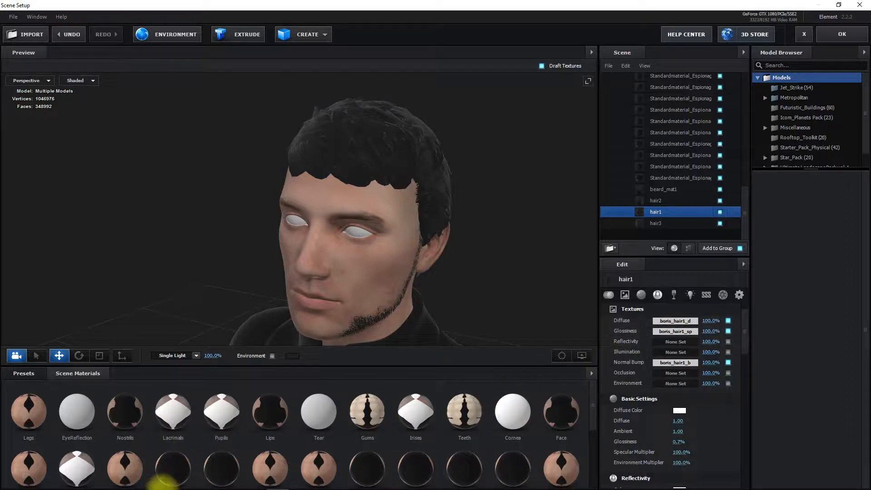
- Switch to Photoshop and create a new 512 x 512 pixel document named "Hair 1" with transparent background contents
mouse_move(163, 486)
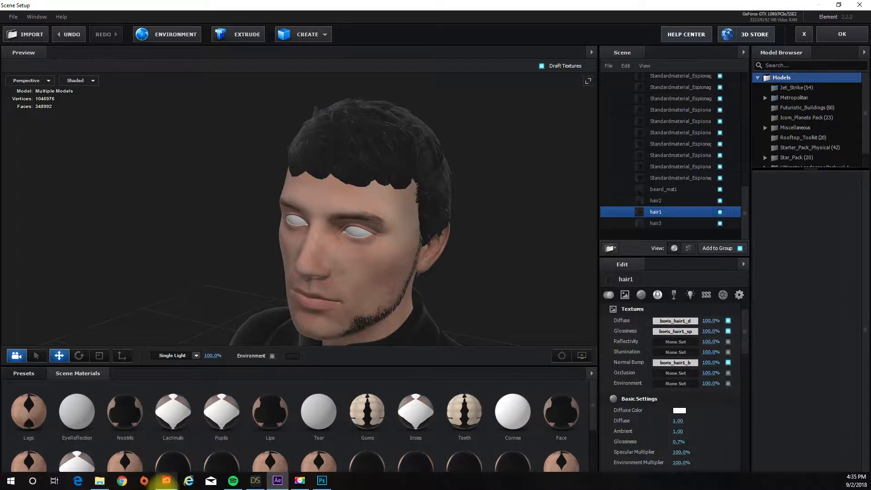
click(100, 481)
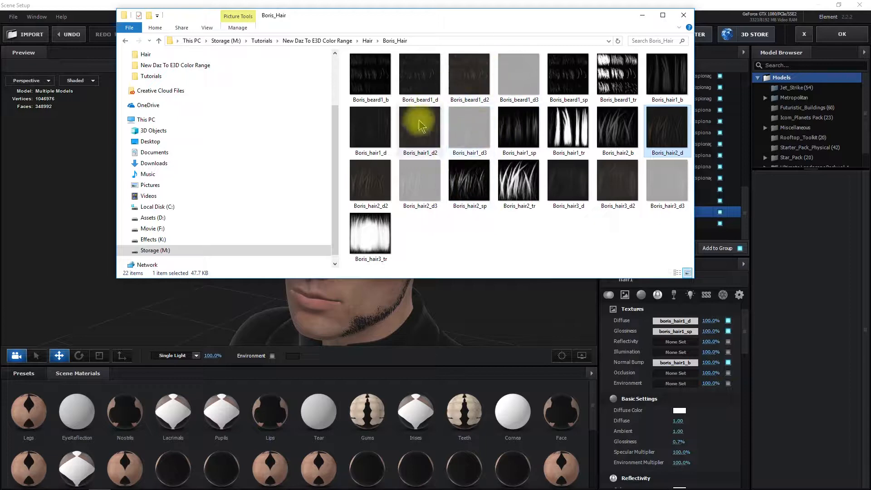
mouse_move(273, 486)
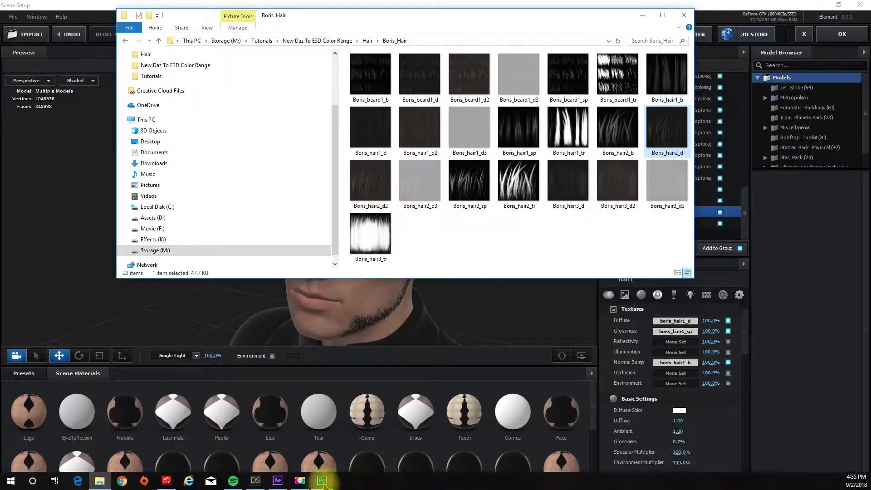
mouse_move(322, 482)
click(331, 445)
key(space)
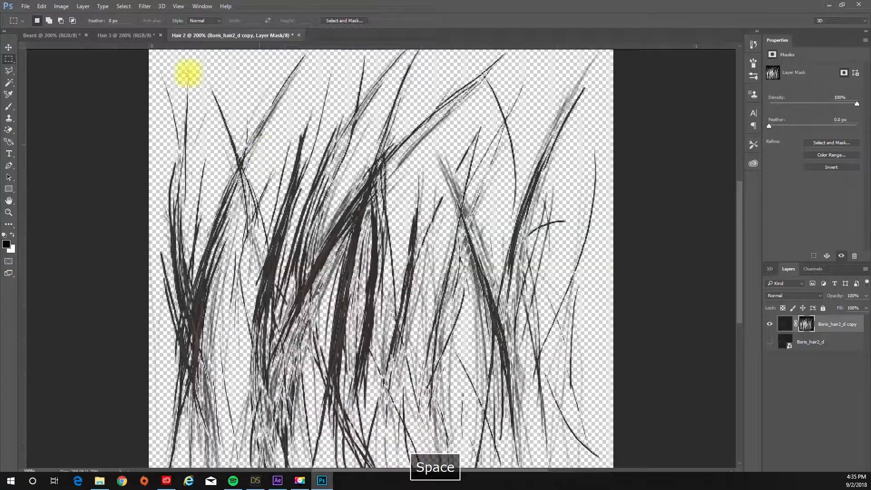
click(26, 6)
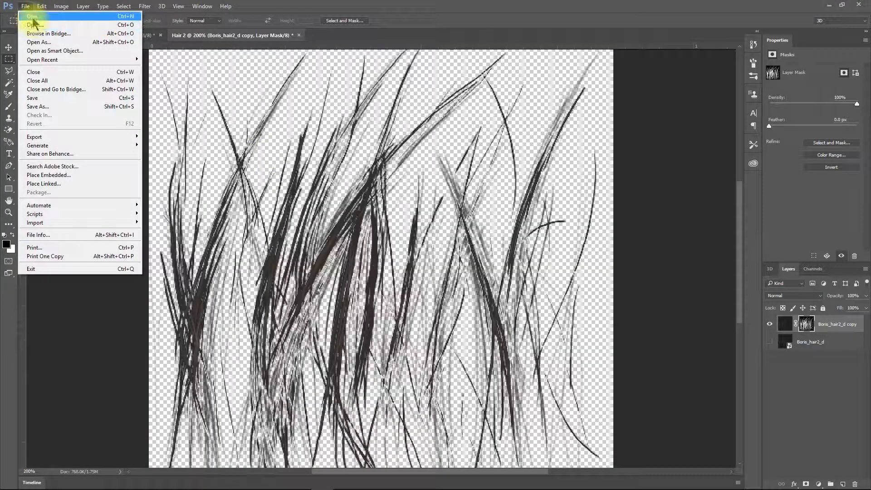
click(27, 17)
text(Hair 1)
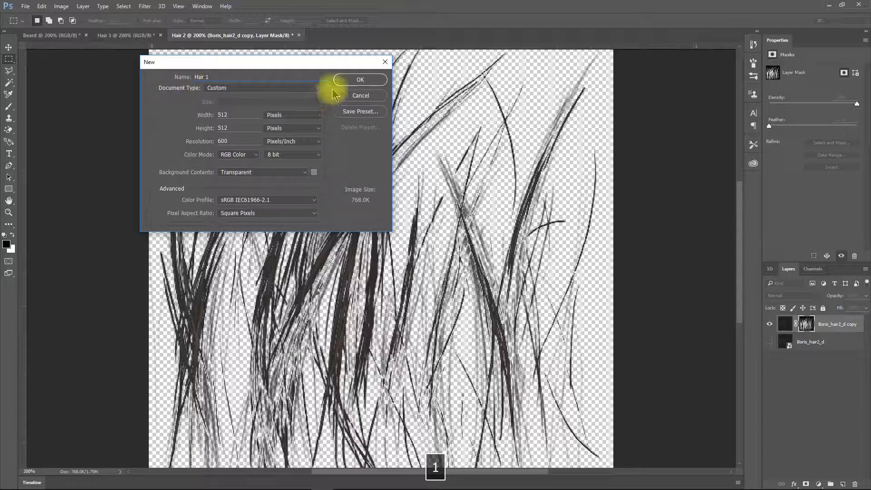
click(357, 79)
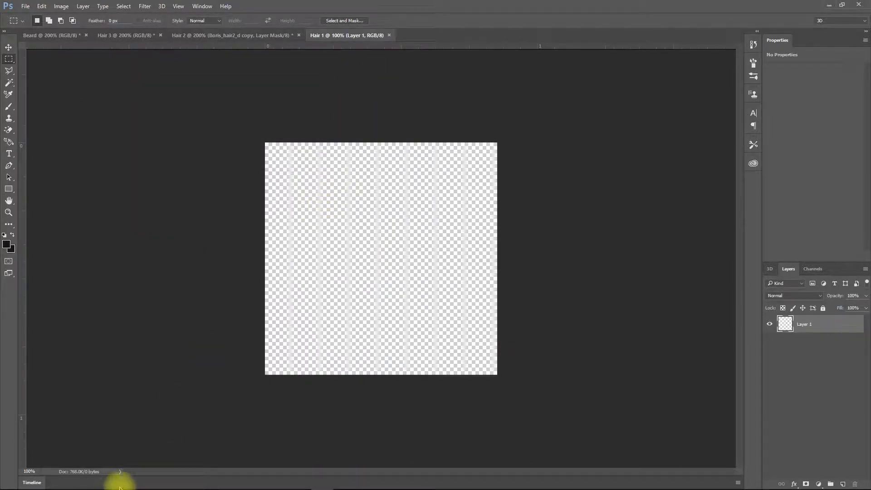
- Place the Boris_hair1_d image from the Boris_Hair folder into the Hair 1 document at its default size
click(101, 481)
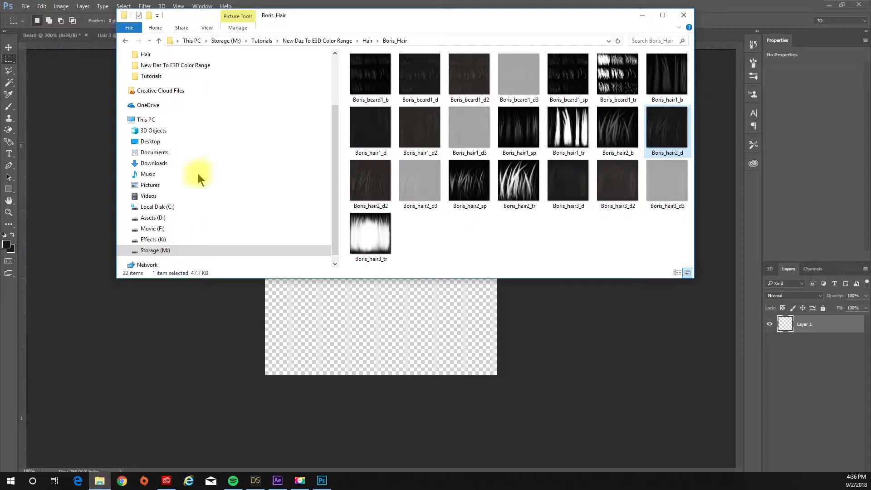
drag(367, 139, 390, 322)
key(space)
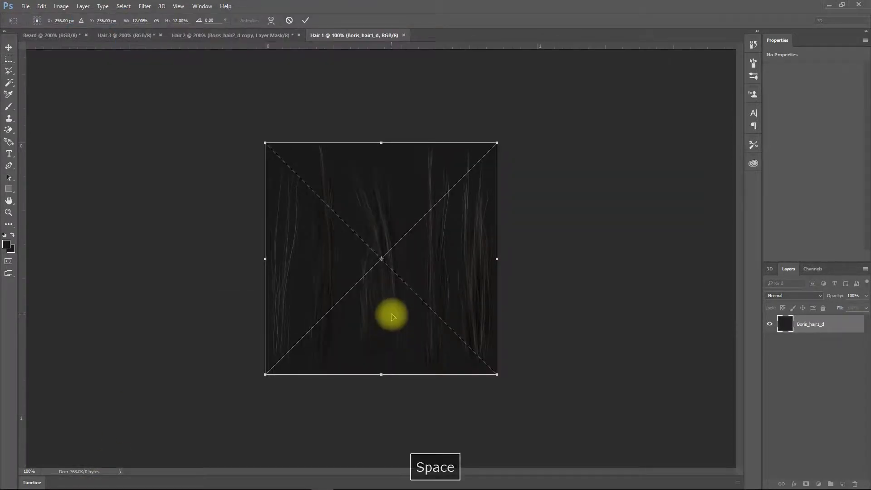
key(Return)
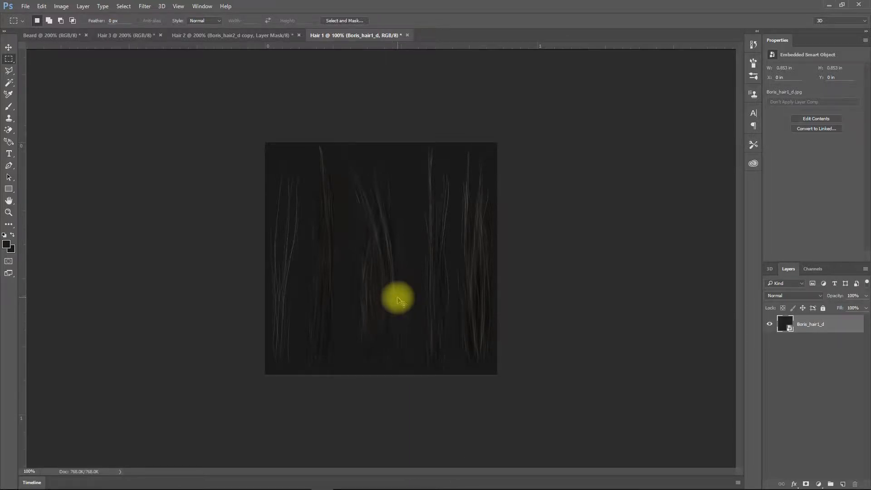
- Select the dark background around the hair strands using Color Range with sampled colors and a Fuzziness of 12
key(ctrl+equal)
scroll(398, 297, up, 2)
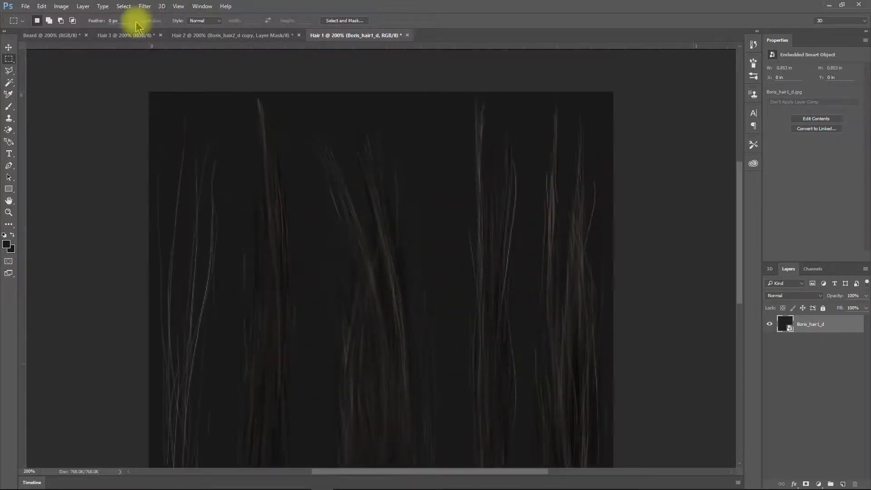
click(122, 6)
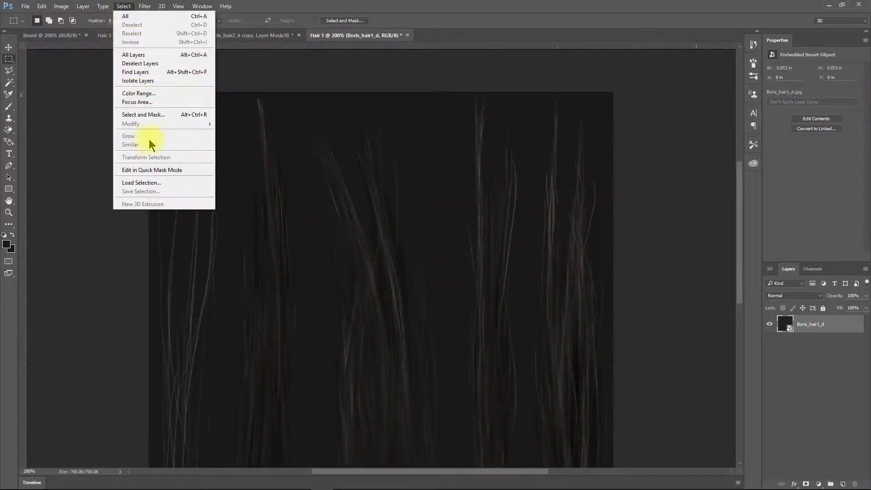
click(148, 93)
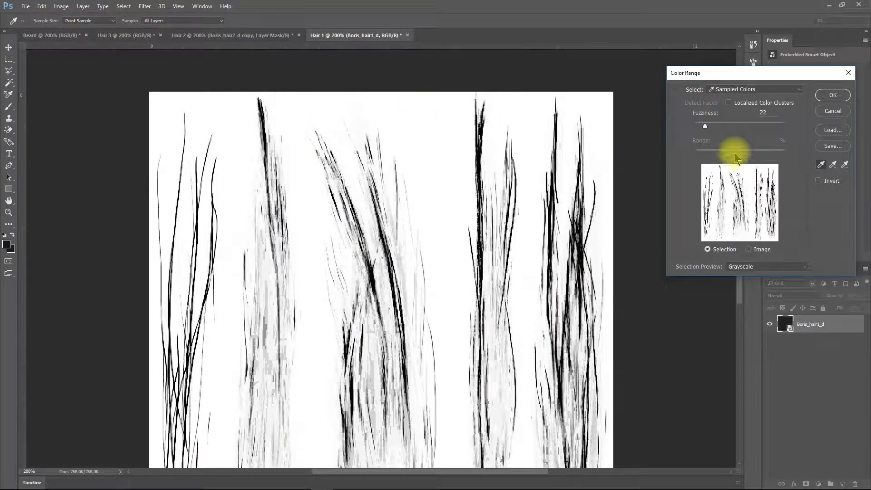
mouse_move(704, 127)
mouse_down()
mouse_move(713, 128)
mouse_move(691, 135)
mouse_move(703, 142)
mouse_up()
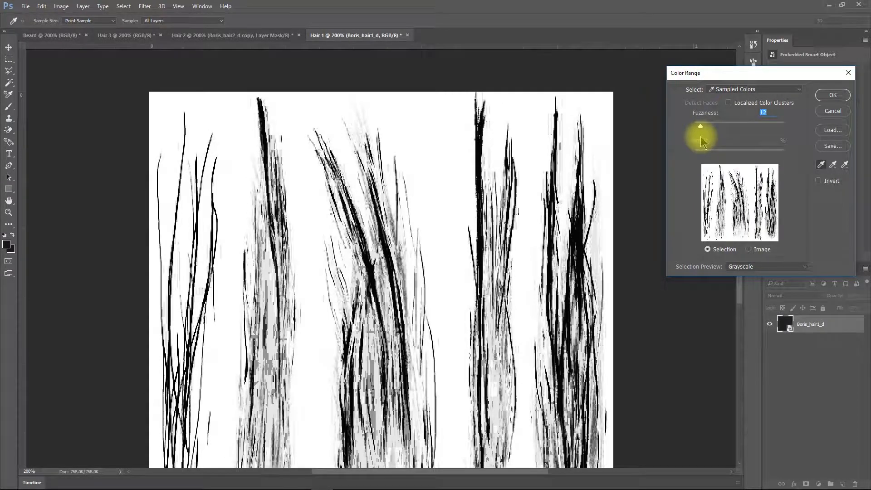
click(832, 95)
- Refine the selection in Select and Mask by inverting it, shifting the edge to +11%, and outputting to a new layer with layer mask
scroll(635, 272, down, 5)
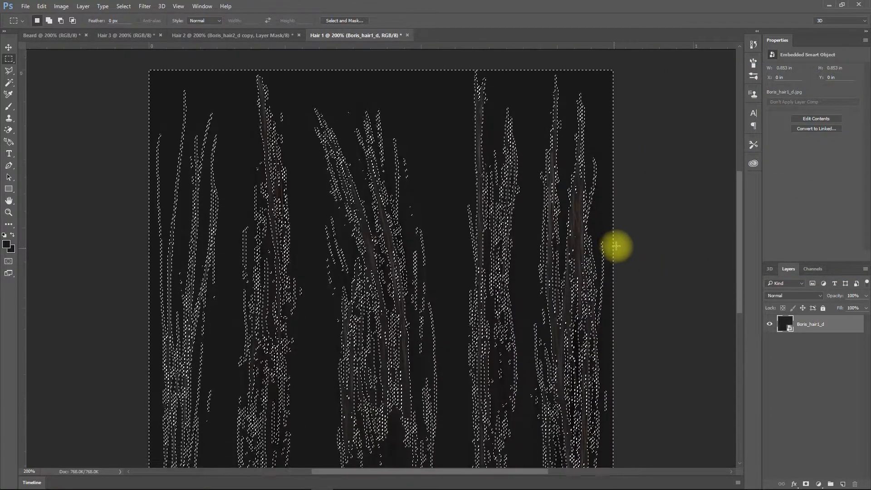
scroll(614, 235, down, 2)
scroll(614, 235, up, 3)
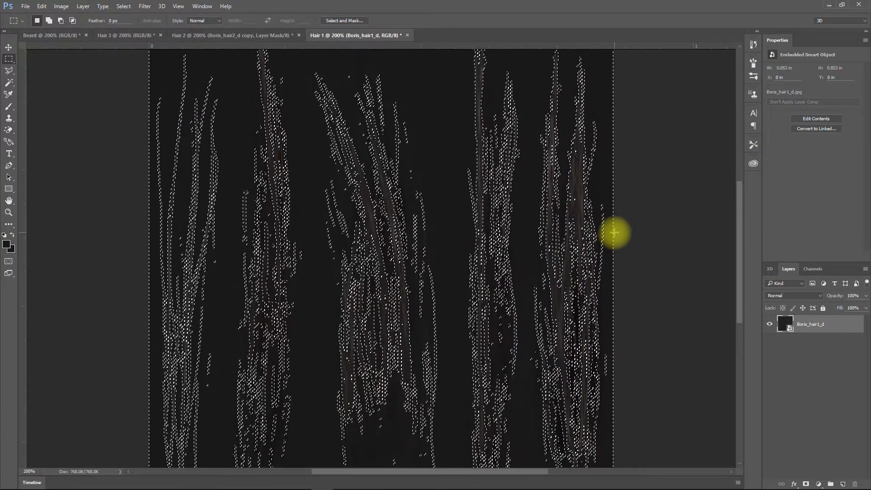
key(ctrl+minus)
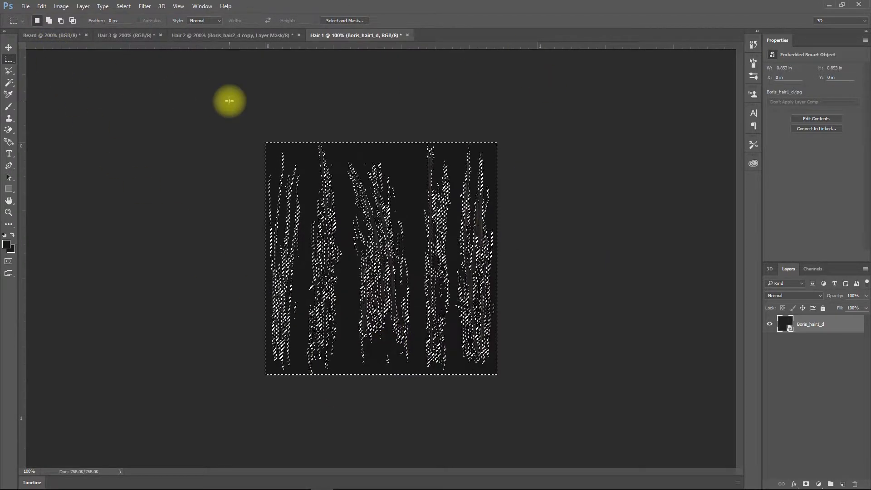
click(334, 23)
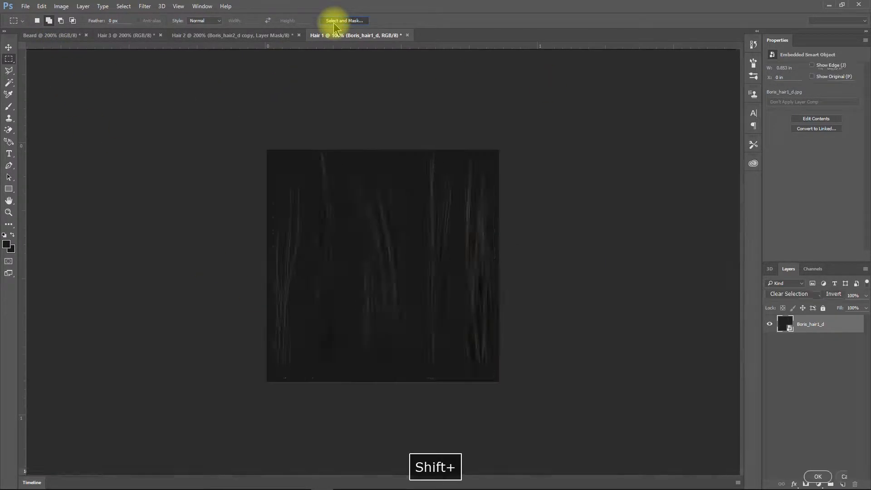
click(835, 298)
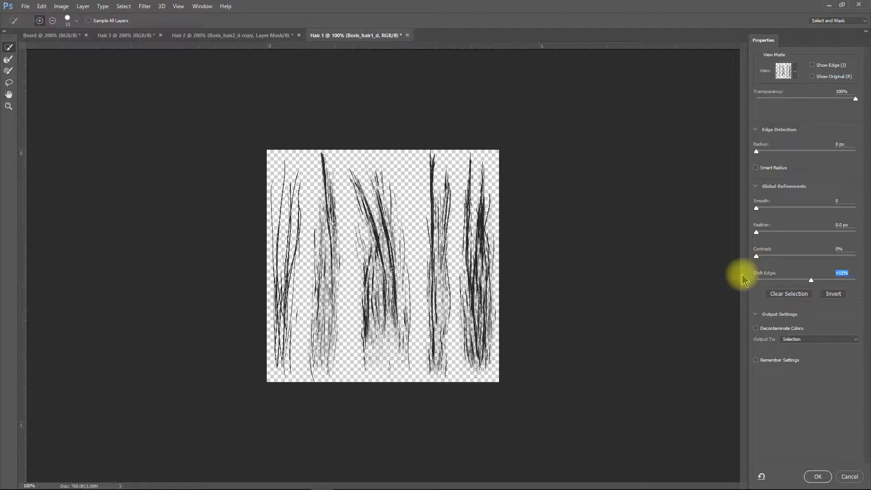
click(794, 339)
click(800, 363)
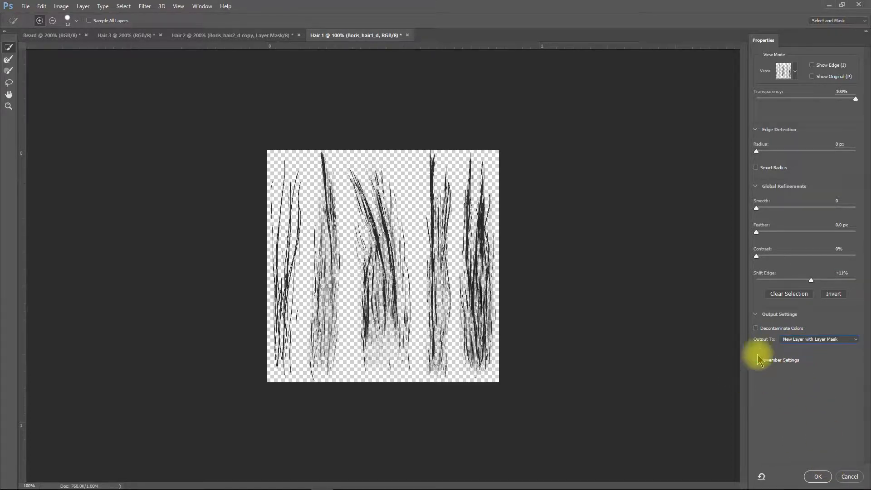
click(819, 476)
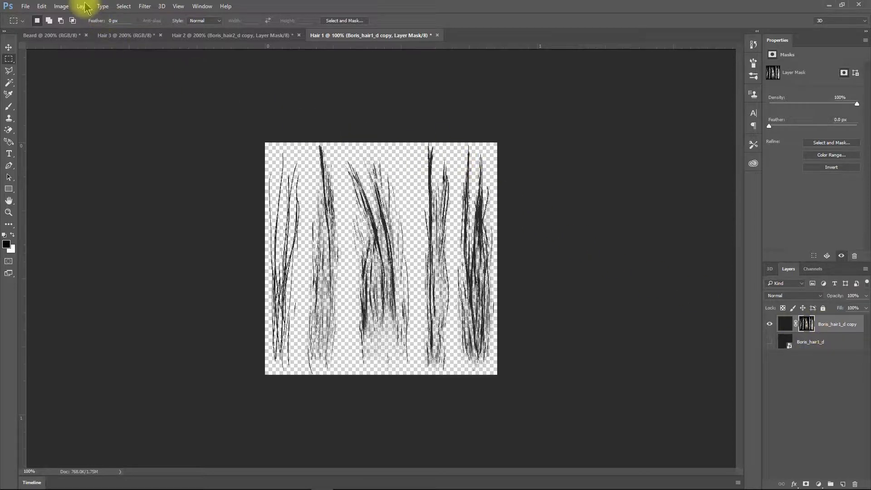
- Export the Hair 1 document as a PNG named "New Hair 1" into the Hair folder within New Daz To E3D Color Range
click(24, 7)
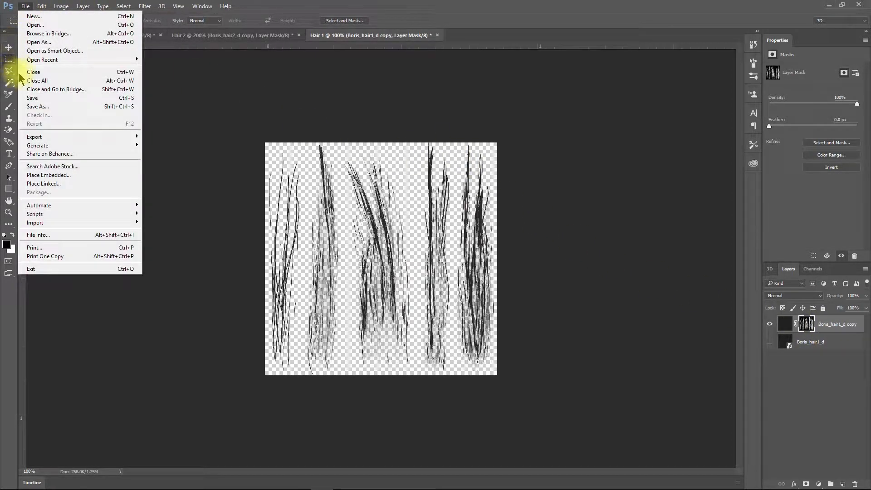
mouse_move(84, 6)
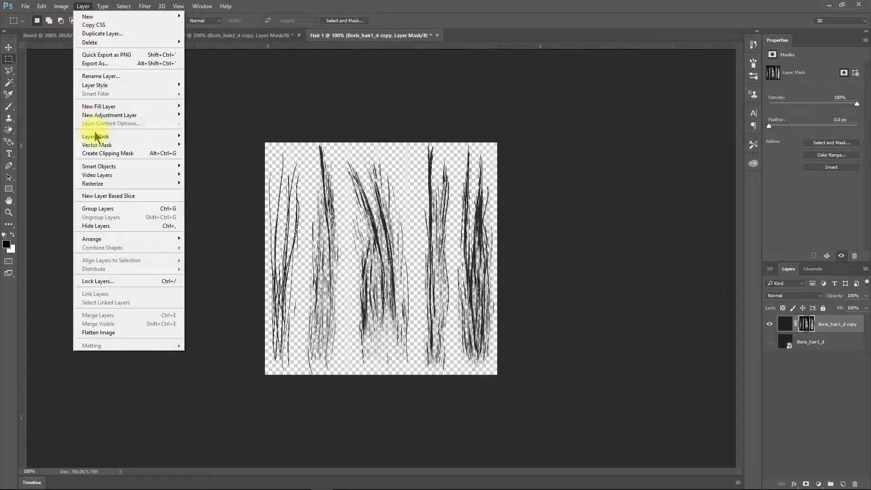
mouse_move(107, 115)
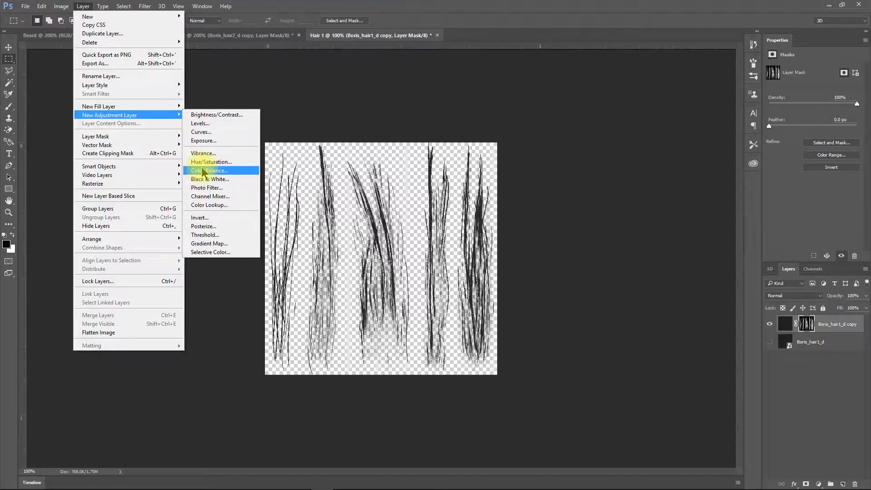
mouse_move(23, 7)
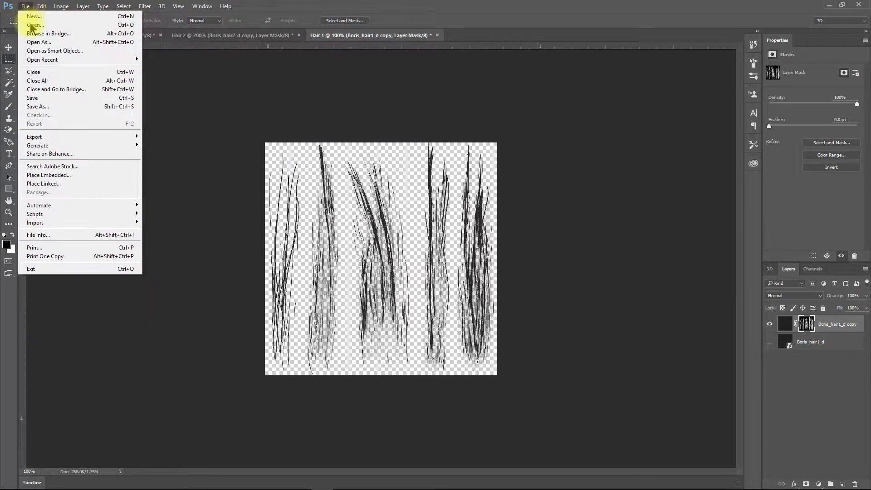
mouse_move(52, 141)
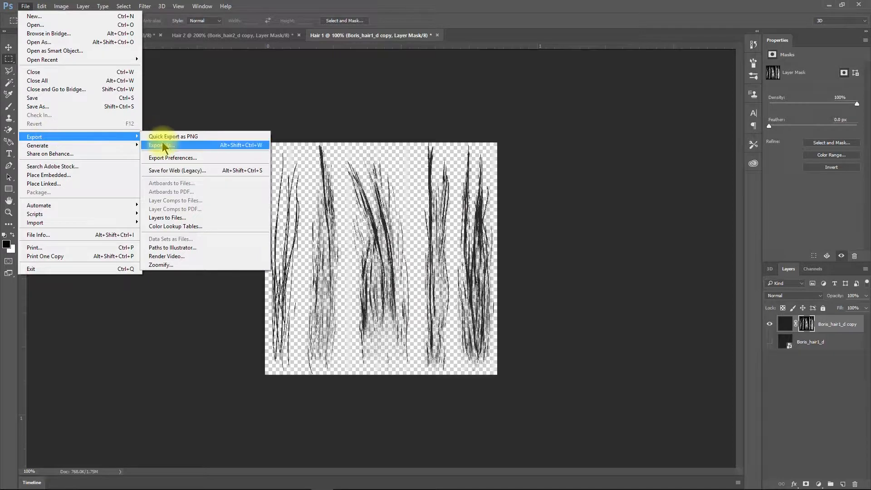
click(159, 141)
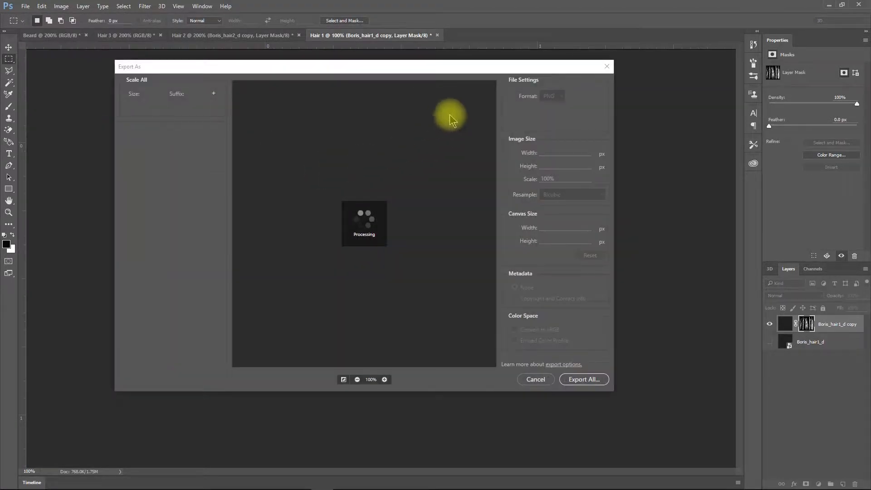
click(583, 379)
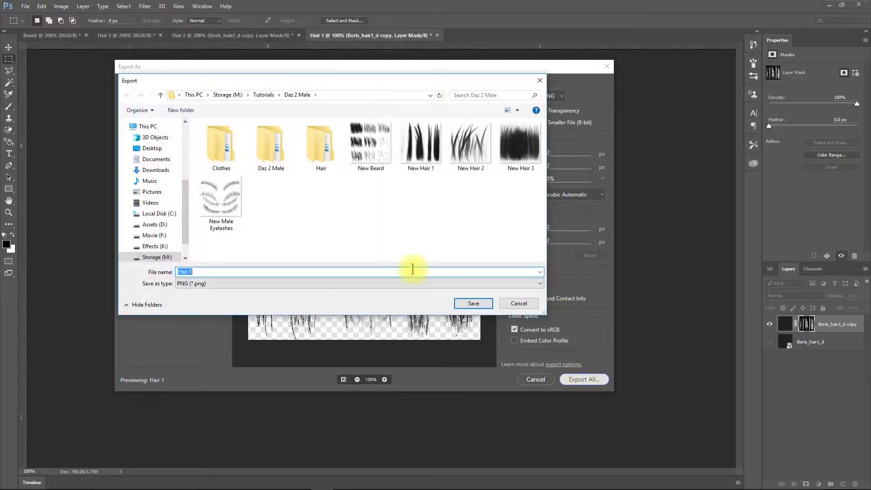
click(266, 96)
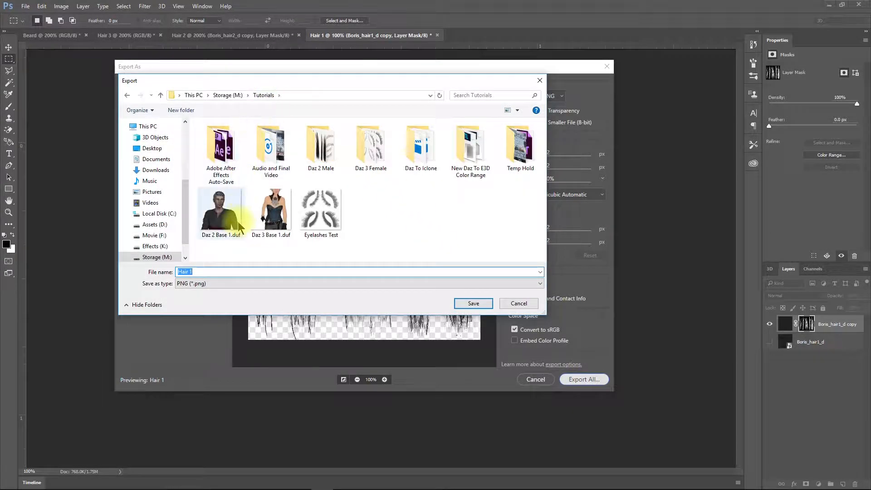
double_click(454, 162)
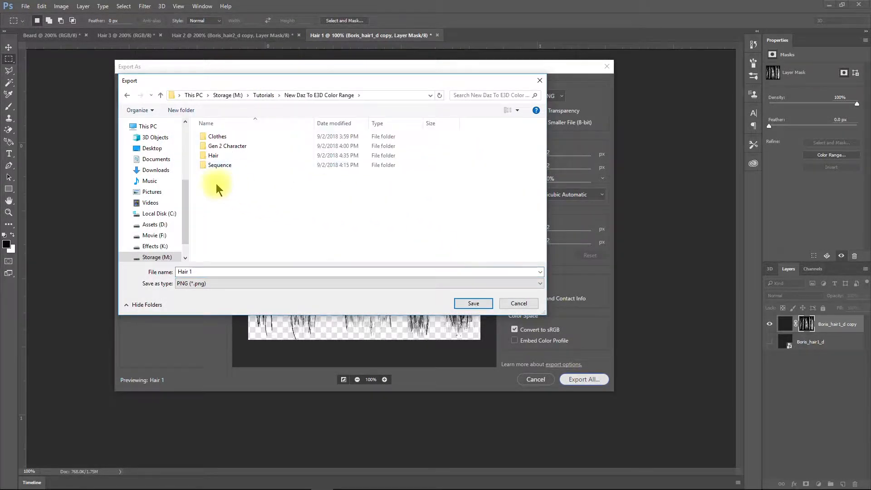
double_click(214, 156)
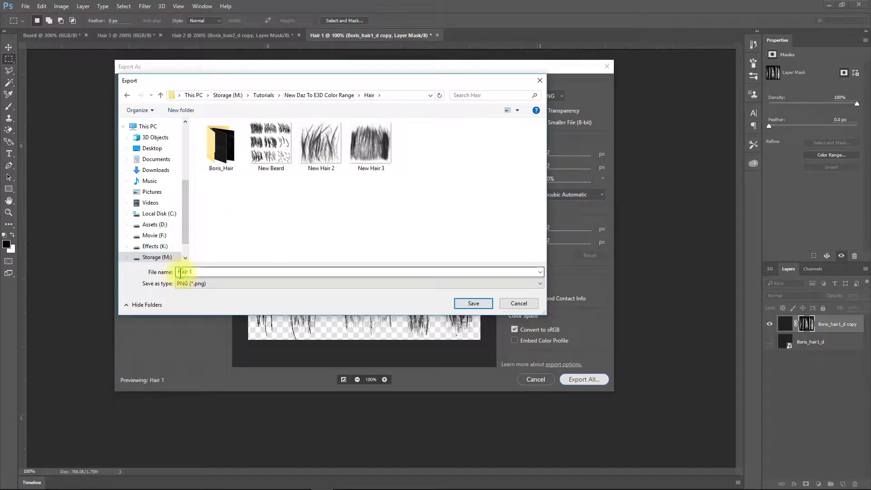
text(New)
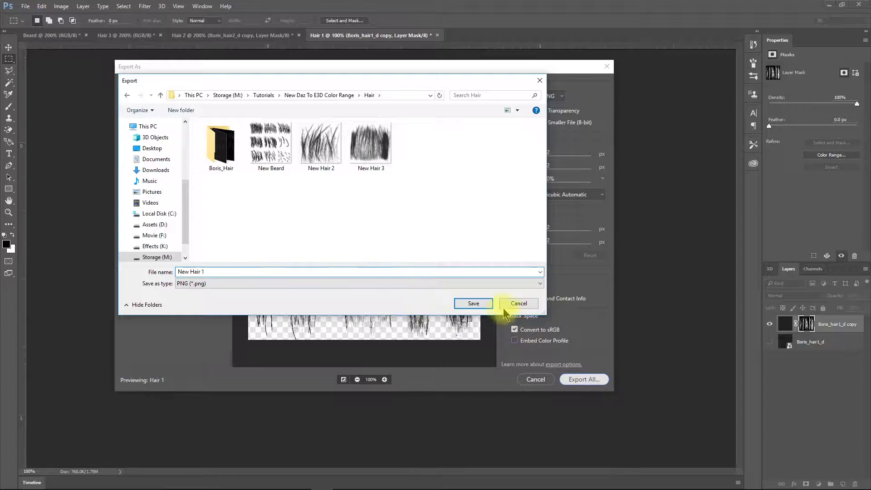
click(473, 303)
- Switch to Element 3D's Scene Setup and replace hair1's diffuse texture with New Hair 1 from the Hair folder in New Daz To E3D Color Range
mouse_move(344, 476)
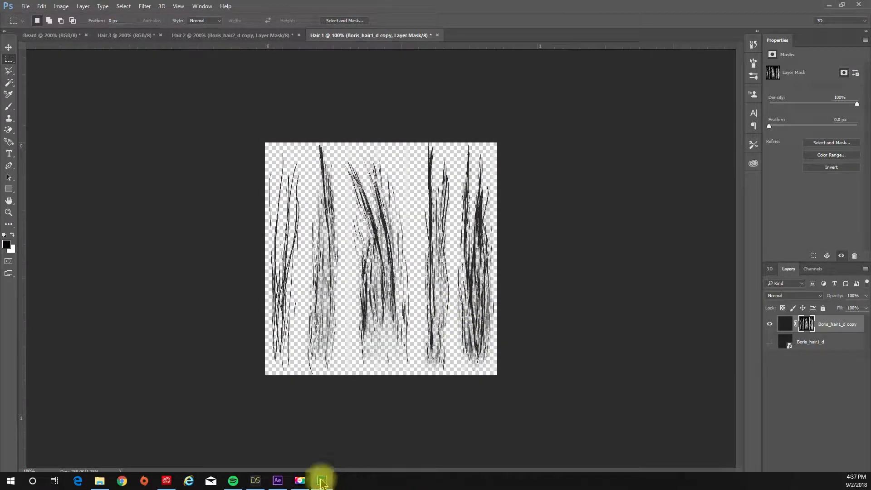
click(284, 482)
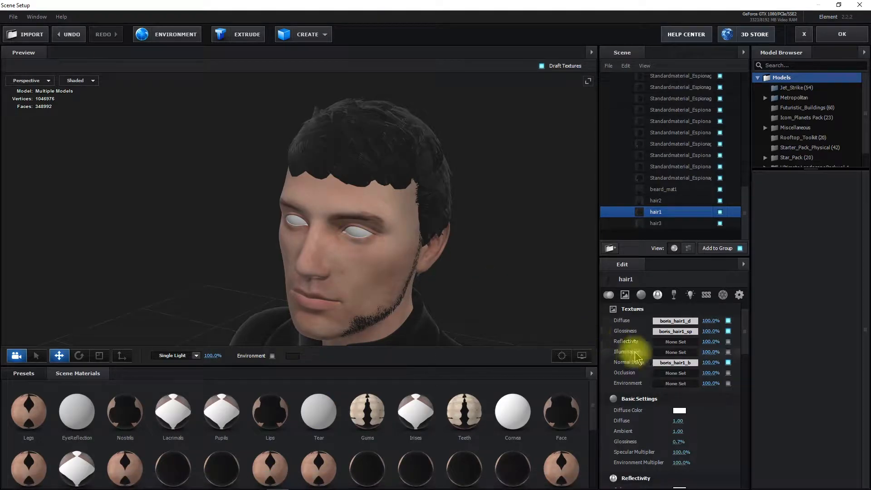
click(670, 322)
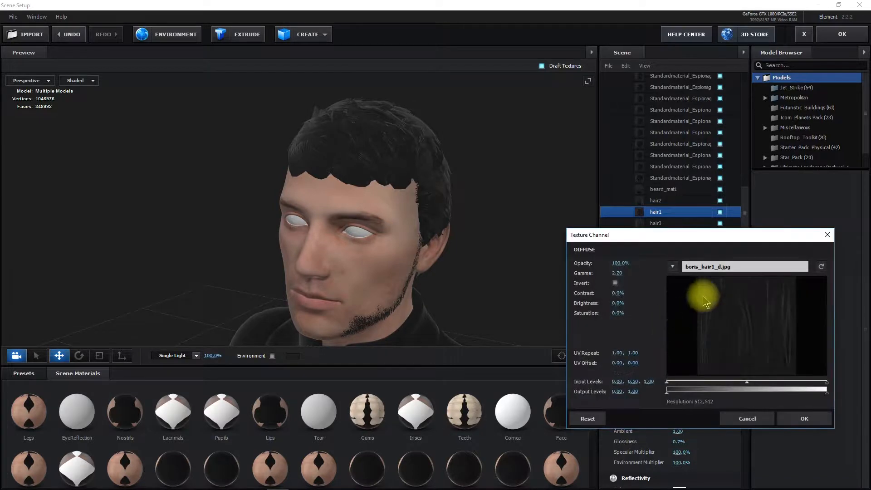
click(706, 271)
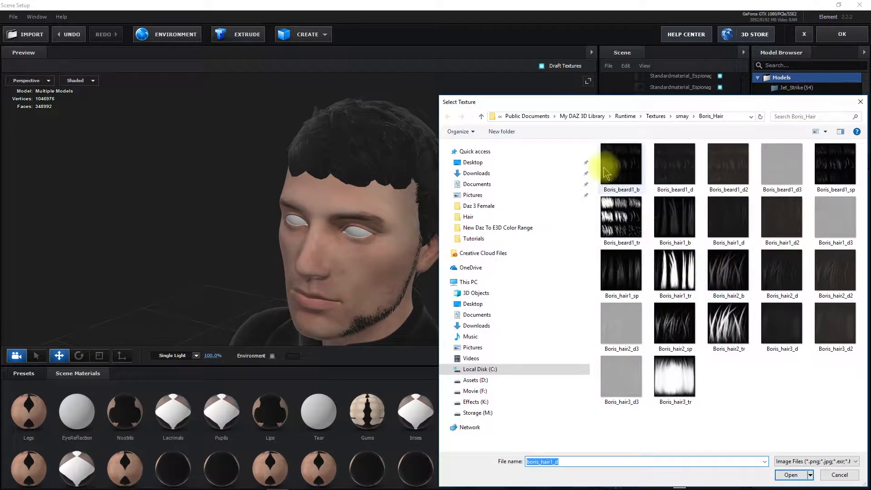
click(477, 412)
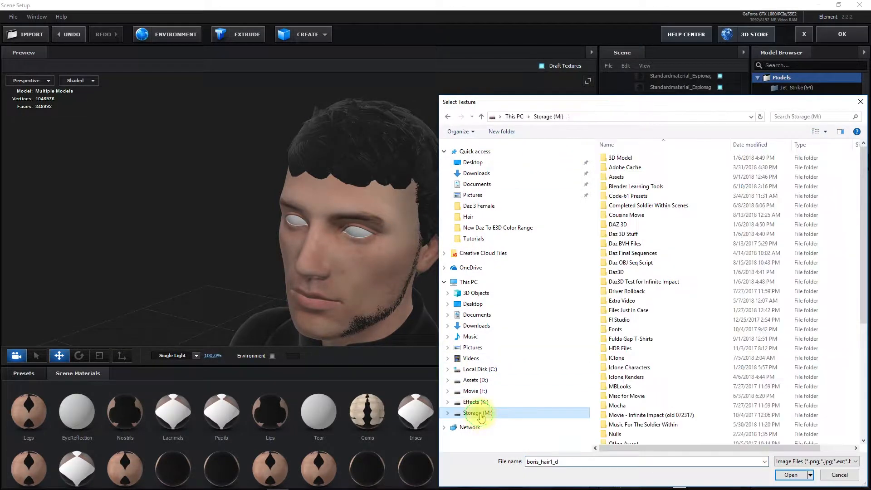
scroll(703, 341, down, 10)
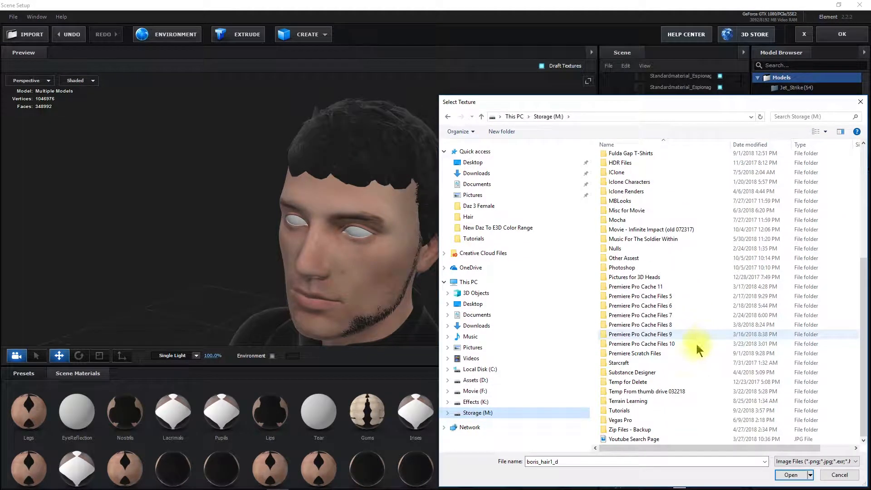
double_click(620, 414)
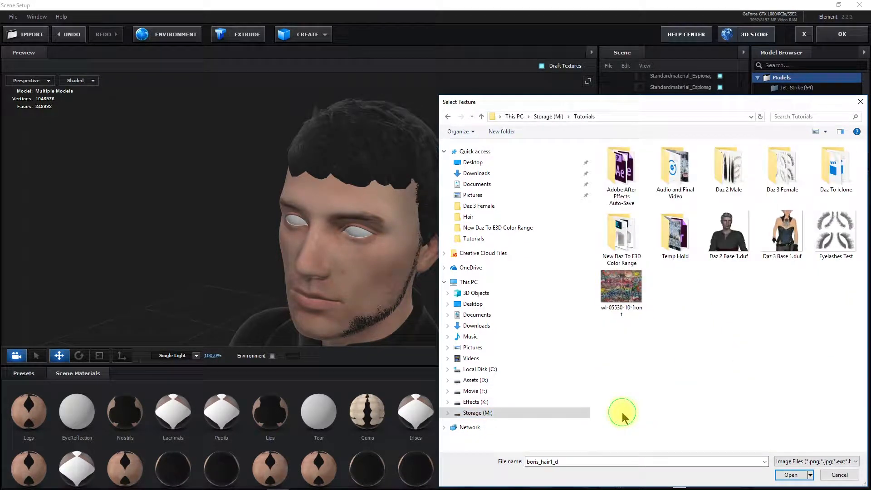
double_click(625, 249)
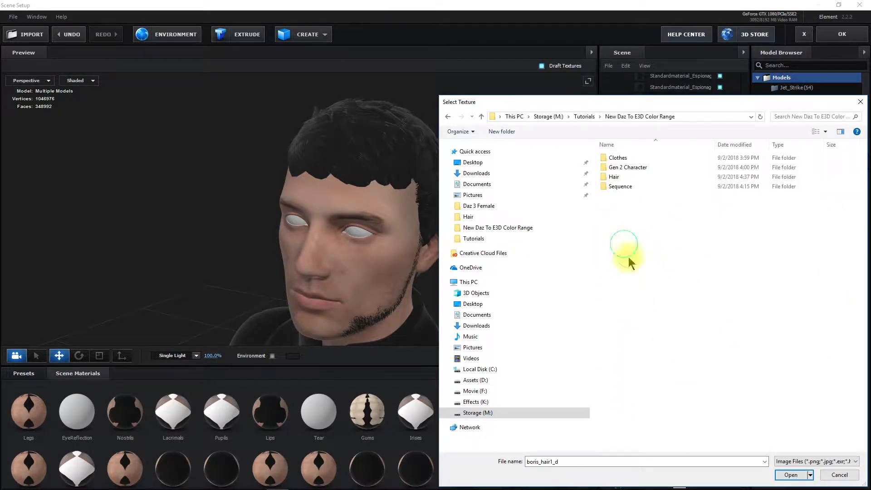
double_click(615, 177)
double_click(637, 233)
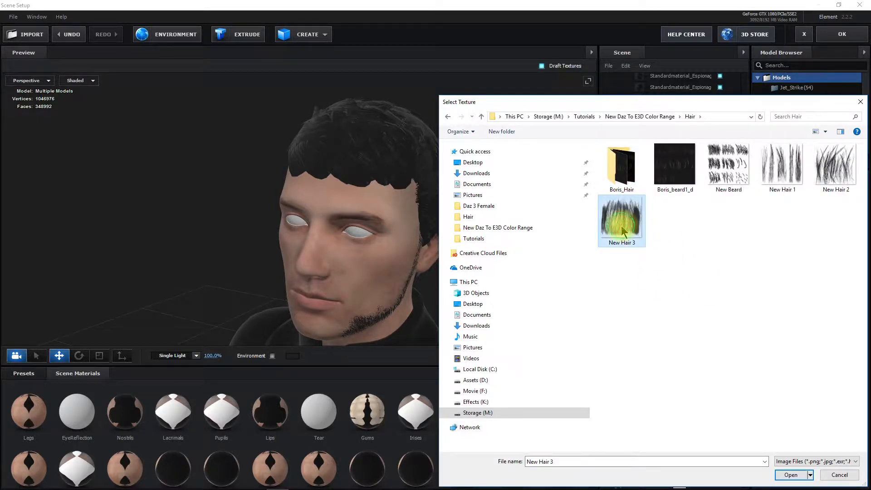
click(716, 268)
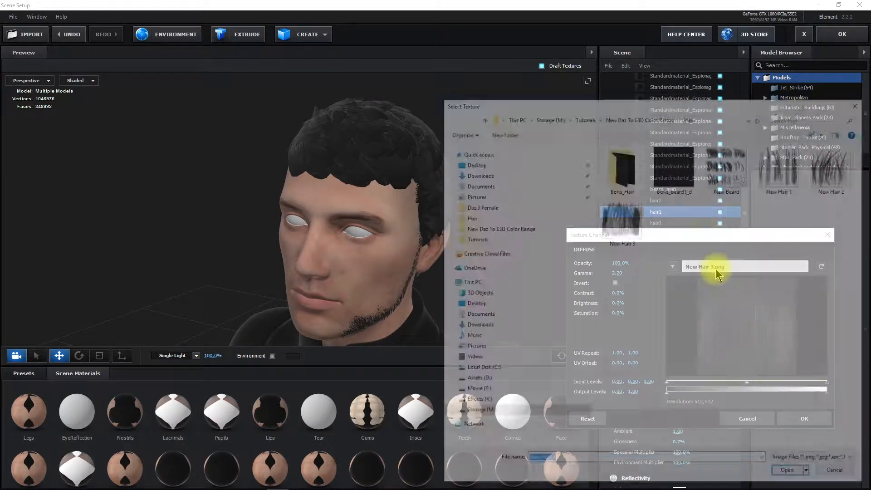
double_click(788, 172)
click(801, 424)
- Adjust the hair1 material's alpha threshold in its advanced settings while checking the strands at the front and back of the head
click(739, 295)
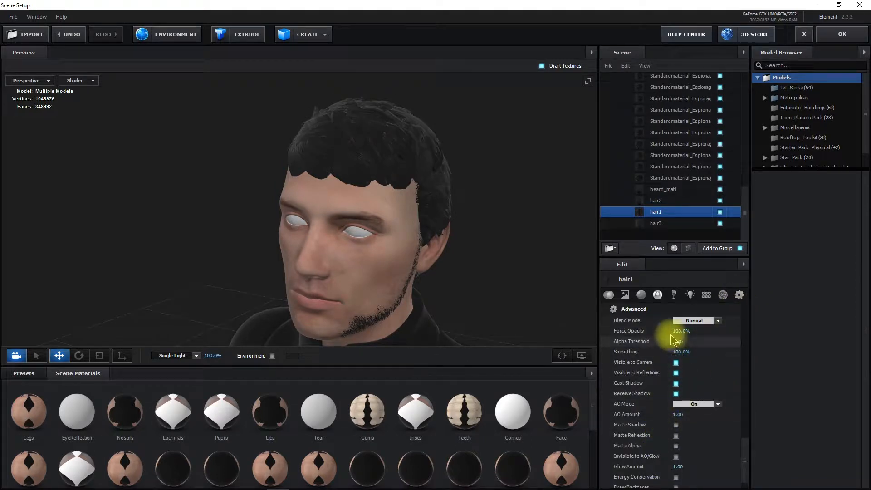
drag(675, 343, 679, 342)
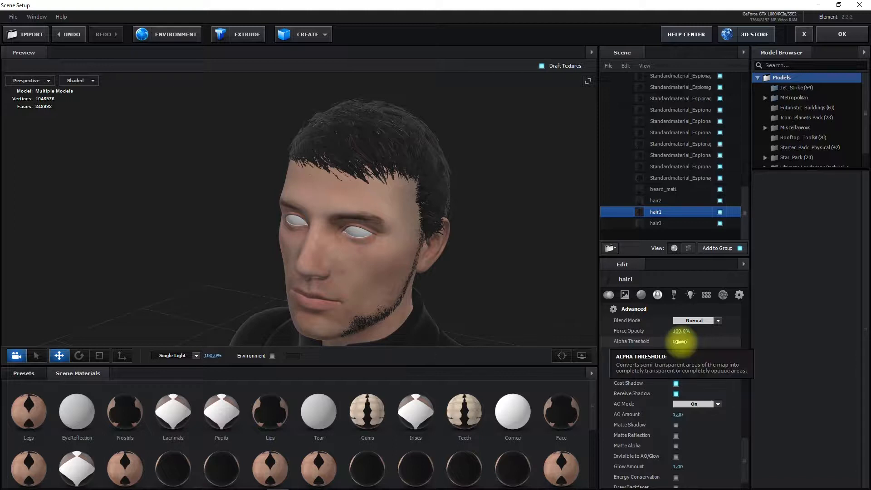
drag(469, 225, 564, 301)
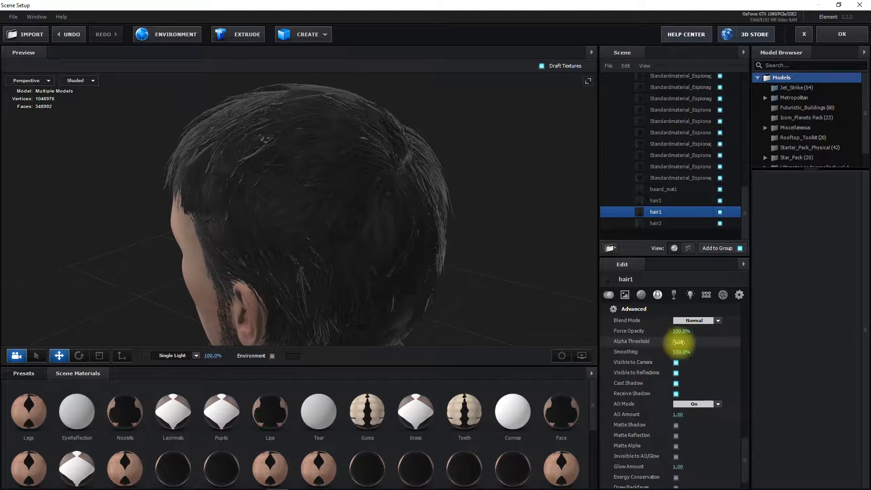
drag(681, 347, 674, 346)
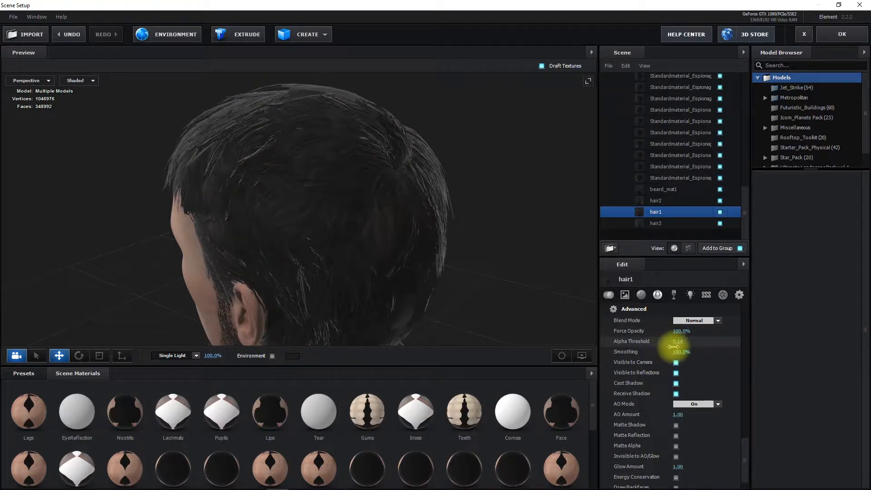
drag(672, 352, 641, 346)
- Set the alpha threshold to 0.25 for the hair3 material and 0.14 for the hair1 material
click(655, 223)
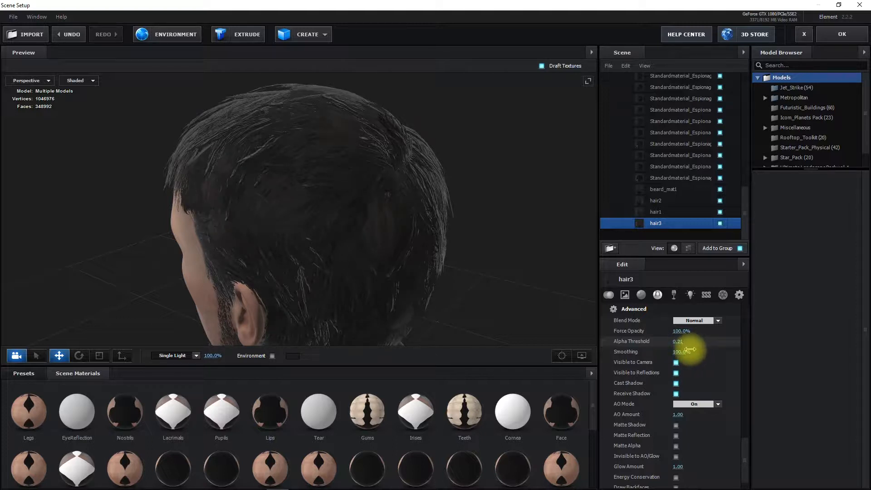
drag(379, 268, 470, 265)
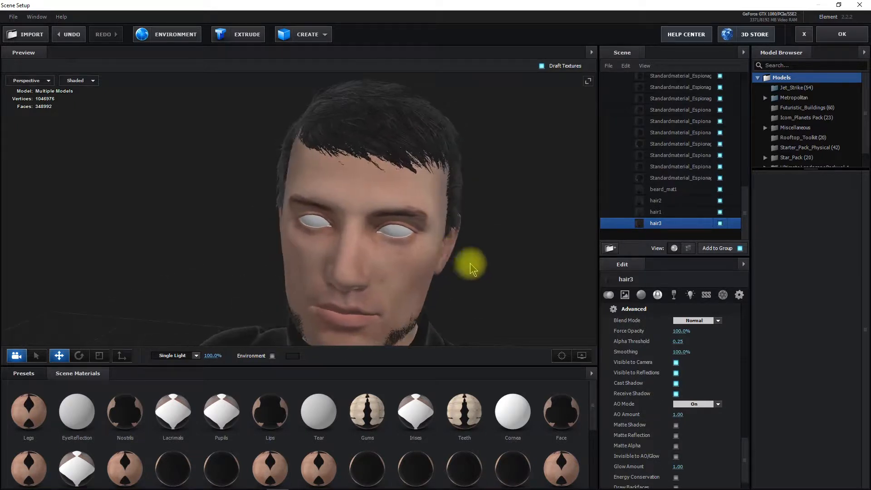
click(667, 213)
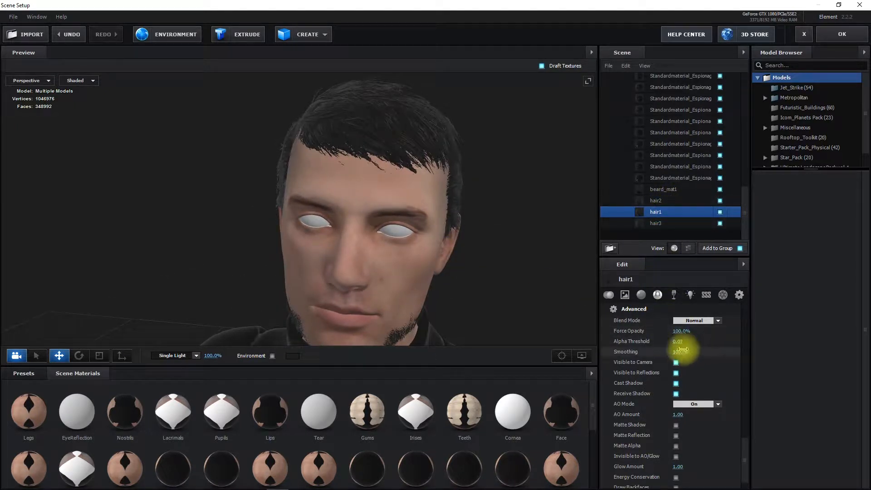
mouse_move(680, 342)
mouse_down()
mouse_move(688, 341)
mouse_move(680, 343)
mouse_up()
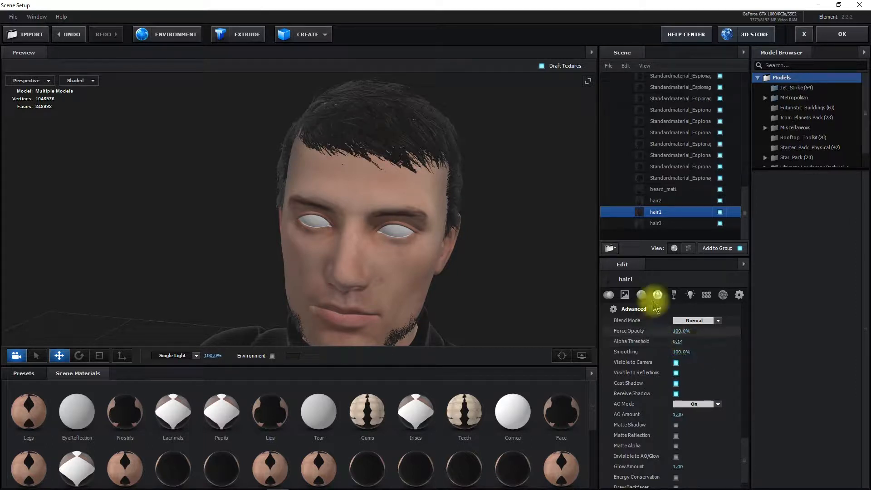
- Fine-tune the hair2 material's alpha threshold, and readjust hair1's alpha threshold to 0.14
click(667, 201)
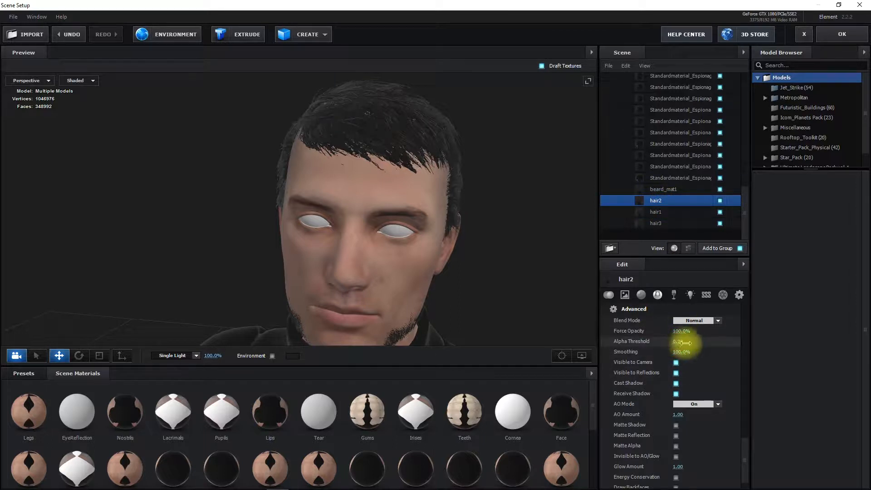
mouse_move(680, 344)
mouse_down()
mouse_move(670, 346)
mouse_move(674, 336)
mouse_up()
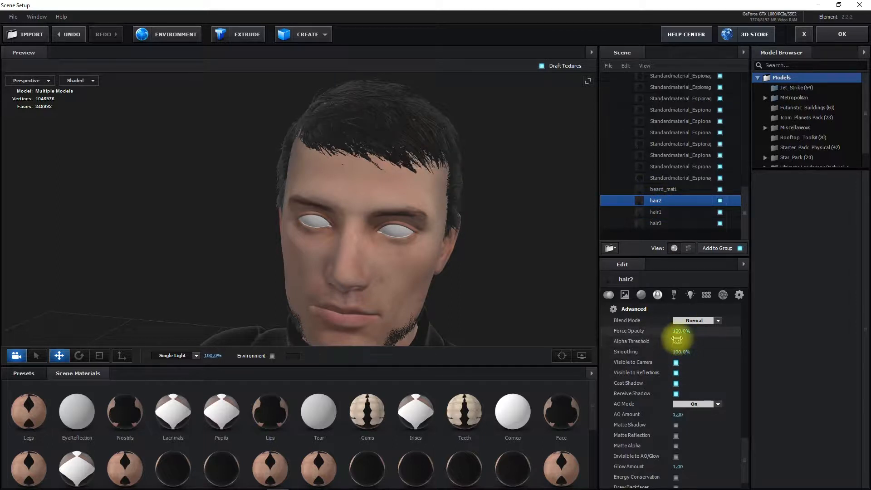
click(666, 215)
mouse_move(676, 342)
mouse_down()
mouse_move(721, 352)
mouse_move(684, 352)
mouse_up()
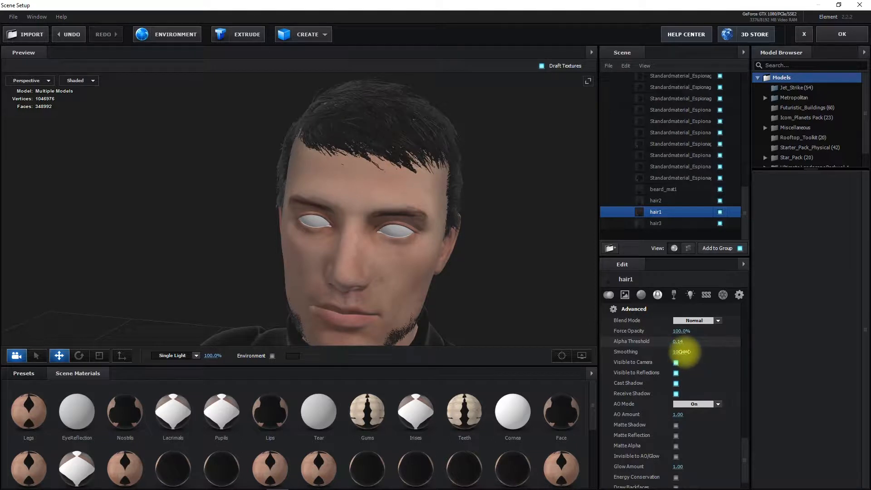
- Select the Eyelashes material in the scene and turn its visibility on
scroll(402, 225, up, 3)
drag(400, 257, 287, 214)
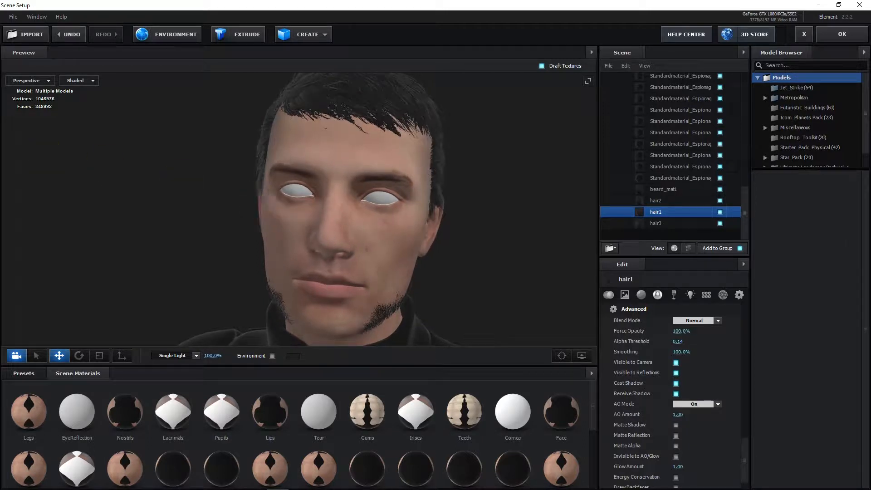
scroll(671, 204, up, 5)
scroll(669, 204, up, 1)
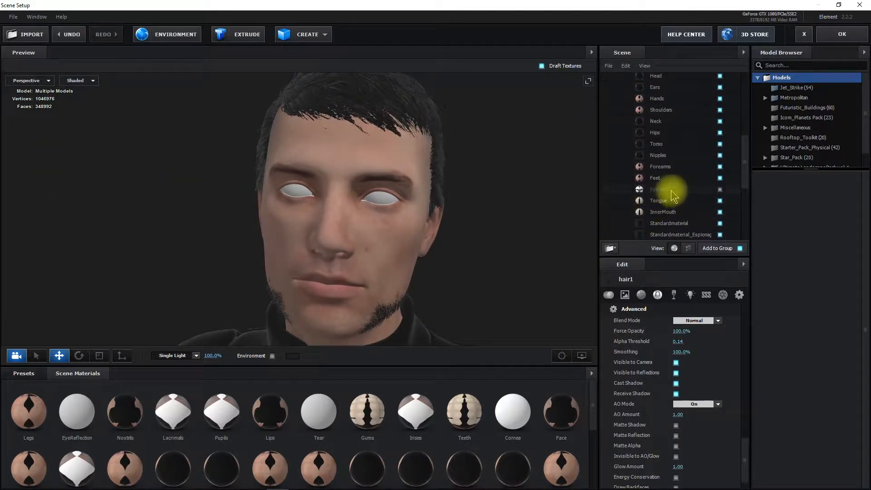
click(671, 190)
click(720, 190)
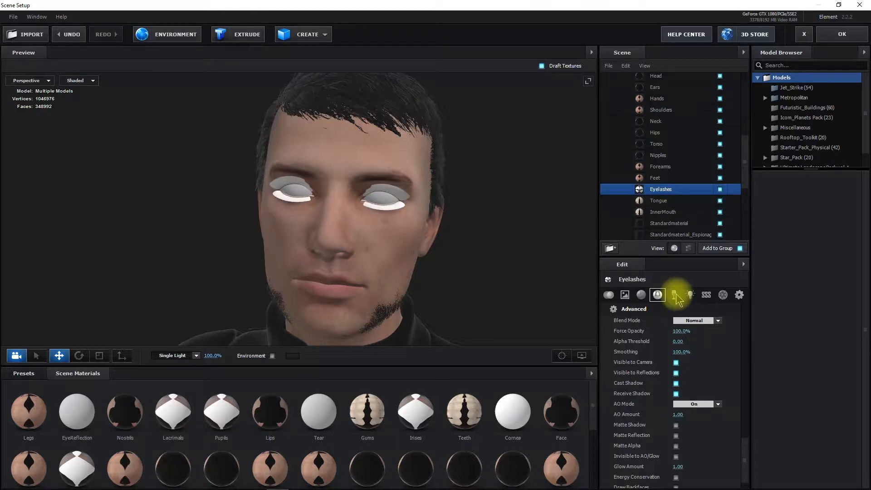
- Open the file browser for the Eyelashes material's diffuse texture
click(625, 295)
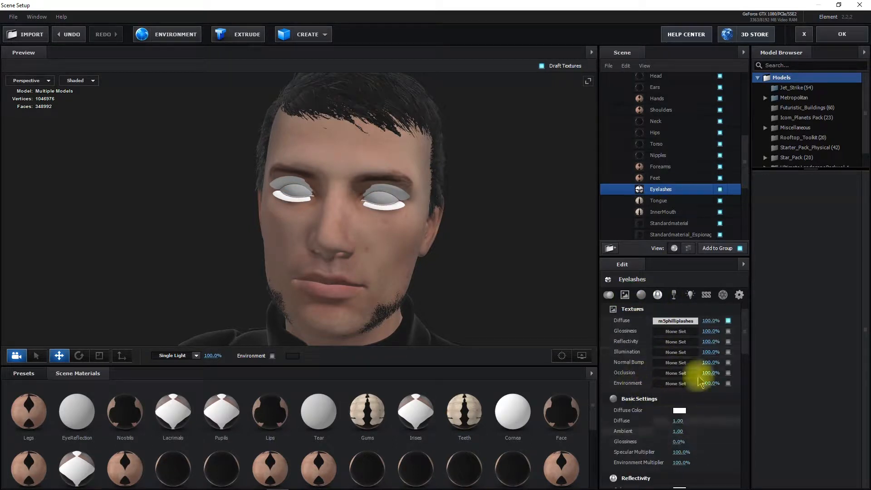
click(670, 320)
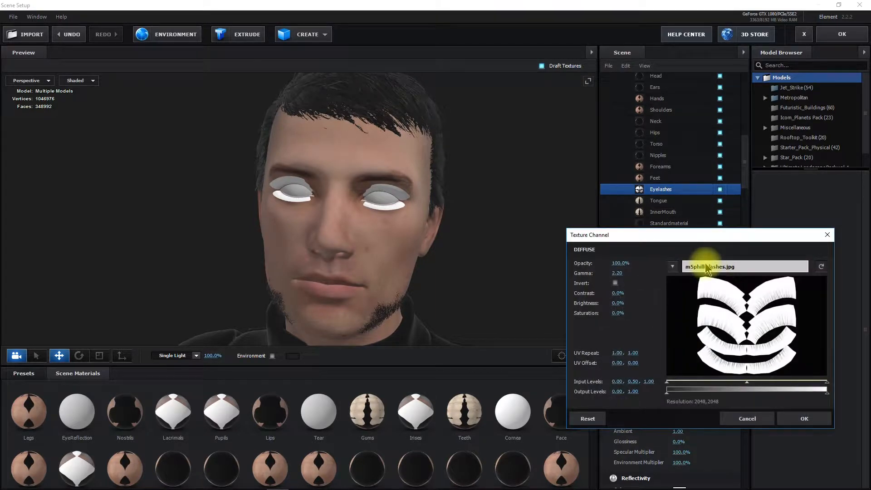
click(706, 268)
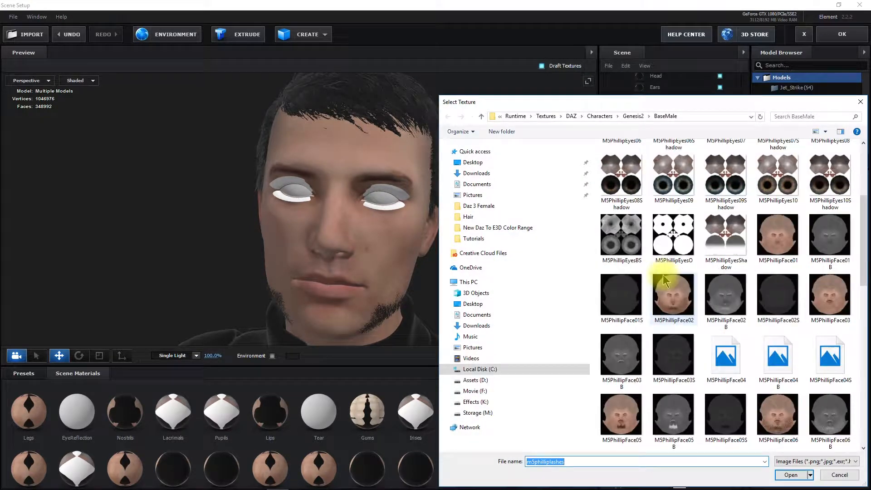
- Copy the M5PhillipLashesD image file from the BaseMale texture folder and close the file browser
scroll(664, 290, down, 6)
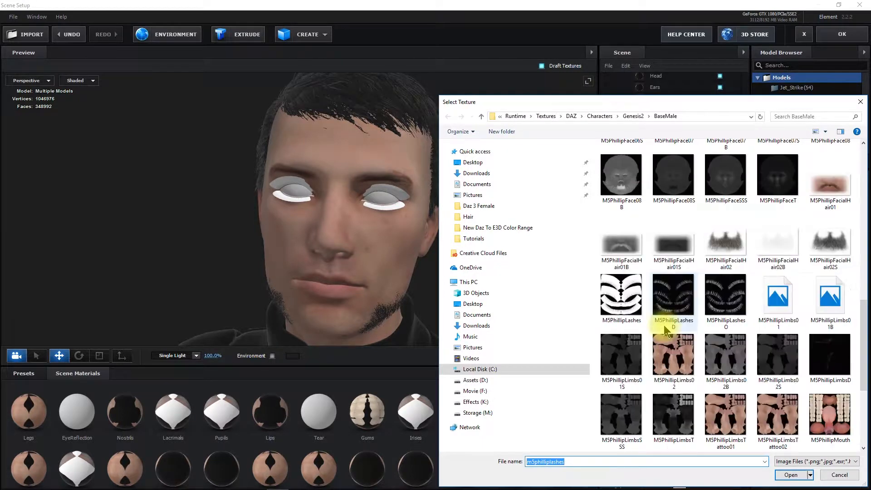
click(724, 305)
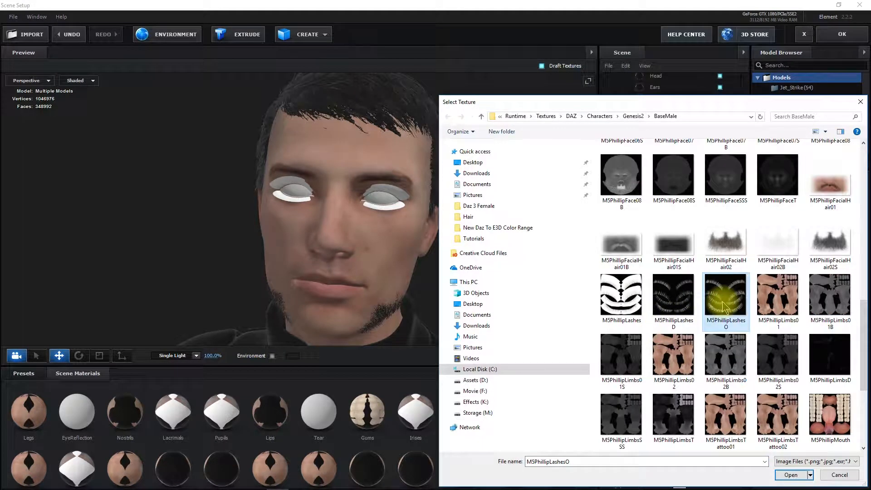
click(676, 301)
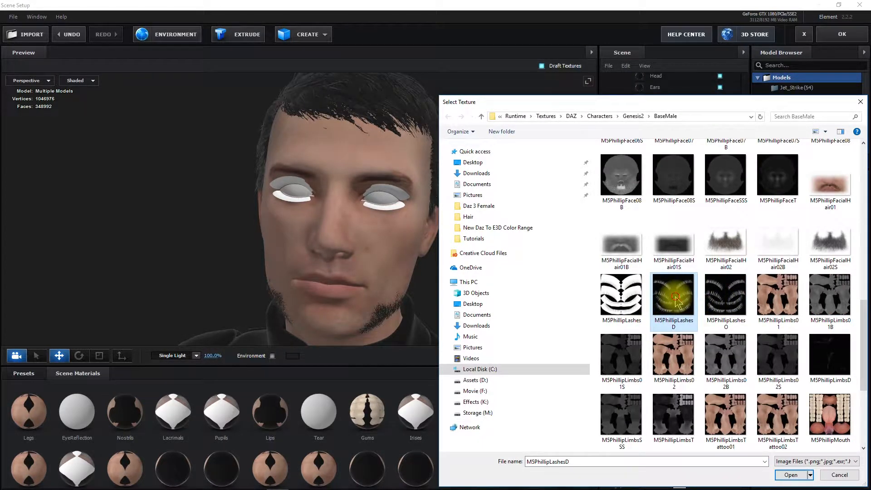
right_click(677, 302)
click(697, 436)
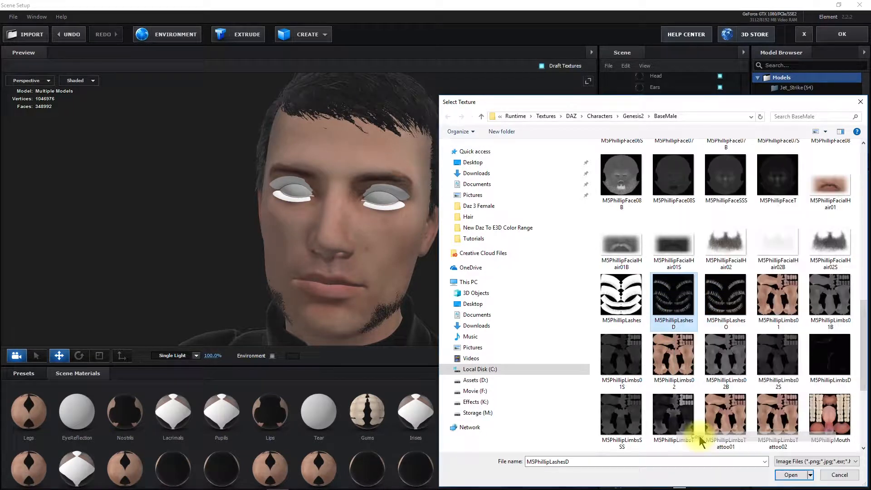
drag(831, 103, 831, 101)
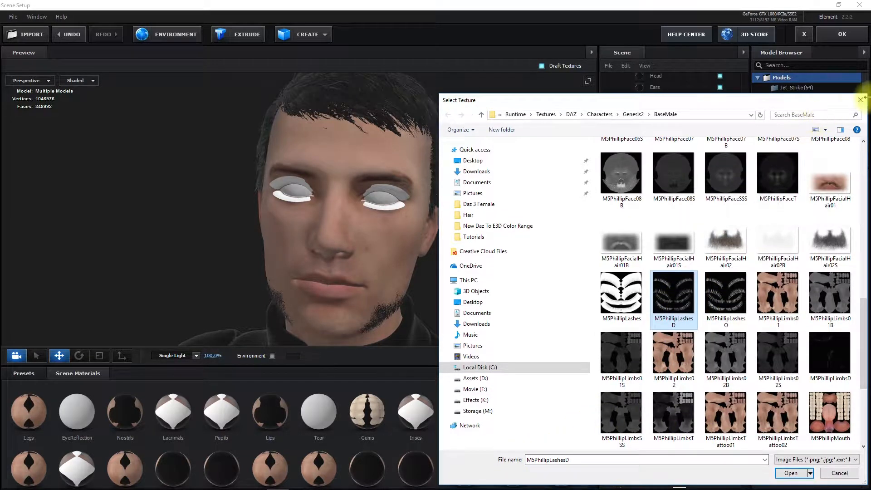
click(861, 100)
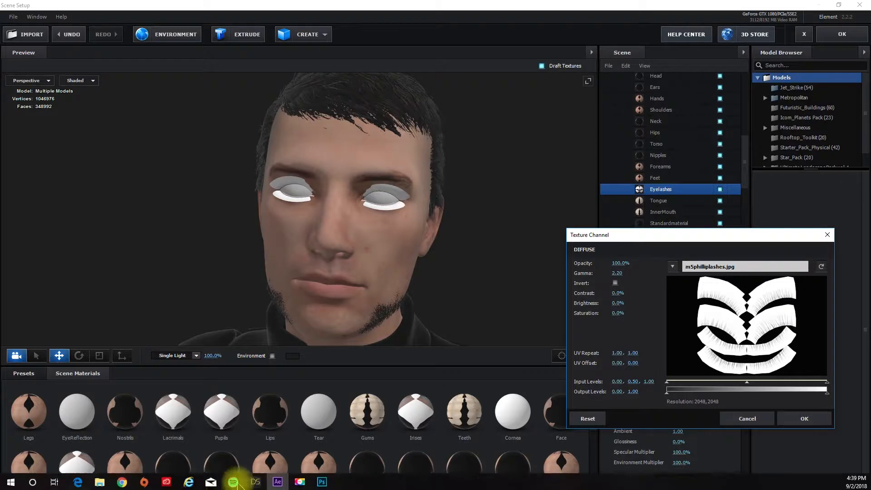
- In File Explorer, paste the copied lash texture into the Gen 2 Character folder of New Daz To E3D Color Range
click(100, 480)
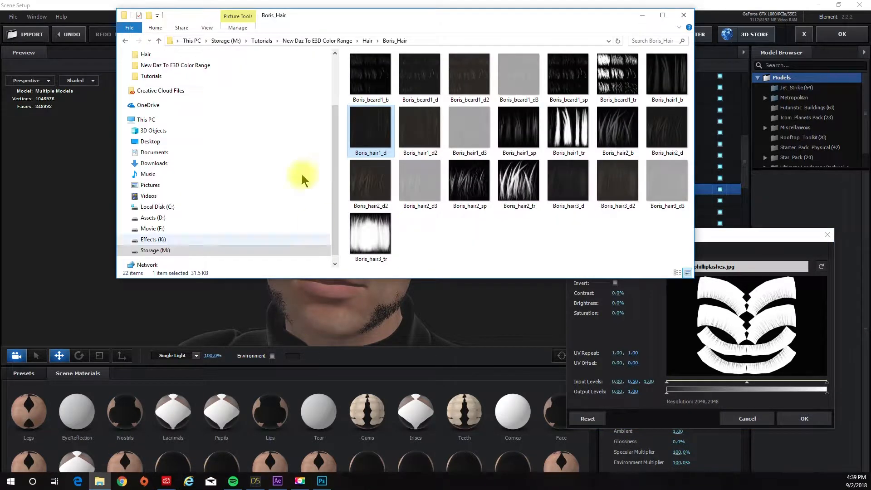
click(367, 41)
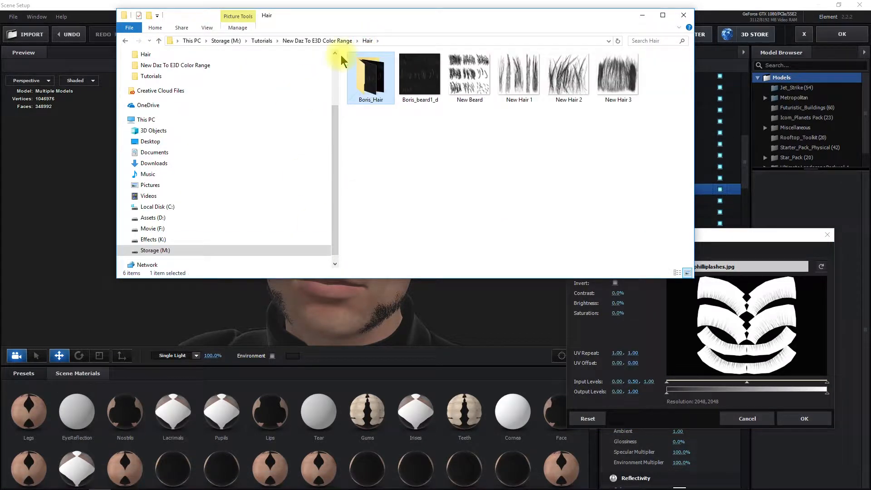
click(320, 41)
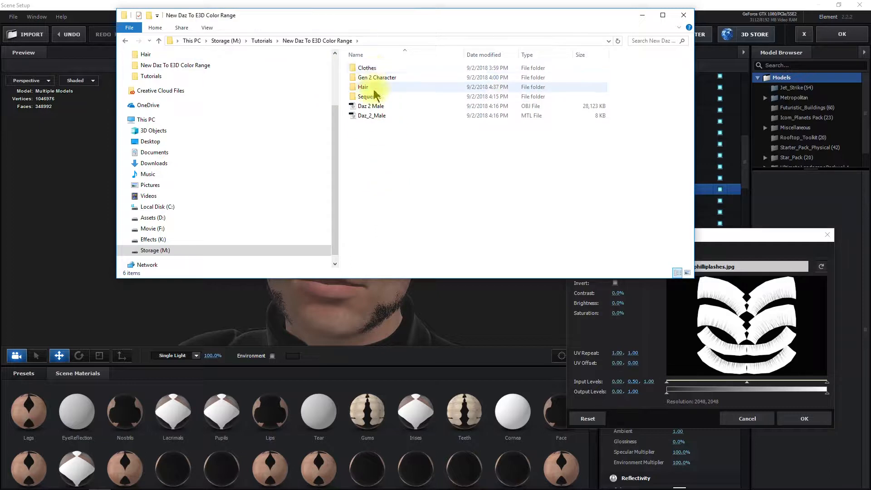
click(378, 81)
double_click(378, 81)
right_click(379, 88)
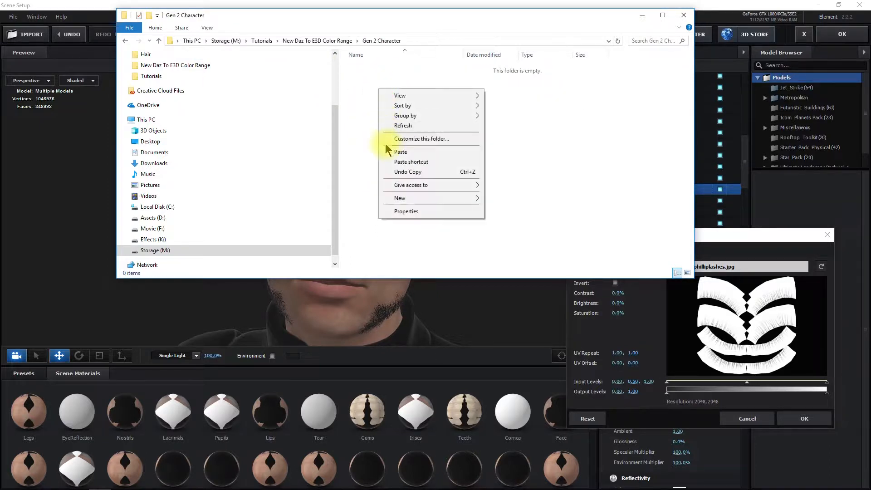
click(402, 157)
click(371, 82)
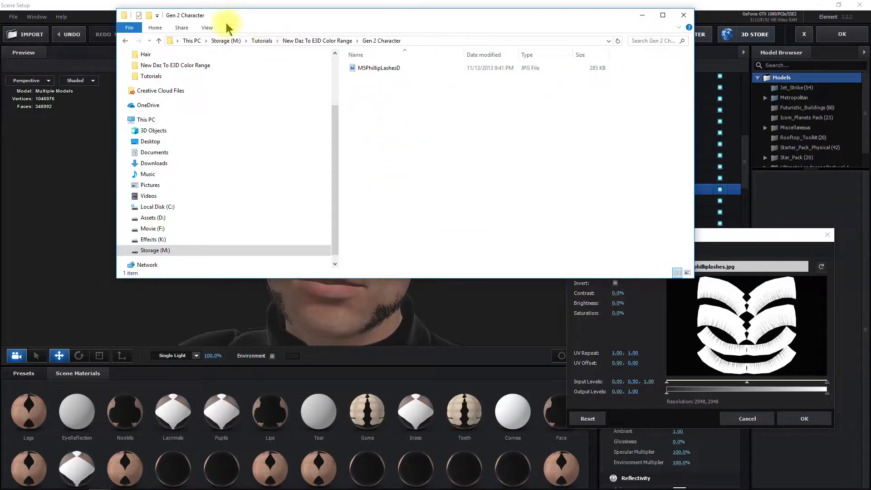
- Display the Gen 2 Character folder as large thumbnails, then minimize it and close the diffuse Texture Channel dialog
click(212, 30)
click(221, 41)
click(379, 117)
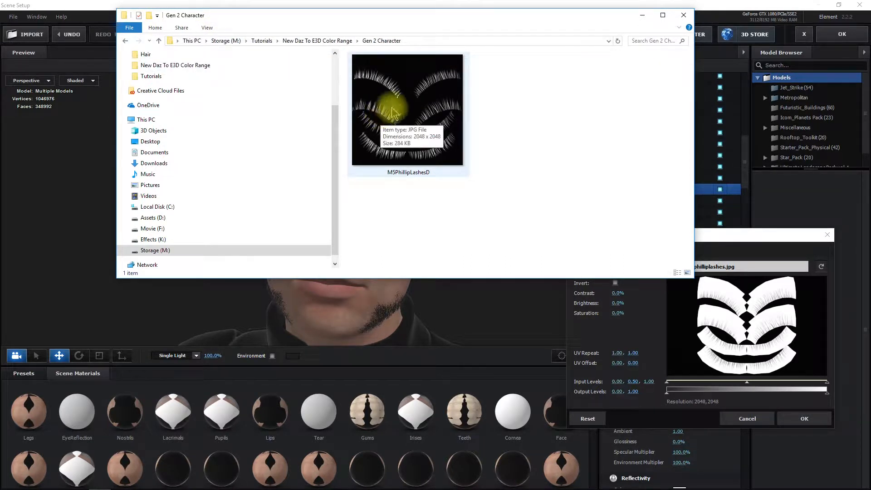
click(641, 15)
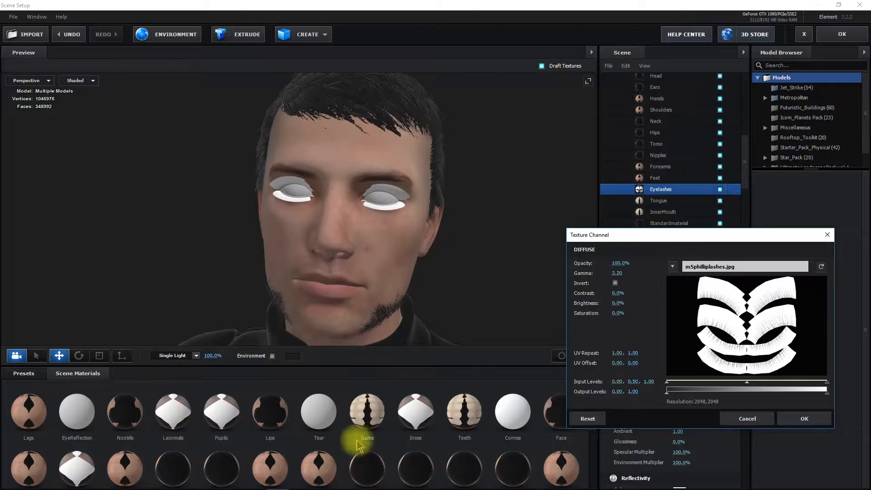
click(827, 234)
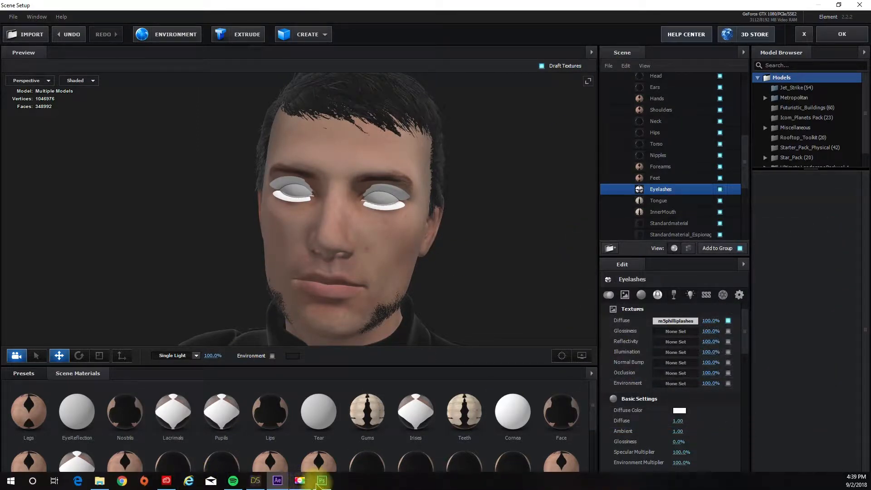
- Switch to Photoshop and create a transparent 2048 × 2048 pixel document named Eyelashes
click(322, 481)
click(25, 6)
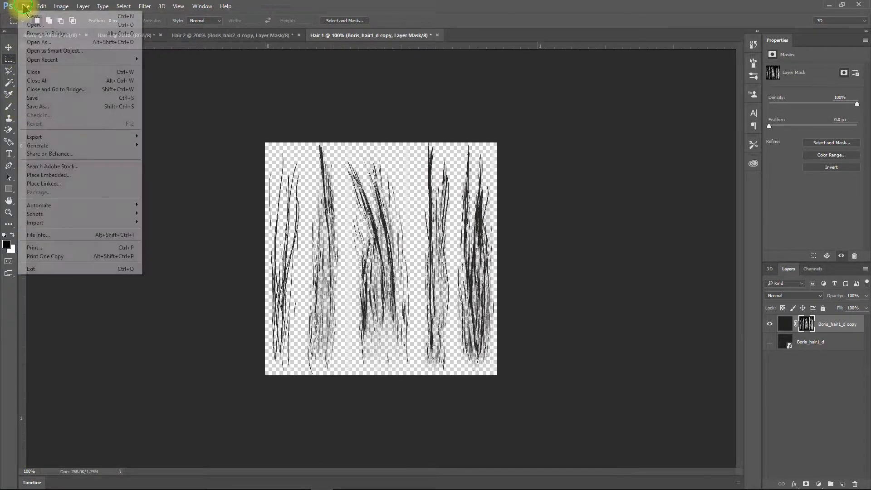
click(33, 17)
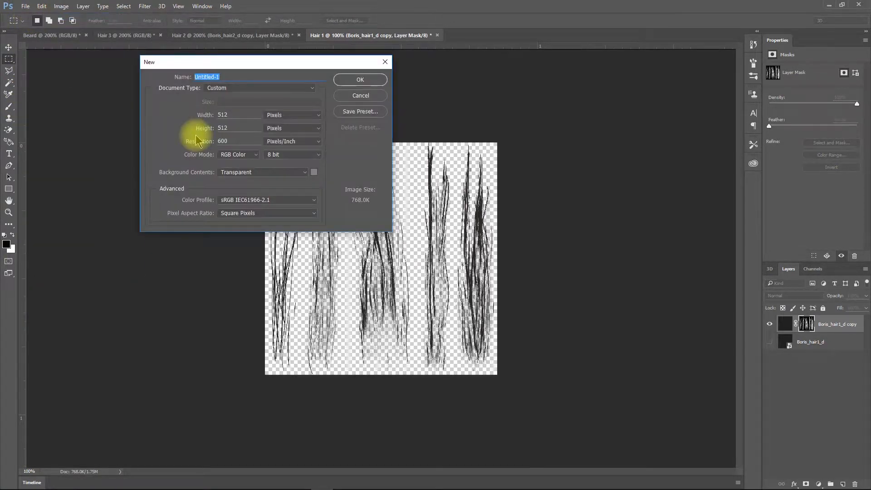
text(Eyelashes)
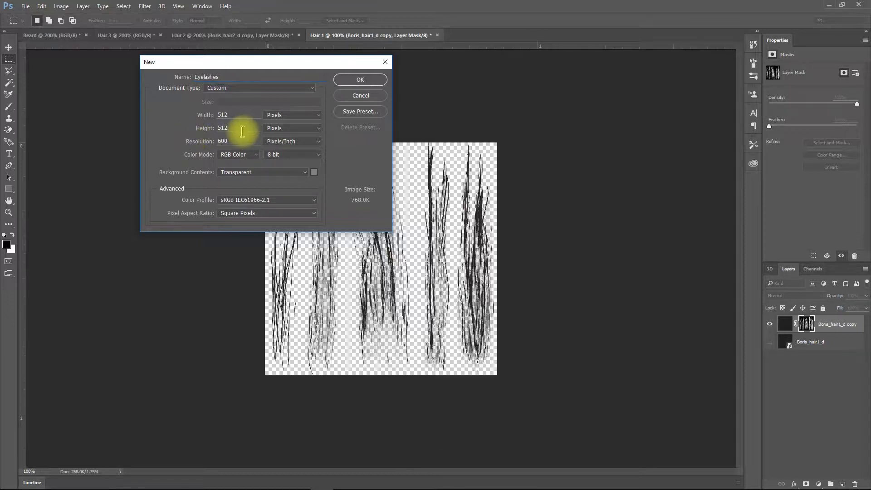
drag(231, 115, 210, 113)
text(2048)
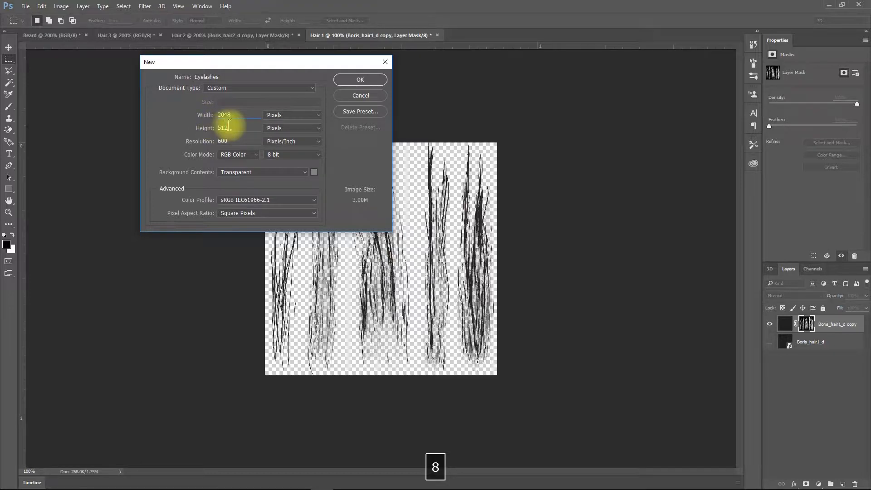
drag(230, 127, 205, 128)
text(2048)
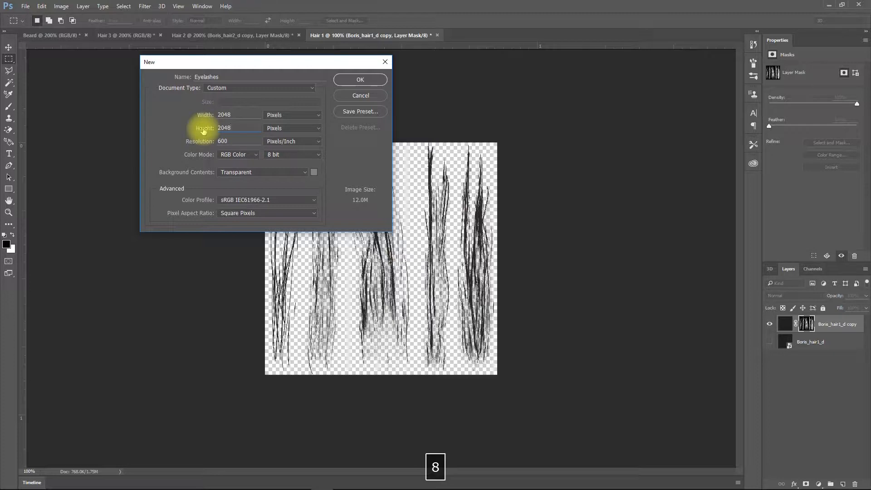
key(Return)
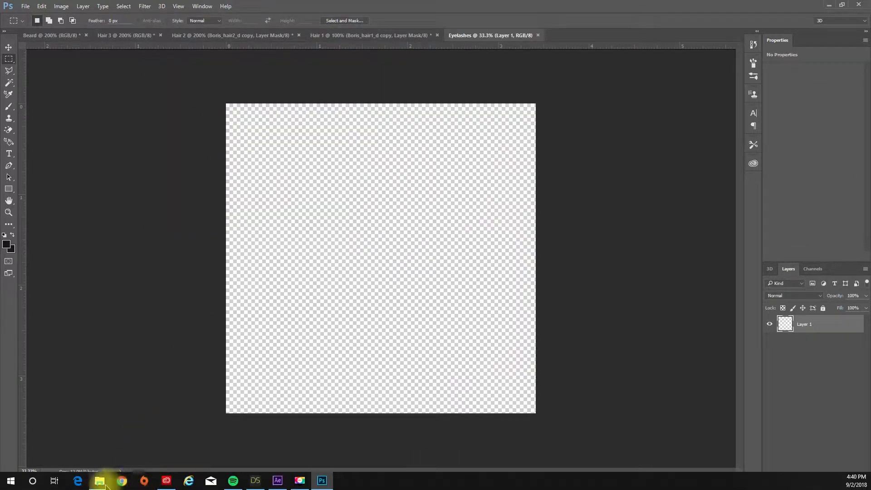
- Place the M5PhillipLashesD image from the Gen 2 Character folder into the Eyelashes document
click(111, 484)
drag(400, 132, 405, 315)
key(space)
key(Return)
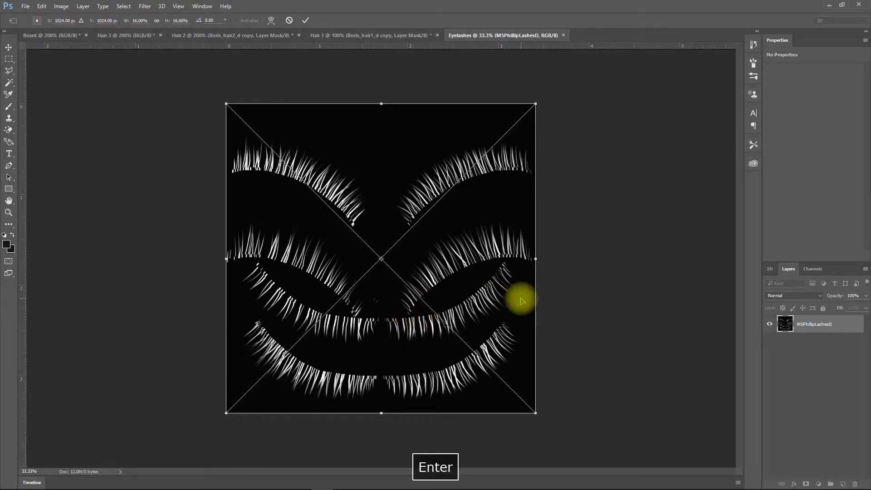
- Select the black background around the lashes using Color Range with a fuzziness of 19
click(123, 6)
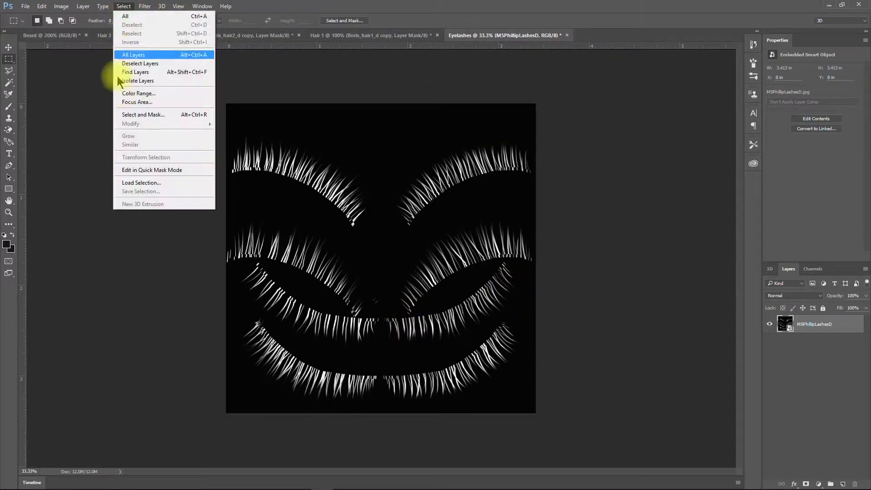
click(143, 95)
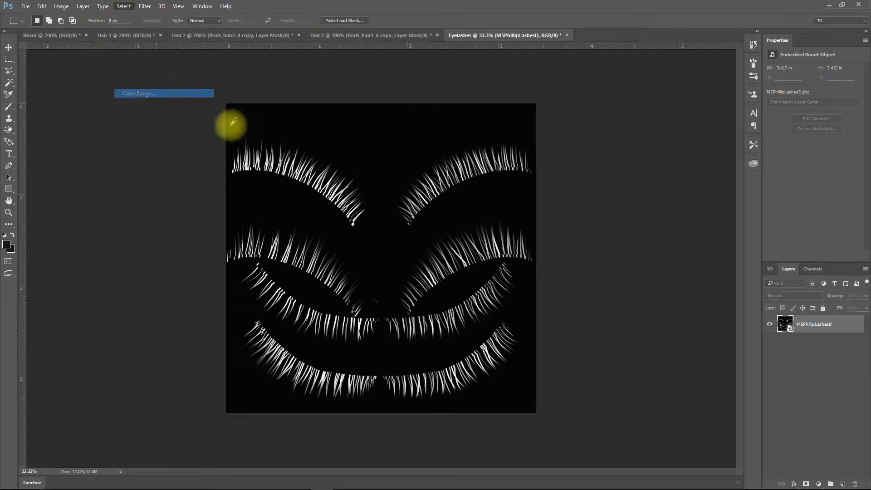
click(395, 145)
drag(756, 69, 678, 75)
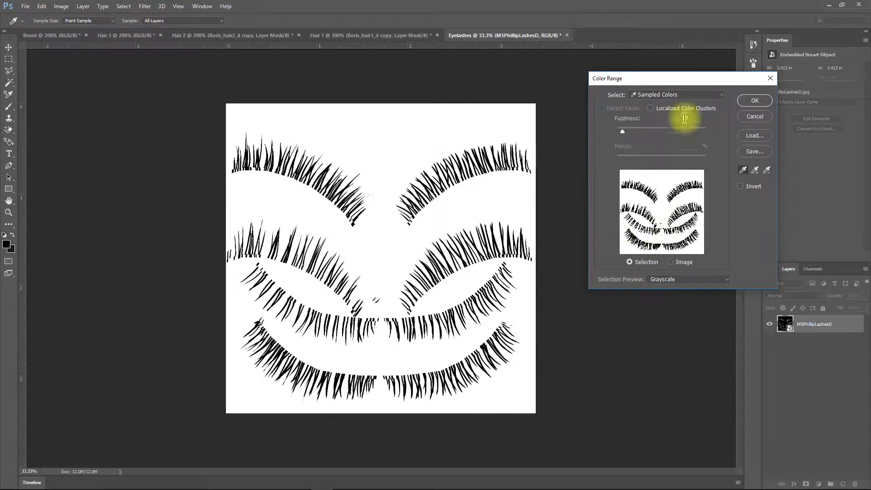
mouse_move(622, 131)
mouse_down()
mouse_move(687, 132)
mouse_move(606, 138)
mouse_move(626, 137)
mouse_up()
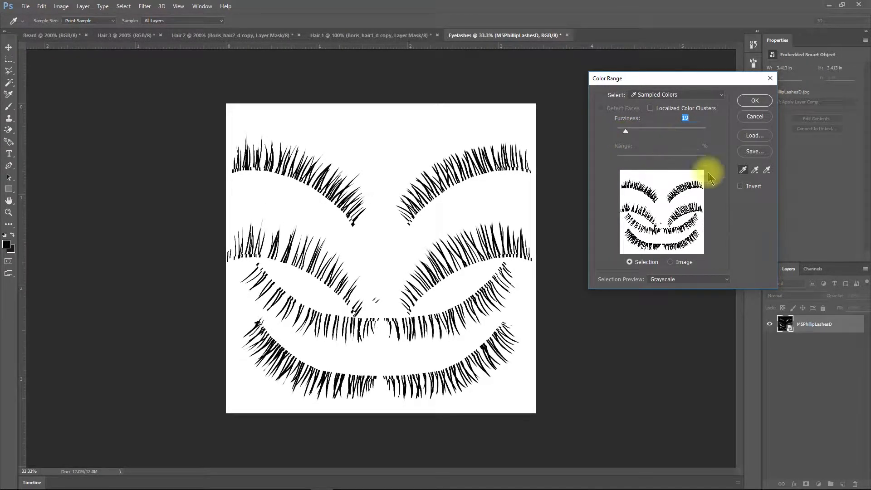
click(755, 101)
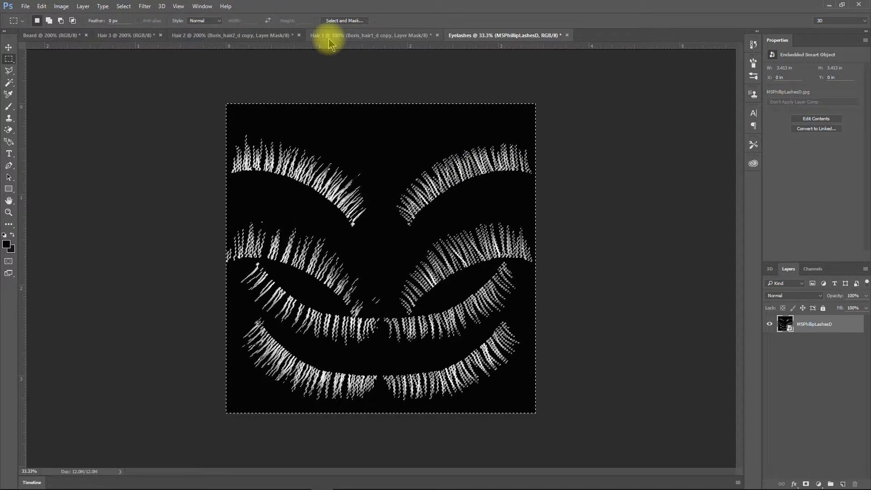
- Refine the selection in Select and Mask by inverting it to the lashes and setting the contrast to 27%
shift+click(343, 19)
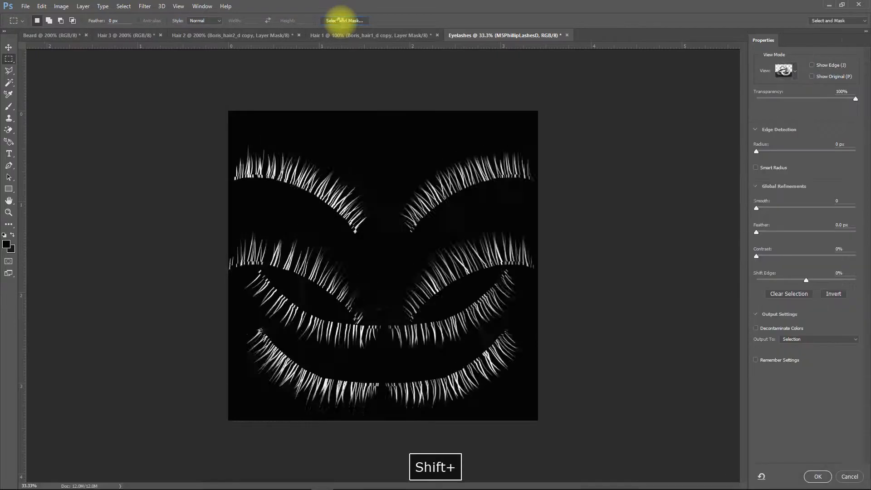
click(831, 294)
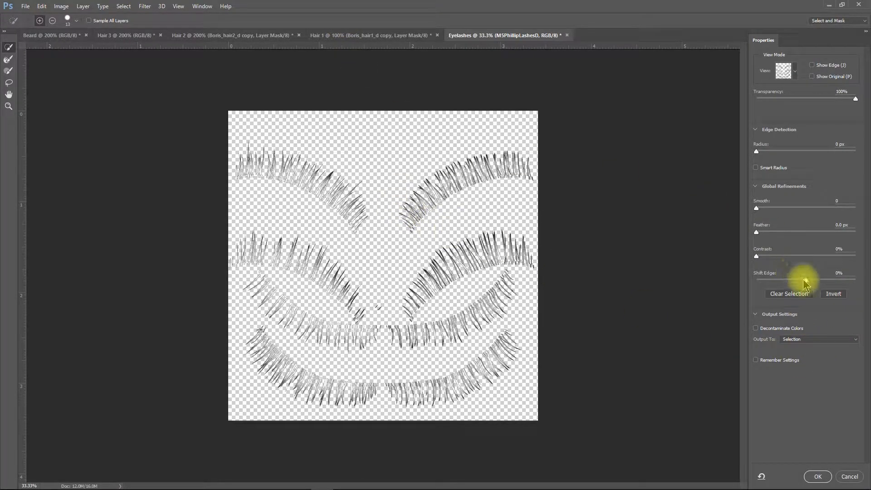
mouse_move(815, 281)
mouse_down()
mouse_move(827, 285)
mouse_move(806, 279)
mouse_up()
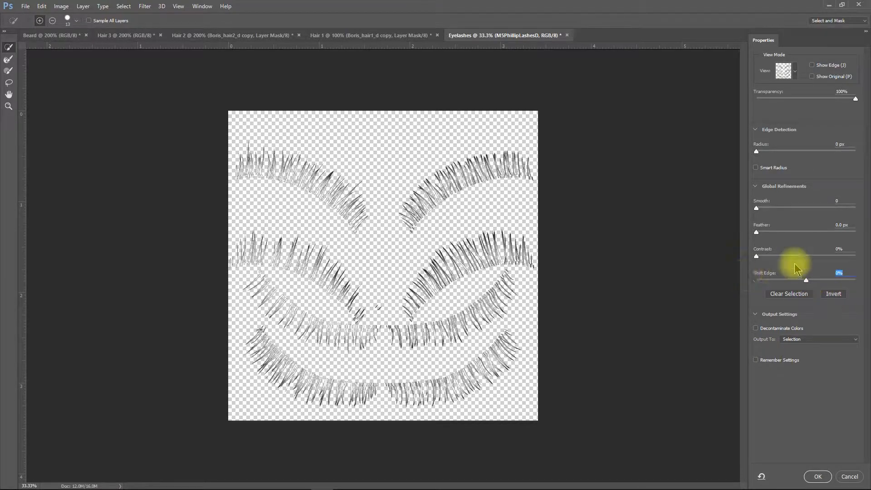
click(755, 257)
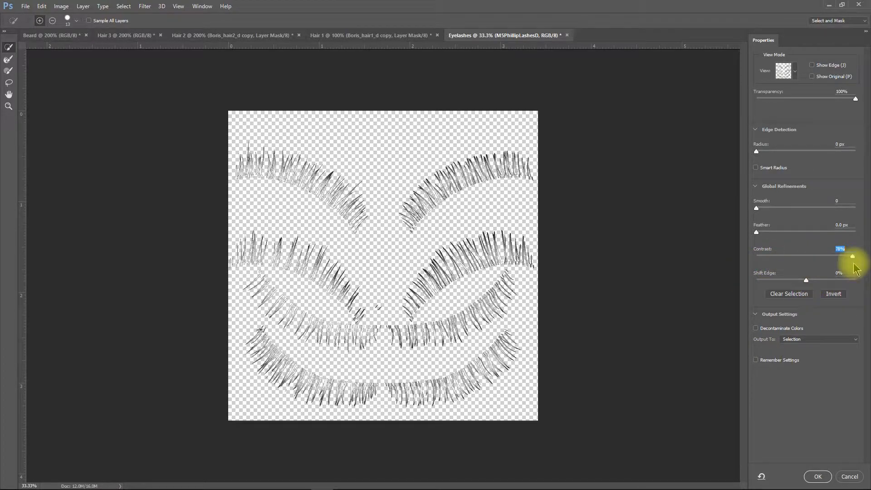
drag(777, 262, 784, 262)
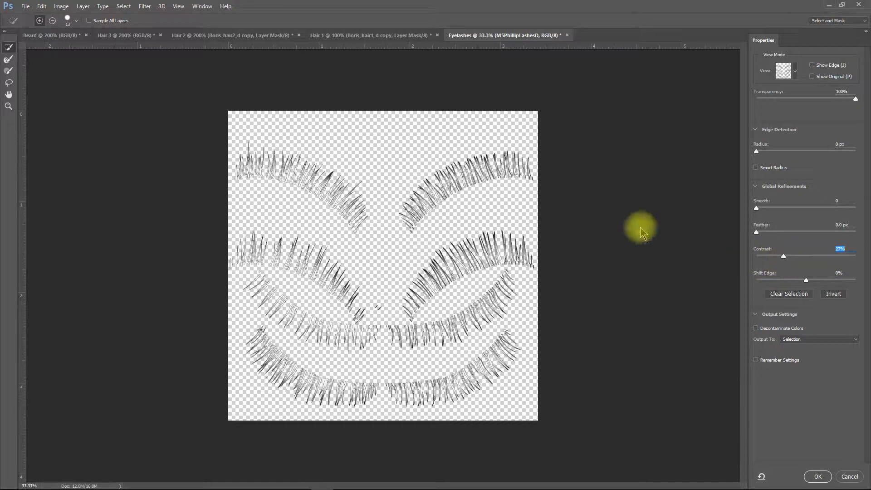
click(818, 477)
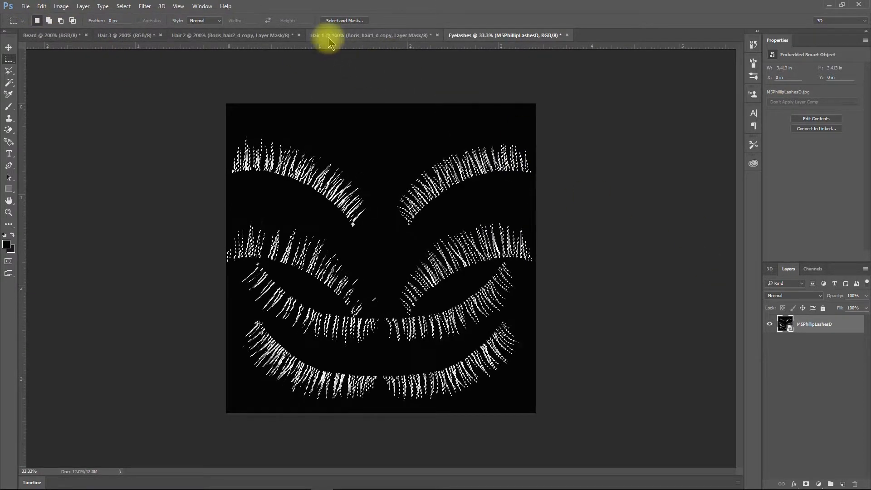
- Refine the lash selection in Select and Mask with 34% contrast and a slight outward edge shift, outputting to a new layer with layer mask
click(334, 22)
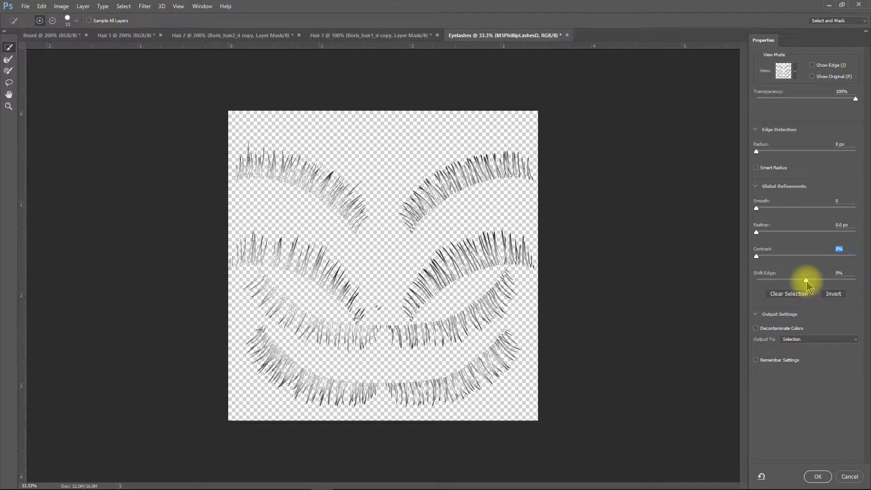
drag(807, 281, 810, 280)
click(802, 341)
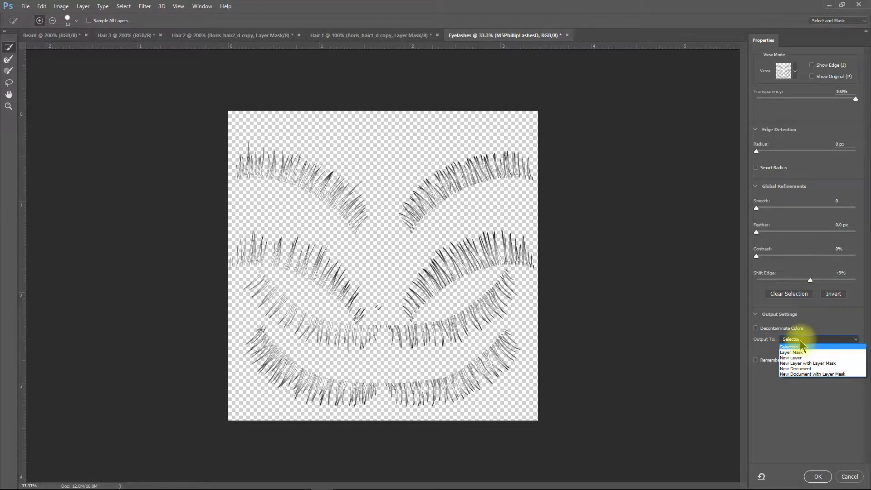
click(803, 364)
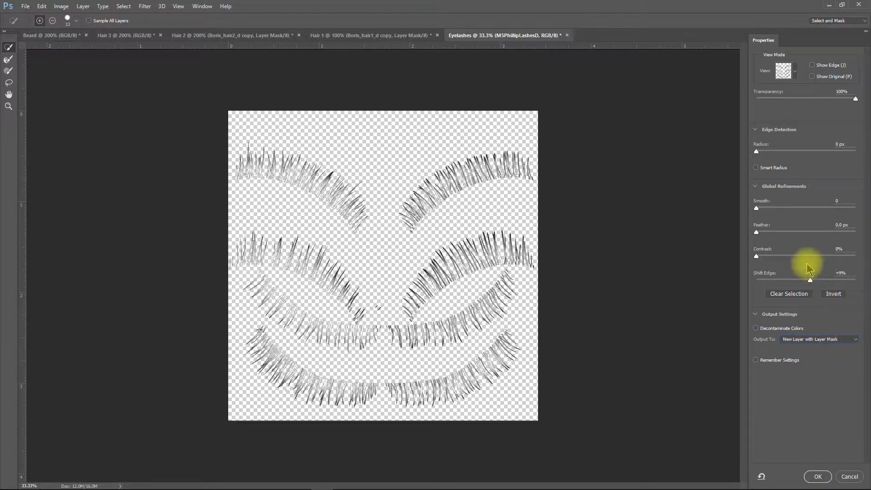
drag(792, 262, 794, 262)
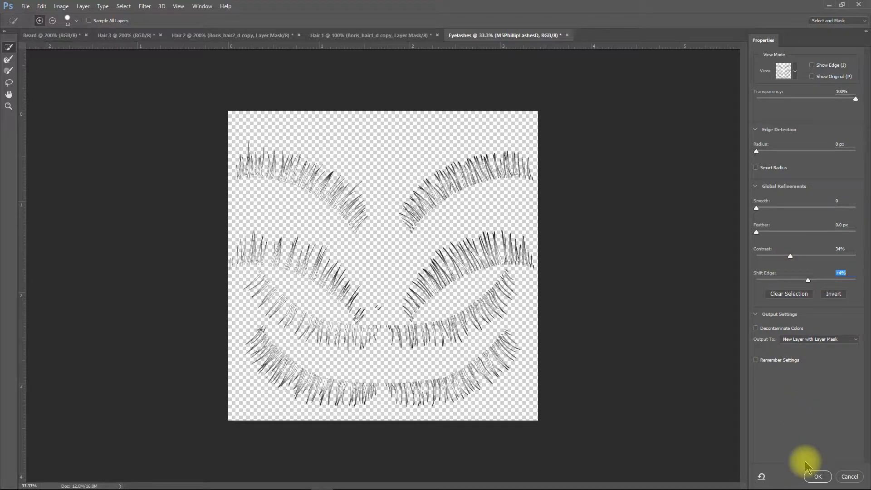
click(818, 476)
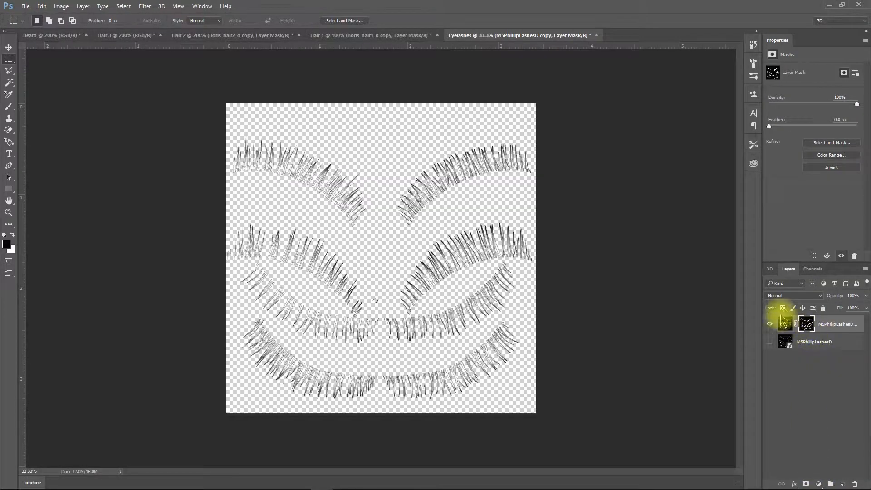
- Add a Hue/Saturation adjustment layer above the masked lashes and lower its lightness to -43
click(83, 6)
mouse_move(172, 115)
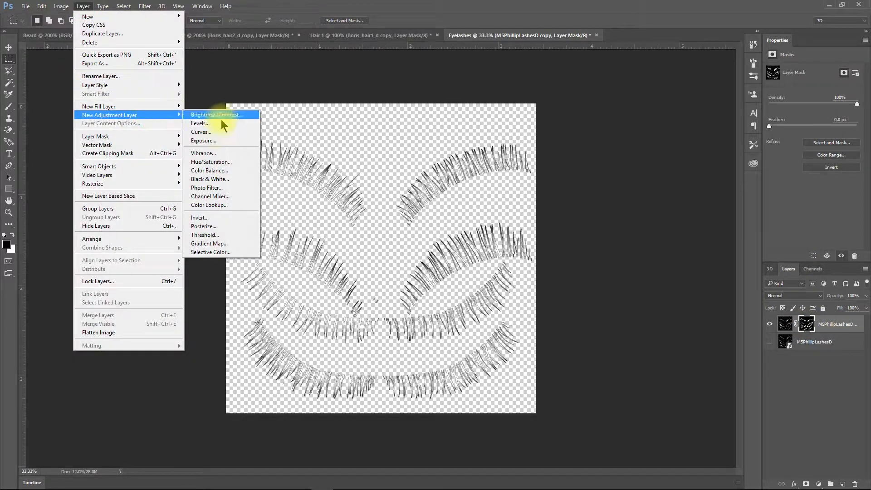
click(213, 162)
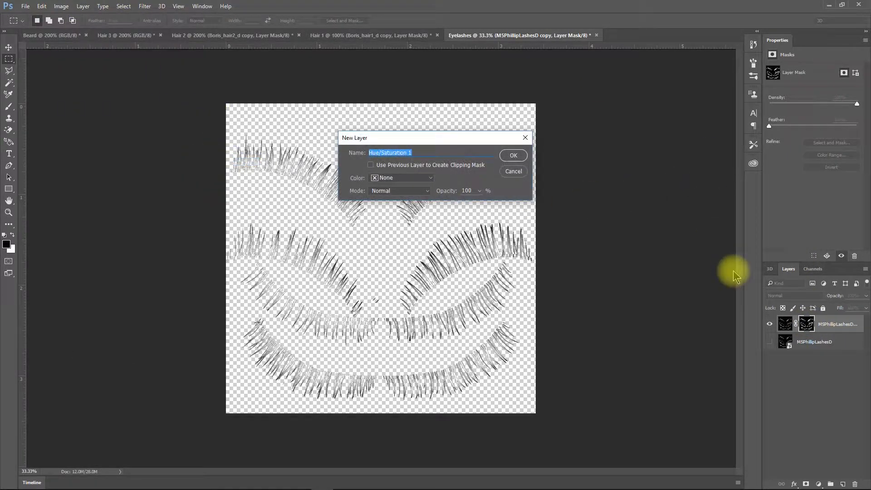
click(509, 159)
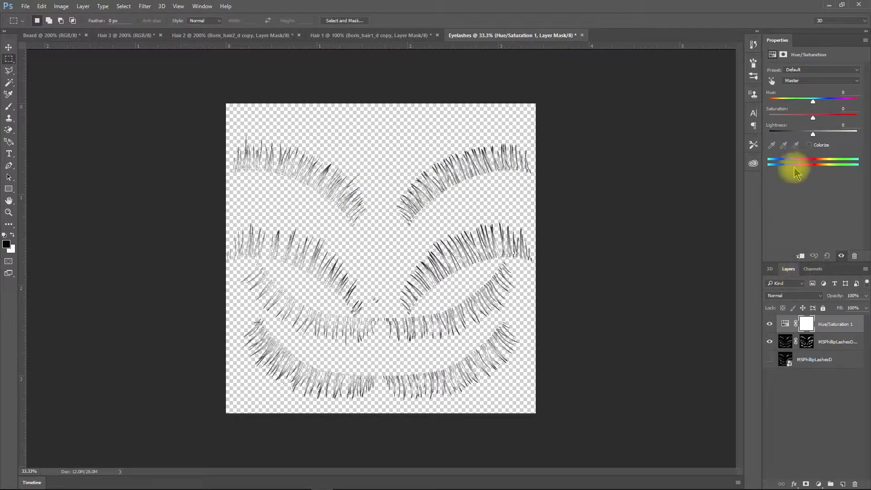
drag(814, 134, 794, 141)
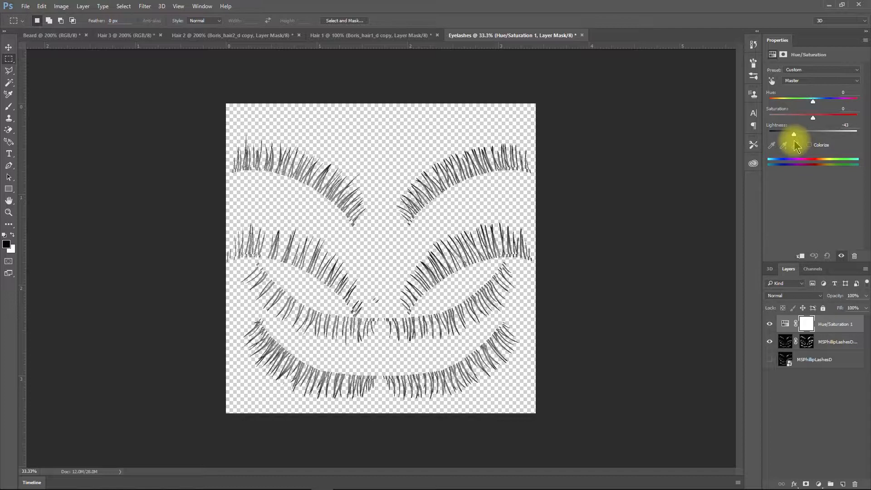
- Export the document as a transparent PNG named New Eyelashes into the Gen 2 Character folder of New Daz To E3D Color Range
click(25, 6)
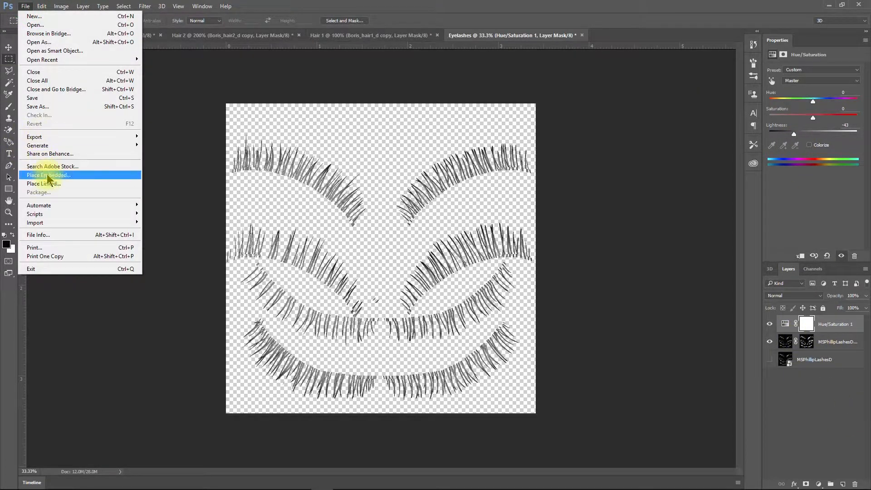
mouse_move(136, 137)
click(156, 120)
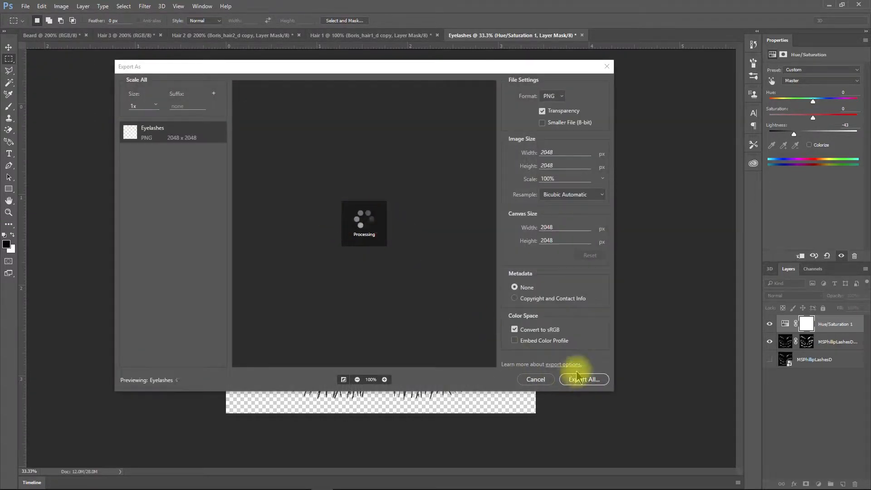
click(586, 381)
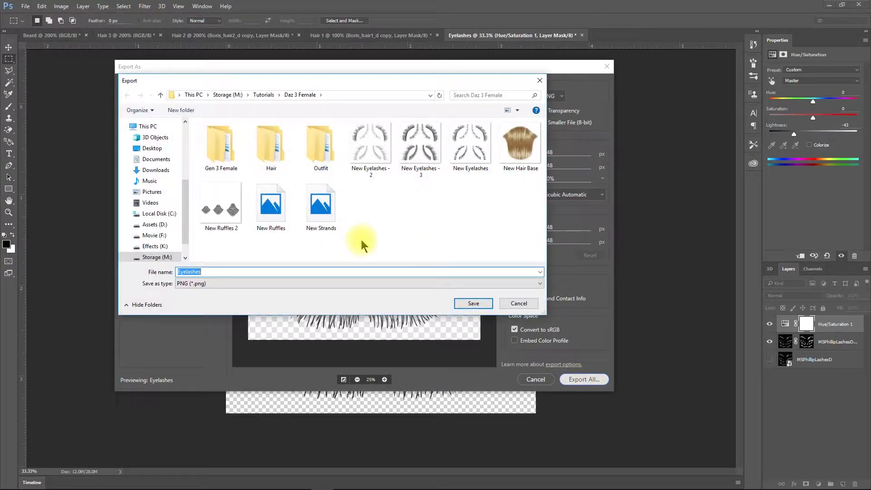
click(263, 96)
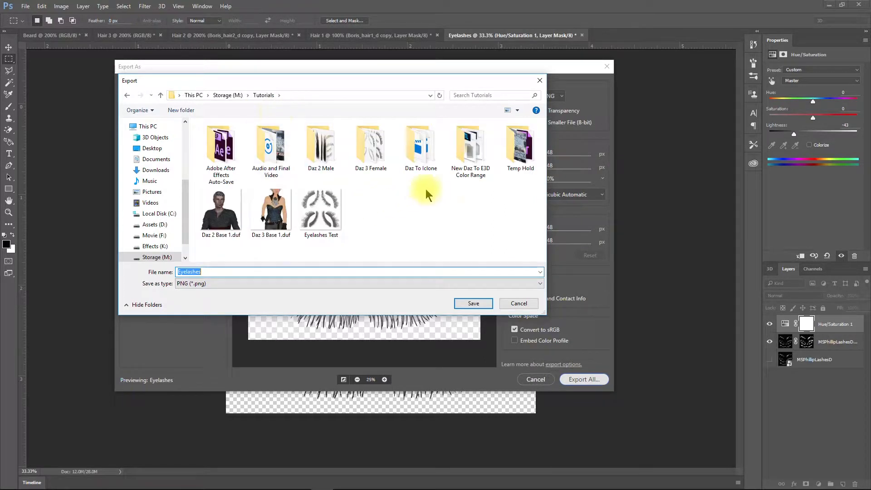
double_click(468, 154)
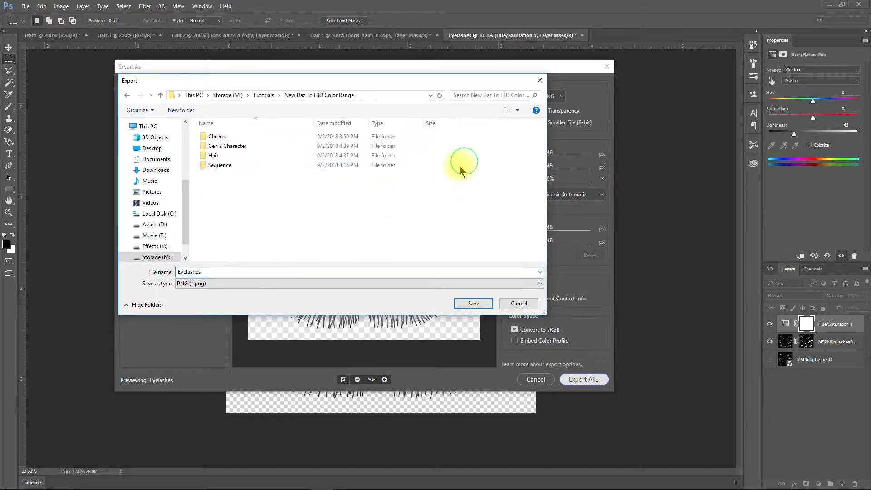
double_click(227, 146)
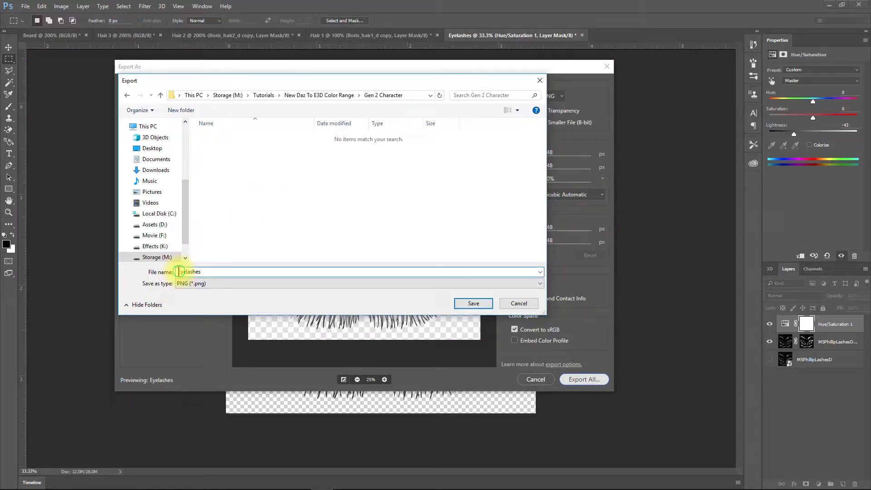
text(New)
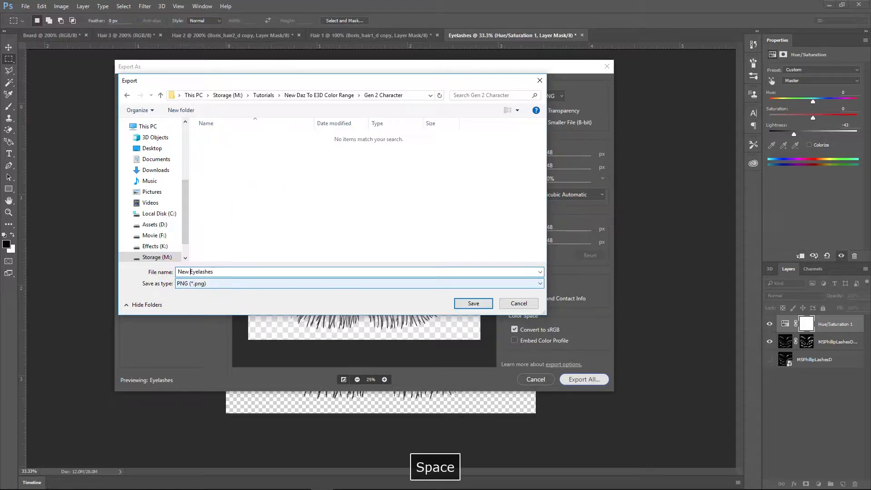
click(473, 303)
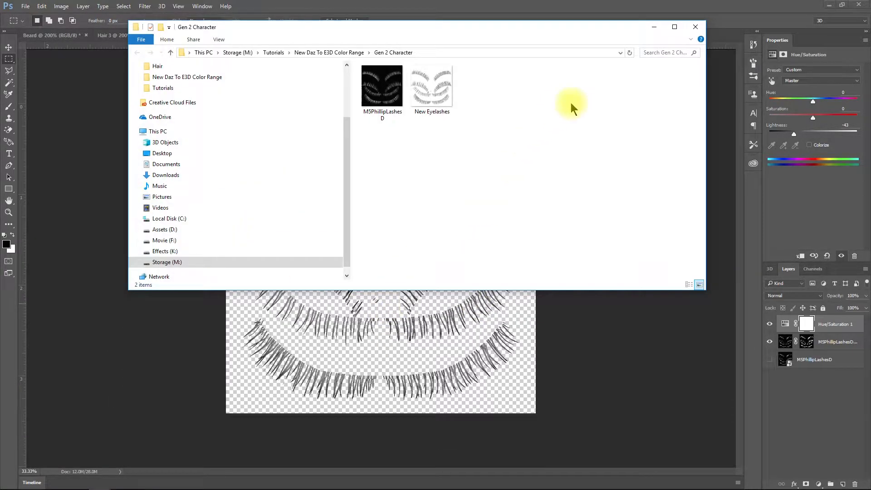
- Switch to Element 3D and load New Eyelashes from the Gen 2 Character folder as the Eyelashes material's diffuse texture
click(693, 28)
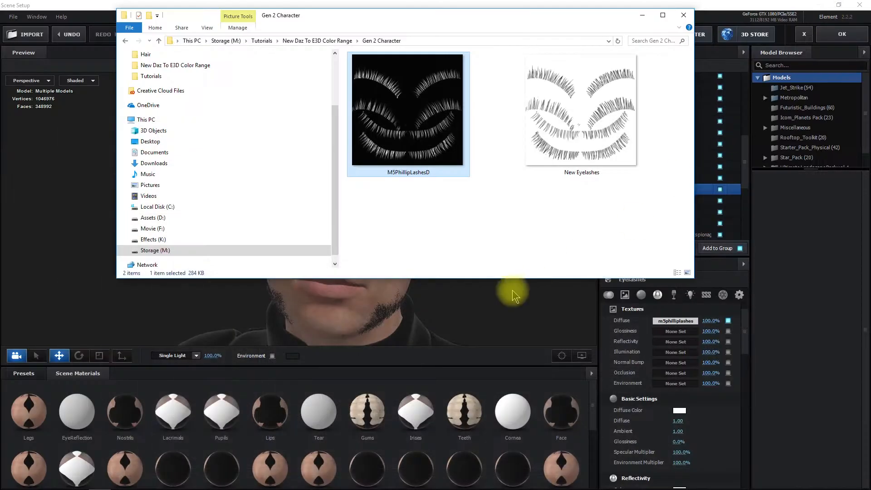
click(642, 16)
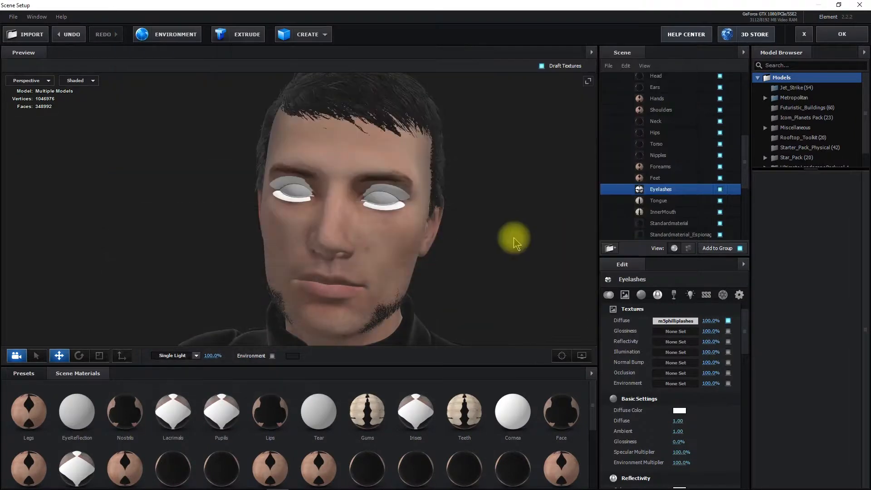
click(660, 323)
click(641, 268)
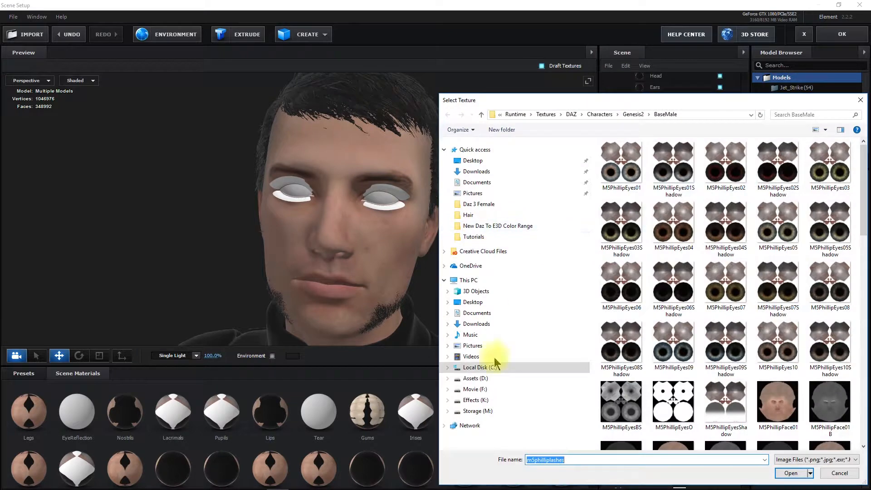
click(478, 413)
scroll(608, 342, down, 5)
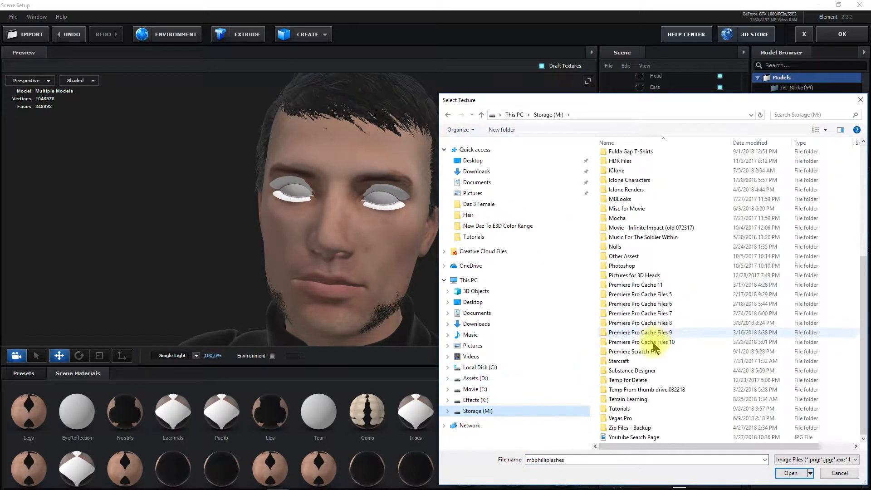
double_click(628, 410)
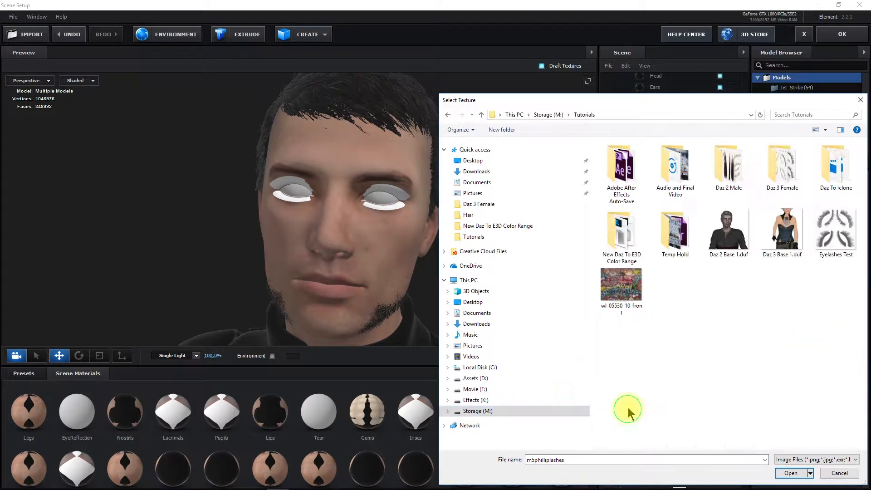
double_click(621, 236)
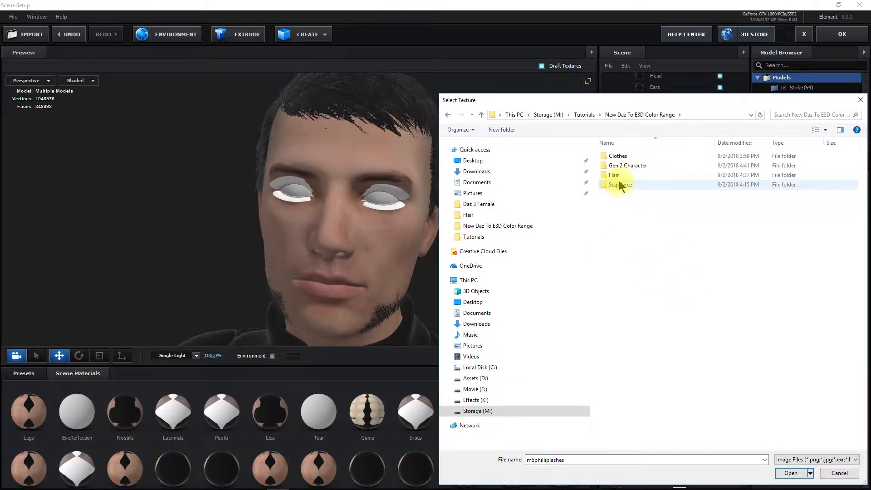
double_click(625, 166)
click(671, 170)
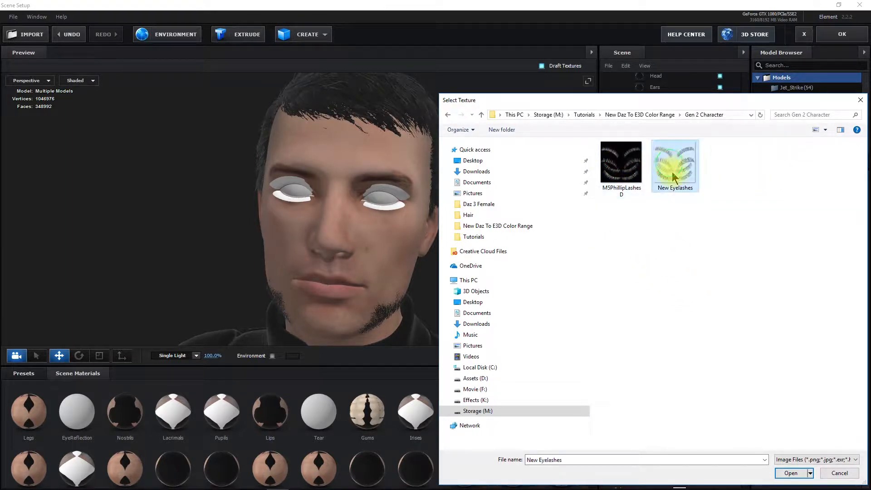
click(796, 476)
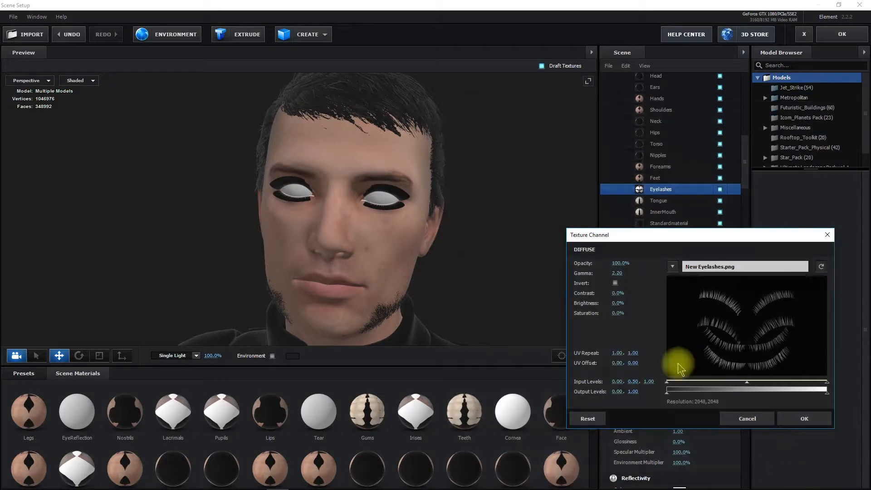
- Invert the Eyelashes diffuse texture and raise the material's alpha threshold to 0.75
click(616, 283)
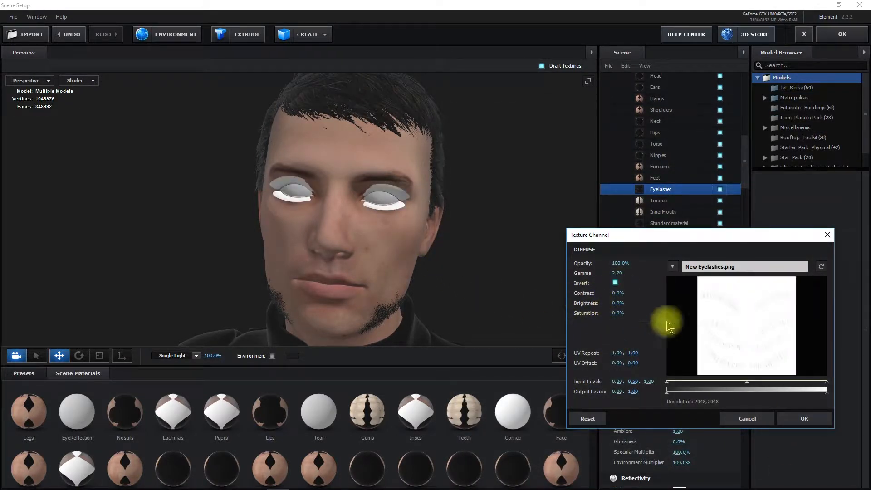
click(797, 421)
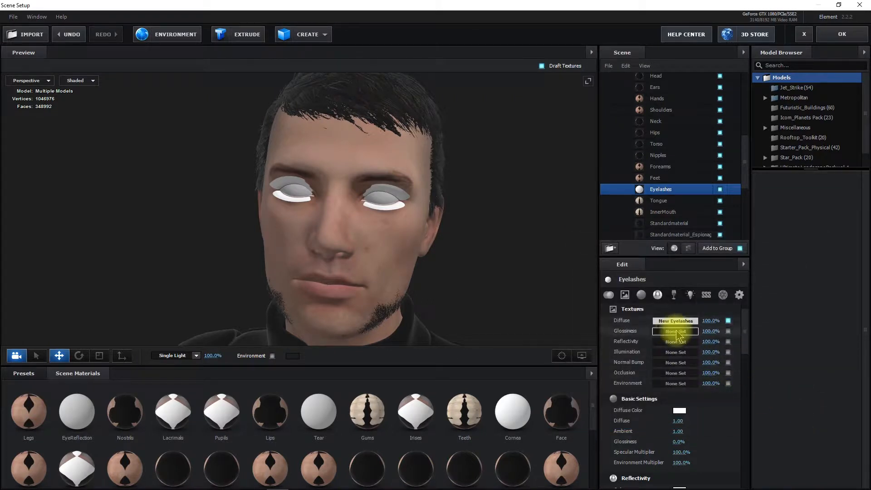
click(739, 295)
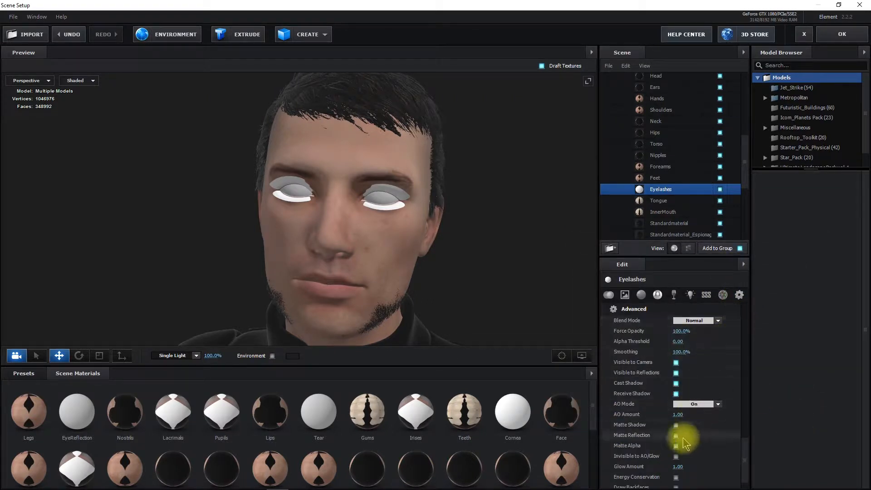
drag(676, 341, 691, 341)
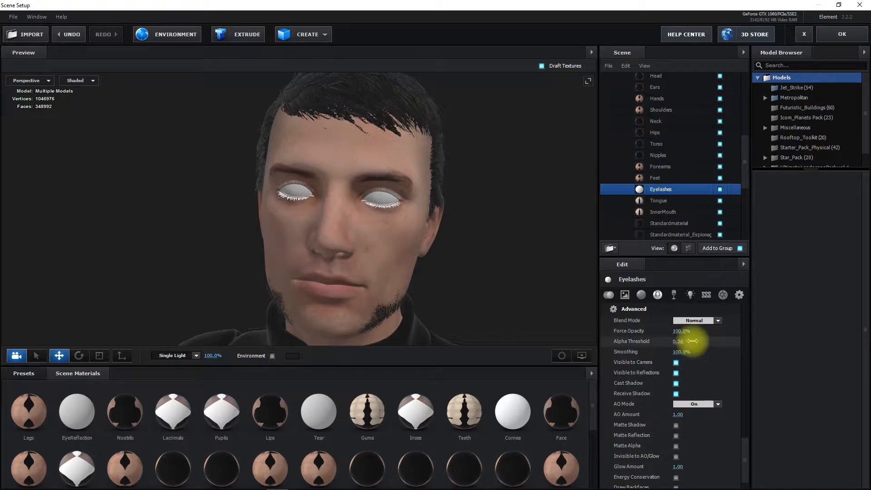
drag(480, 237, 333, 202)
scroll(437, 219, up, 5)
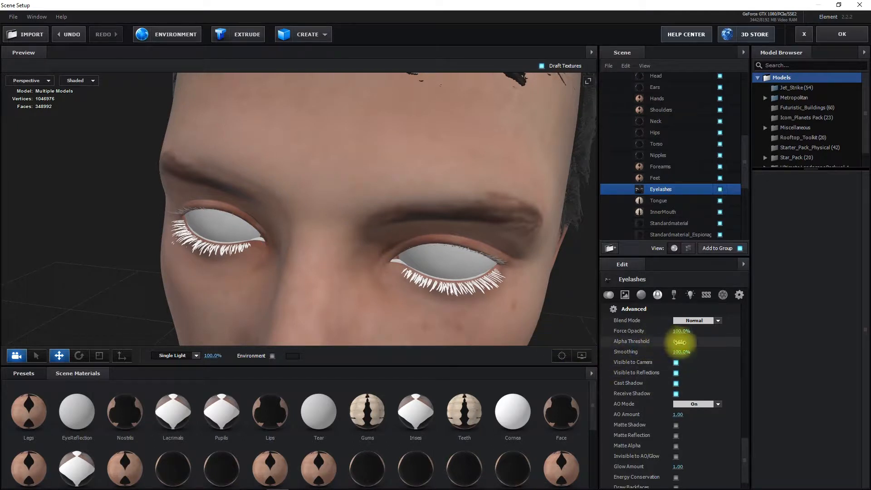
drag(691, 344, 711, 345)
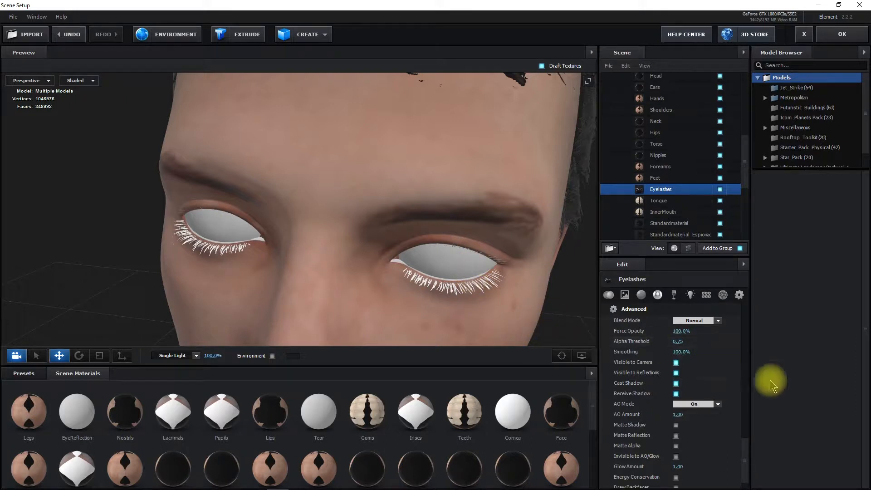
- Change the Eyelashes material's diffuse color from the basic settings to the dark brown 493232
click(625, 296)
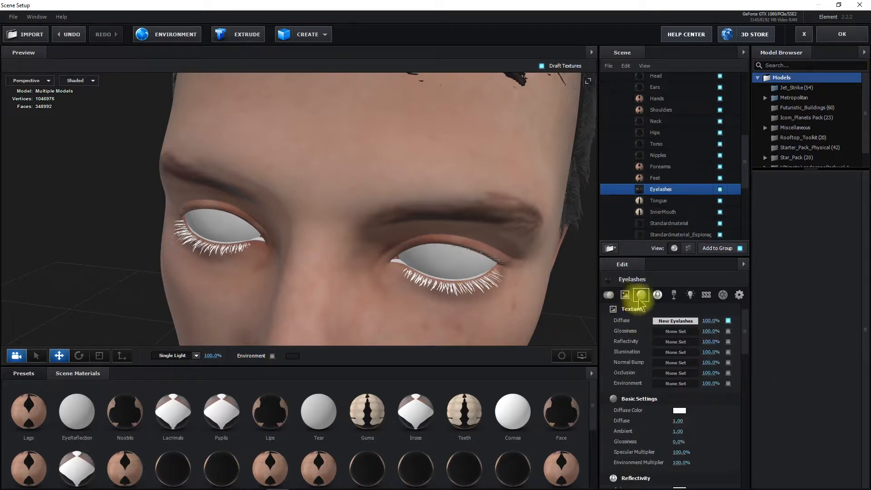
click(641, 296)
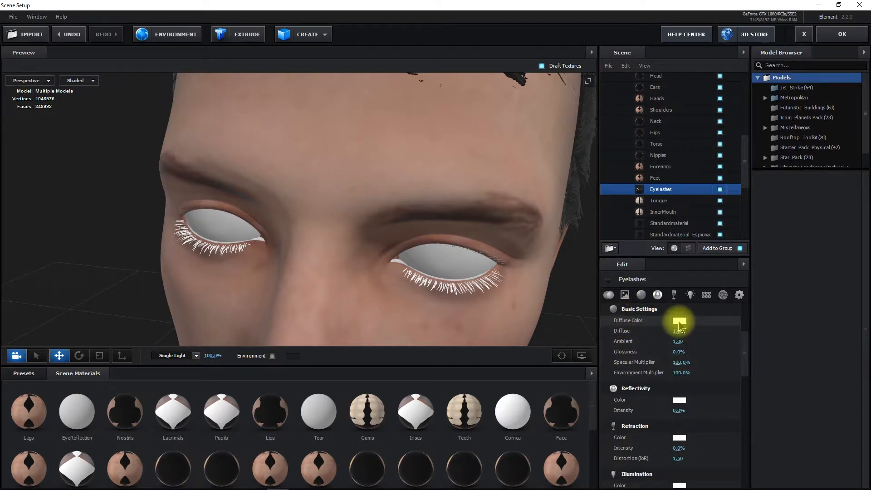
click(679, 321)
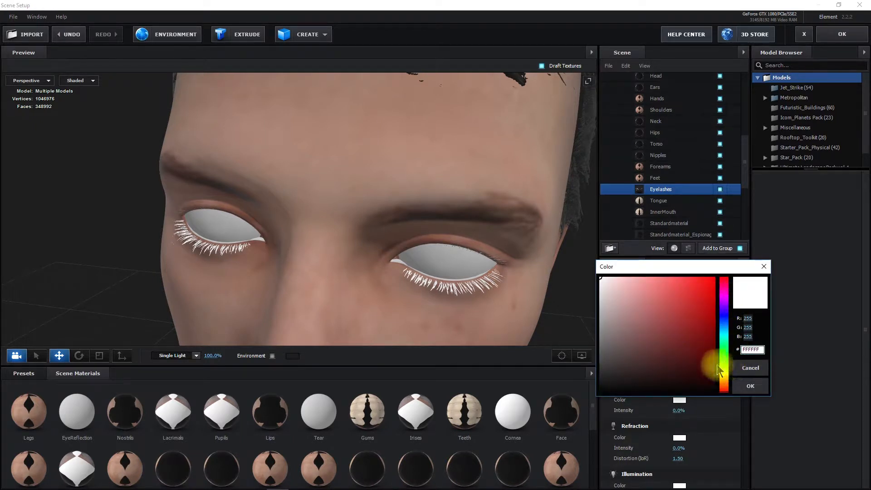
drag(601, 280, 629, 351)
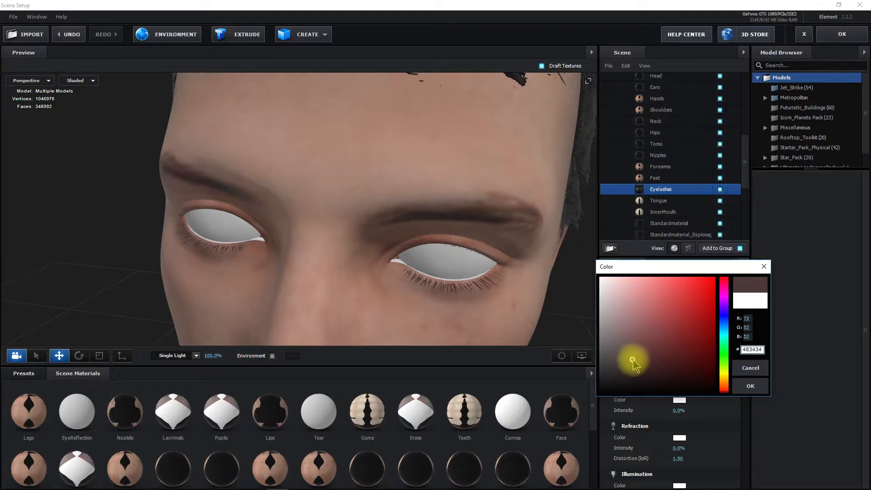
drag(638, 359, 636, 359)
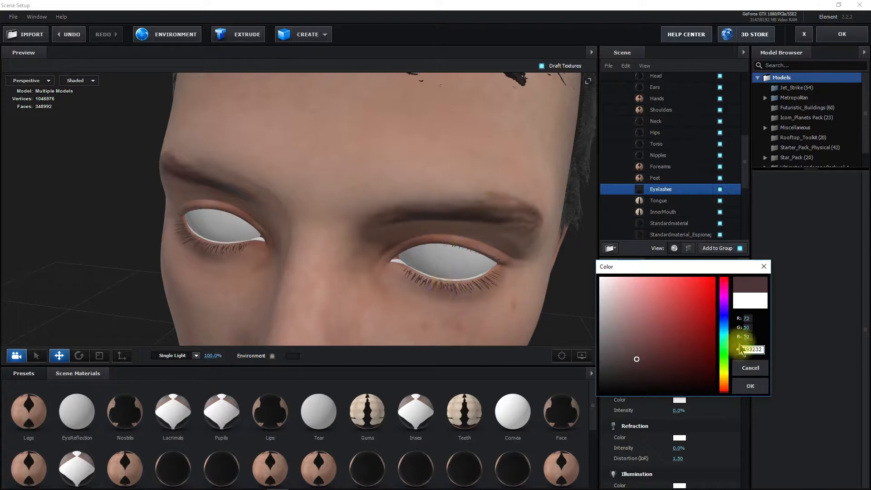
click(746, 385)
- Set the alpha threshold of the hair1 material to 0.10
scroll(500, 277, down, 5)
drag(500, 276, 431, 197)
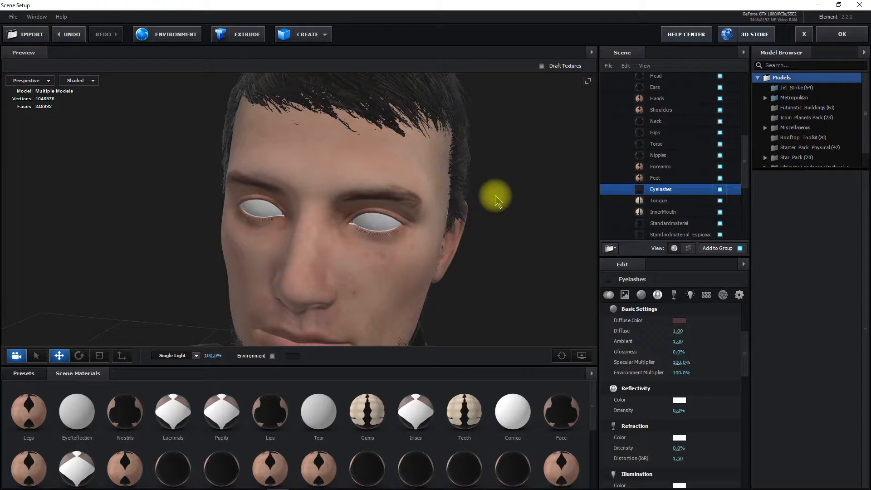
drag(496, 200, 366, 165)
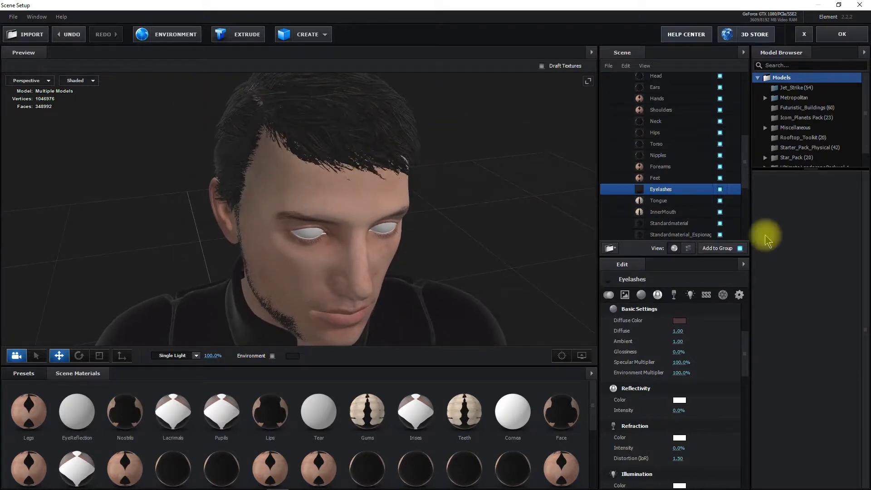
scroll(667, 225, down, 5)
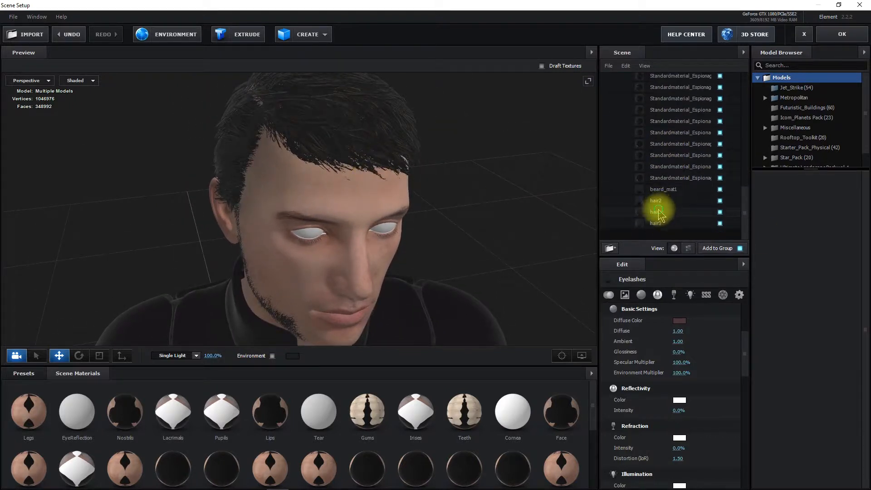
click(658, 212)
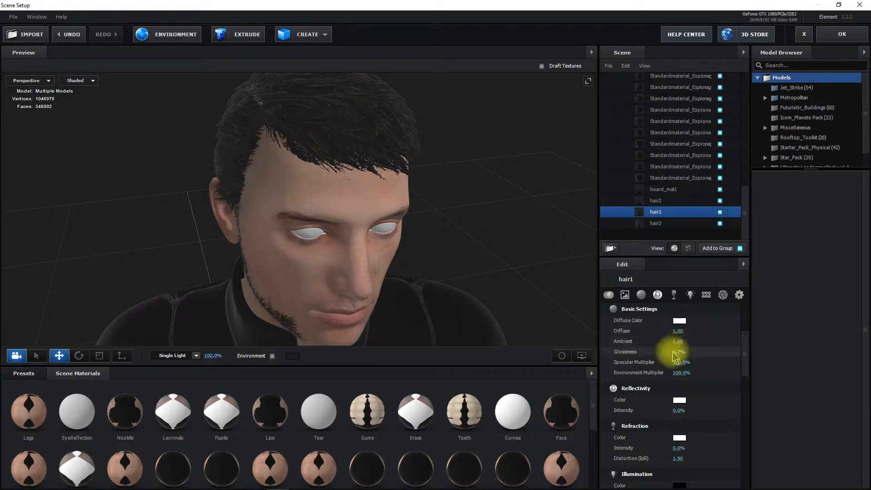
click(739, 295)
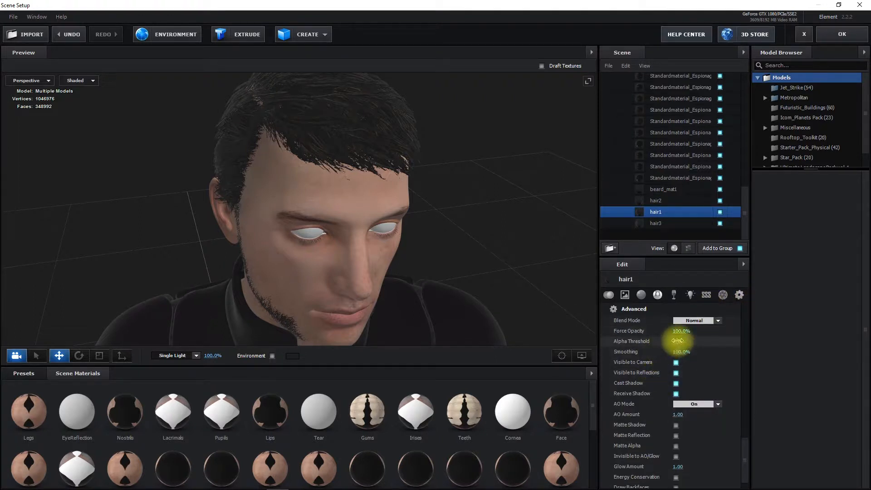
drag(679, 343, 674, 346)
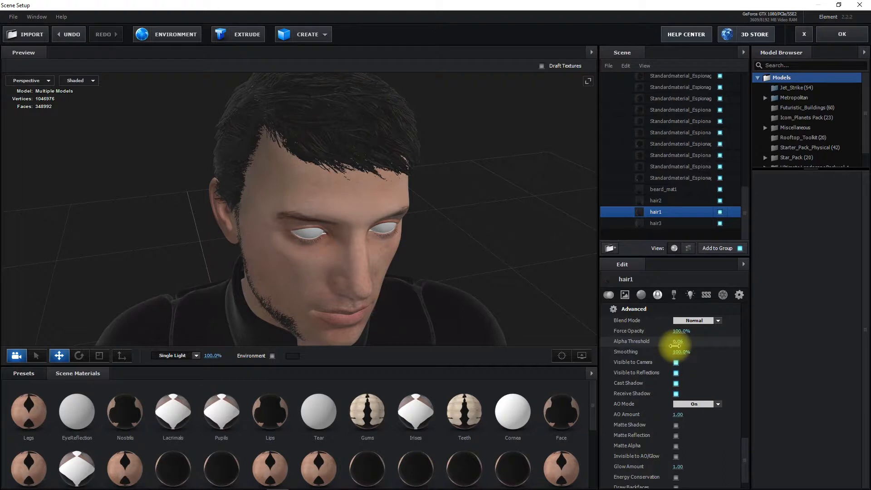
drag(688, 343, 680, 344)
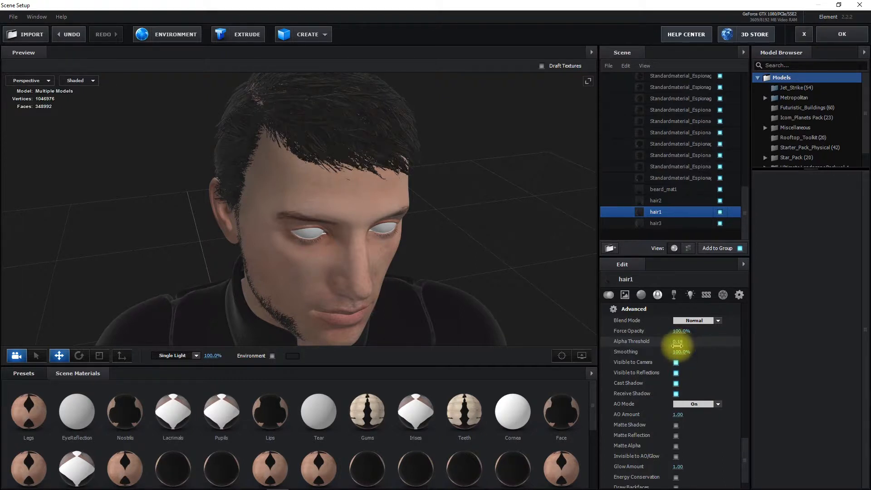
drag(677, 345, 673, 345)
- Apply the Physical preset Glass to the EyeReflection material and lower its force opacity to 15%
drag(465, 195, 373, 238)
scroll(385, 229, up, 4)
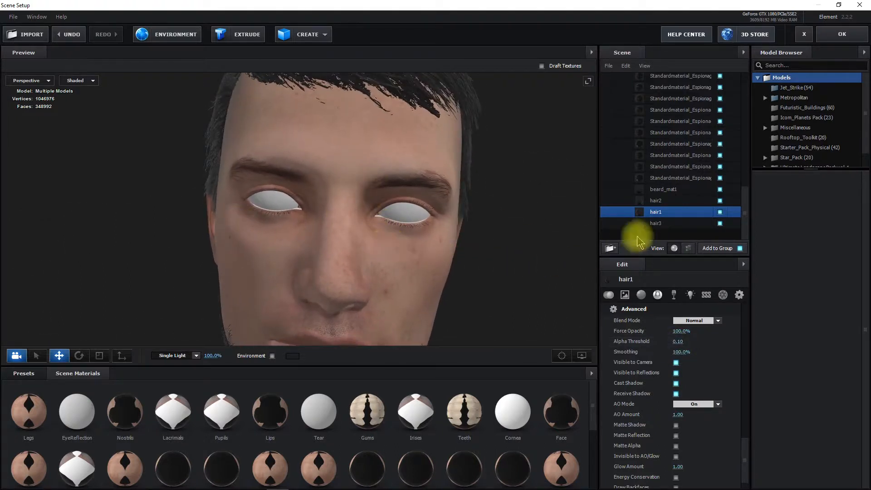
scroll(665, 193, up, 5)
scroll(664, 193, up, 2)
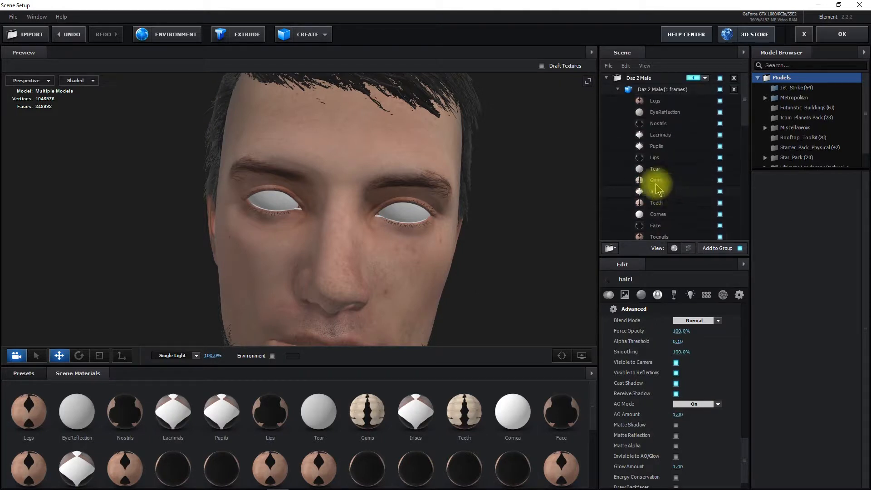
click(669, 114)
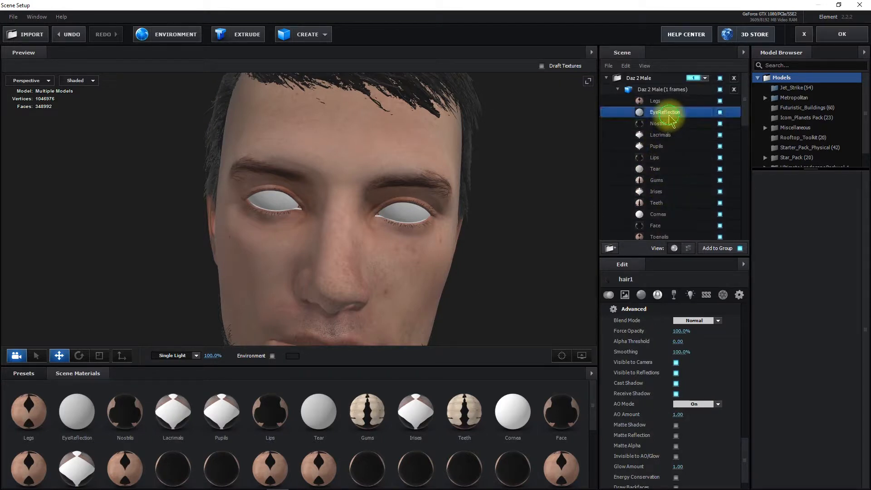
click(19, 374)
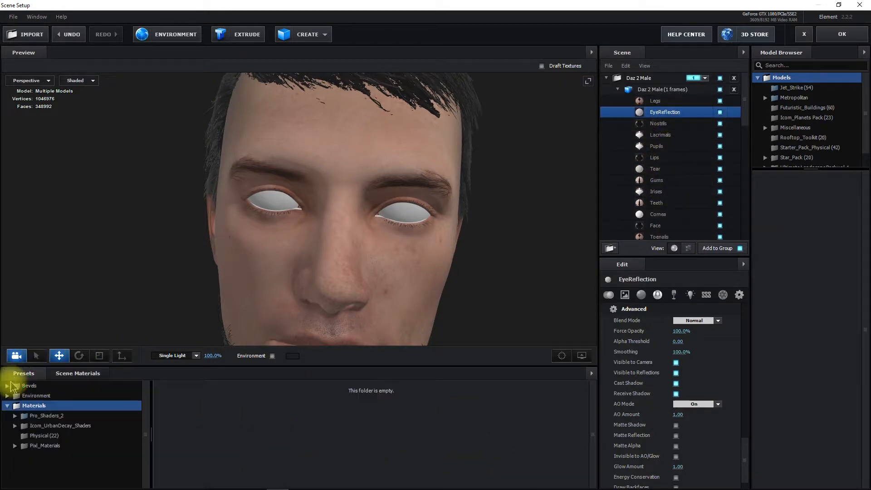
click(44, 437)
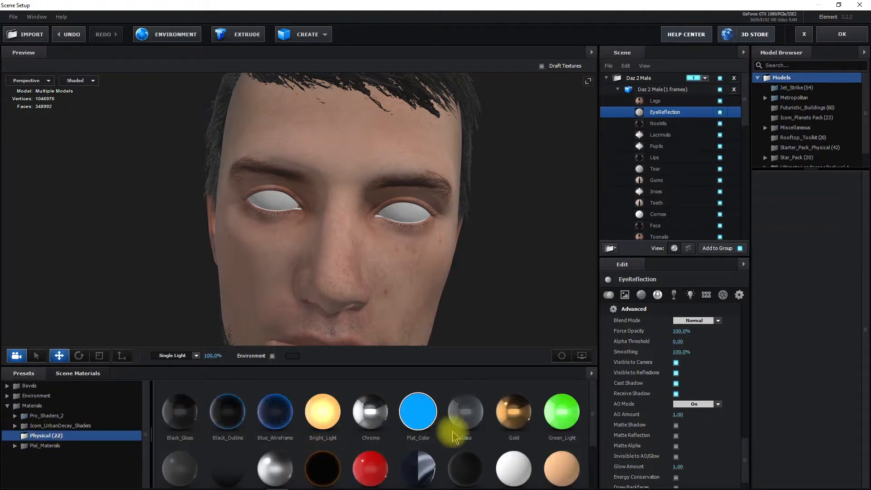
drag(484, 419, 655, 121)
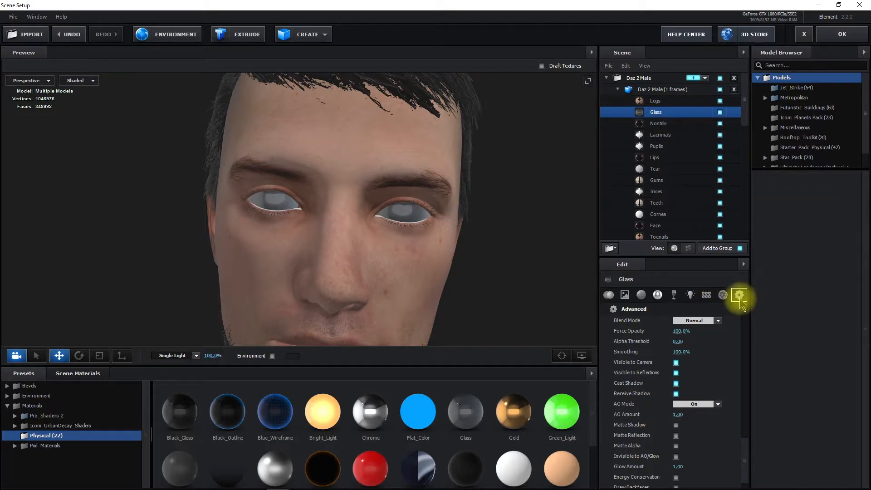
drag(680, 332, 644, 339)
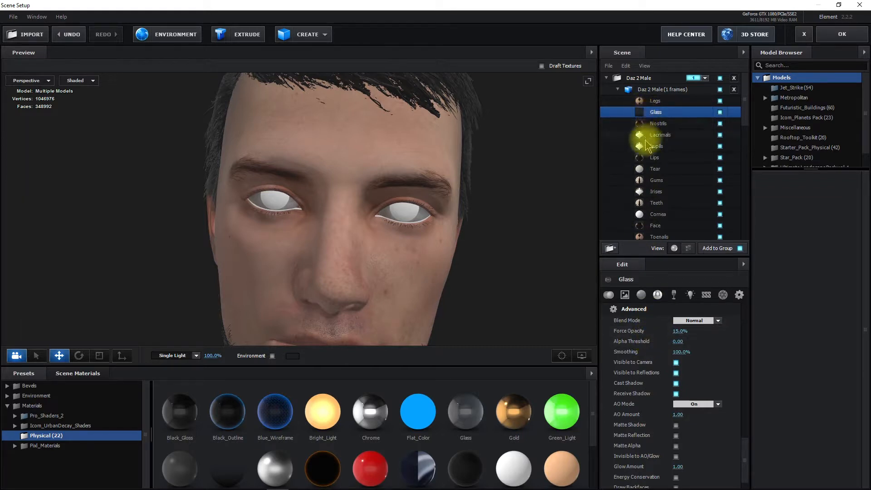
- Apply the Glass preset to the Cornea and Tear materials, reducing the force opacity of each, with Tear at 72%
click(656, 214)
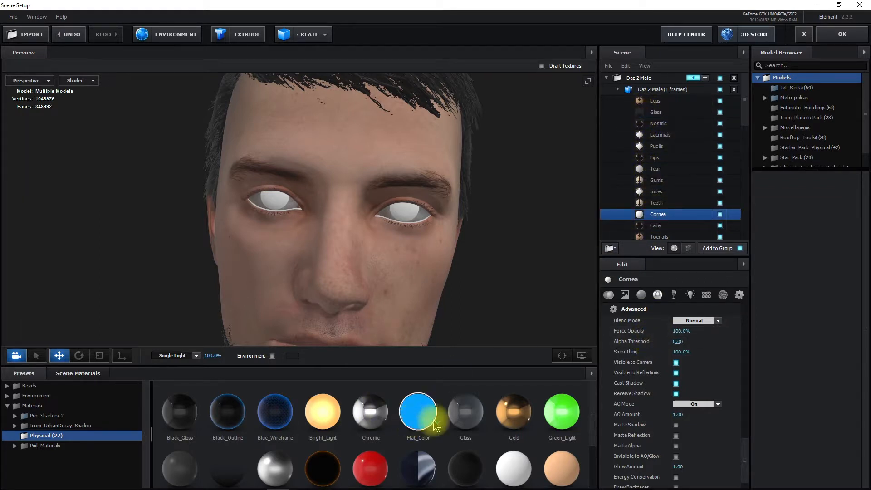
drag(654, 227, 656, 216)
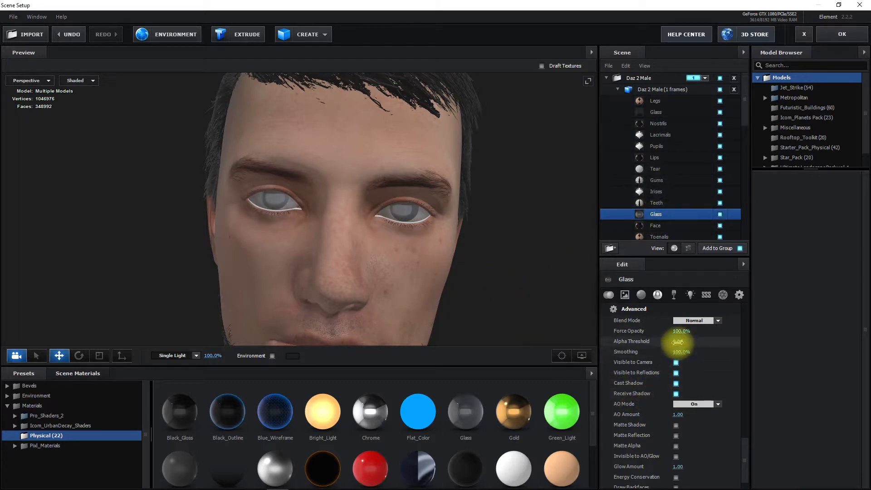
drag(678, 332, 668, 335)
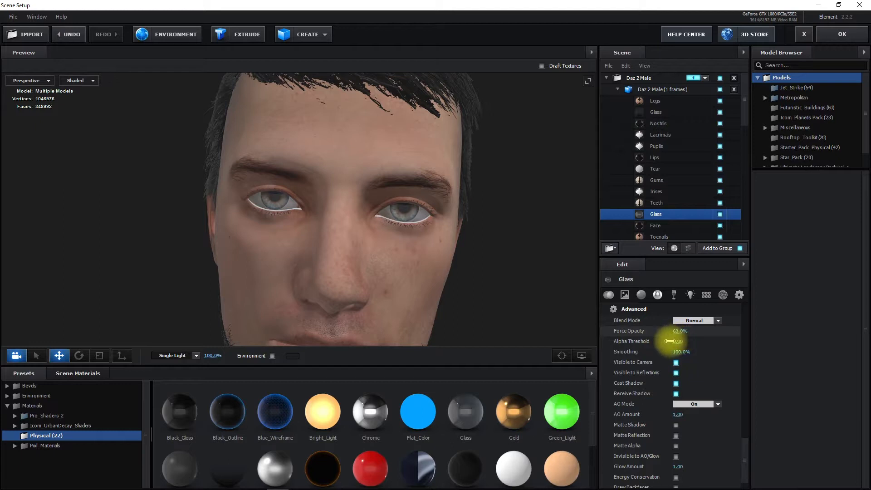
click(656, 171)
drag(640, 162, 652, 171)
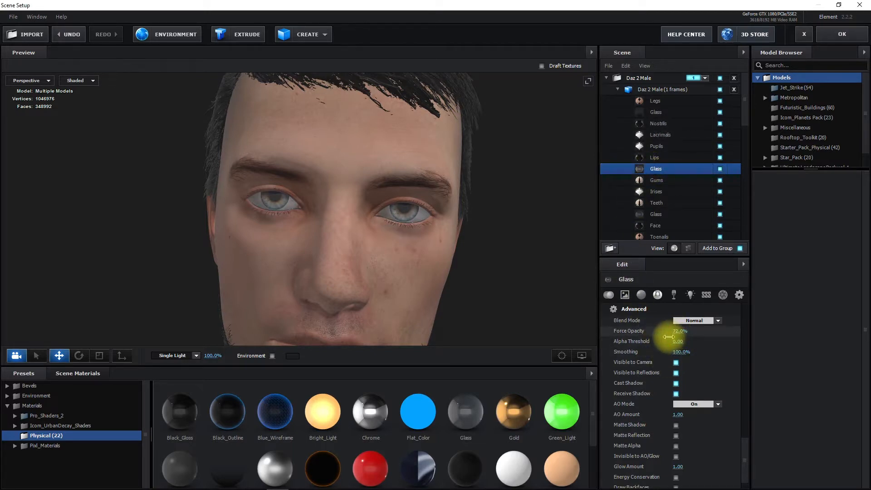
- Show the environment behind the character and try several blurred V1_Environment presets, ending with Lobby_blurred
scroll(433, 293, down, 5)
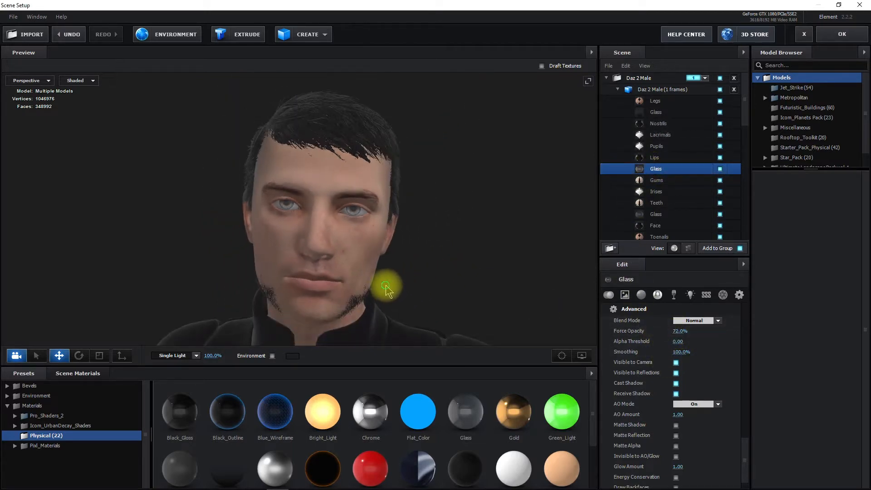
drag(385, 285, 333, 271)
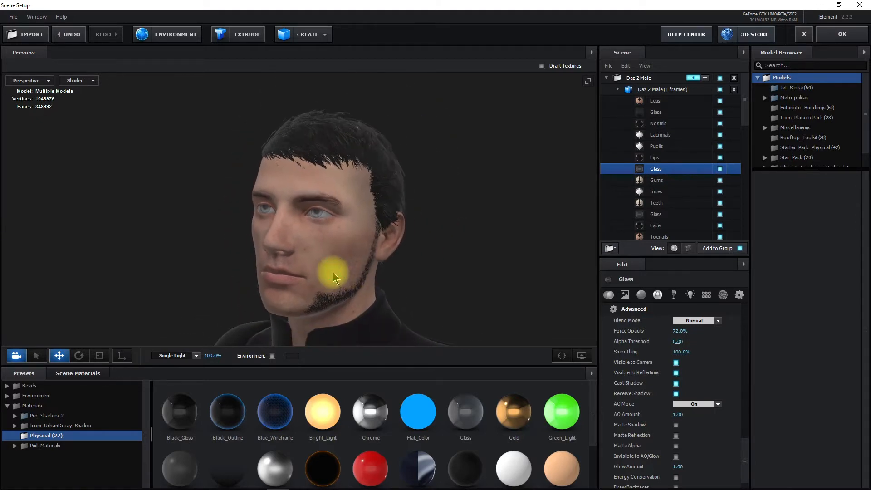
click(272, 356)
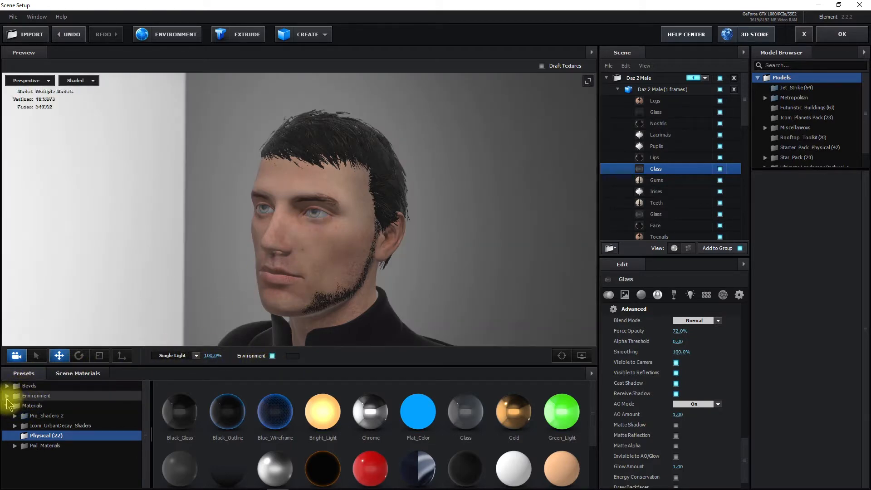
click(34, 395)
click(51, 416)
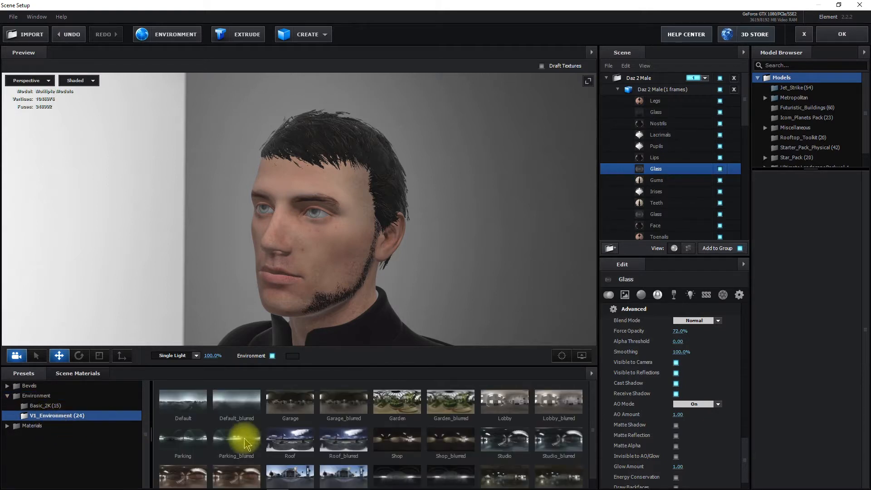
click(552, 439)
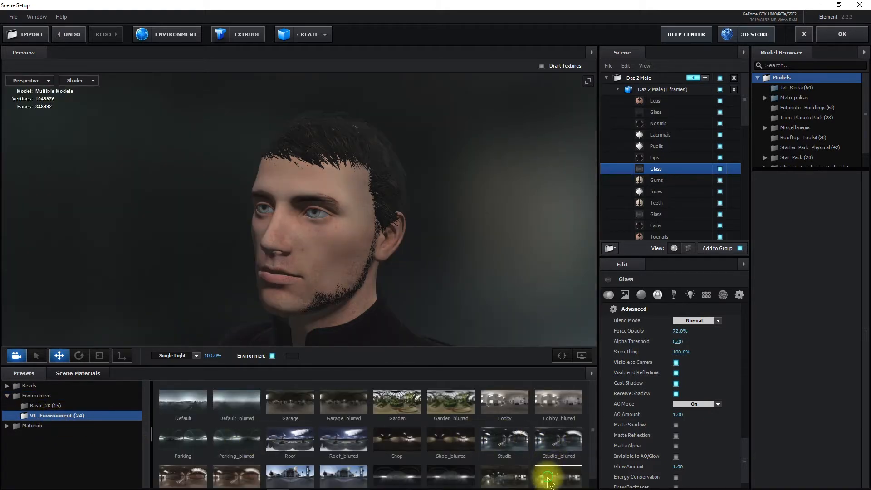
click(549, 481)
scroll(502, 465, down, 1)
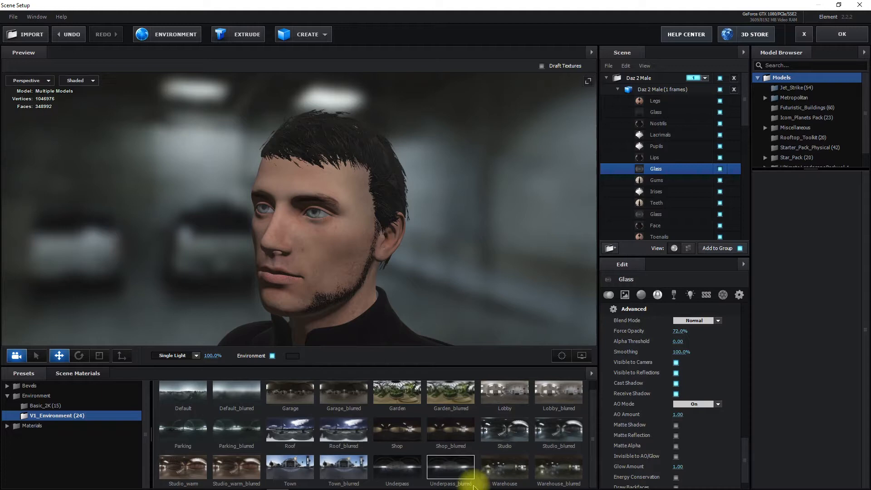
click(525, 391)
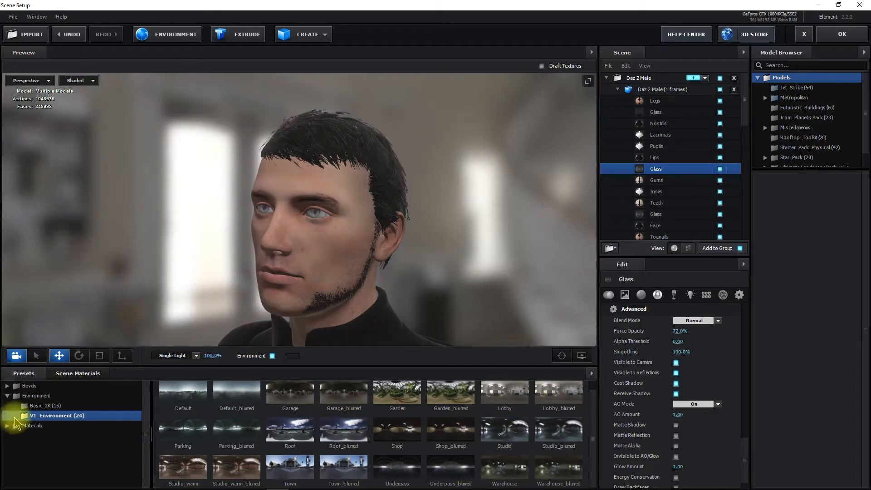
- Try the environments Basic_2K_14, Basic_2K_05 and Basic_2K_12 on the scene, finishing with Basic_2K_01
click(45, 405)
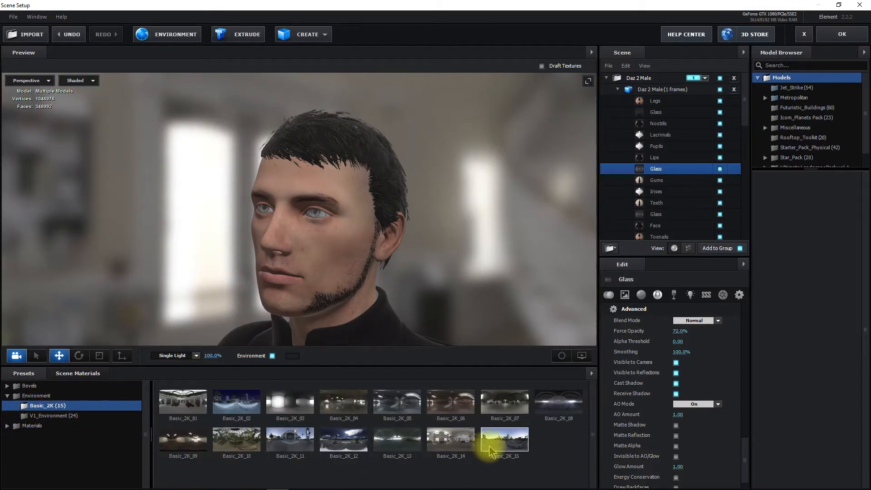
click(459, 443)
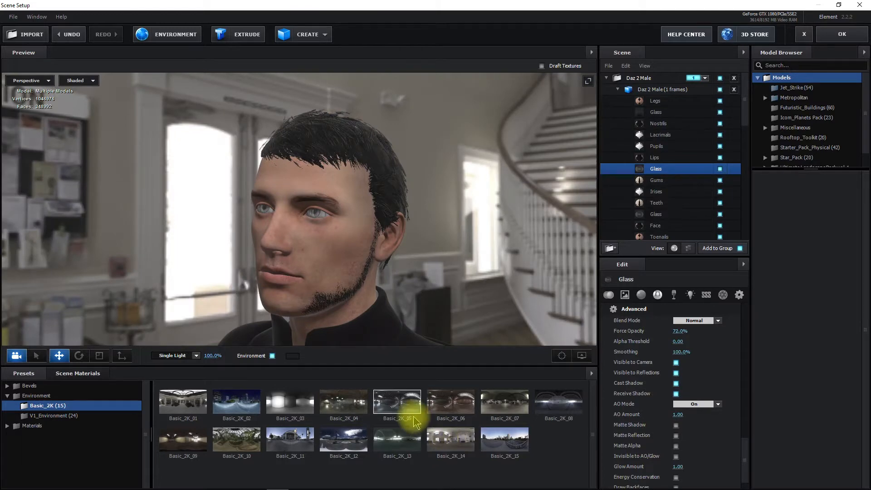
click(405, 413)
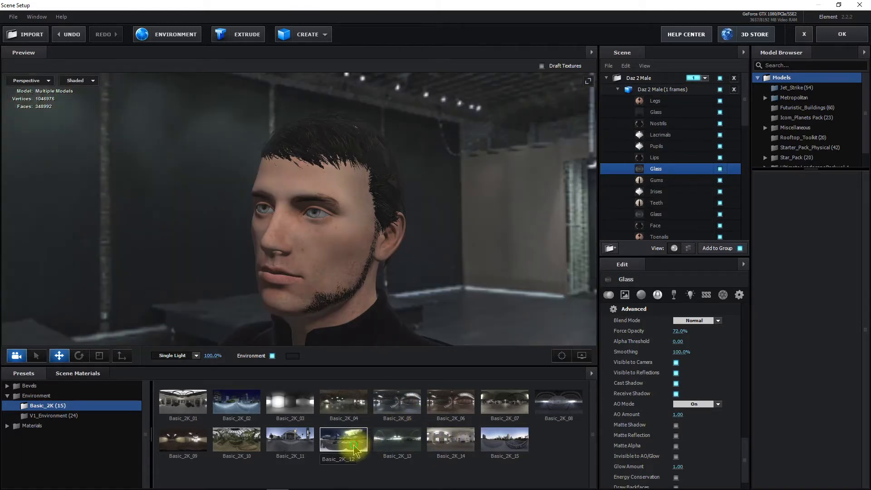
click(354, 451)
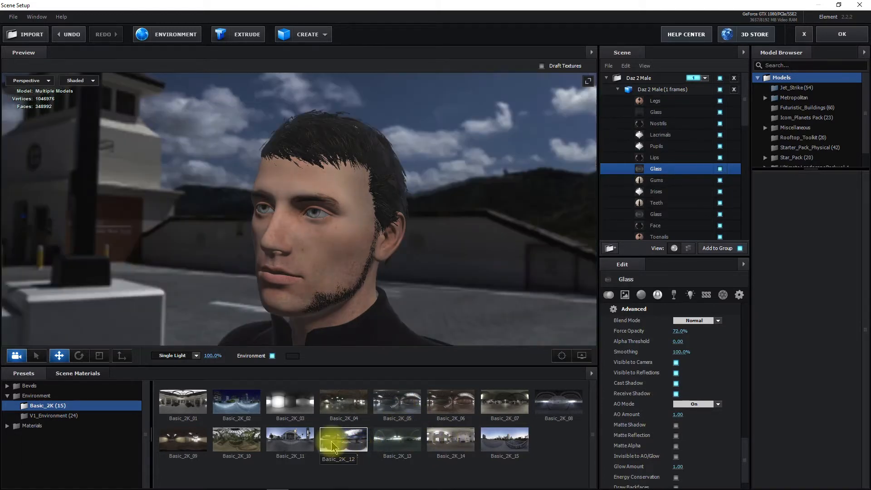
click(193, 410)
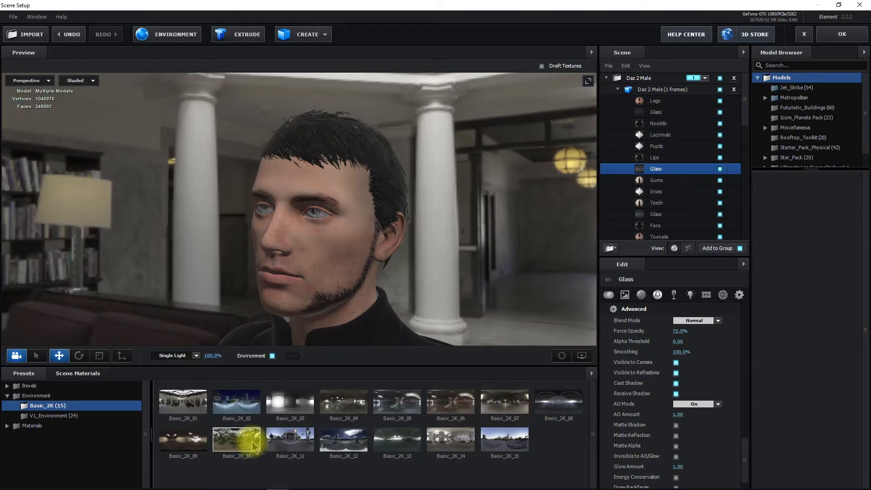
- Try the Basic_2K_11 environment, settle on the V1_Environment preset Roof, and accept the scene setup to return to the composition
click(288, 444)
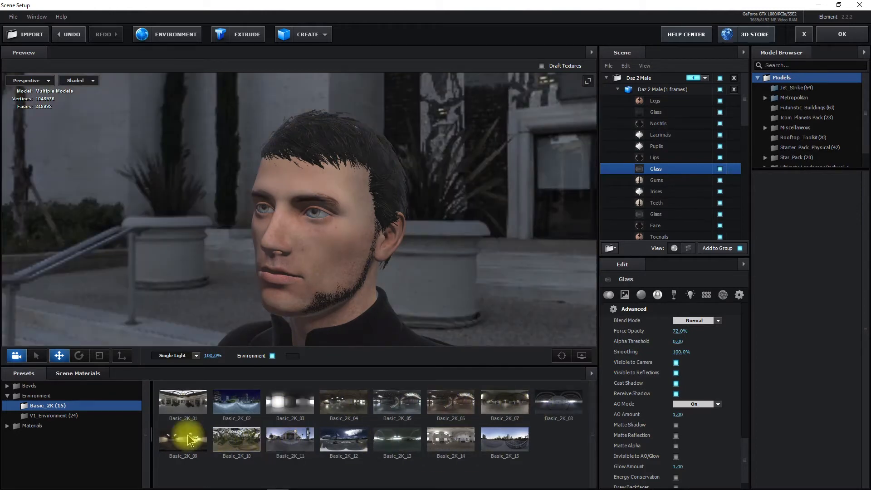
click(68, 415)
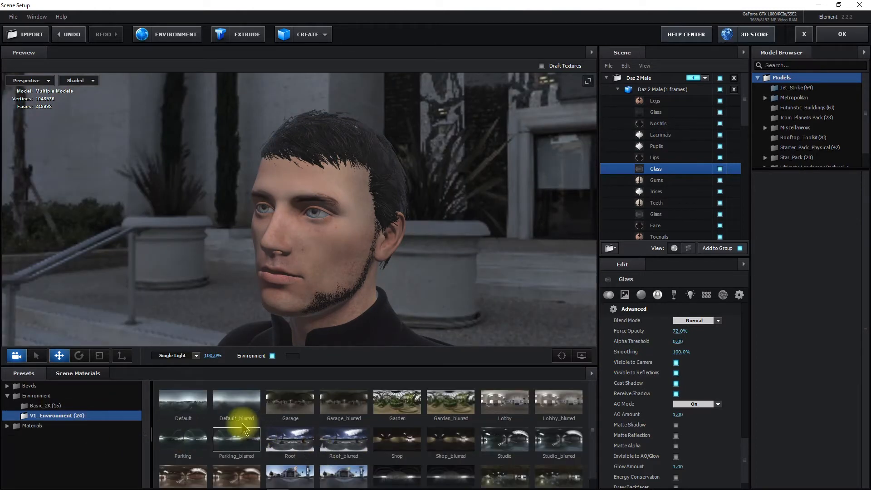
scroll(241, 426, down, 1)
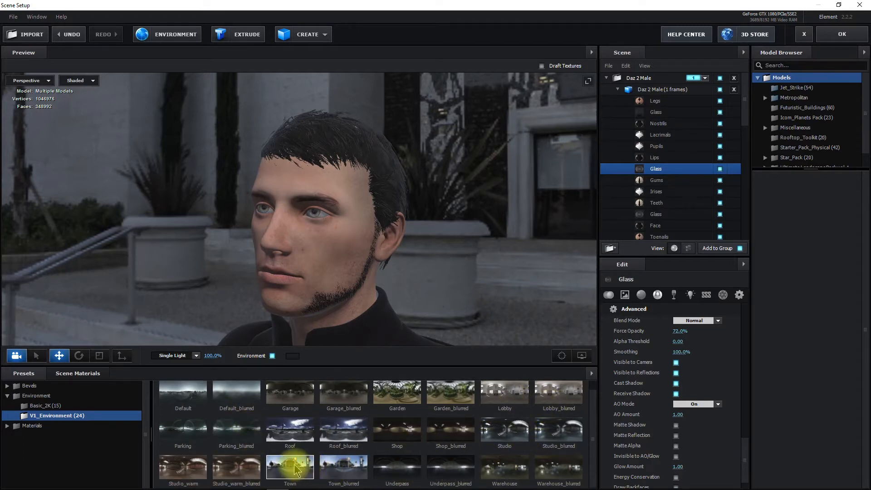
click(294, 438)
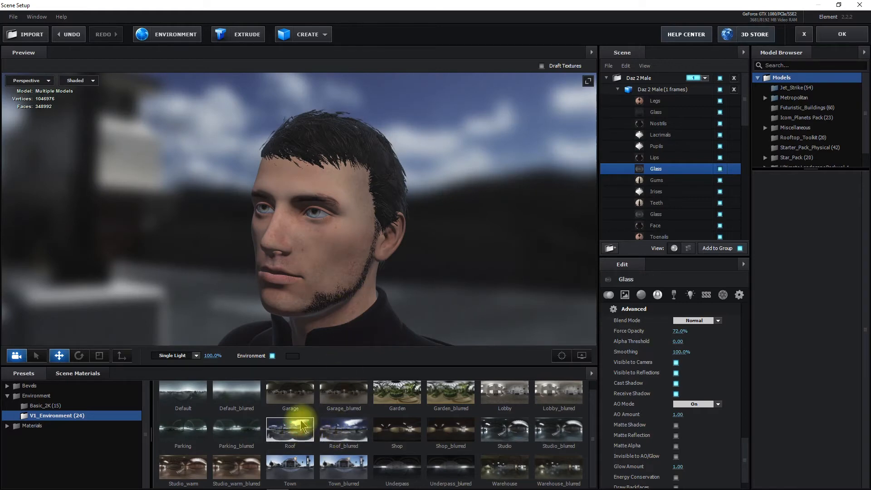
drag(302, 232, 289, 271)
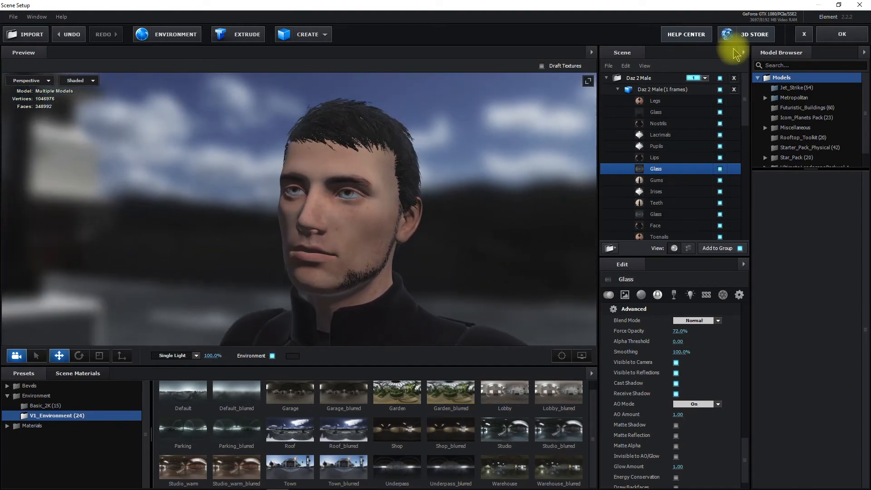
click(841, 36)
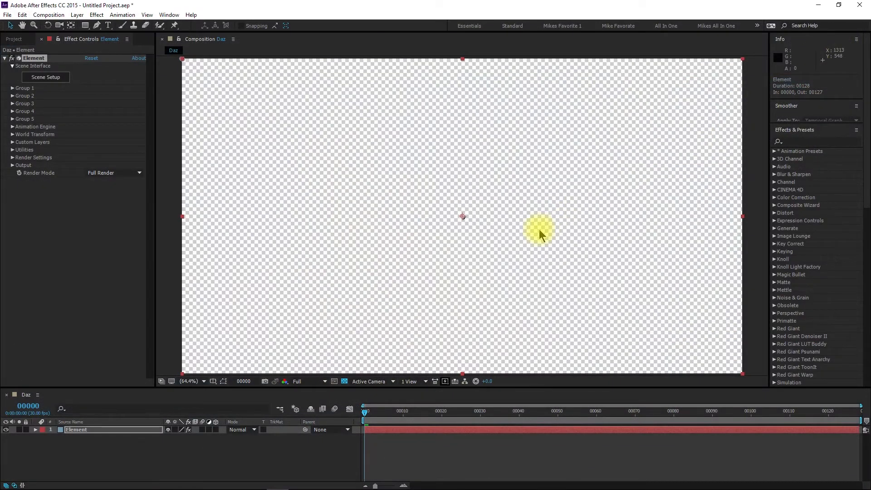